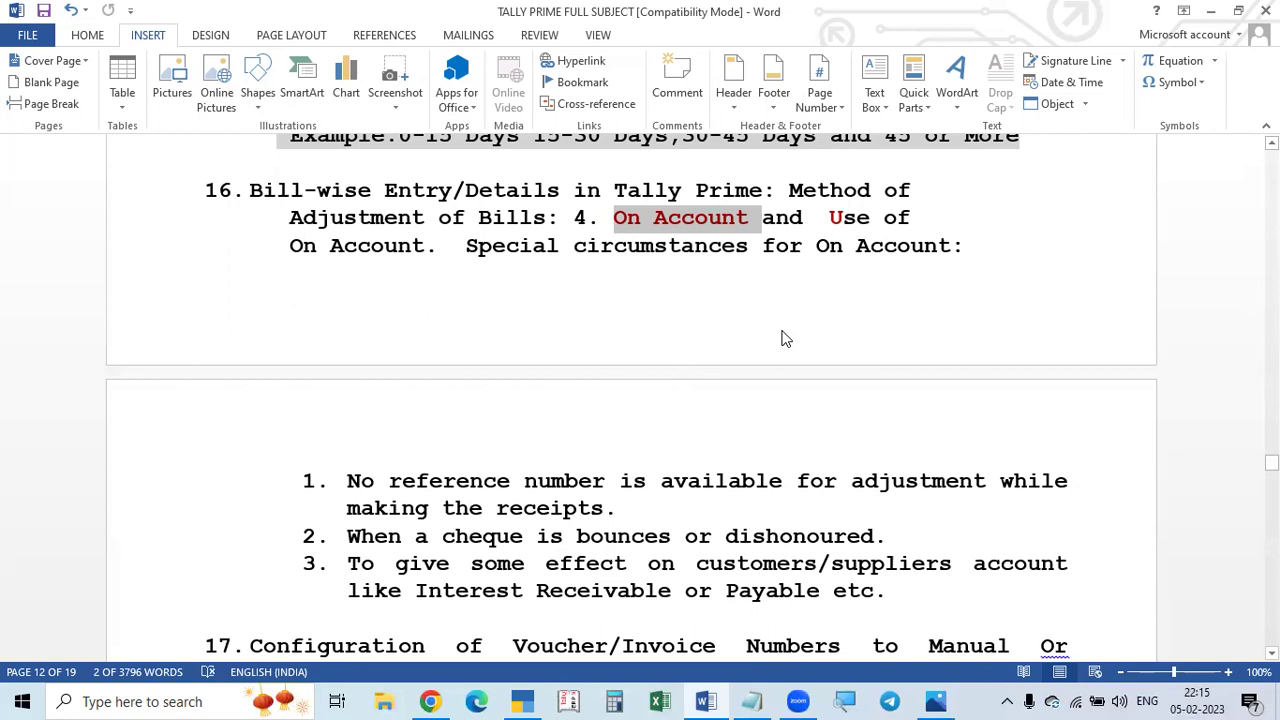
Switch from the Word notes to TallyPrime and load the company Electronics House(22-23).
{"action": "left_click", "coordinate": [1212, 14]}
{"action": "left_click", "coordinate": [528, 700]}
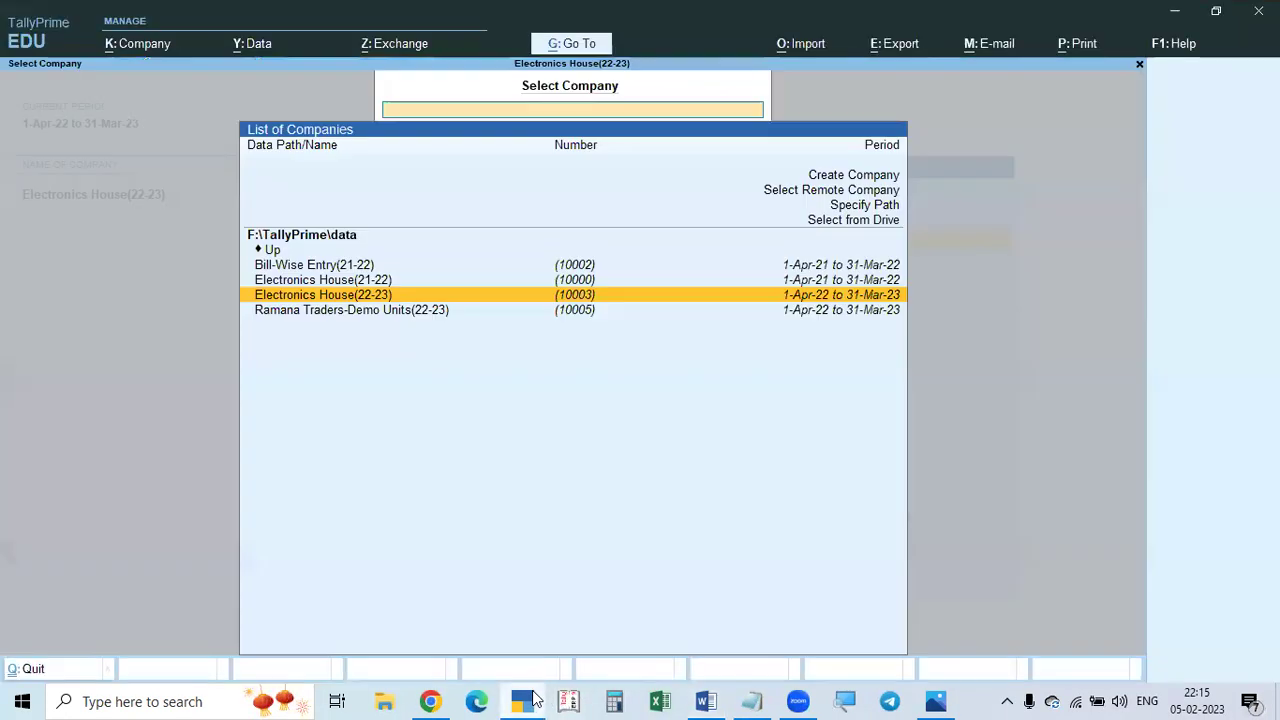
{"action": "key", "text": "Return"}
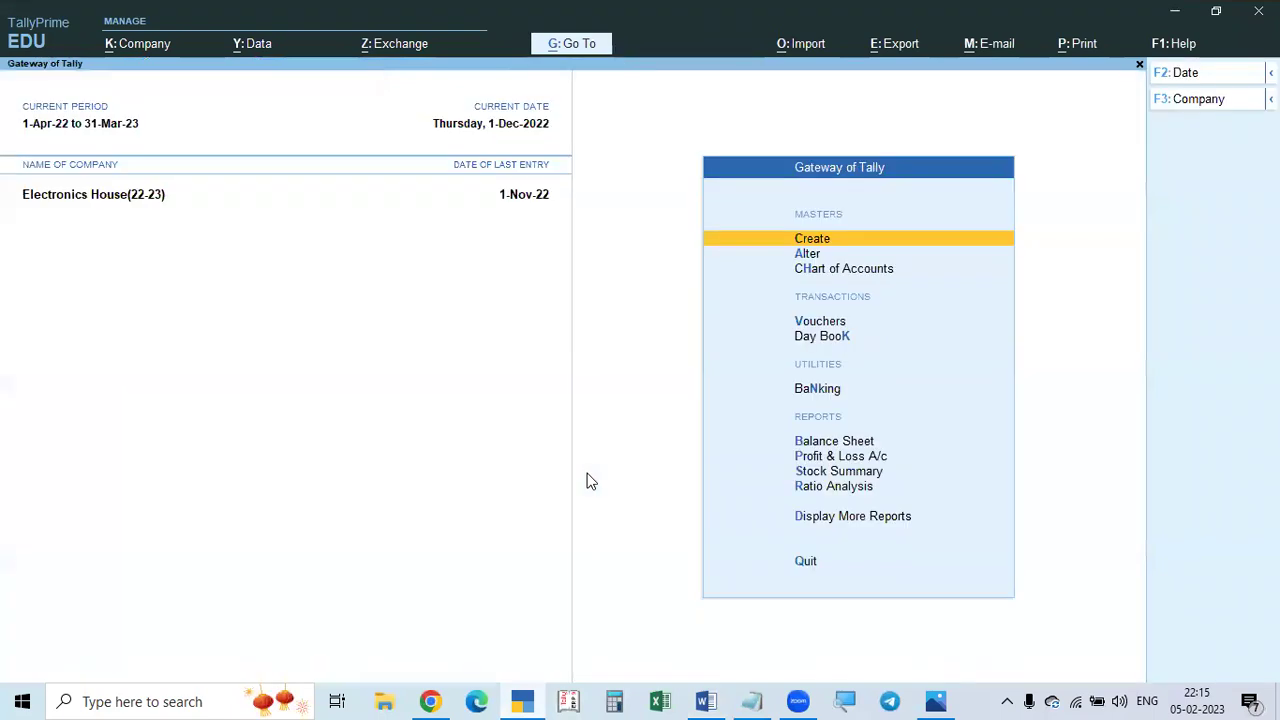
Locate the On Account exercises in the TALLY PRIME PROBLEMS notes and reload the company Electronics House(22-23).
{"action": "left_click", "coordinate": [752, 700]}
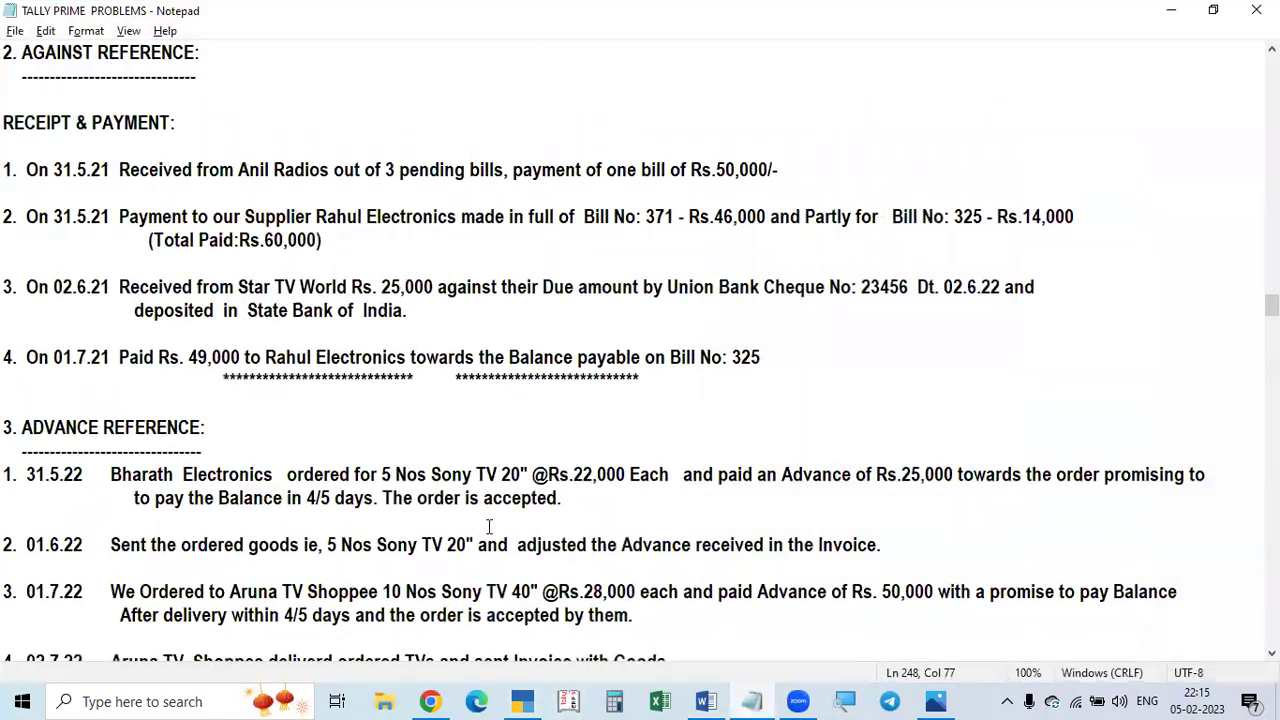
{"action": "scroll", "coordinate": [493, 504], "scroll_direction": "down", "scroll_amount": 3}
{"action": "scroll", "coordinate": [493, 504], "scroll_direction": "down", "scroll_amount": 4}
{"action": "scroll", "coordinate": [493, 504], "scroll_direction": "down", "scroll_amount": 1}
{"action": "scroll", "coordinate": [493, 504], "scroll_direction": "up", "scroll_amount": 1}
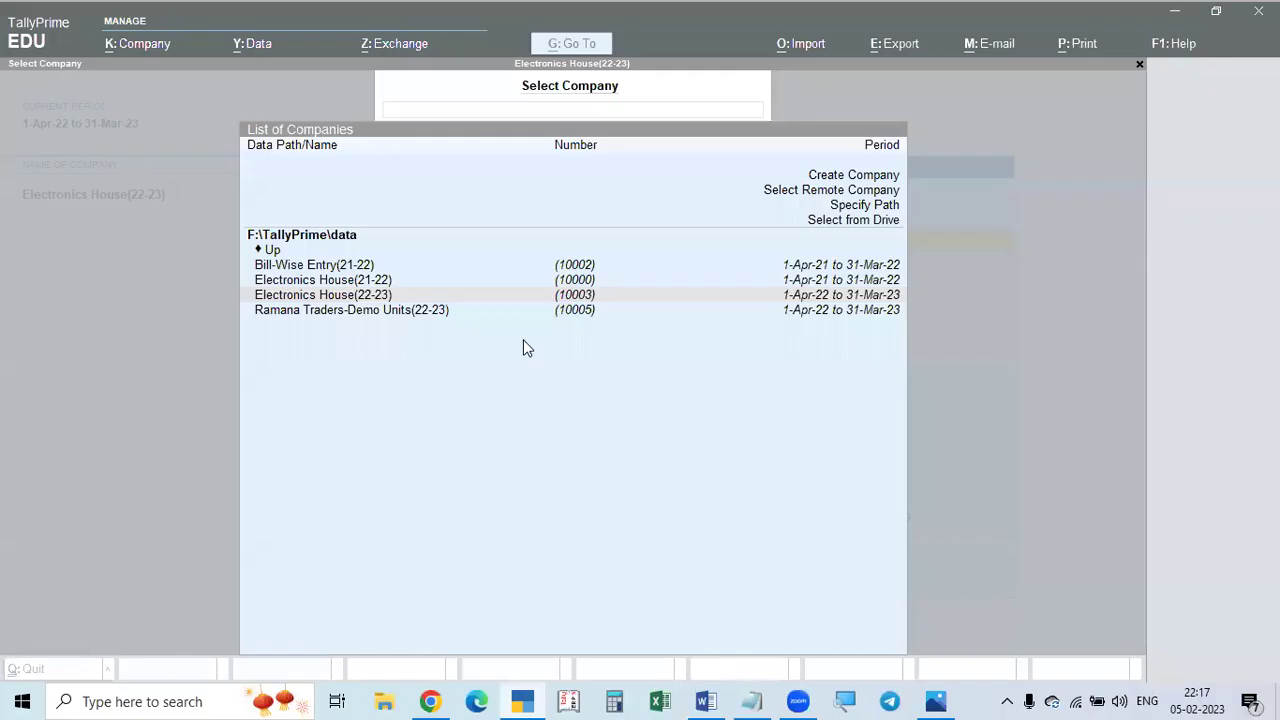
{"action": "left_click", "coordinate": [371, 298]}
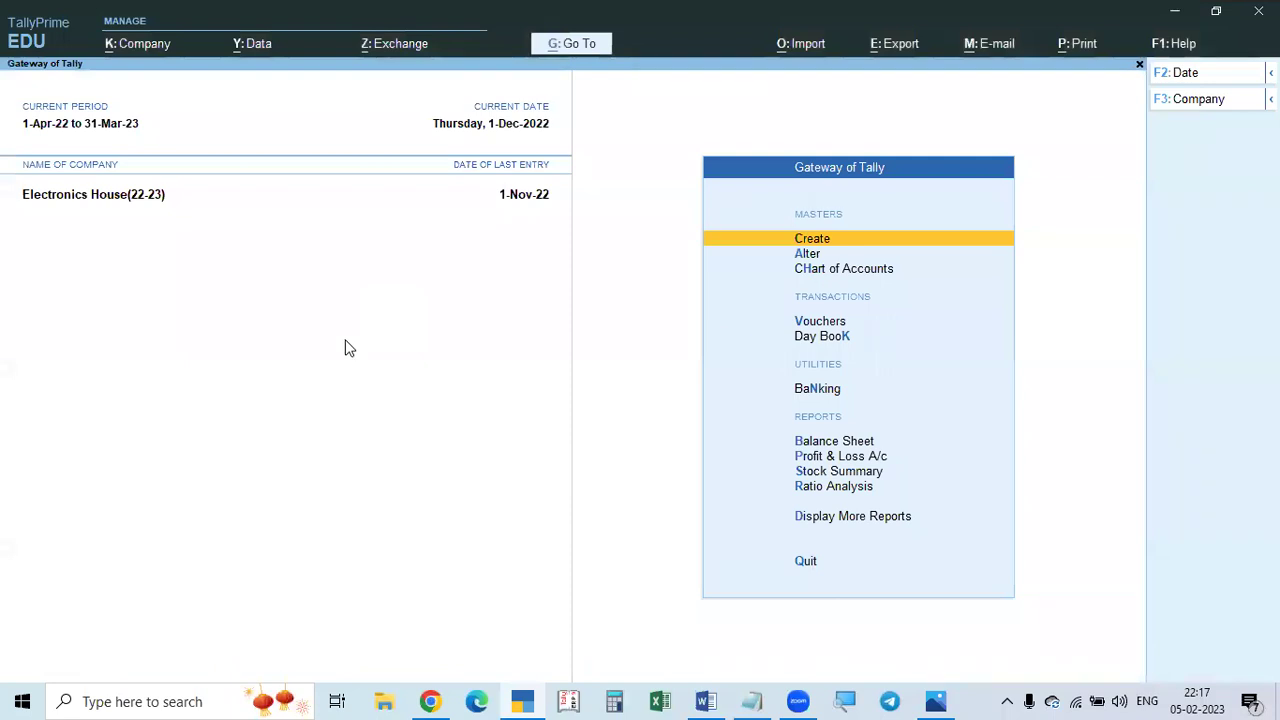
{"action": "left_click", "coordinate": [752, 701]}
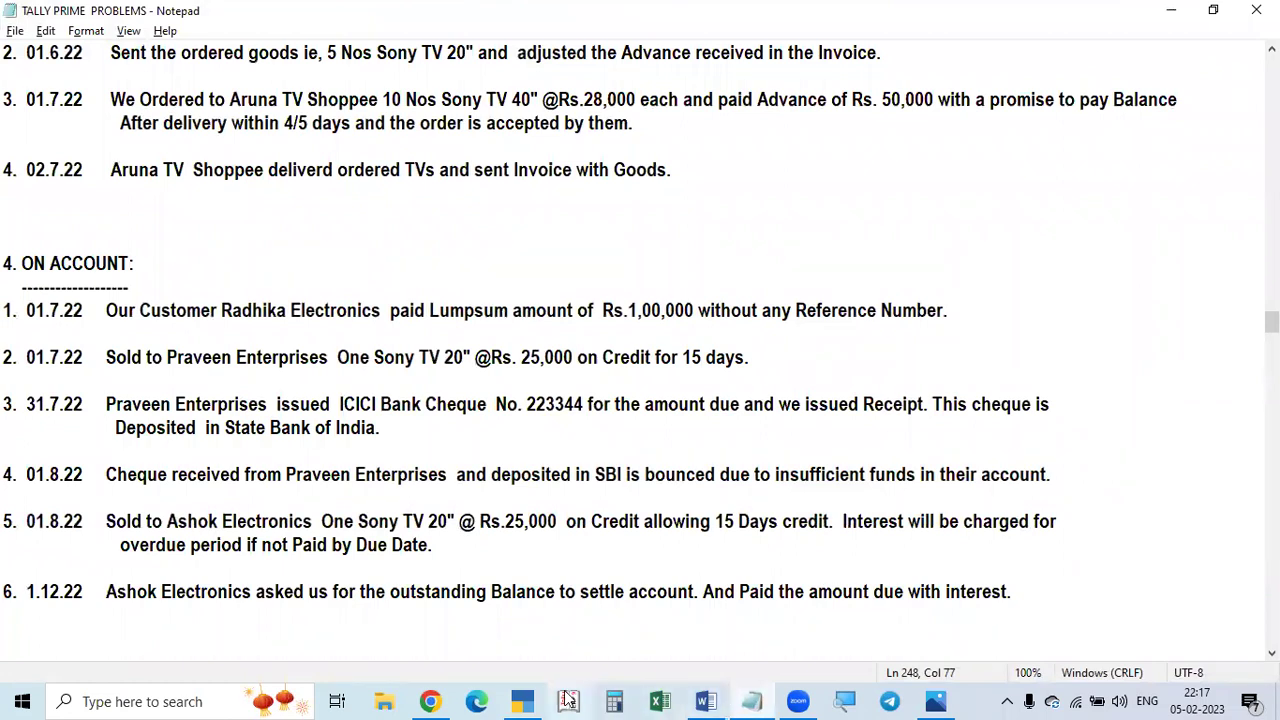
{"action": "mouse_move", "coordinate": [520, 700]}
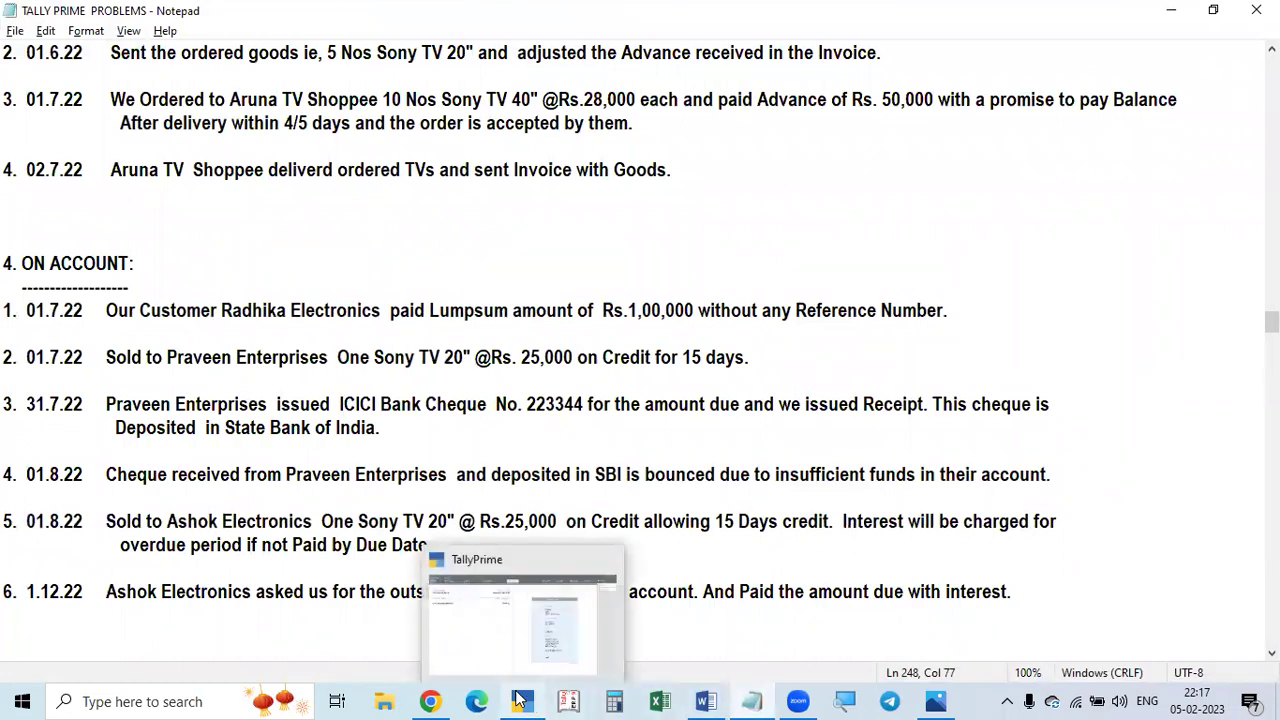
Switch to TallyPrime and start a new receipt voucher for the first On Account exercise.
{"action": "left_click", "coordinate": [520, 700]}
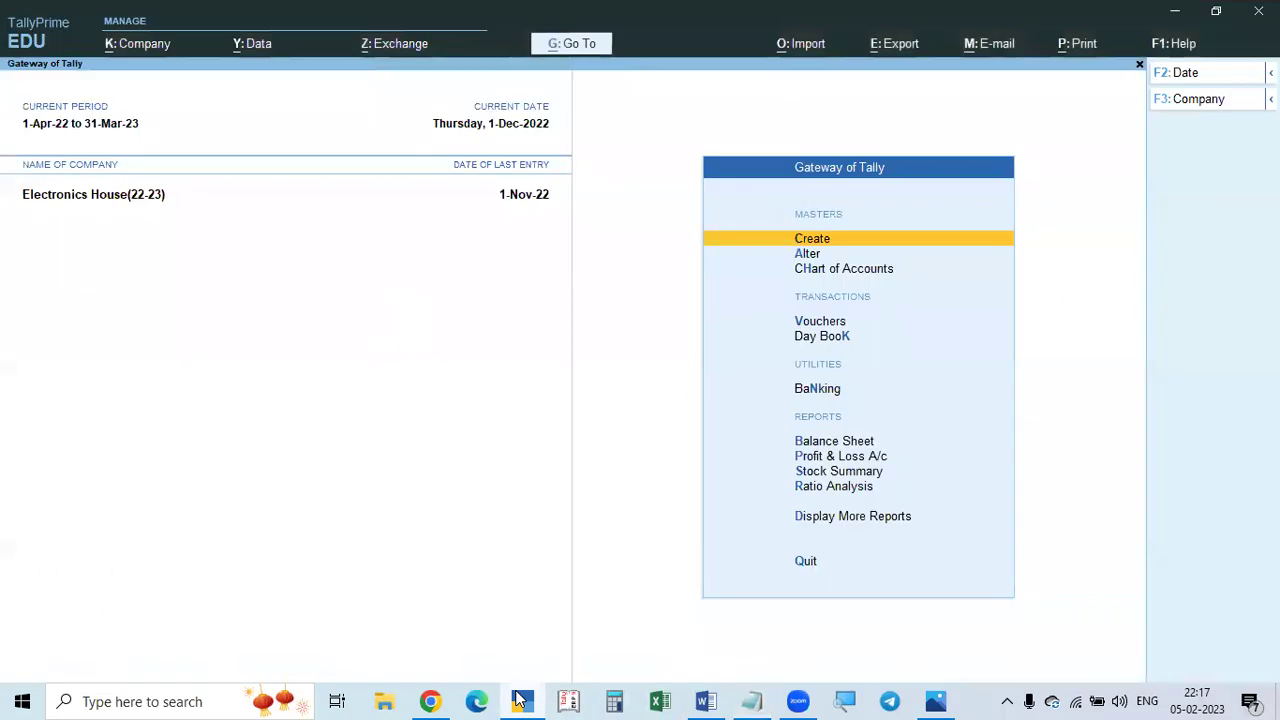
{"action": "key", "text": "v"}
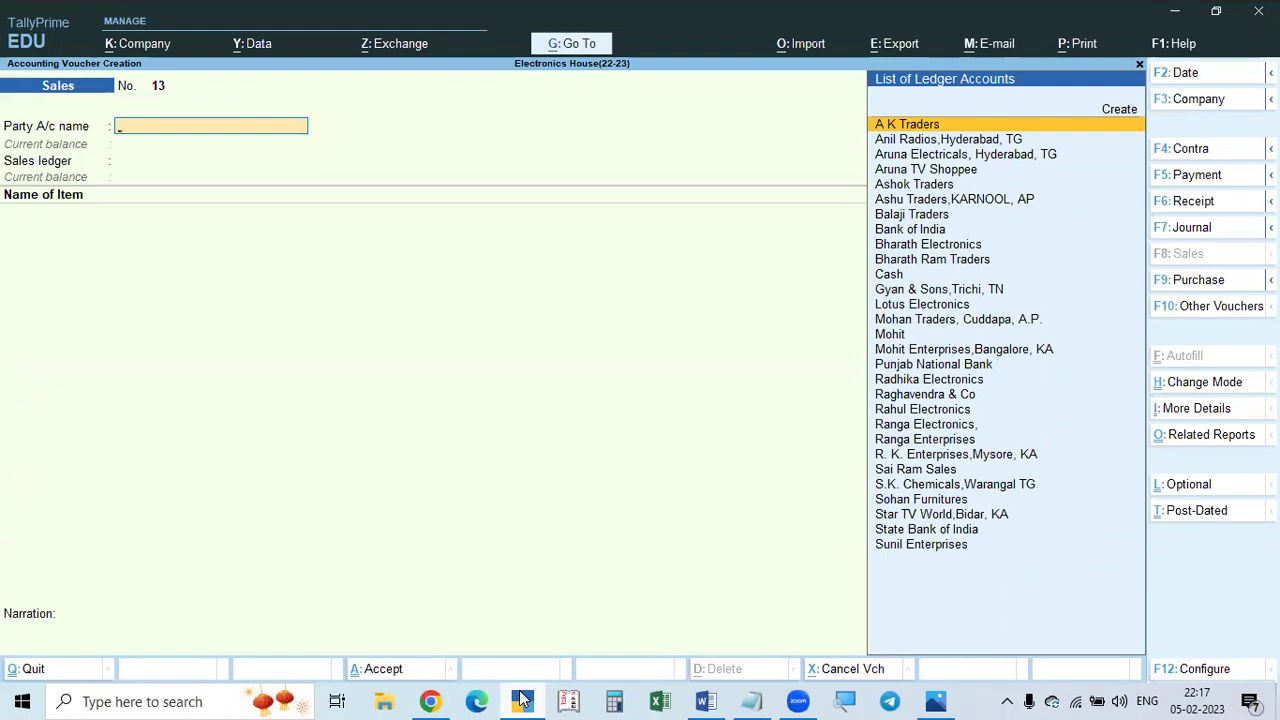
{"action": "key", "text": "F6"}
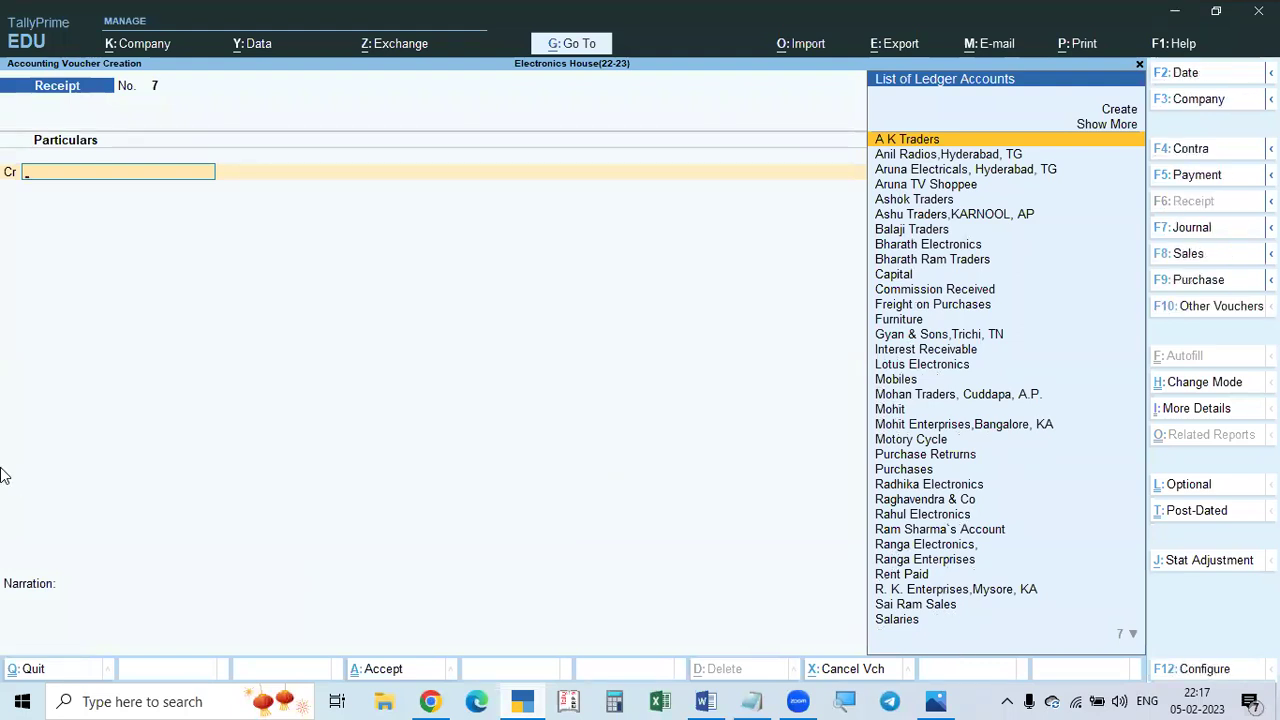
{"action": "key", "text": "alt+Tab"}
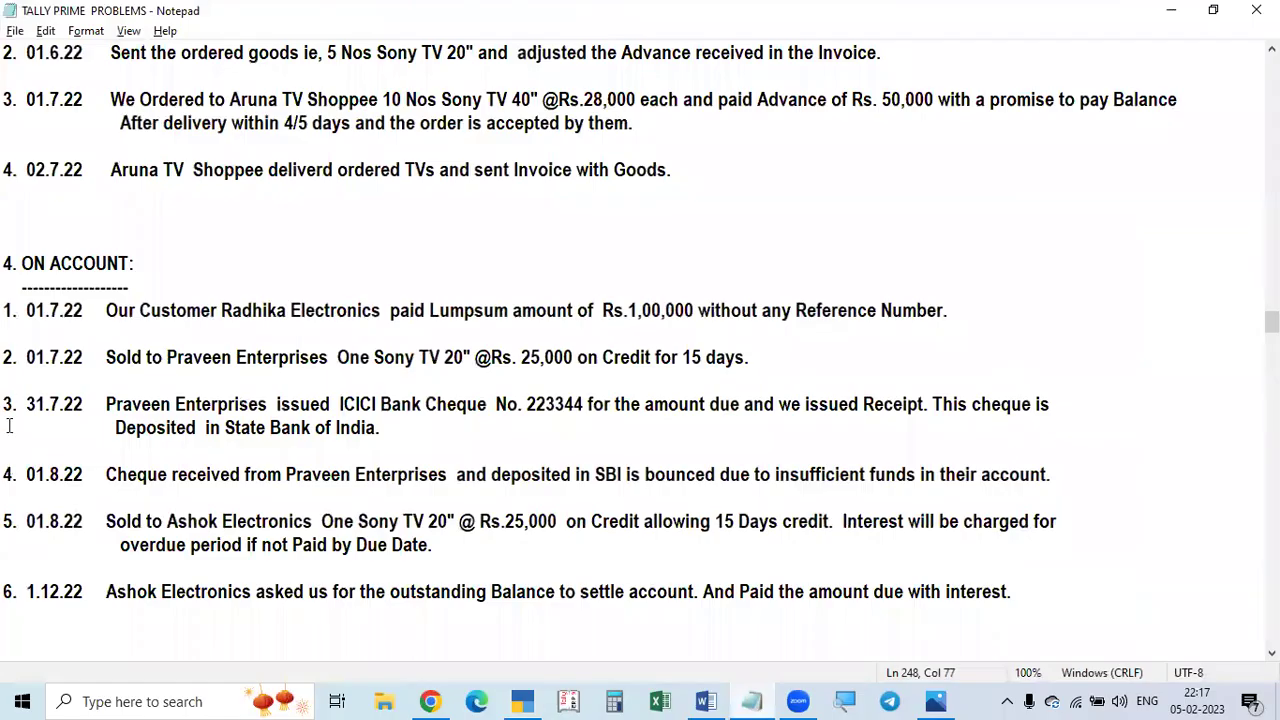
{"action": "key", "text": "alt+Tab"}
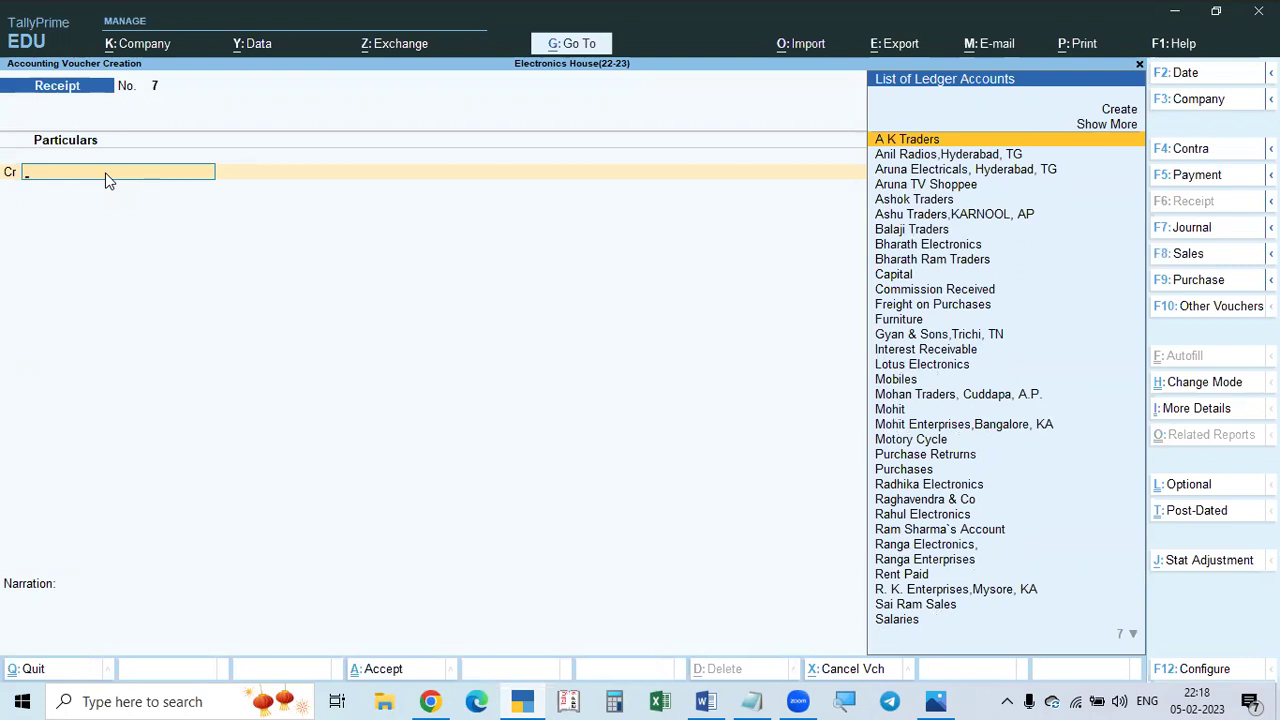
{"action": "type", "text": "rah"}
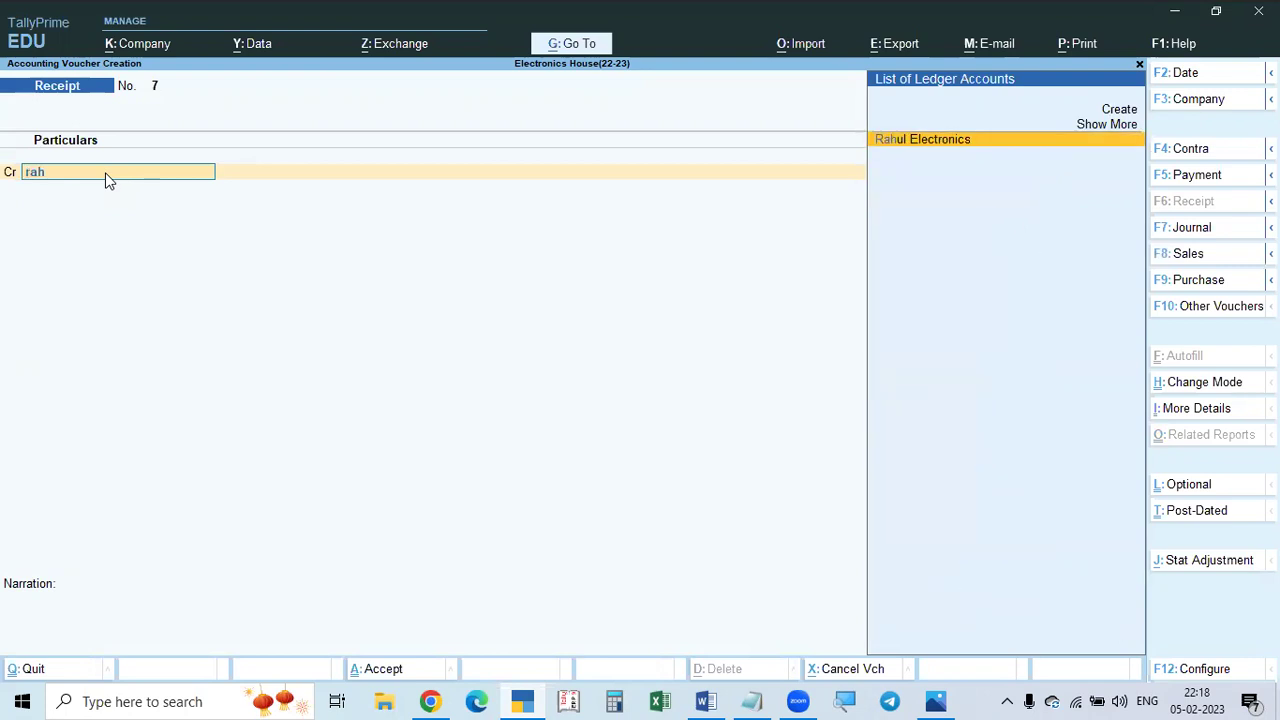
{"action": "key", "text": "Return"}
{"action": "key", "text": "alt+Tab"}
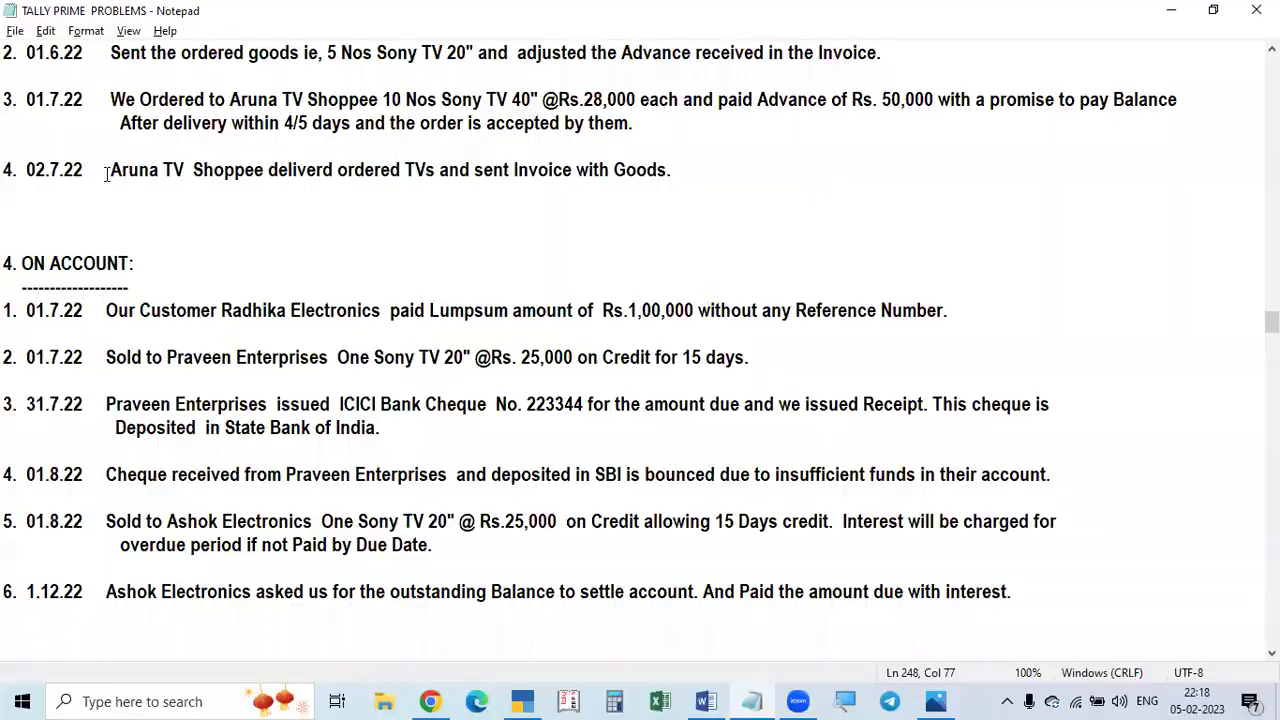
{"action": "key", "text": "alt+Tab"}
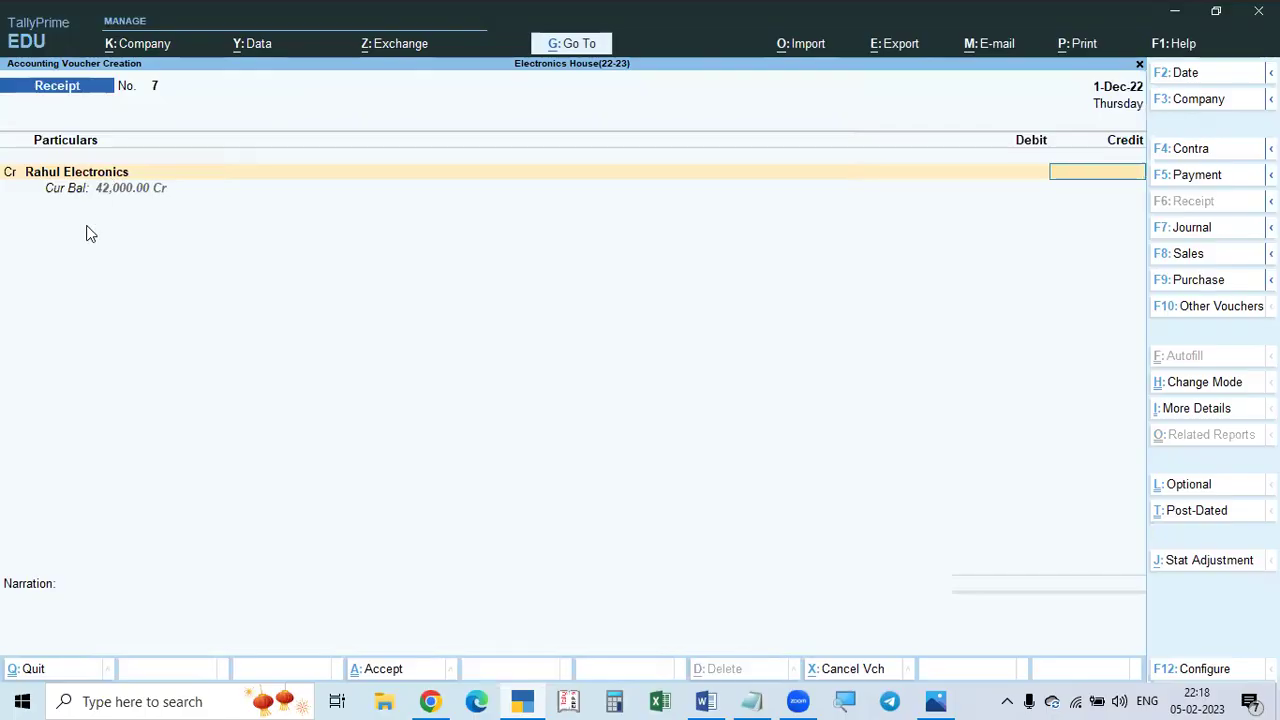
Set the voucher date to 1-Jul-22 as given in the exercise notes, and quit the unsaved receipt voucher.
{"action": "key", "text": "alt"}
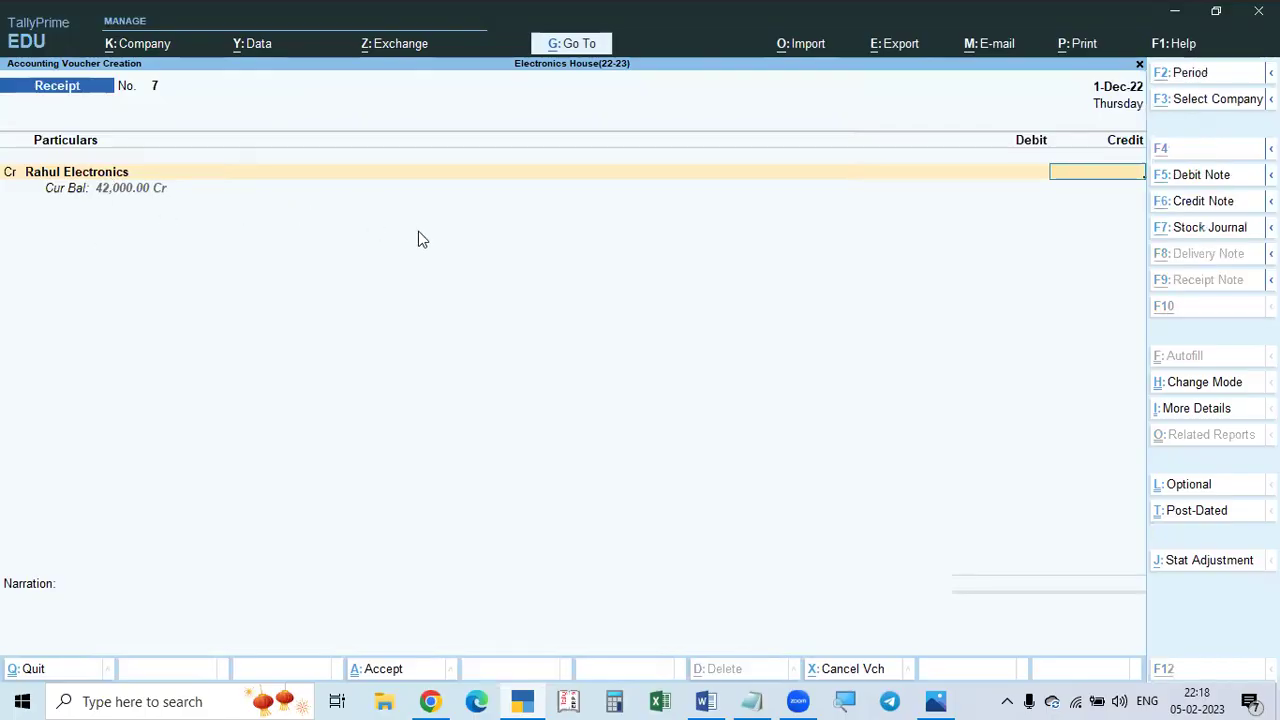
{"action": "key", "text": "alt+Tab"}
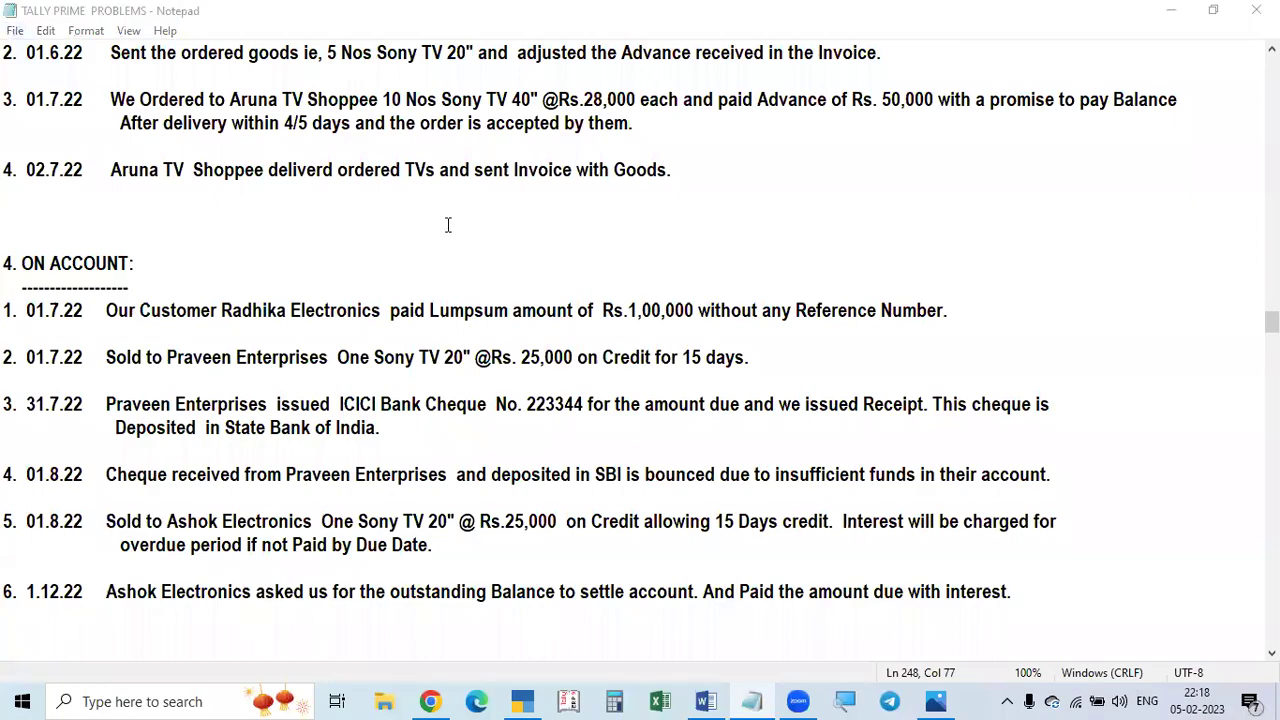
{"action": "key", "text": "alt+Tab"}
{"action": "key", "text": "F2"}
{"action": "type", "text": "1.7"}
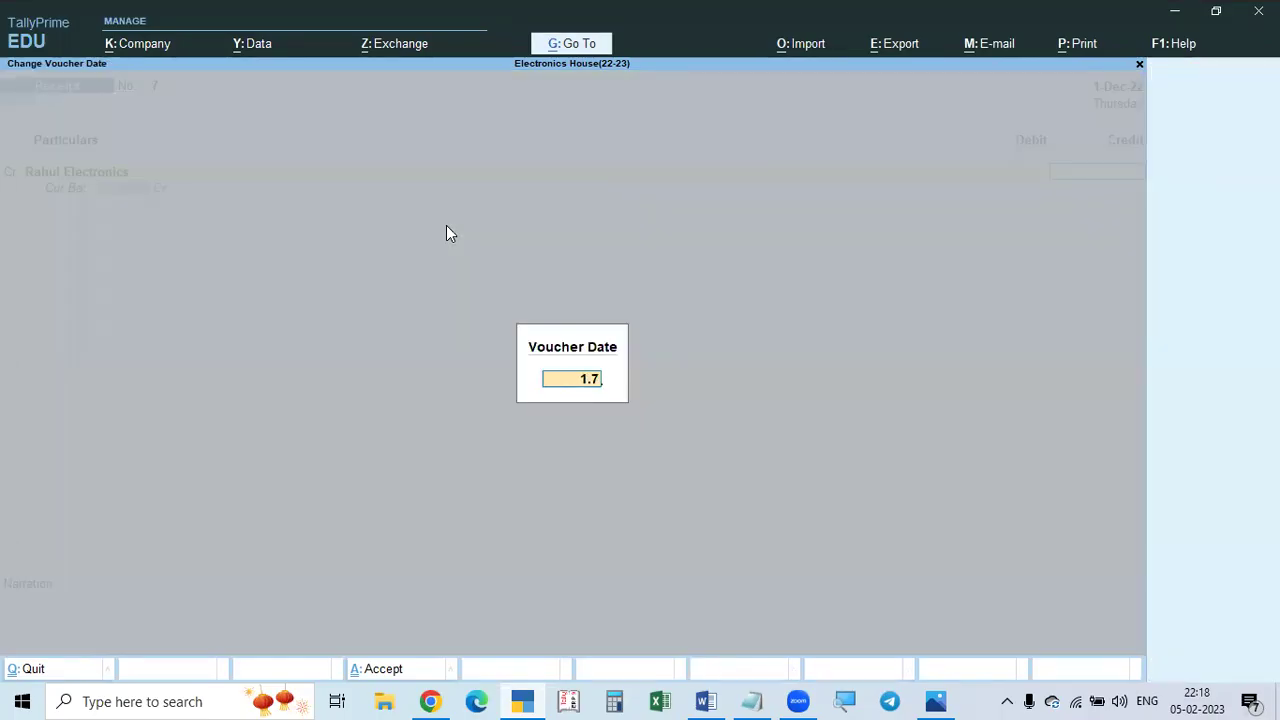
{"action": "key", "text": "Return"}
{"action": "key", "text": "alt"}
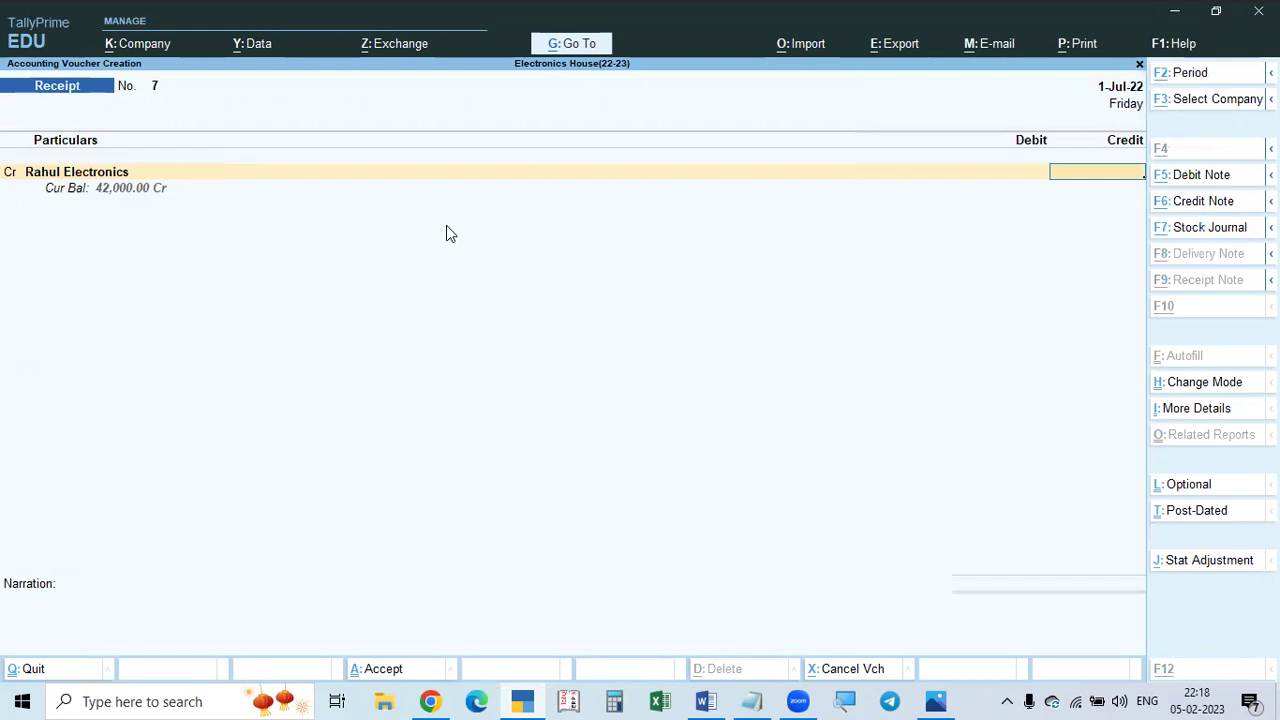
{"action": "key", "text": "alt+Tab"}
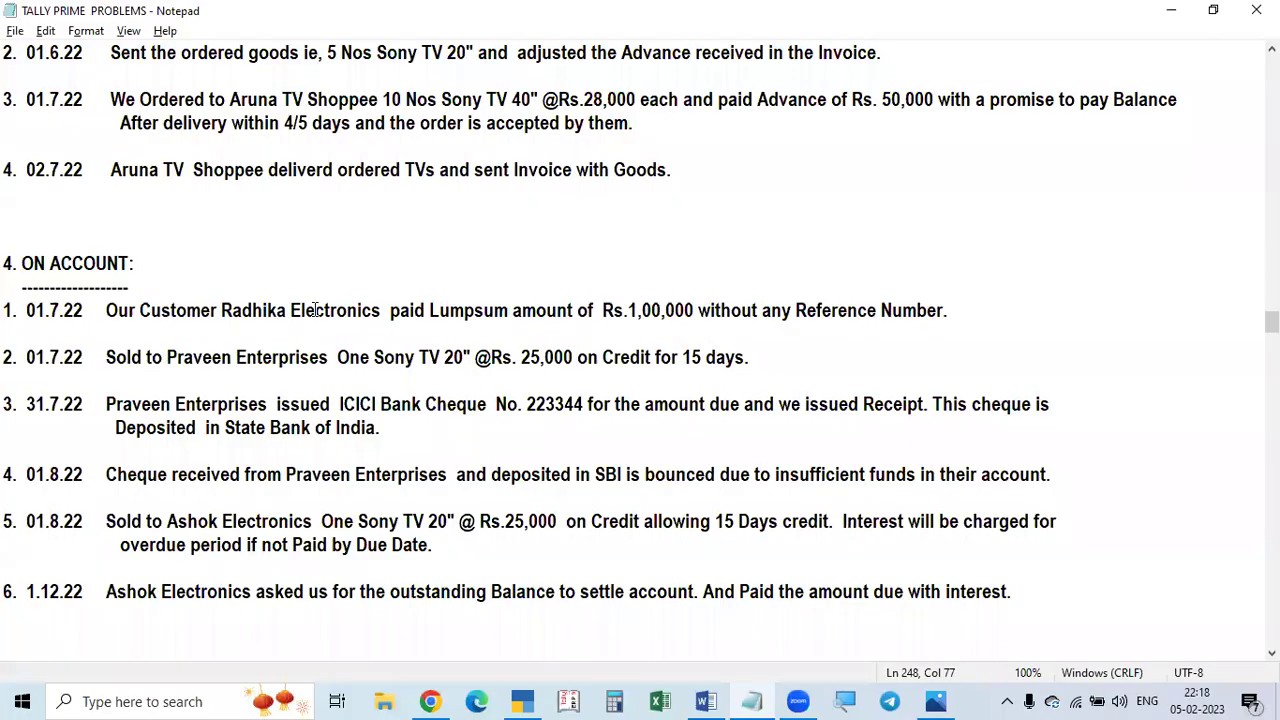
{"action": "key", "text": "alt+Tab"}
{"action": "key", "text": "Escape"}
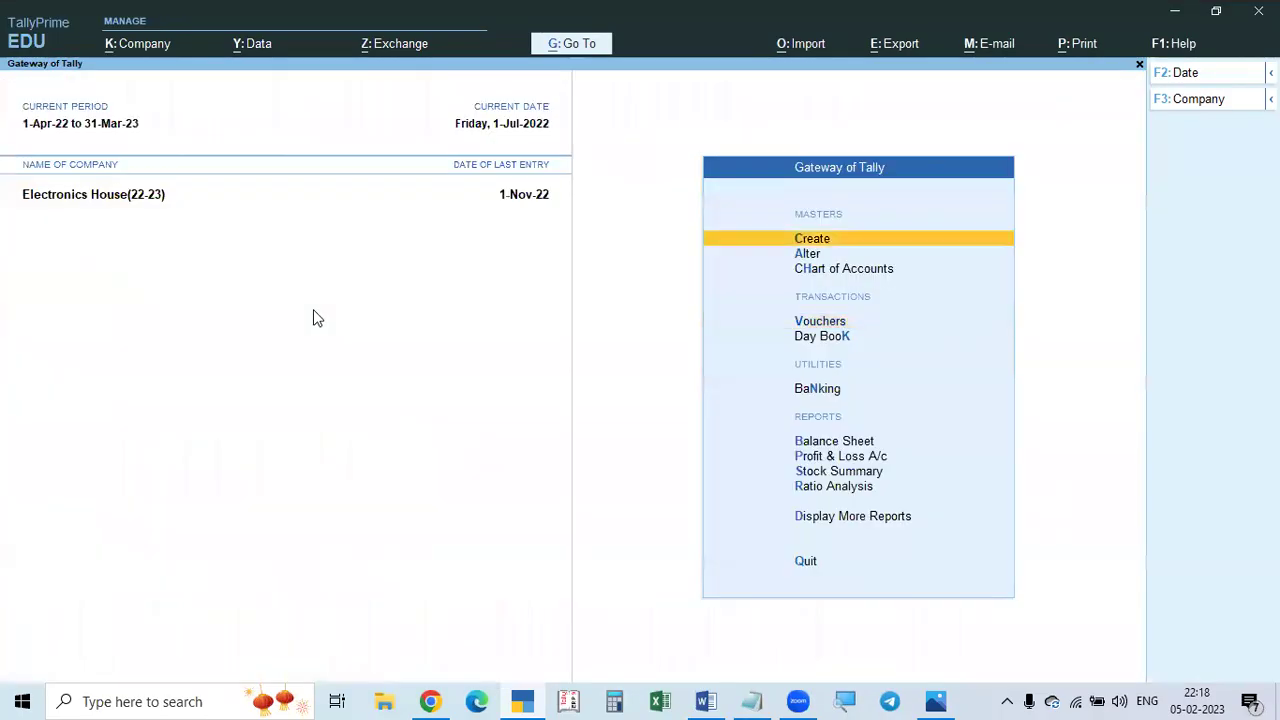
Review the ledger vouchers of Radhika Electronics with the period starting from 1-Apr-22, and leave the report.
{"action": "type", "text": "dalRadhi"}
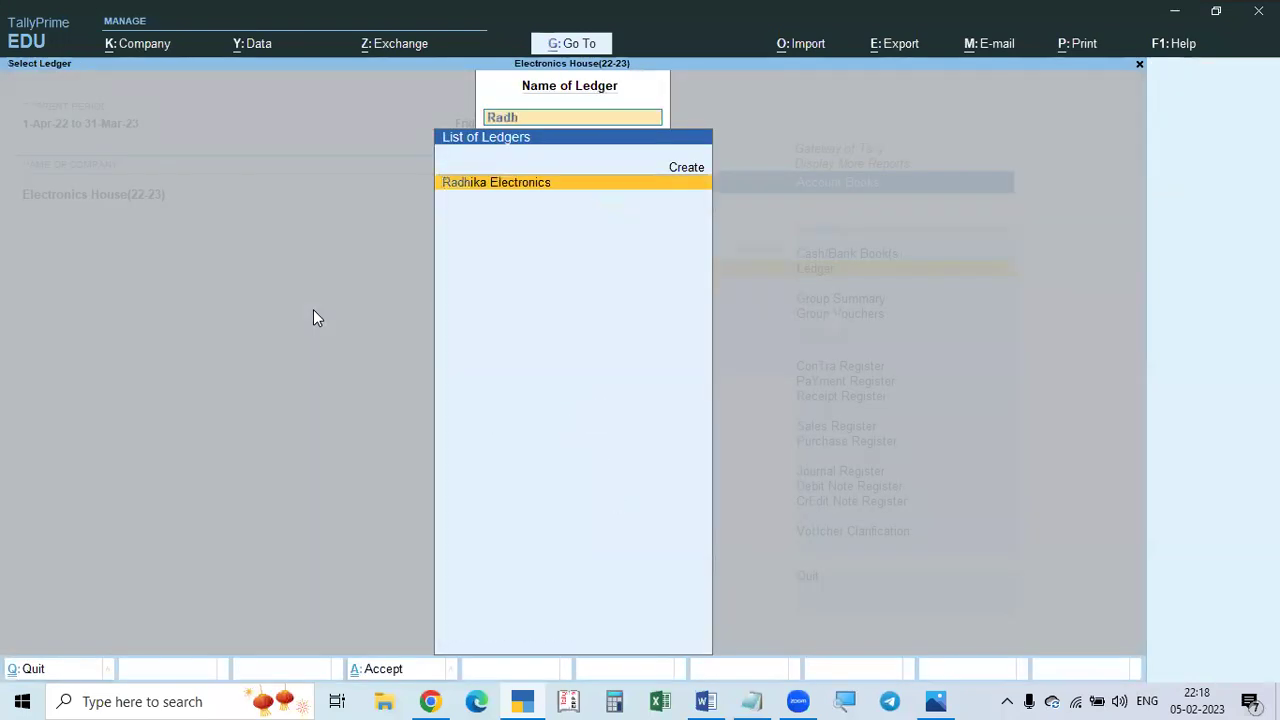
{"action": "key", "text": "Return"}
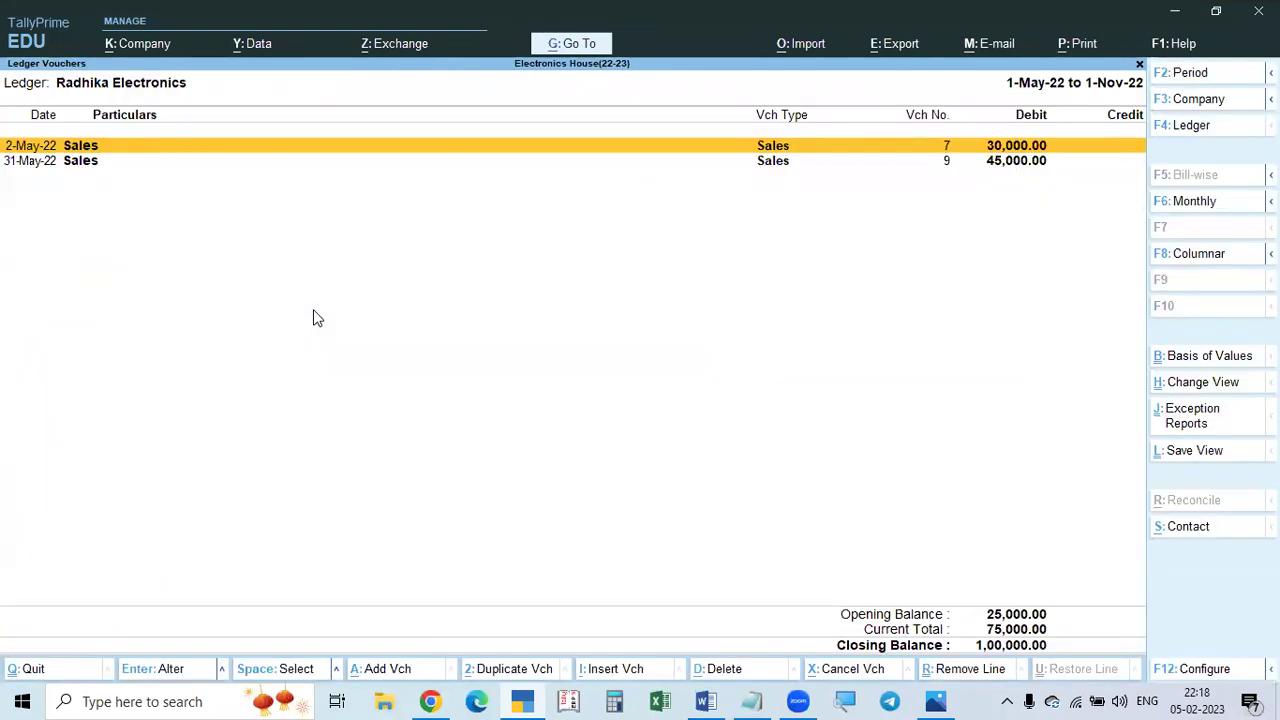
{"action": "key", "text": "Down"}
{"action": "key", "text": "F2"}
{"action": "type", "text": "ap"}
{"action": "key", "text": "Return"}
{"action": "key", "text": "Return"}
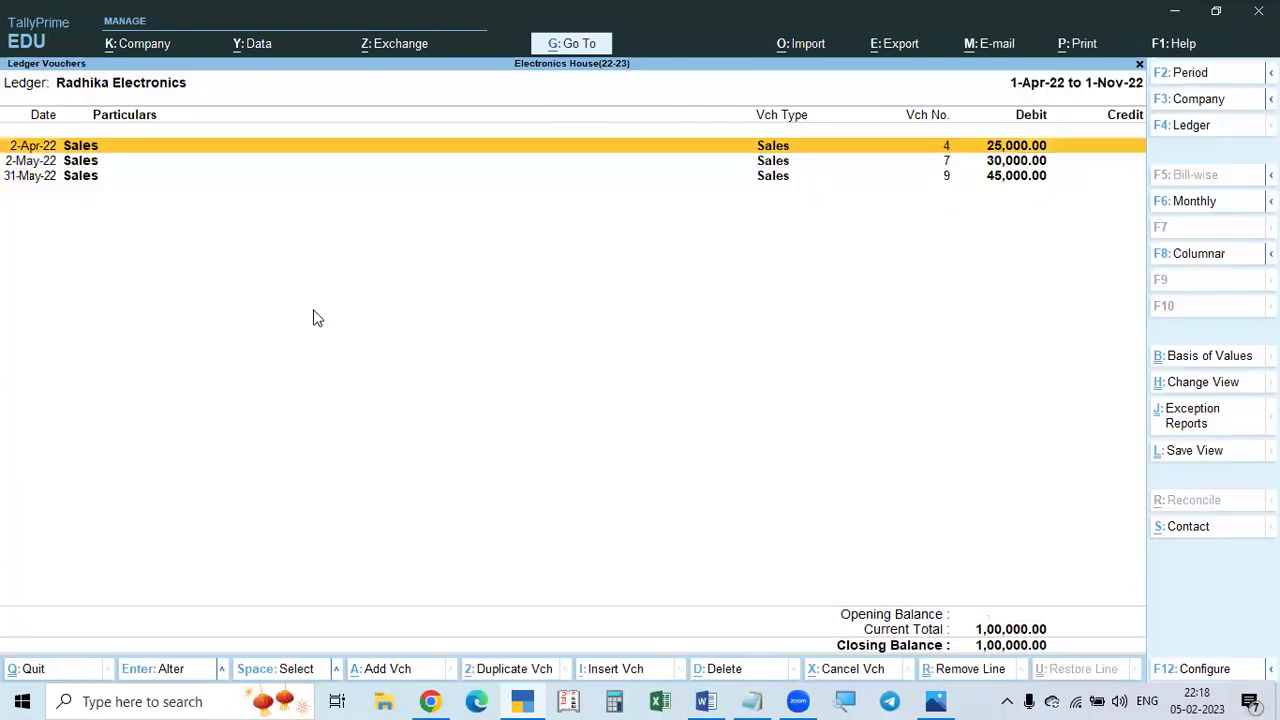
{"action": "key", "text": "Down"}
{"action": "key", "text": "Down"}
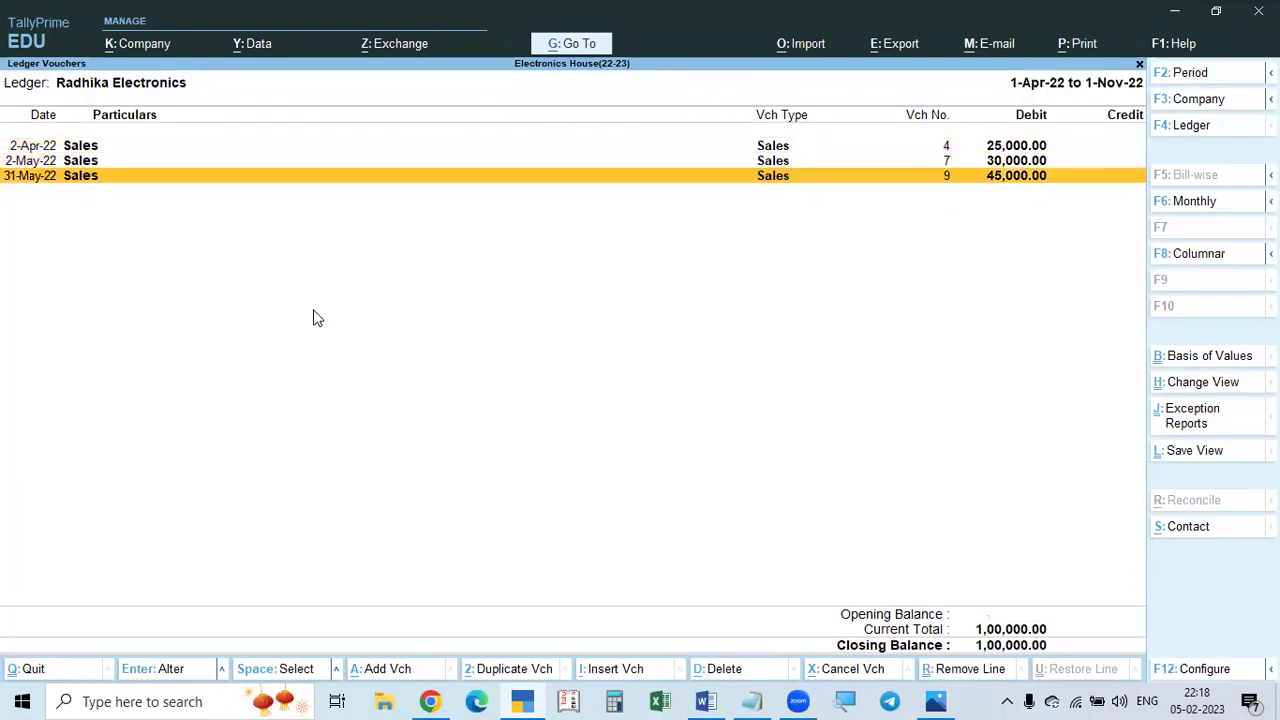
{"action": "key", "text": "Escape"}
{"action": "key", "text": "Escape"}
{"action": "key", "text": "Escape"}
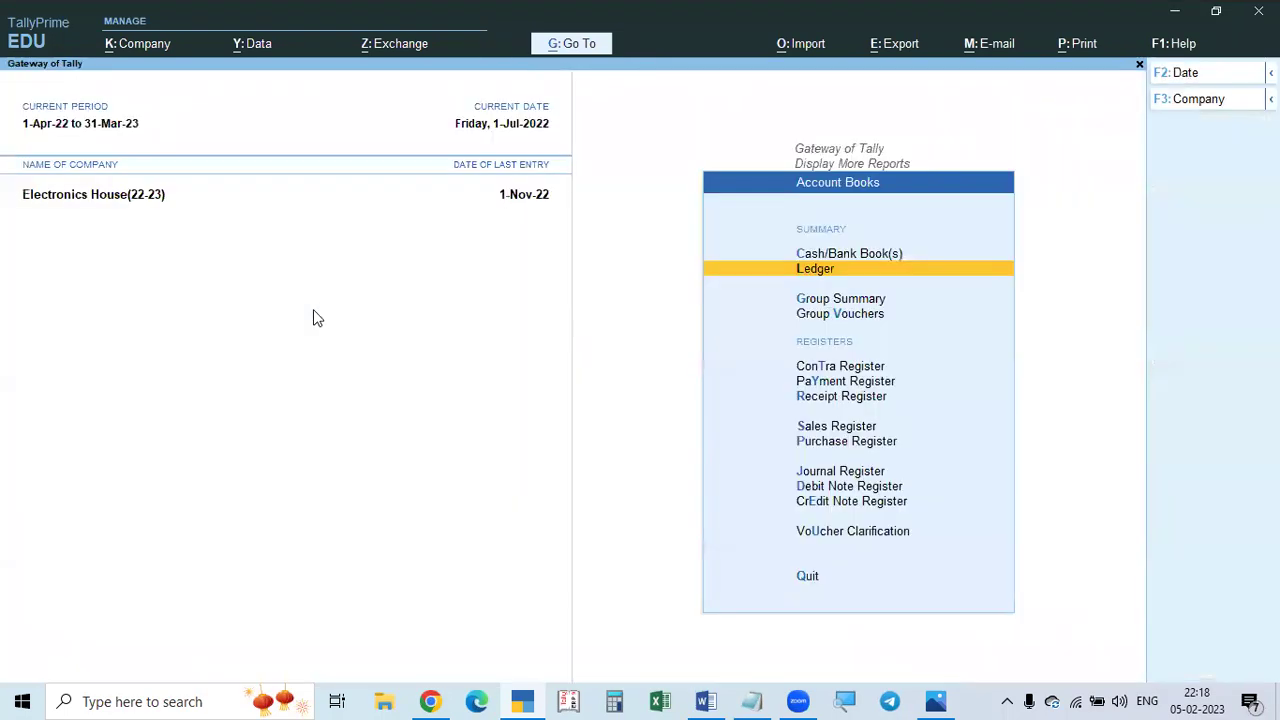
Start a receipt voucher crediting Radhika Electronics with 1,00,000 and debiting State Bank of India for the same amount.
{"action": "key", "text": "v"}
{"action": "key", "text": "F6"}
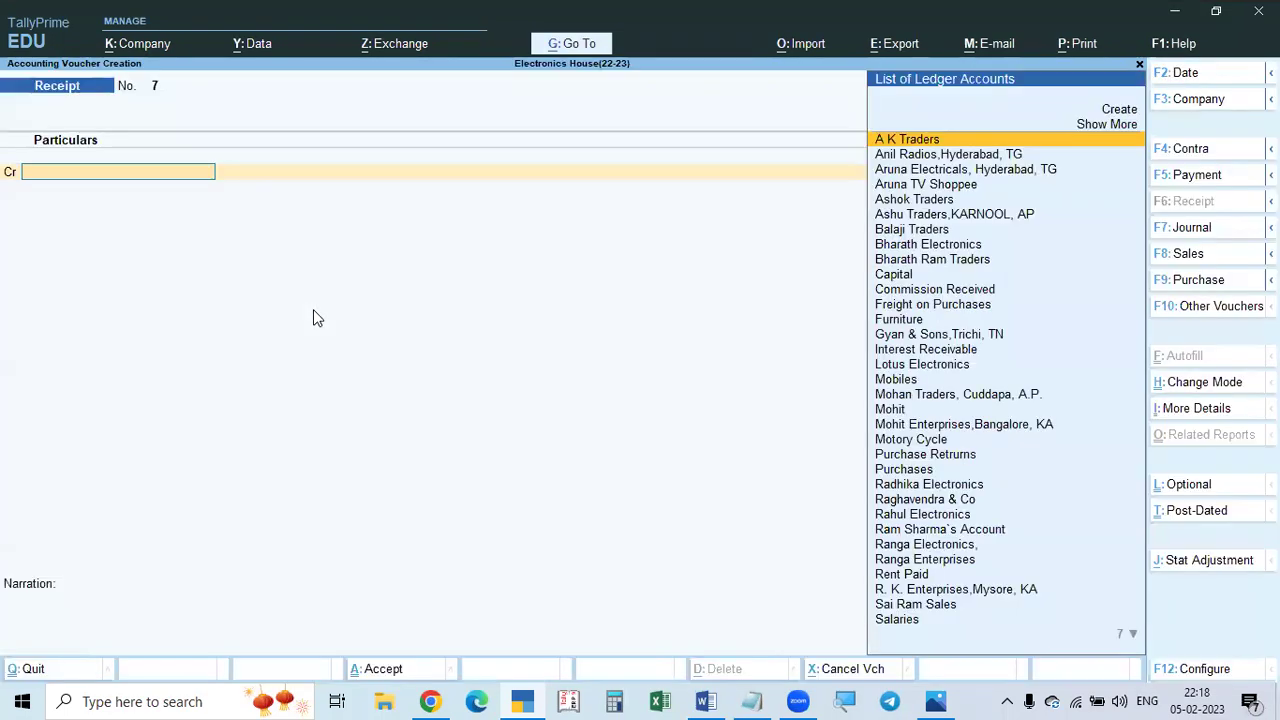
{"action": "type", "text": "Radhi"}
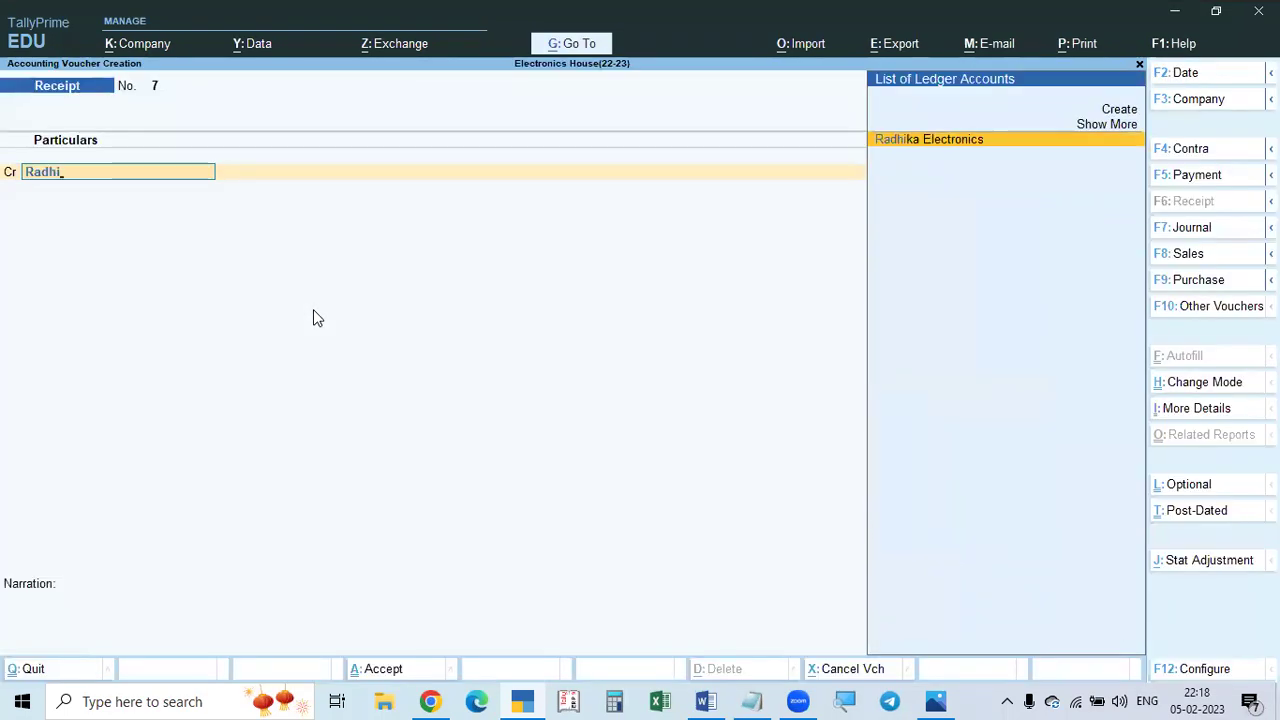
{"action": "key", "text": "Return"}
{"action": "type", "text": "1,00,00"}
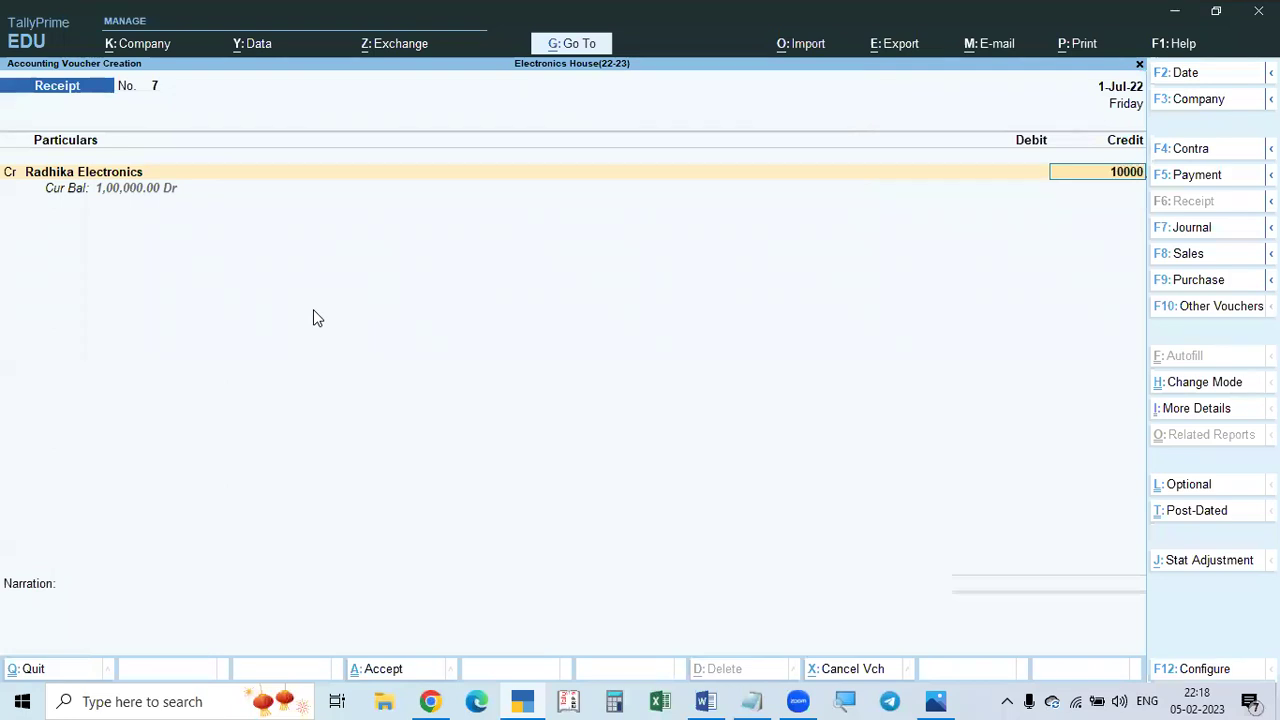
{"action": "type", "text": "0"}
{"action": "key", "text": "Return"}
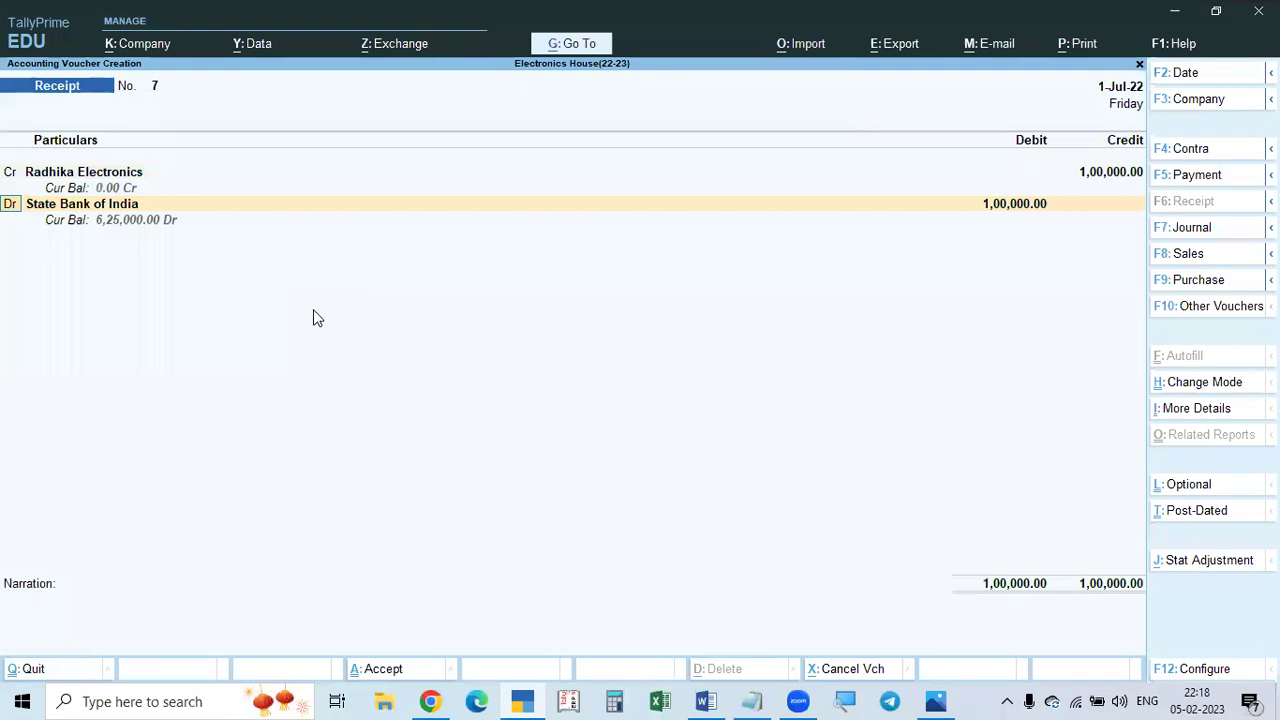
Compare the Radhika Electronics entry in the receipt voucher with the first On Account exercise in the notes.
{"action": "left_click", "coordinate": [107, 176]}
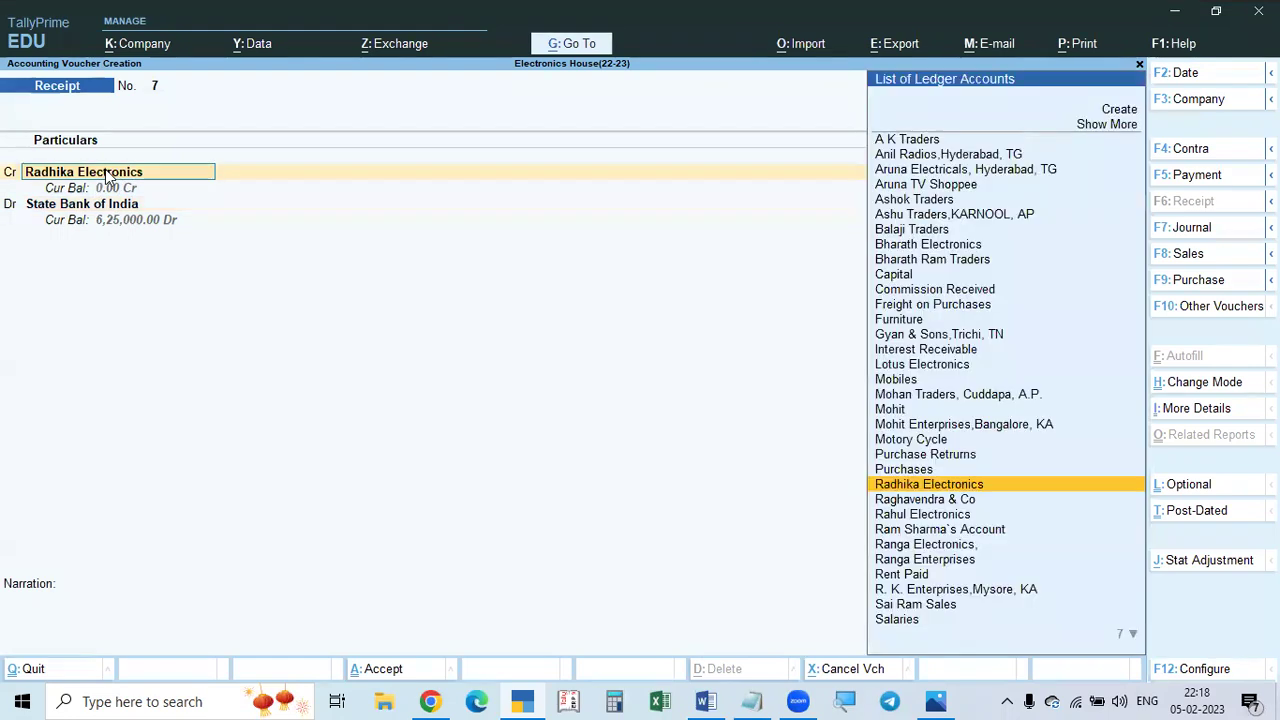
{"action": "key", "text": "alt+Tab"}
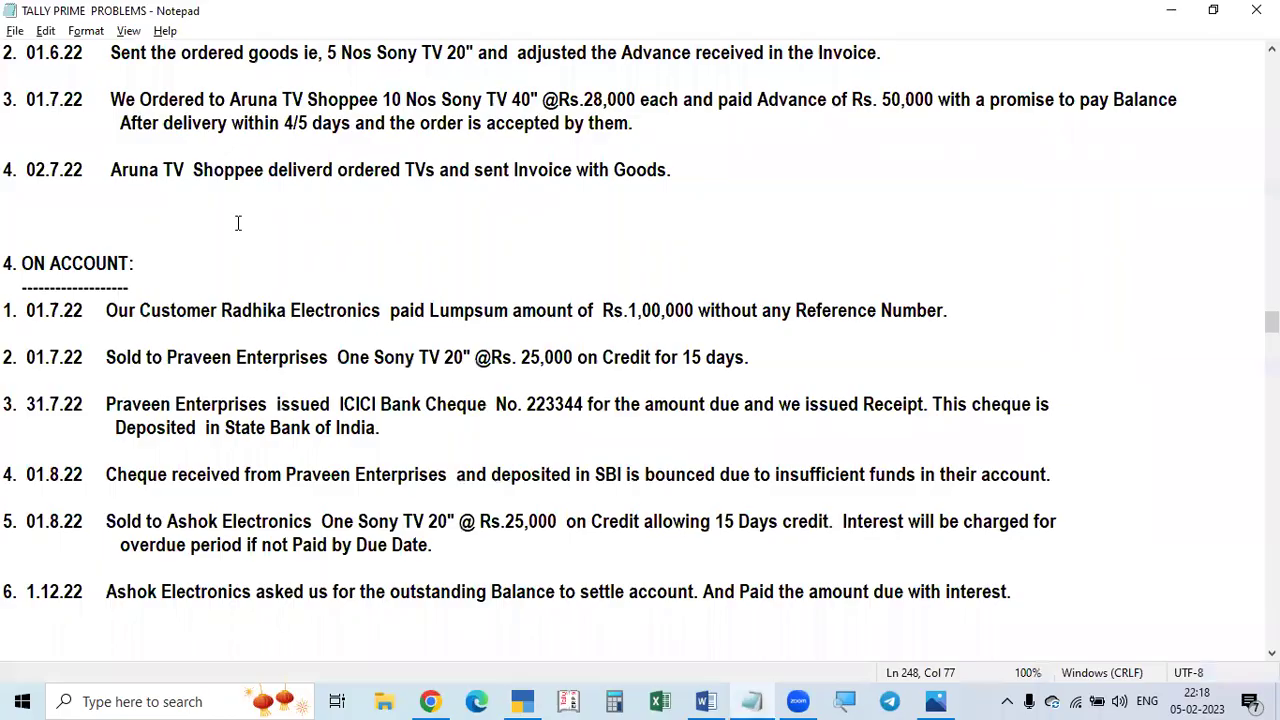
{"action": "key", "text": "alt+Tab"}
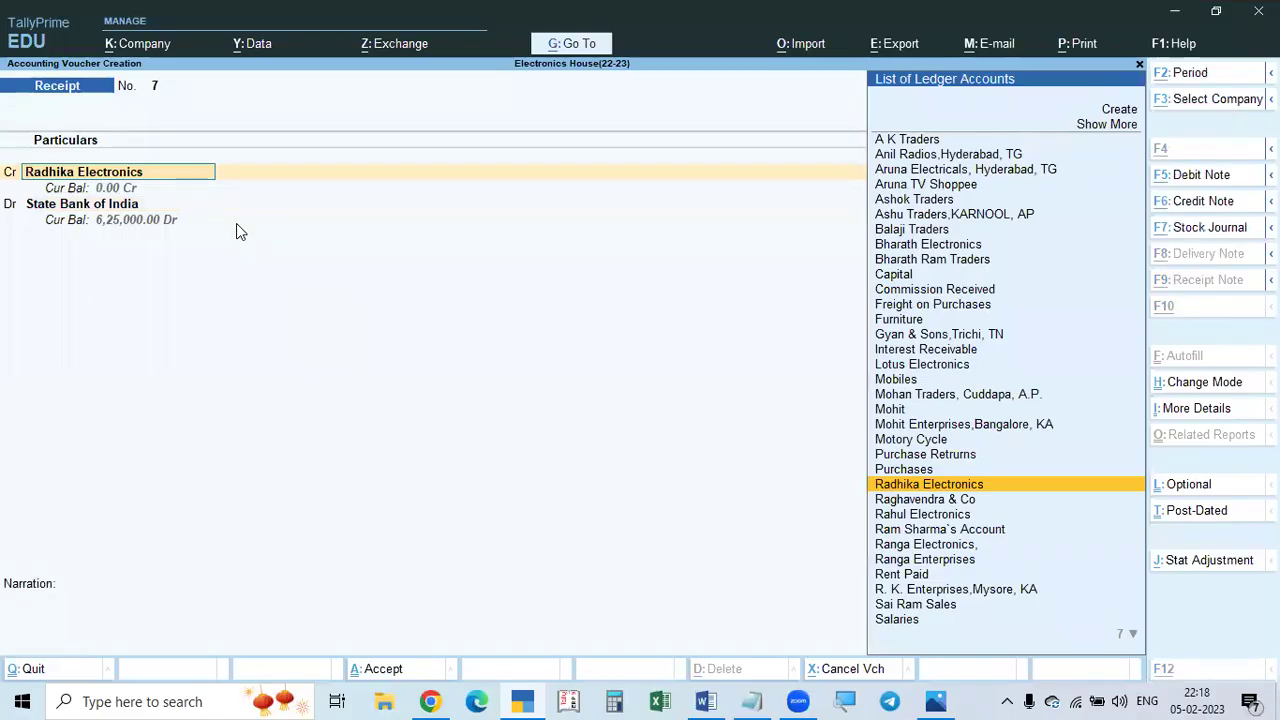
{"action": "key", "text": "alt+Tab"}
{"action": "key", "text": "alt+Tab"}
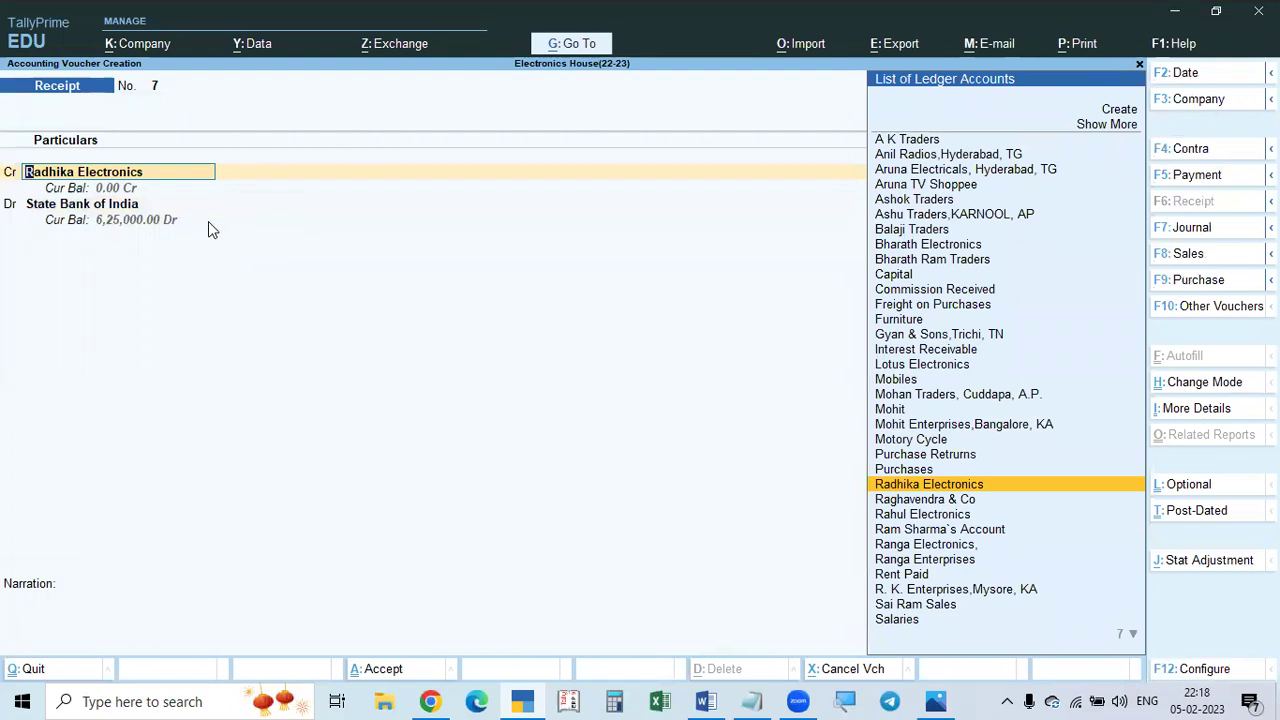
Try Agst Ref as the bill-wise reference for Radhika Electronics' 1,00,000, and quit the unsaved receipt voucher.
{"action": "key", "text": "Return"}
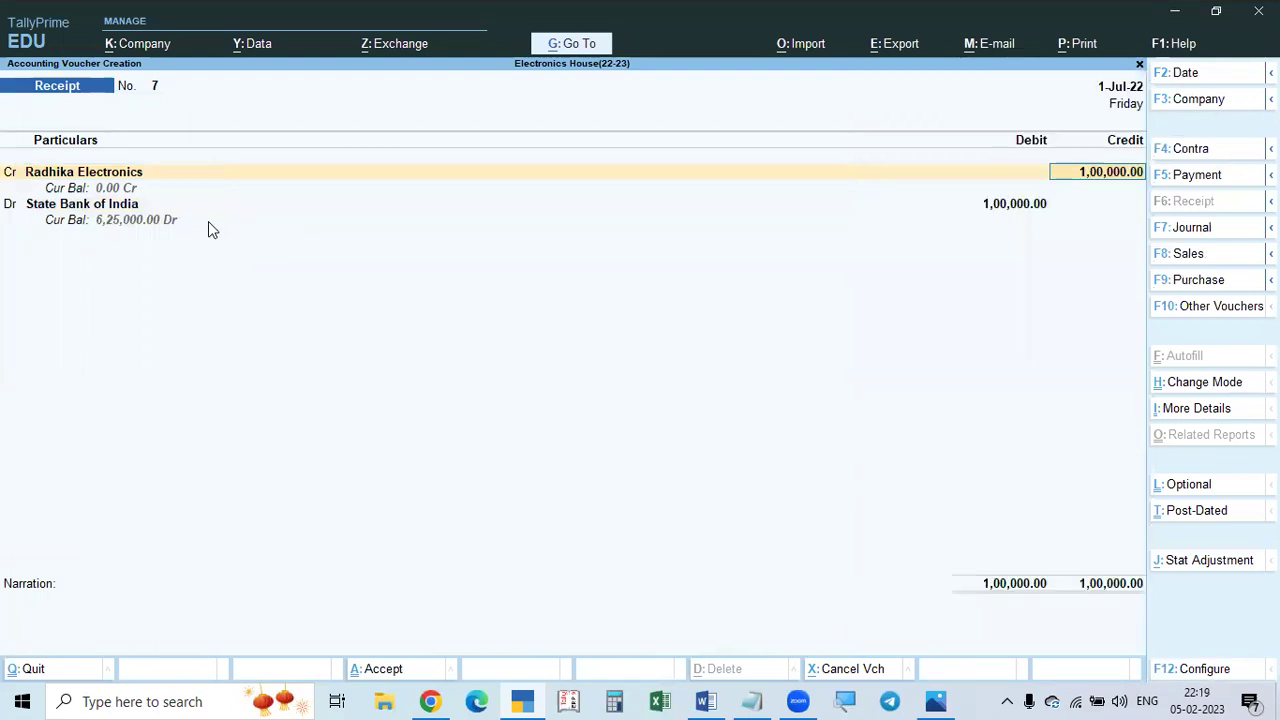
{"action": "key", "text": "Return"}
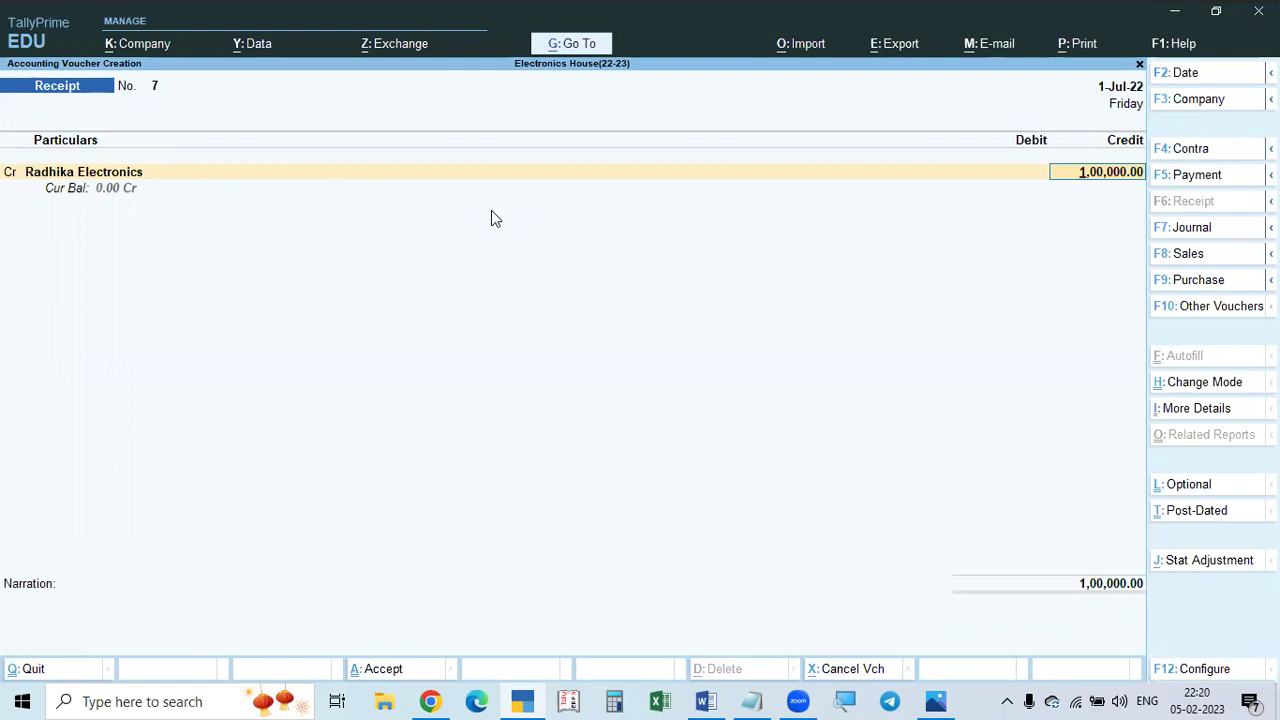
{"action": "key", "text": "Return"}
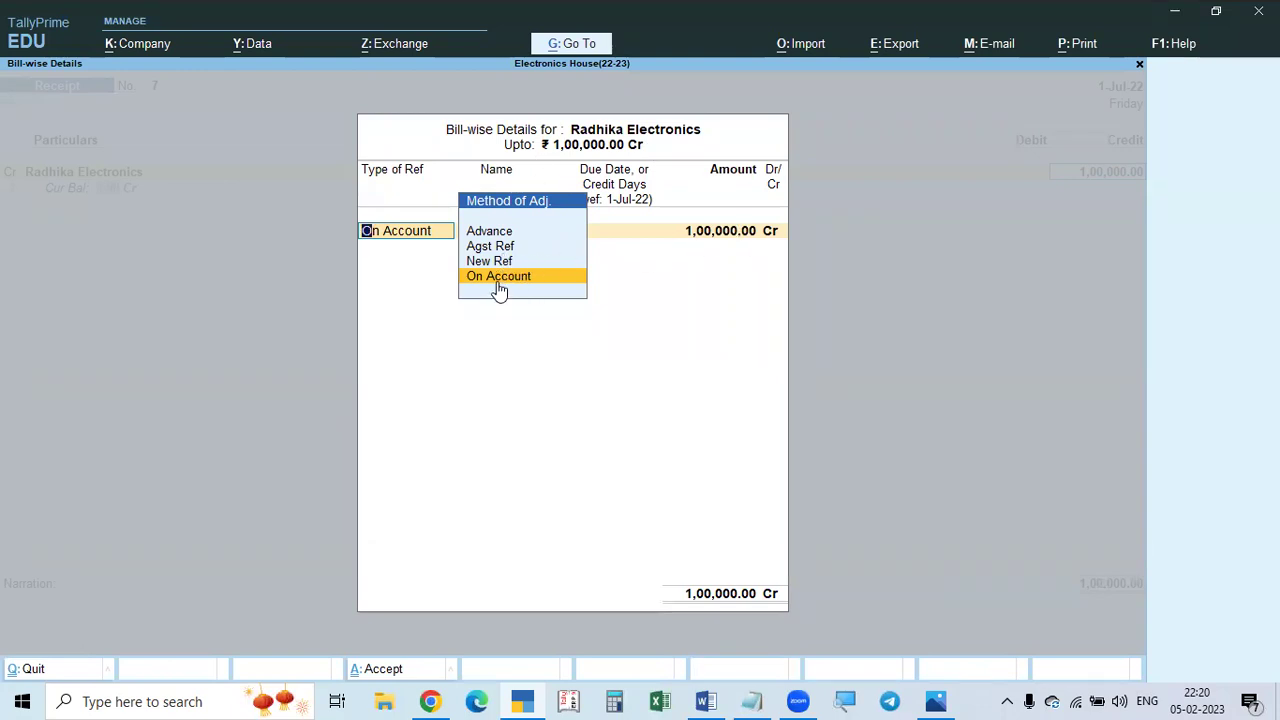
{"action": "key", "text": "Up"}
{"action": "key", "text": "Up"}
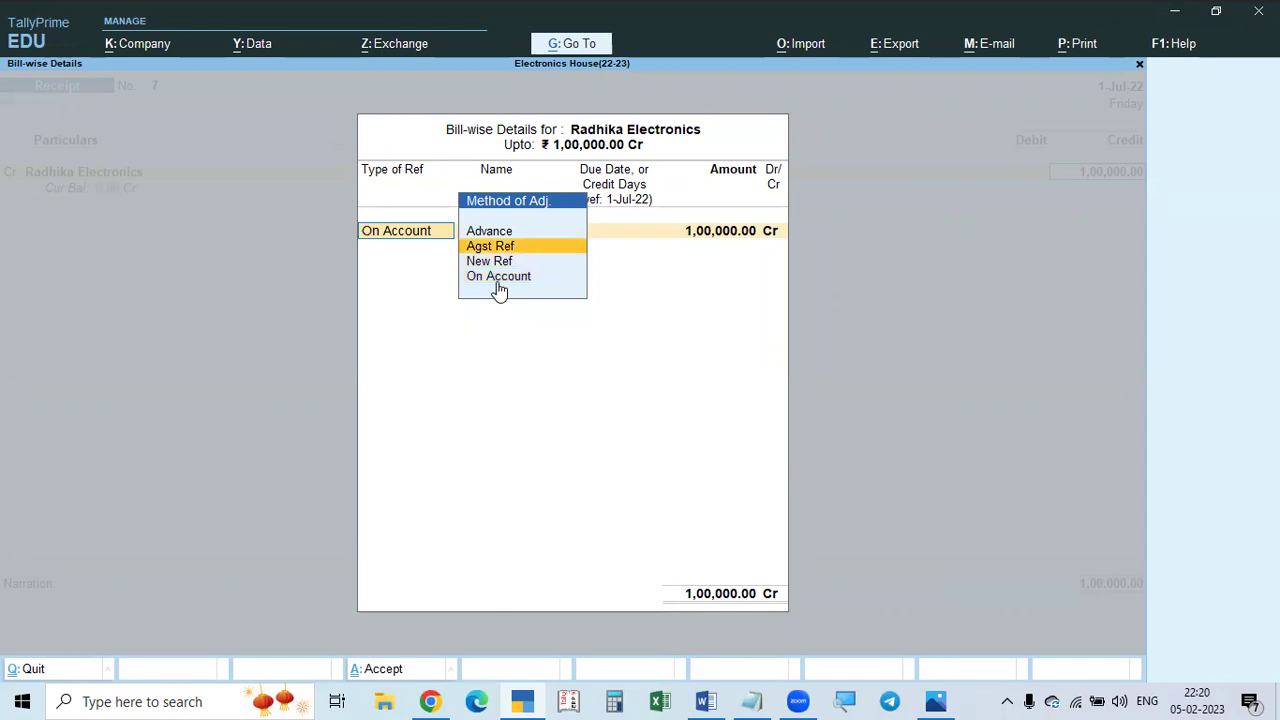
{"action": "key", "text": "Return"}
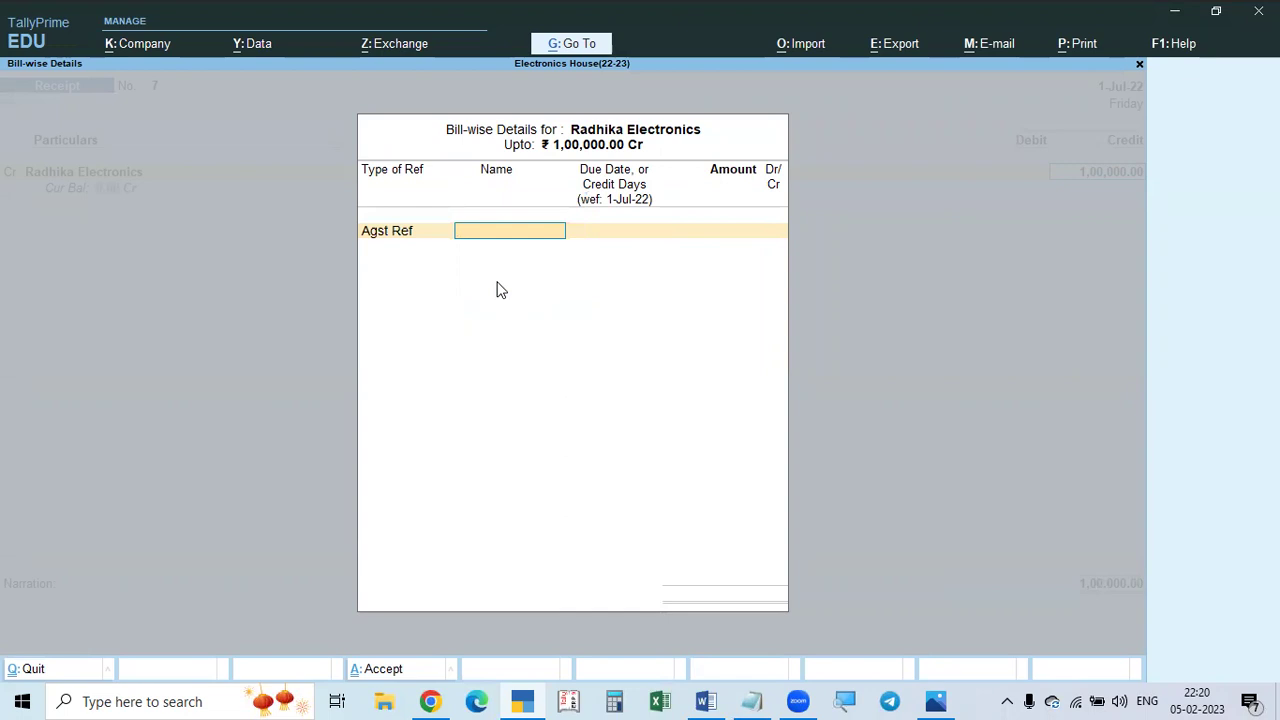
{"action": "key", "text": "Escape"}
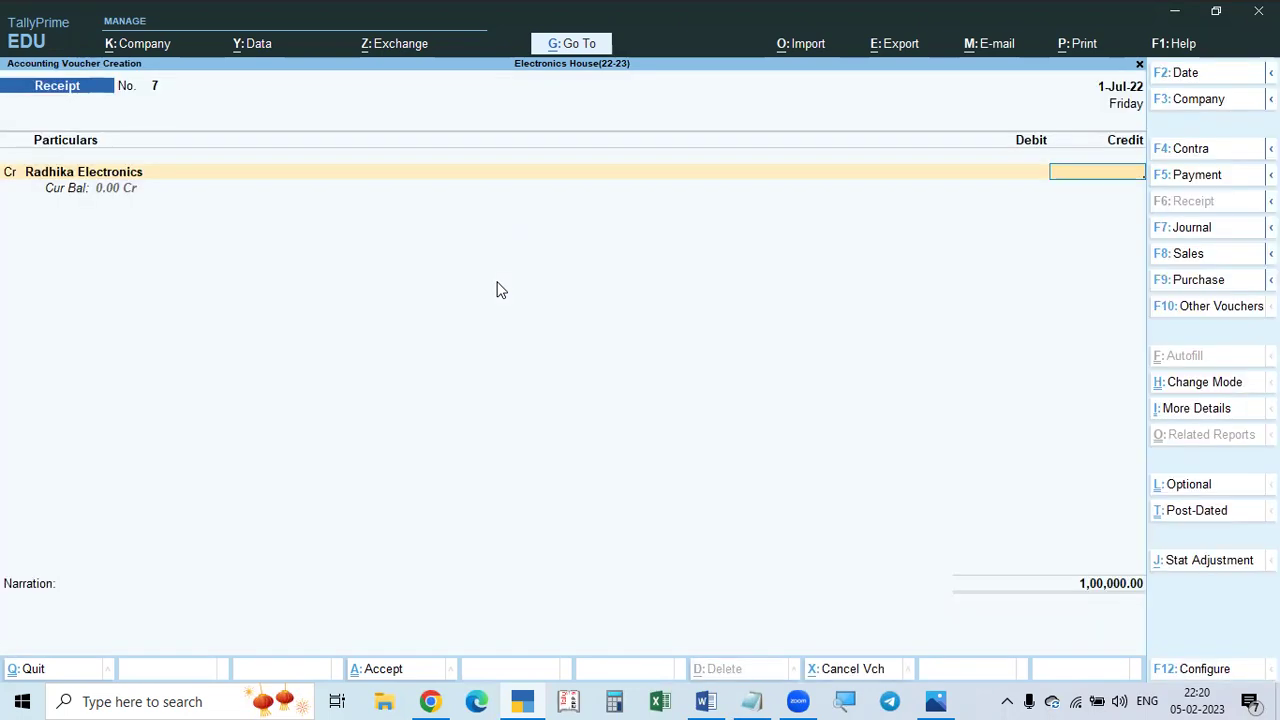
{"action": "key", "text": "Escape"}
{"action": "key", "text": "Escape"}
{"action": "key", "text": "Escape"}
Examine Radhika Electronics' ledger vouchers again from 1-Apr-22, and return to the Gateway of Tally.
{"action": "type", "text": "dalRadh"}
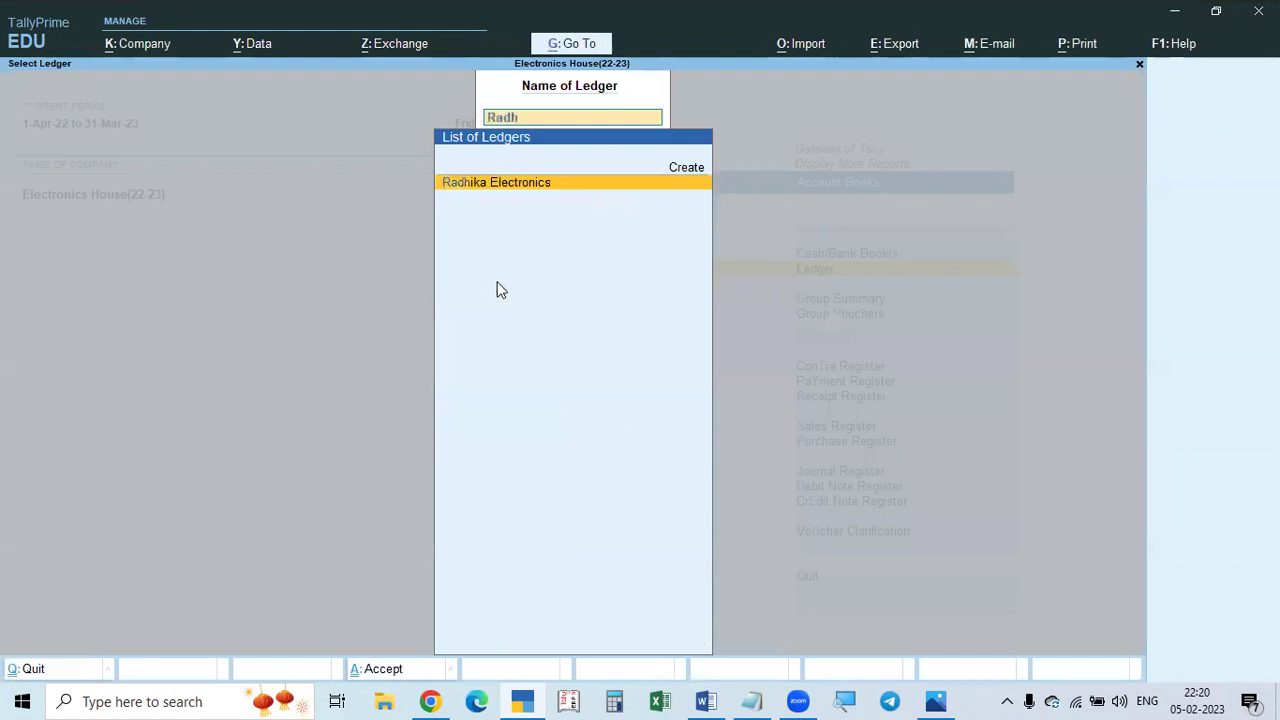
{"action": "key", "text": "Return"}
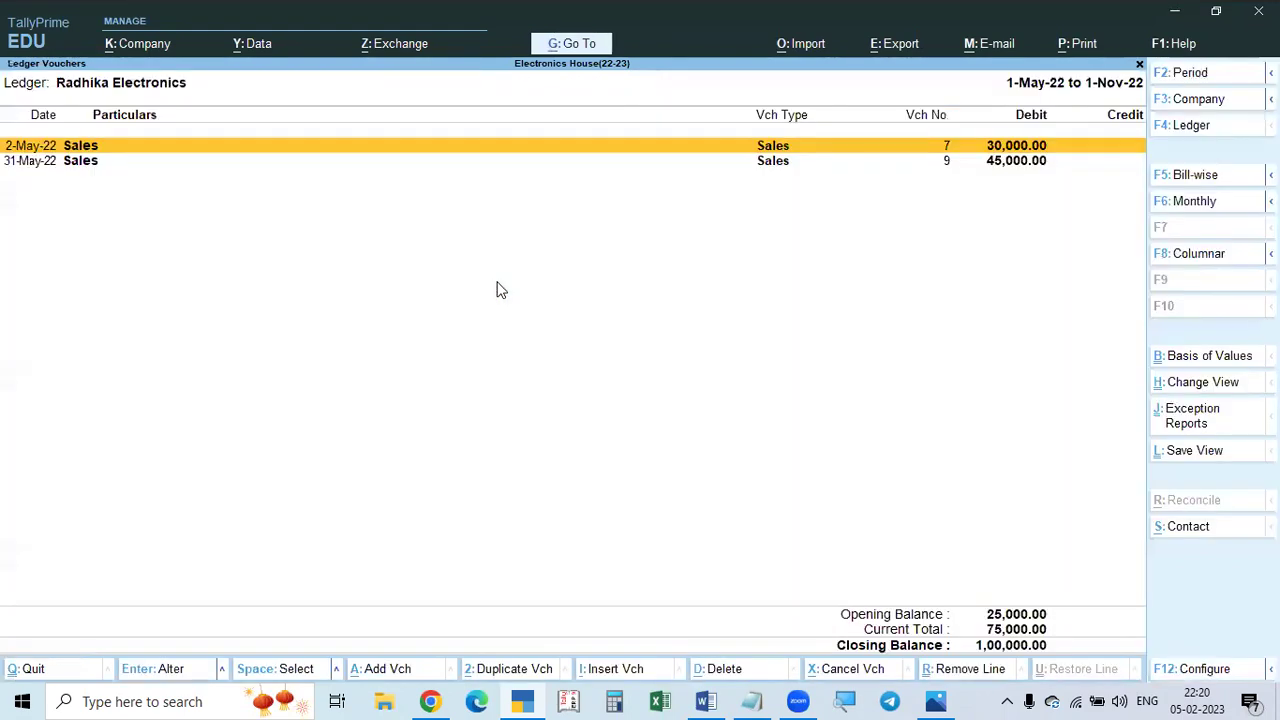
{"action": "key", "text": "F2"}
{"action": "type", "text": "1-4"}
{"action": "key", "text": "Return"}
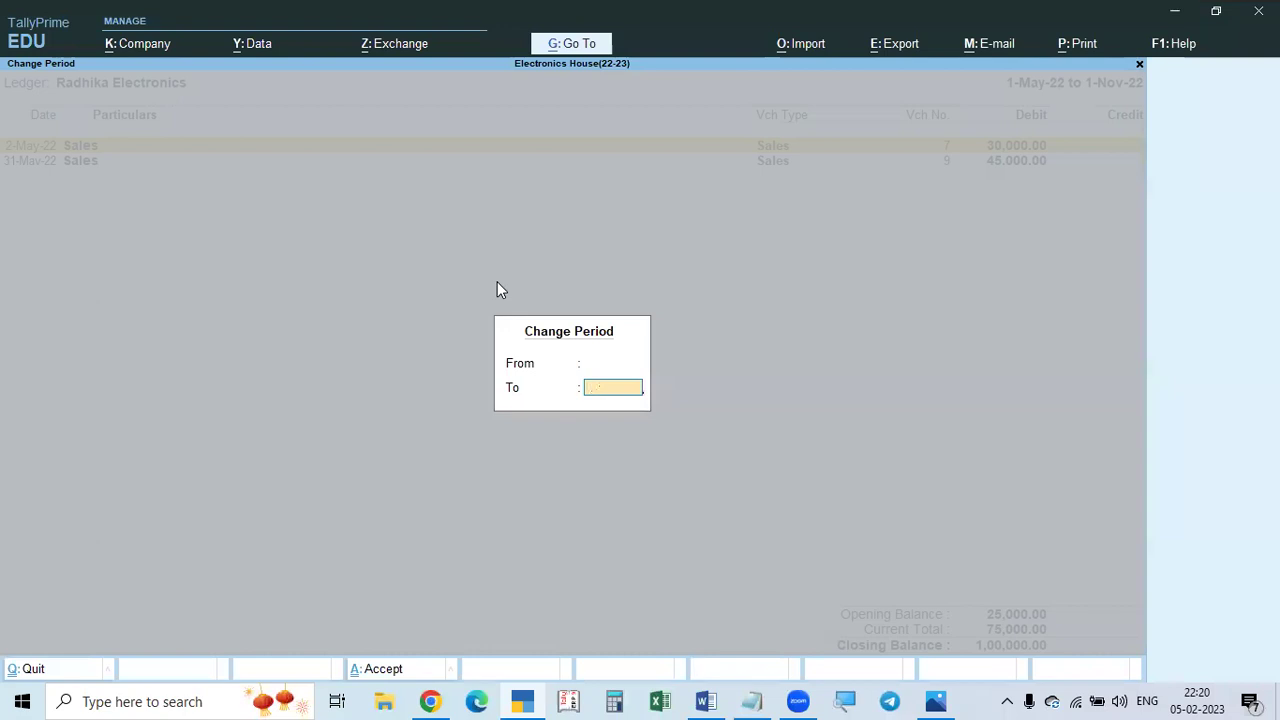
{"action": "key", "text": "Return"}
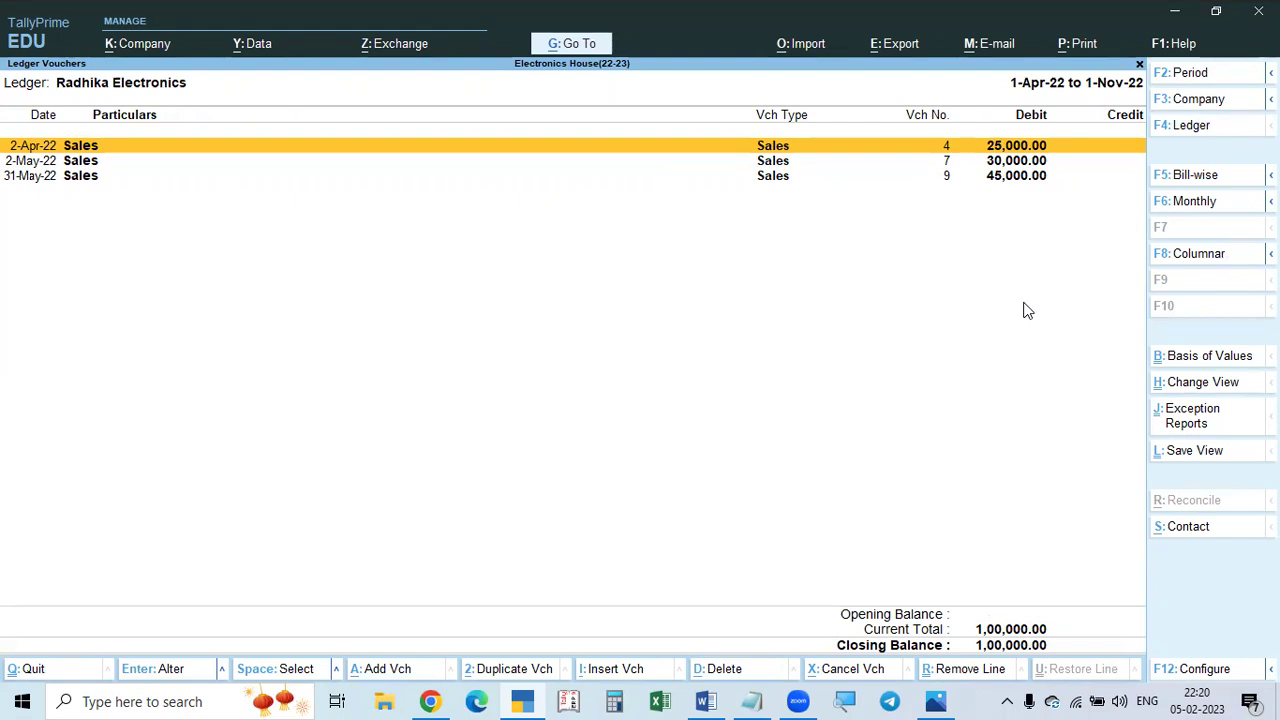
{"action": "key", "text": "Escape"}
{"action": "key", "text": "Escape"}
{"action": "key", "text": "Escape"}
{"action": "key", "text": "Escape"}
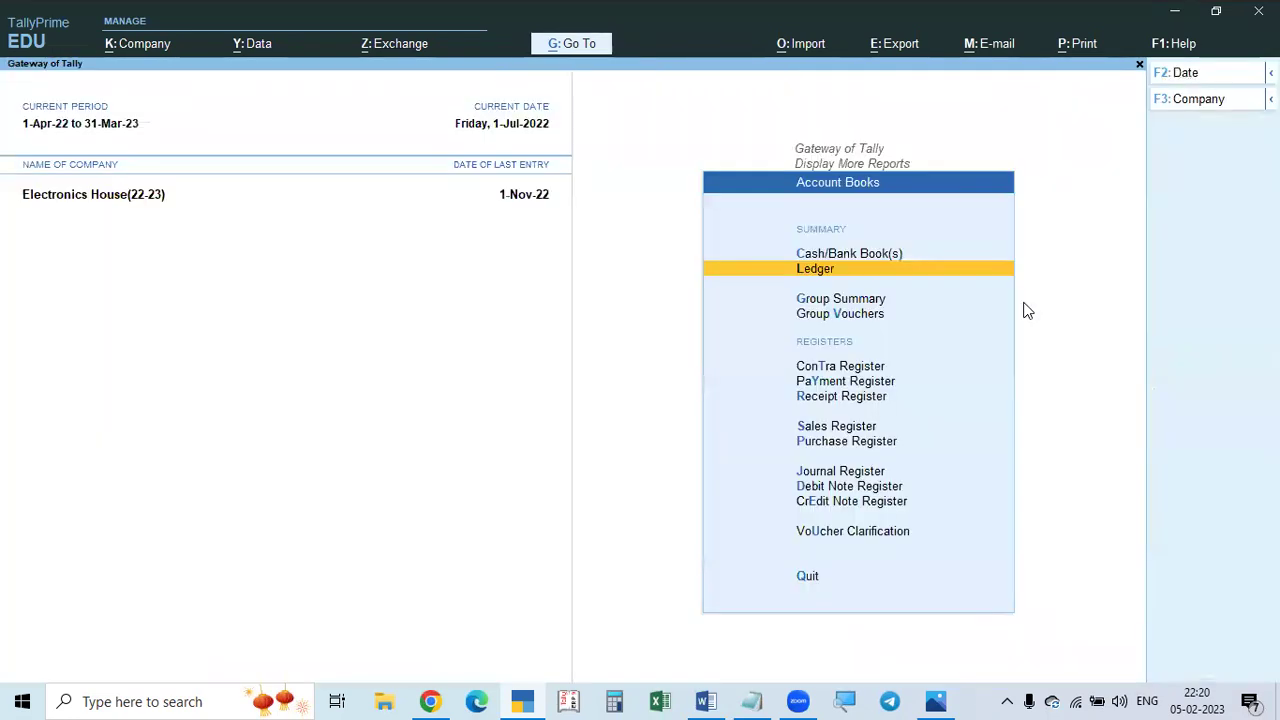
{"action": "key", "text": "n"}
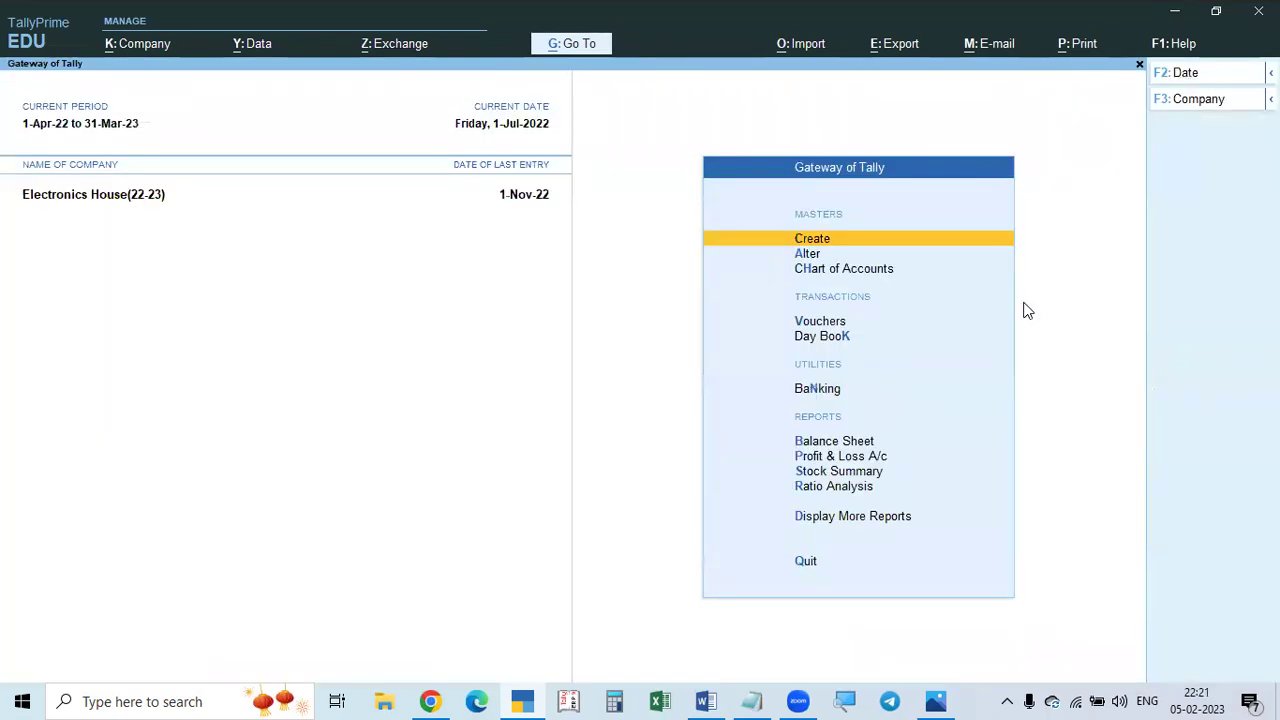
Check the Enable Bill-wise entry setting in the company features of Electronics House(22-23), and leave without changes.
{"action": "key", "text": "F11"}
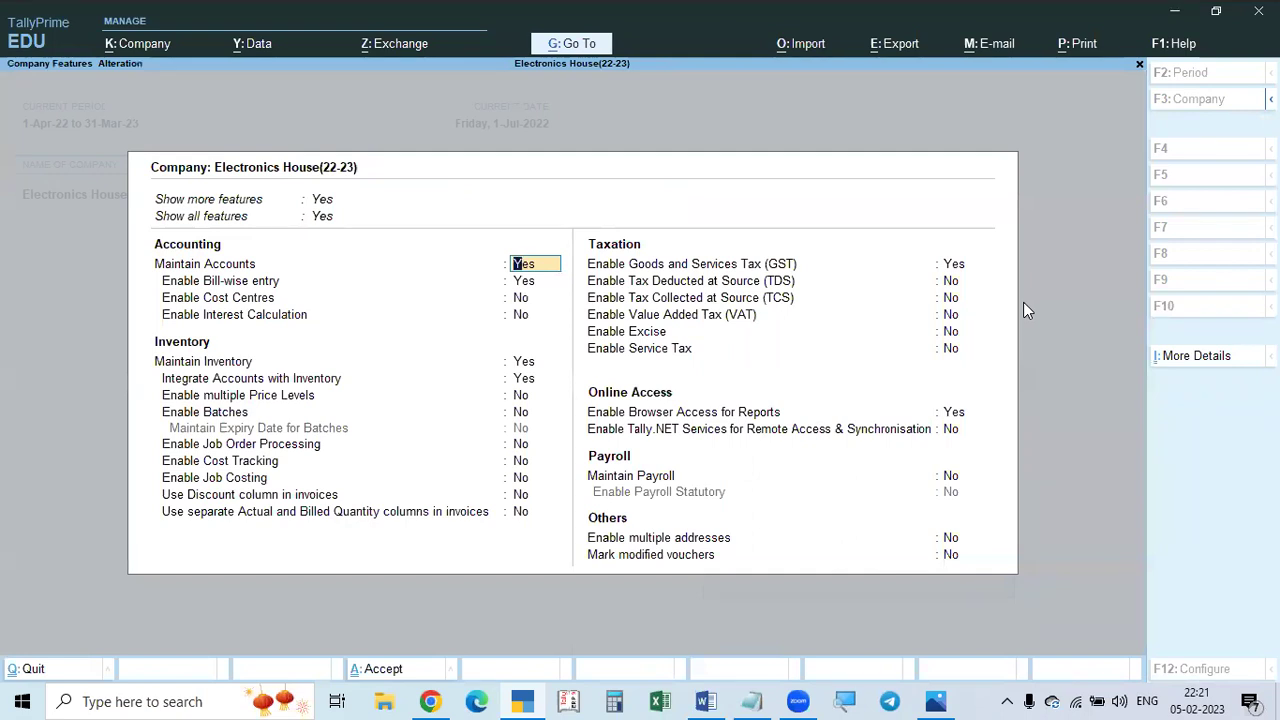
{"action": "key", "text": "Return"}
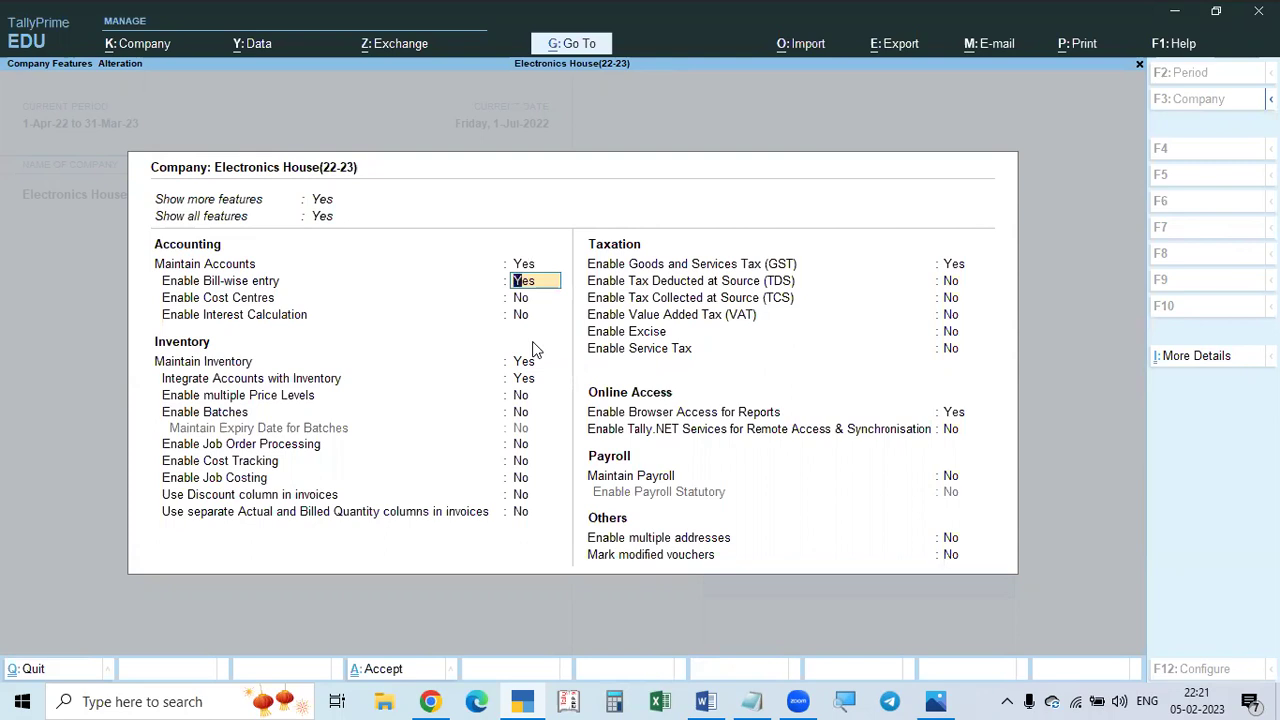
{"action": "key", "text": "Escape"}
{"action": "key", "text": "Escape"}
{"action": "key", "text": "Escape"}
Open the Radhika Electronics ledger for alteration.
{"action": "key", "text": "Down"}
{"action": "key", "text": "Return"}
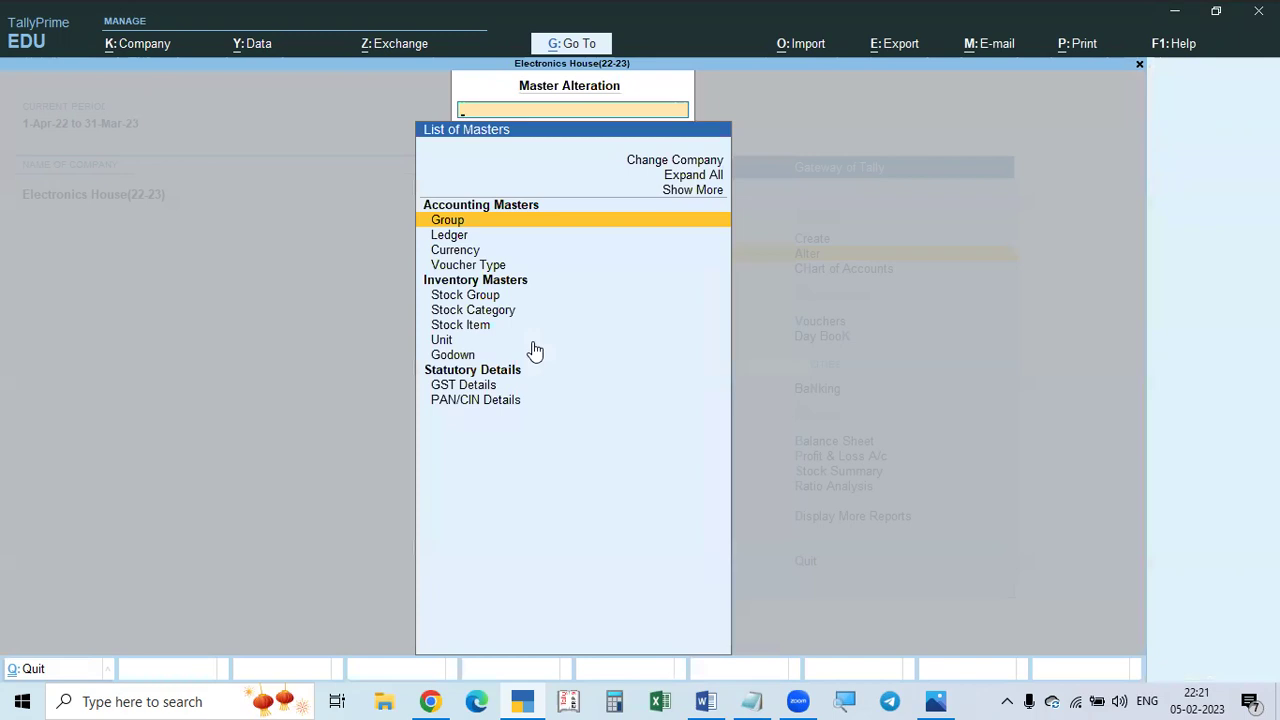
{"action": "key", "text": "Down"}
{"action": "key", "text": "Return"}
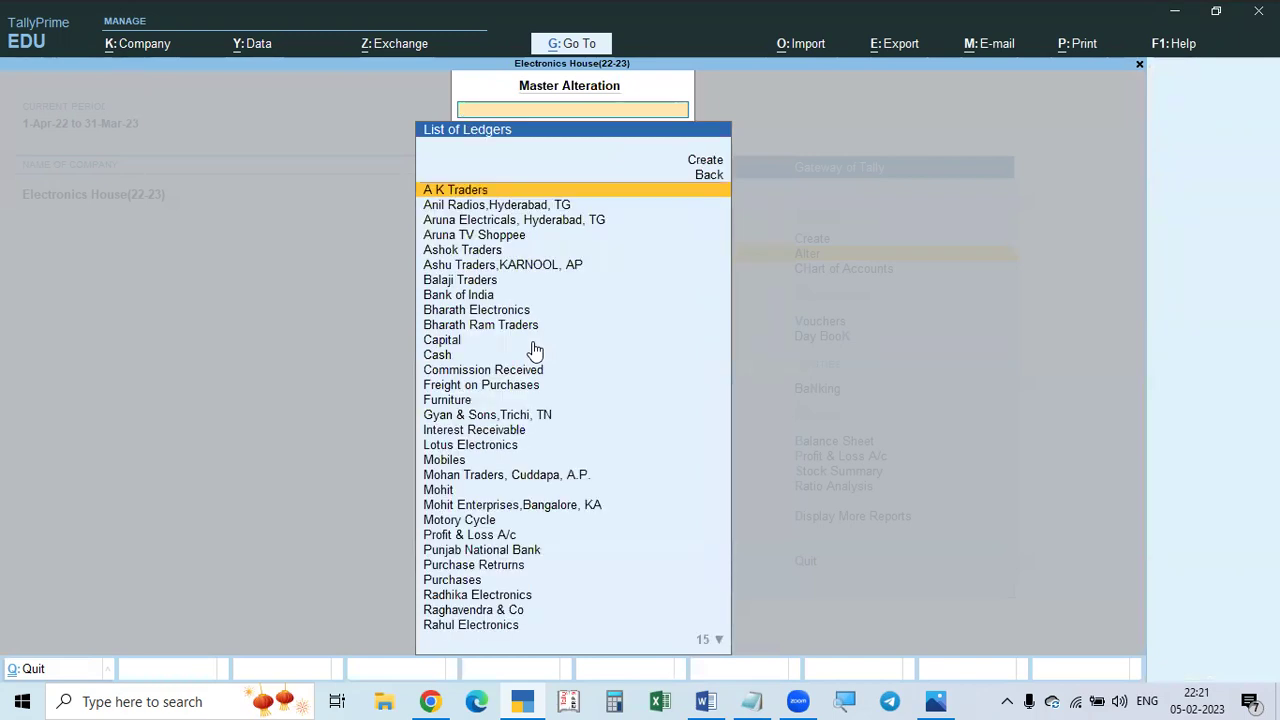
{"action": "type", "text": "Radhi"}
{"action": "key", "text": "Return"}
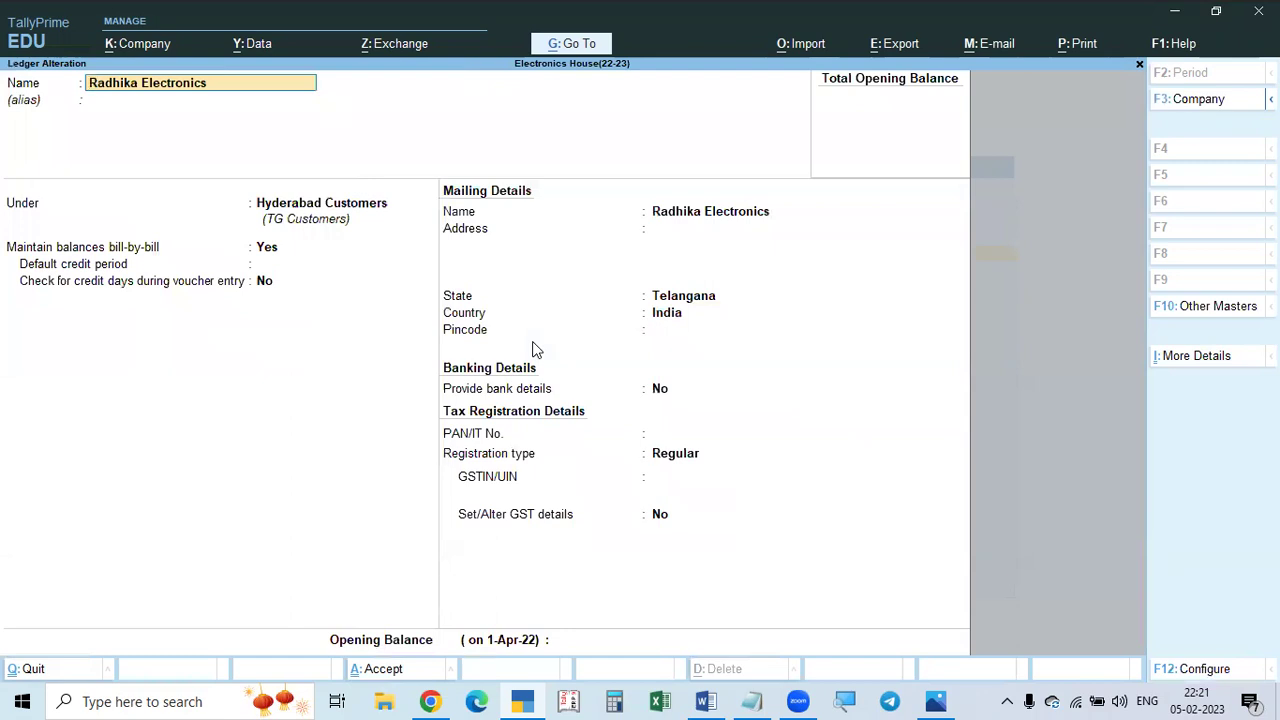
Set Maintain balances bill-by-bill to No for Radhika Electronics.
{"action": "key", "text": "Return"}
{"action": "key", "text": "Return"}
{"action": "key", "text": "Return"}
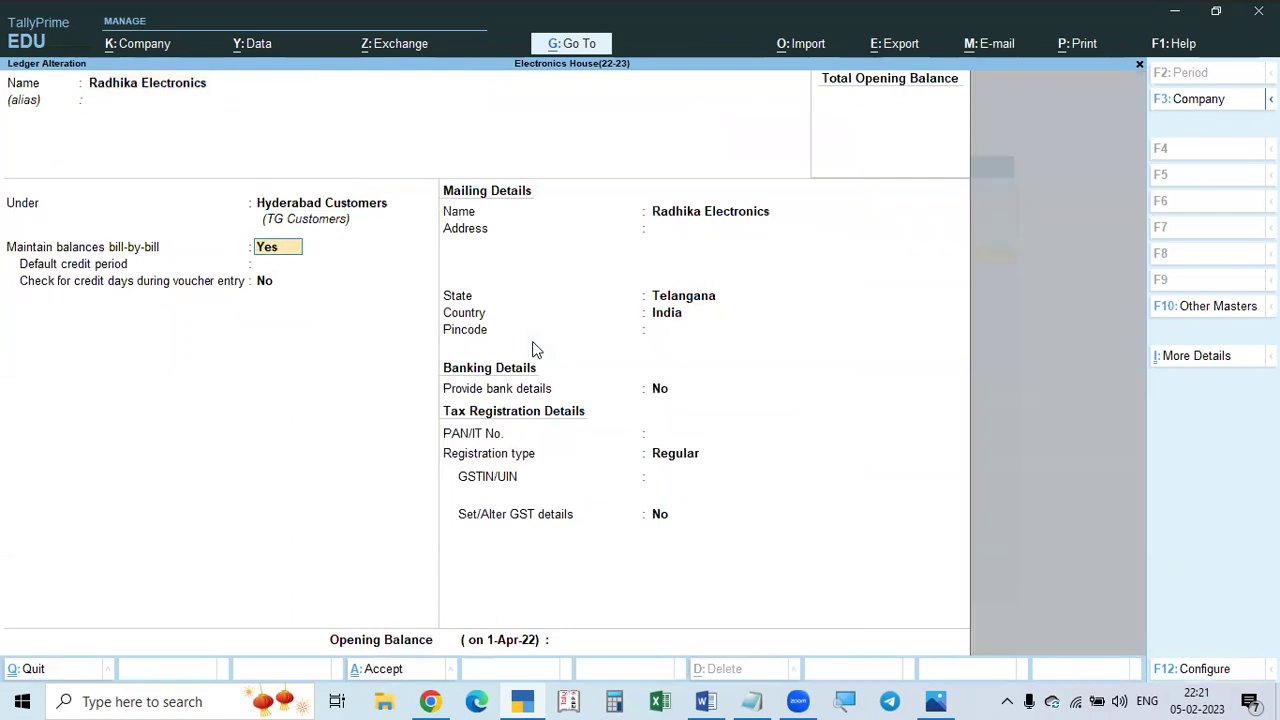
{"action": "type", "text": "n"}
{"action": "key", "text": "Return"}
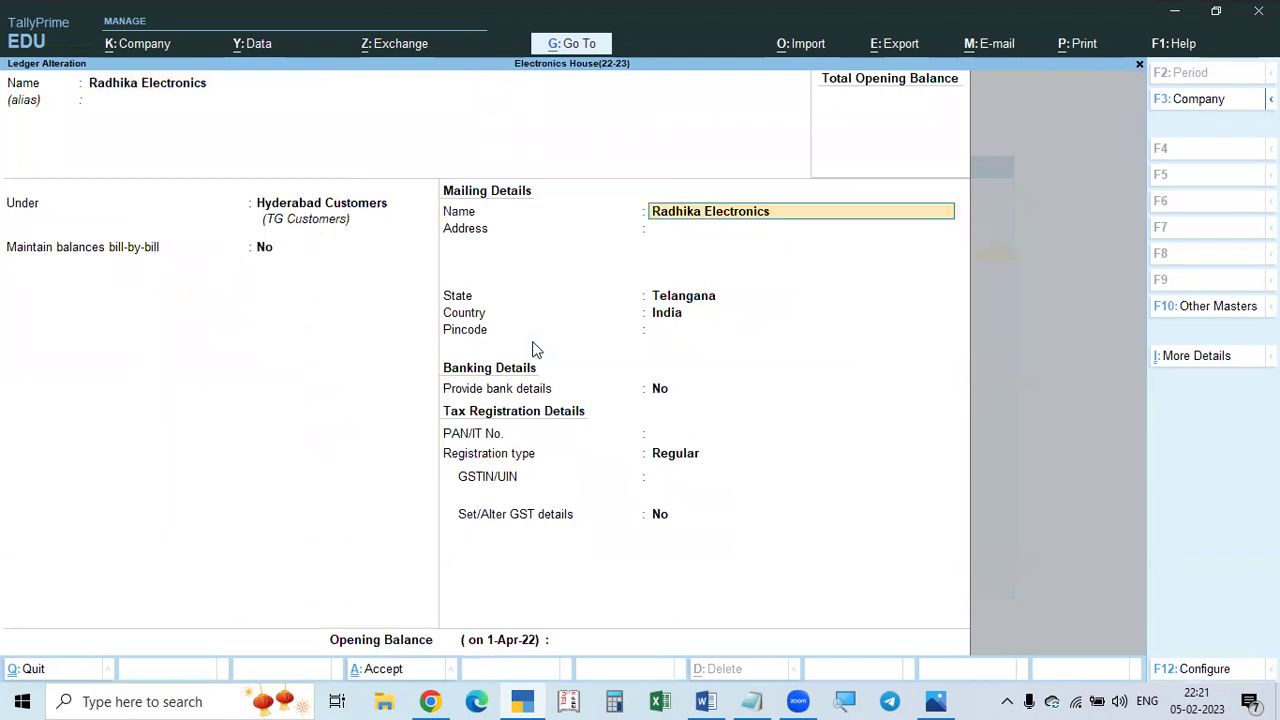
Set Maintain balances bill-by-bill to Yes for Radhika Electronics, save the ledger and leave master alteration.
{"action": "key", "text": "BackSpace"}
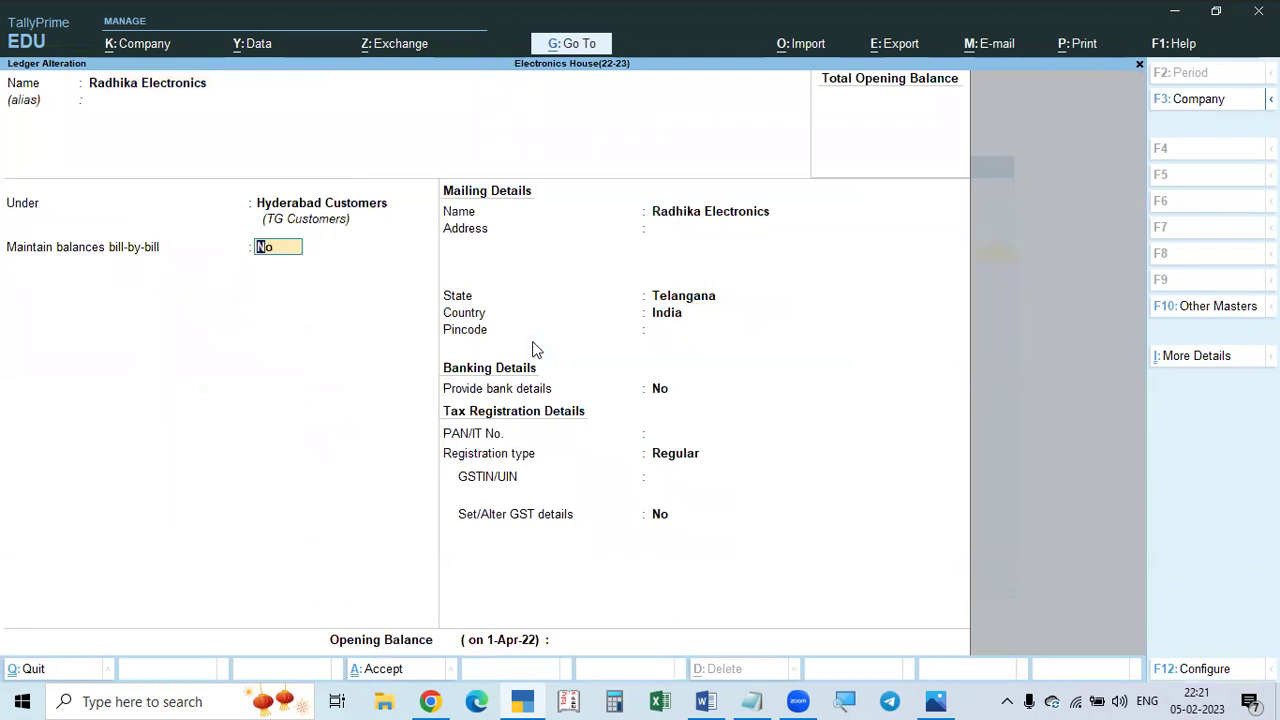
{"action": "type", "text": "y"}
{"action": "key", "text": "Return"}
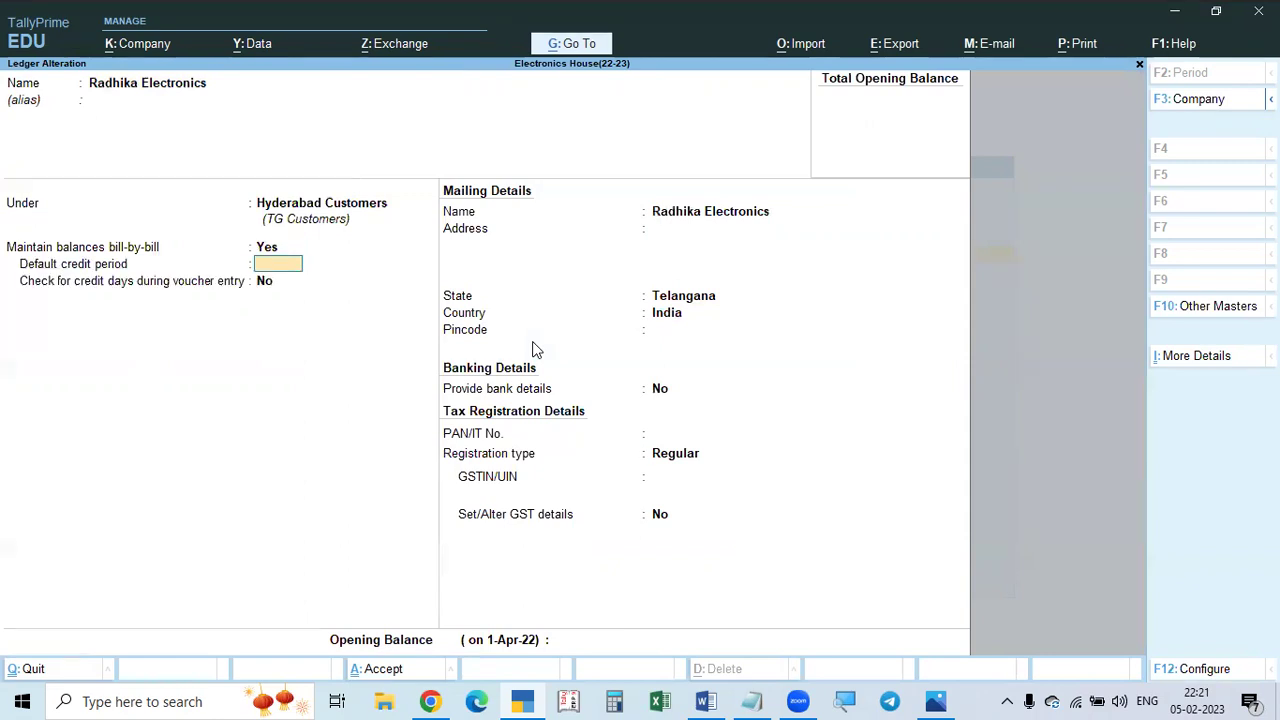
{"action": "key", "text": "Return"}
{"action": "key", "text": "Return"}
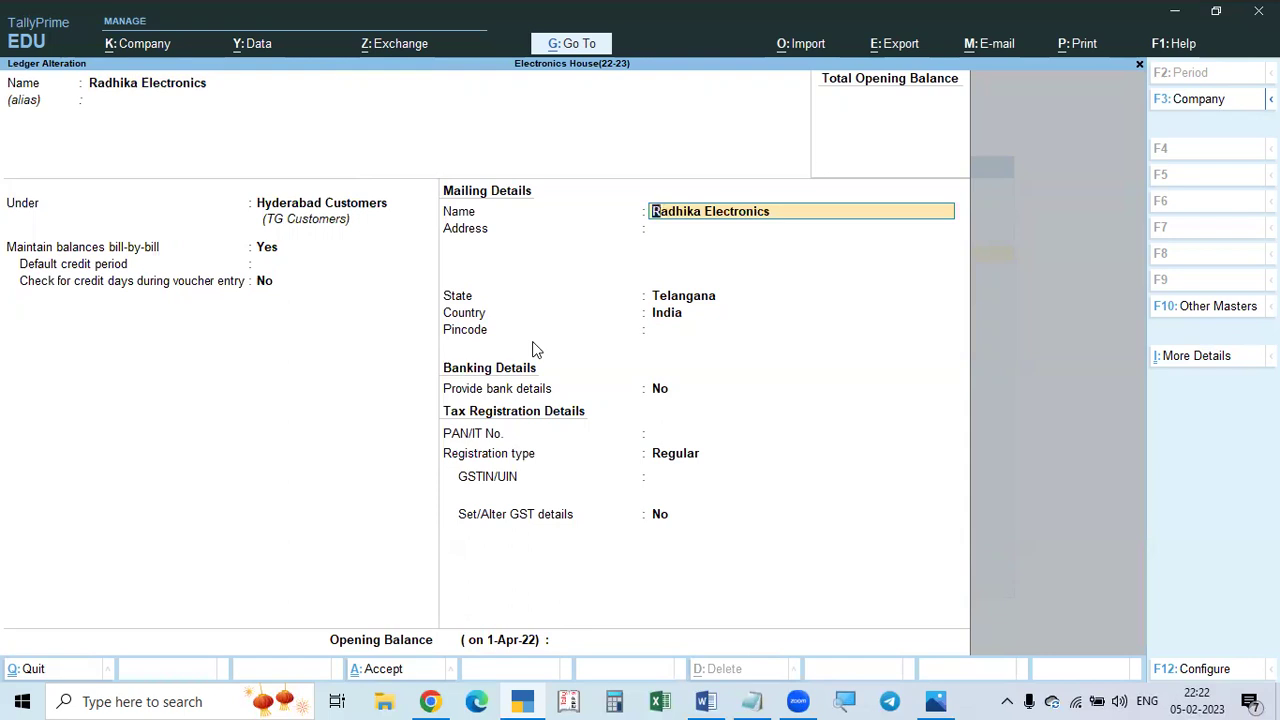
{"action": "key", "text": "ctrl"}
{"action": "key", "text": "ctrl+a"}
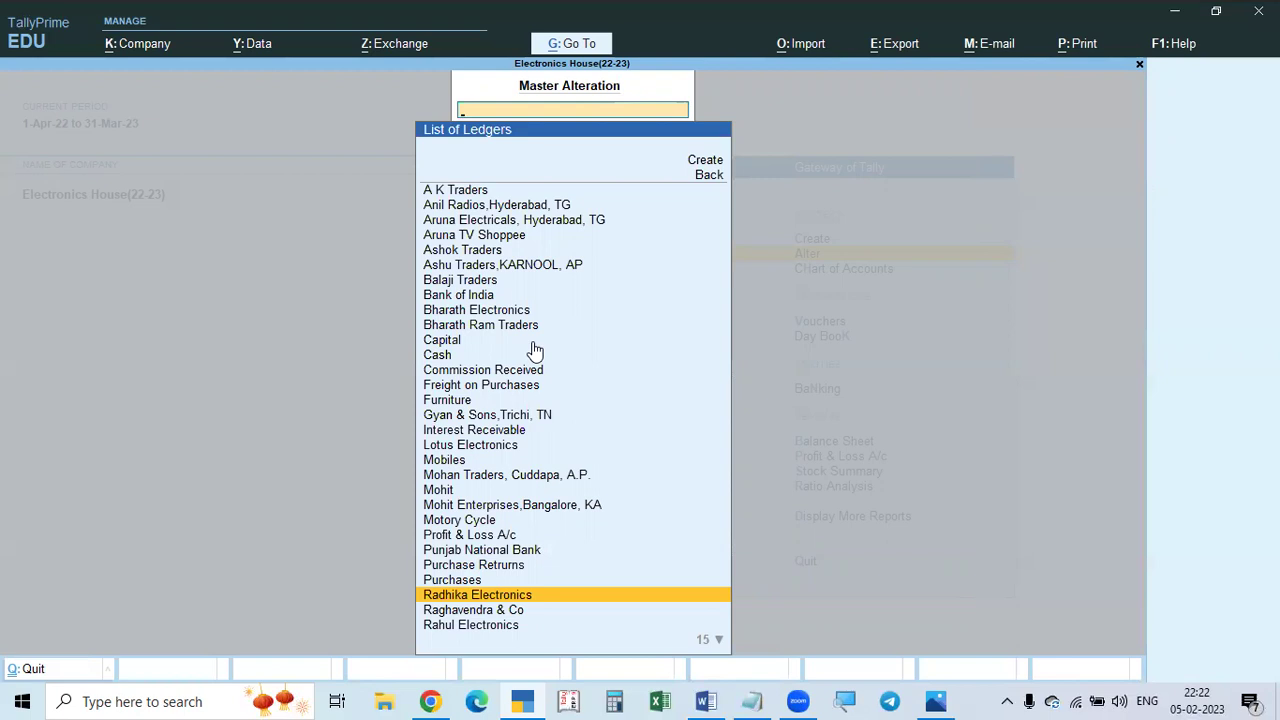
{"action": "key", "text": "Escape"}
{"action": "key", "text": "Escape"}
{"action": "key", "text": "Escape"}
{"action": "key", "text": "Escape"}
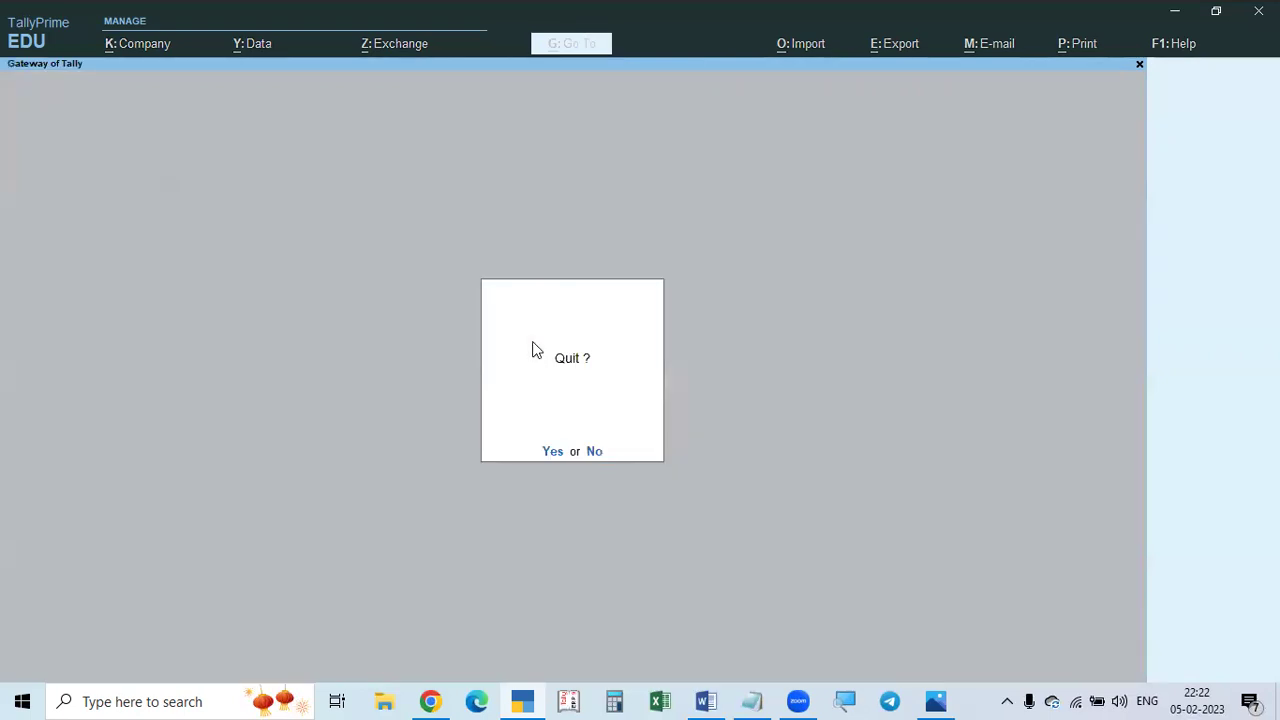
Start a new receipt voucher crediting Radhika Electronics with 1,00,000.
{"action": "key", "text": "v"}
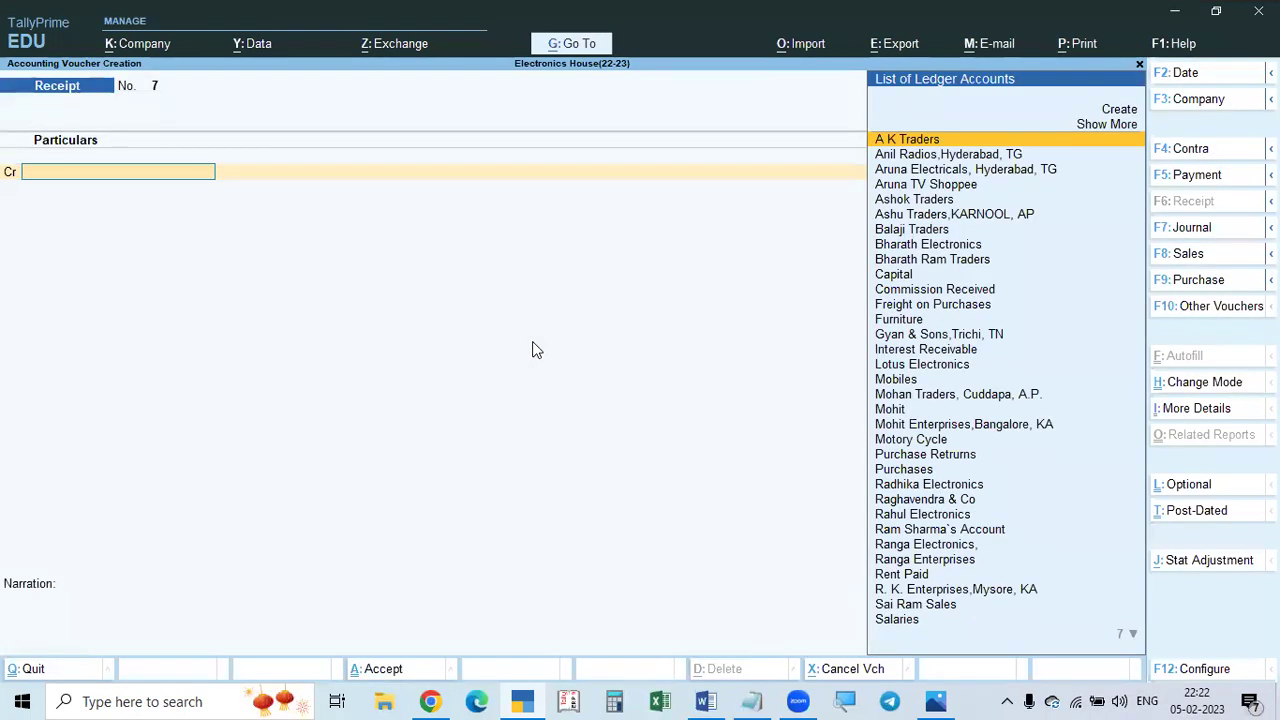
{"action": "type", "text": "Radhi"}
{"action": "key", "text": "Return"}
{"action": "type", "text": "1,00,000"}
{"action": "key", "text": "Return"}
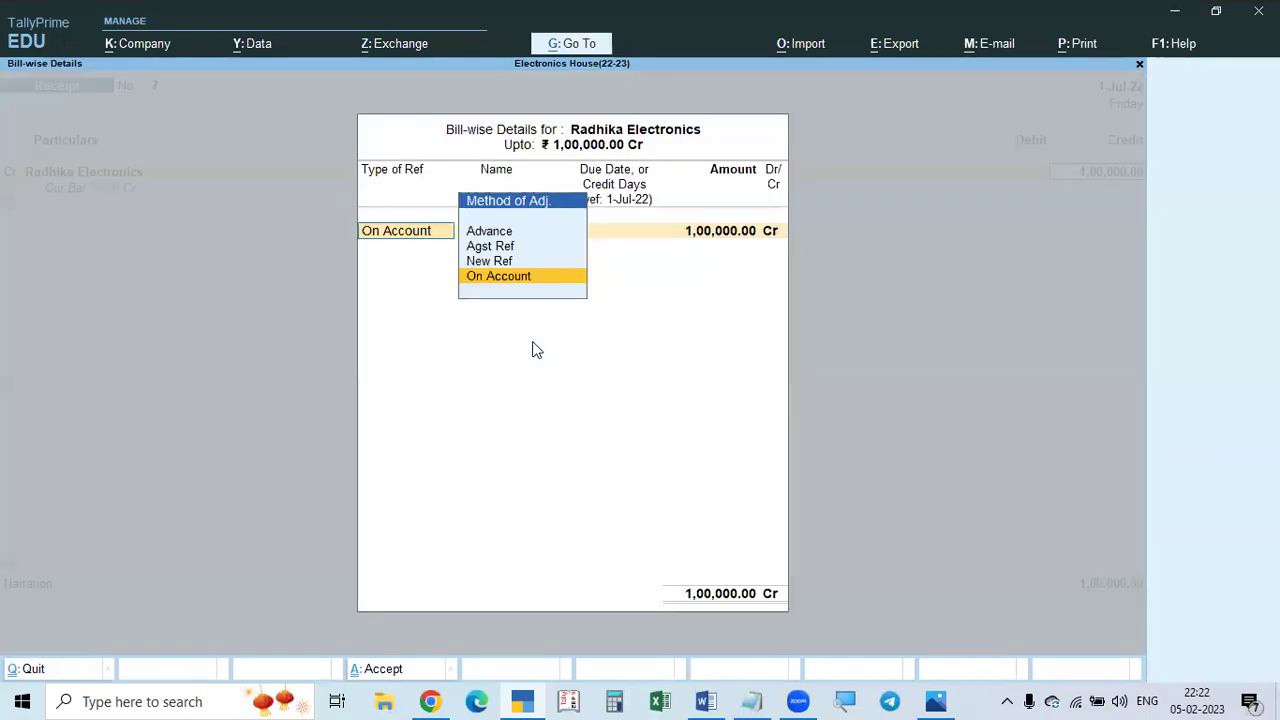
Try Agst Ref as the type of reference in Radhika Electronics' bill-wise details.
{"action": "key", "text": "Up"}
{"action": "key", "text": "Up"}
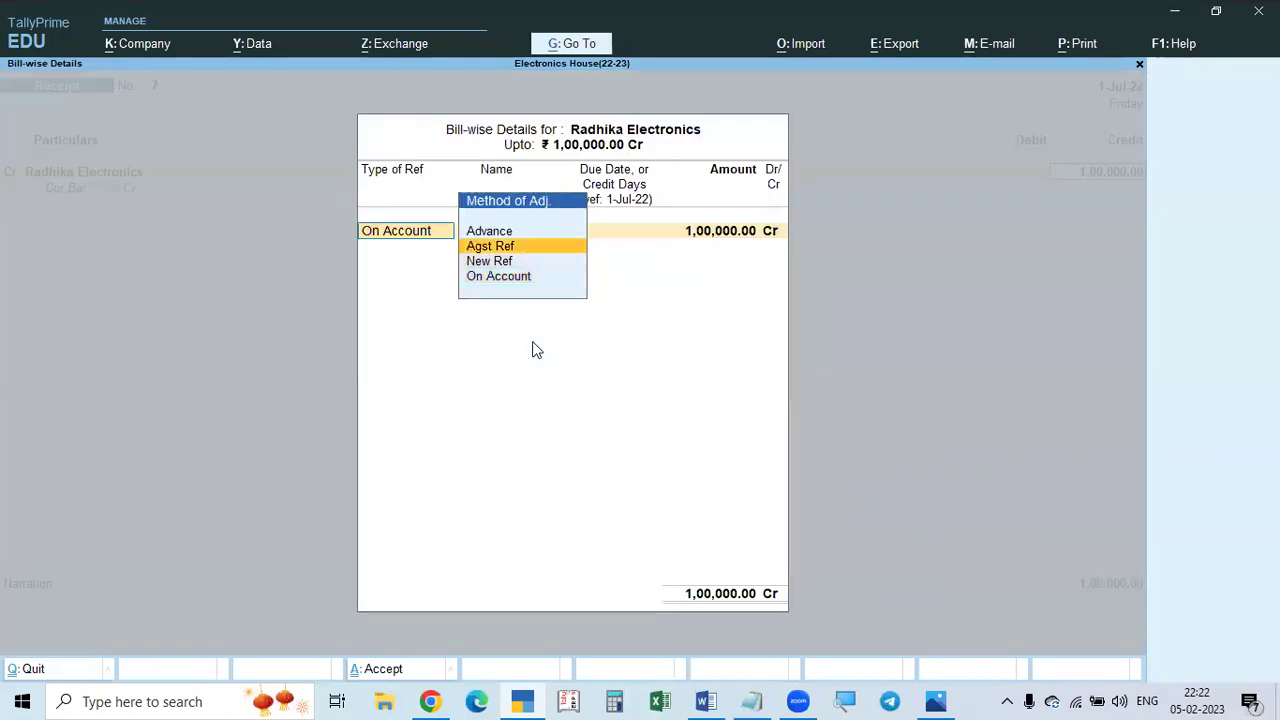
{"action": "key", "text": "Return"}
{"action": "key", "text": "BackSpace"}
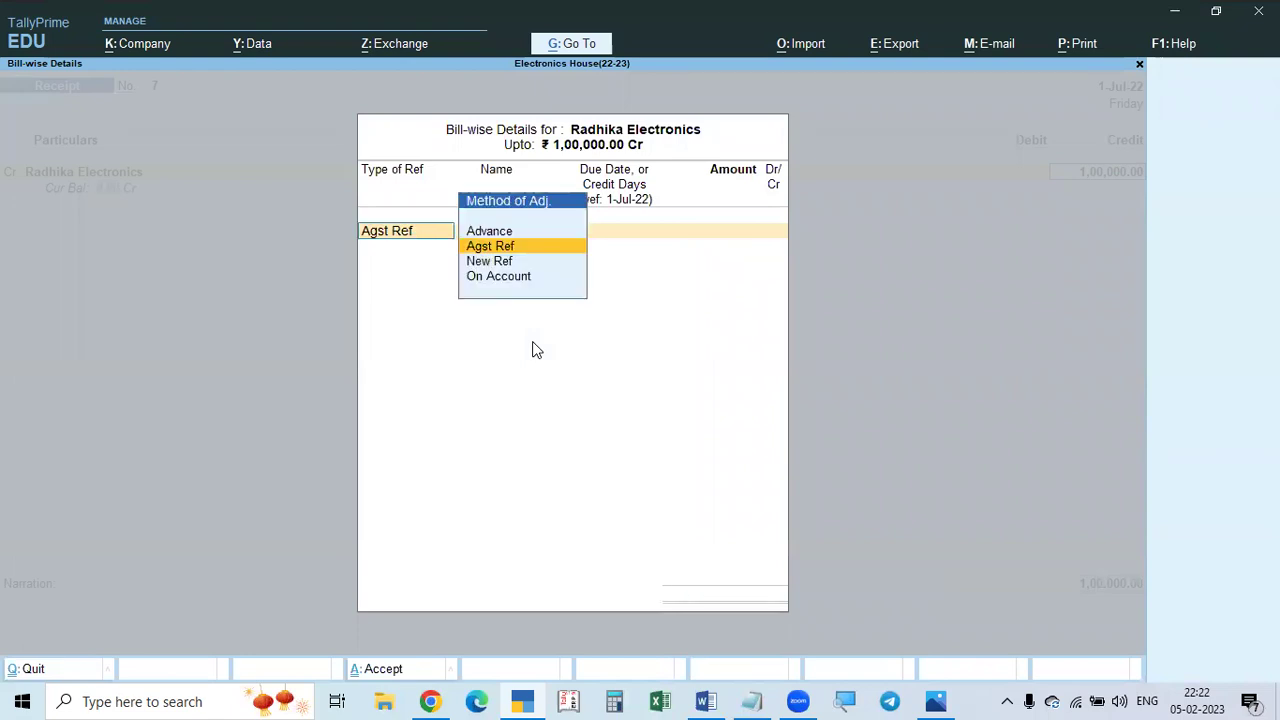
Allocate the 1,00,000 Cr from Radhika Electronics as On Account in its bill-wise details.
{"action": "key", "text": "Down"}
{"action": "key", "text": "Down"}
{"action": "key", "text": "Return"}
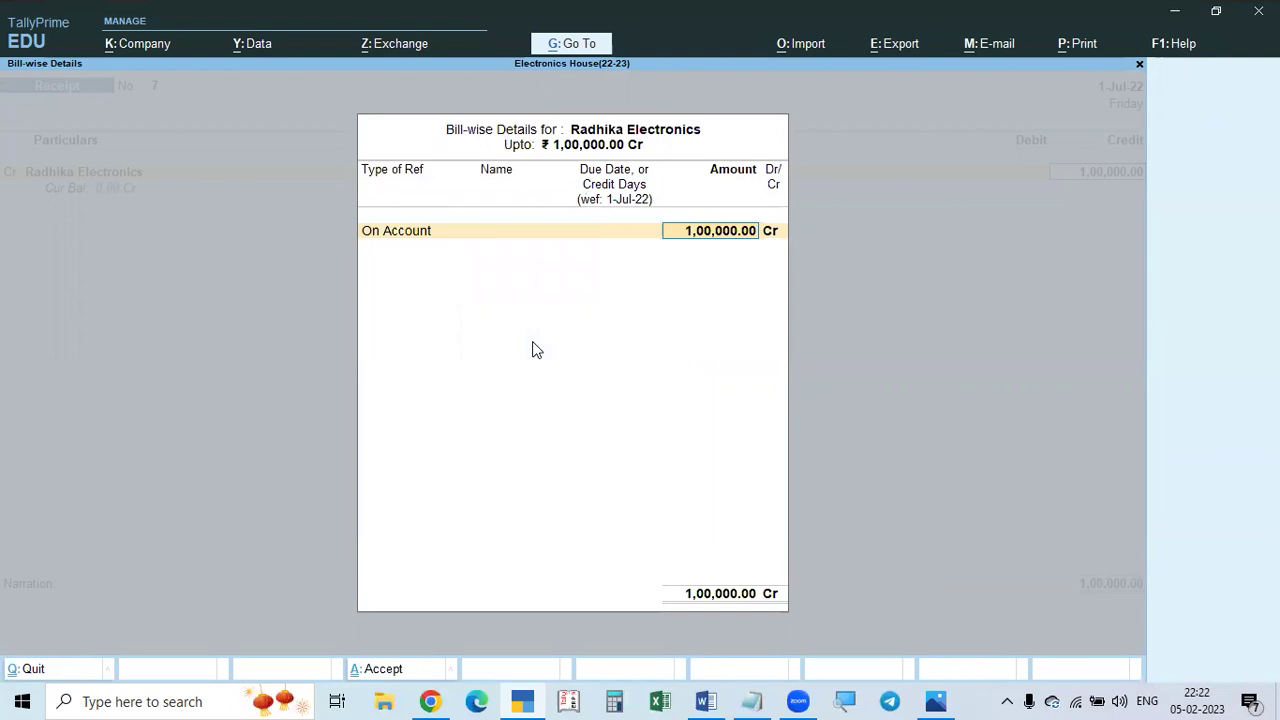
{"action": "key", "text": "Return"}
{"action": "key", "text": "Return"}
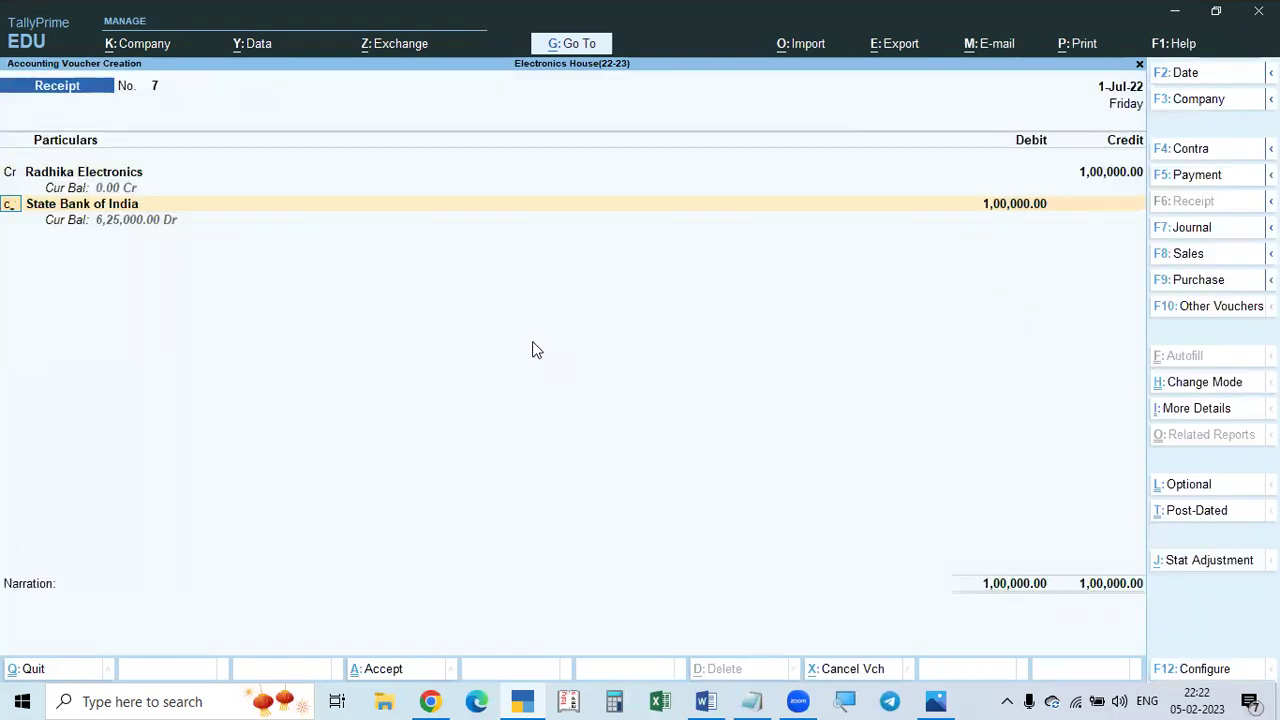
{"action": "type", "text": "c"}
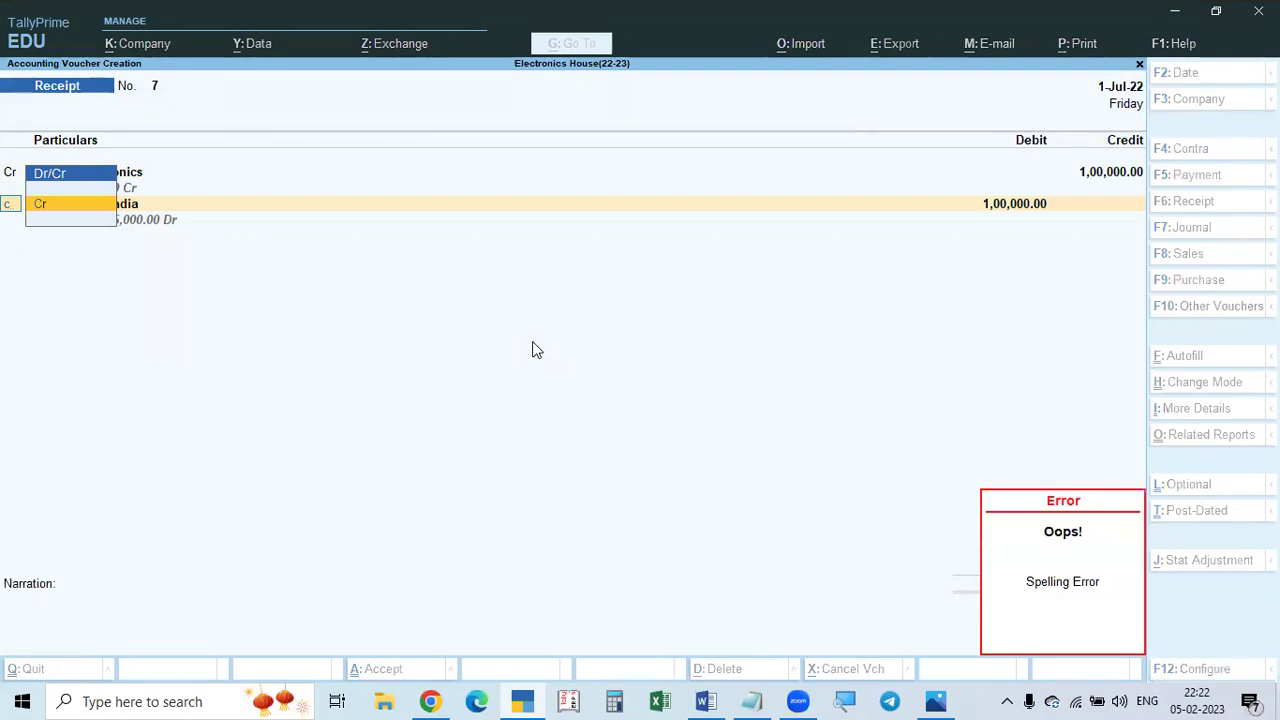
{"action": "key", "text": "BackSpace"}
{"action": "key", "text": "BackSpace"}
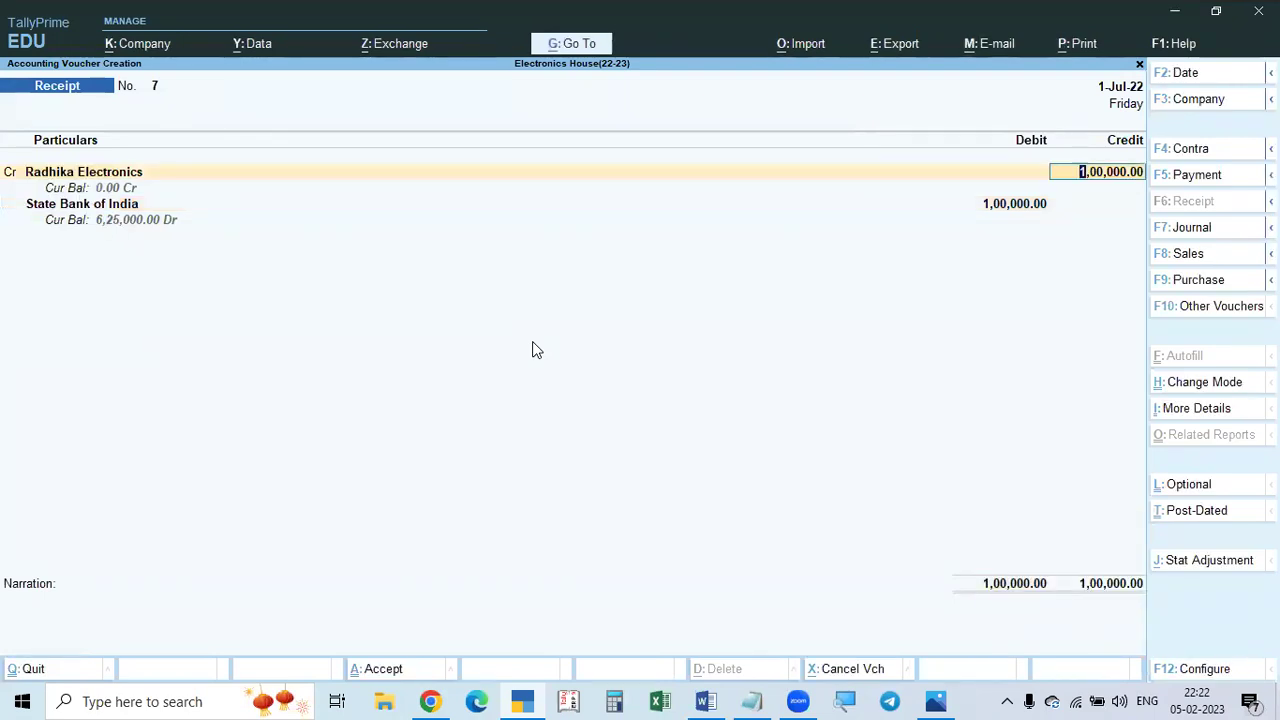
{"action": "key", "text": "Return"}
{"action": "key", "text": "Return"}
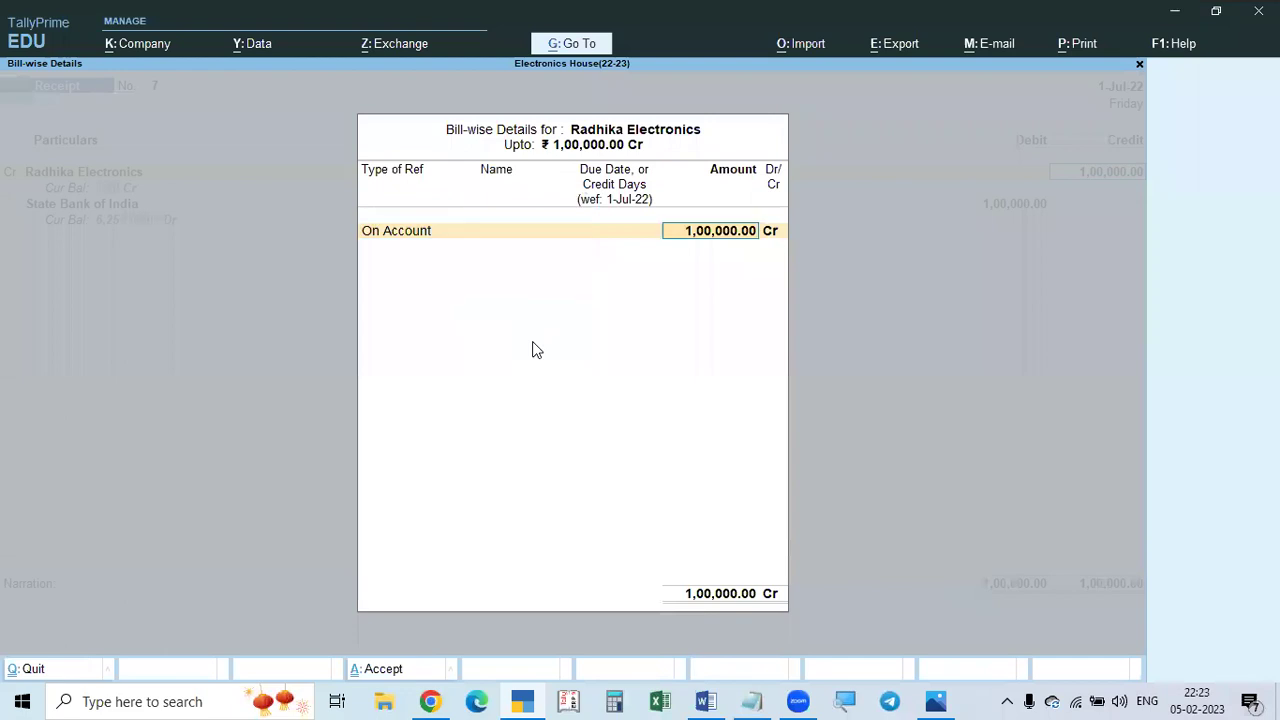
{"action": "key", "text": "Return"}
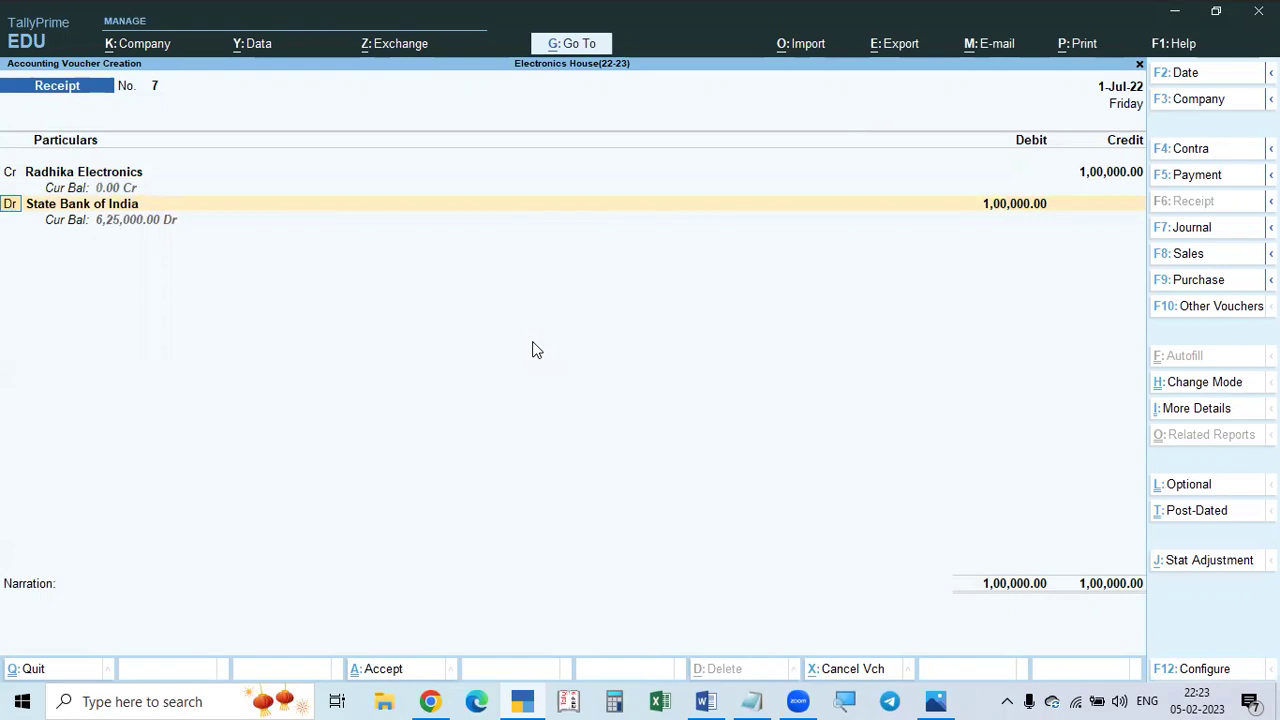
Debit Cash with 1,00,000 in the receipt voucher in place of State Bank of India.
{"action": "key", "text": "Return"}
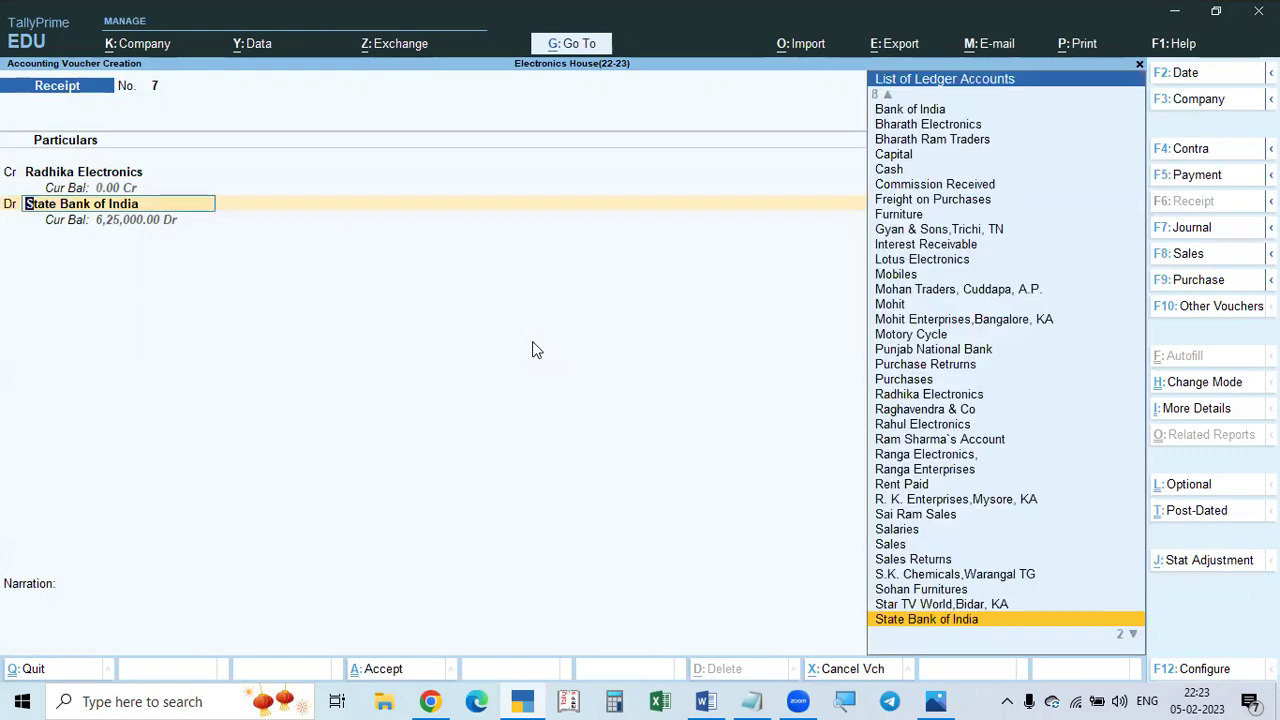
{"action": "type", "text": "Cash"}
{"action": "key", "text": "Return"}
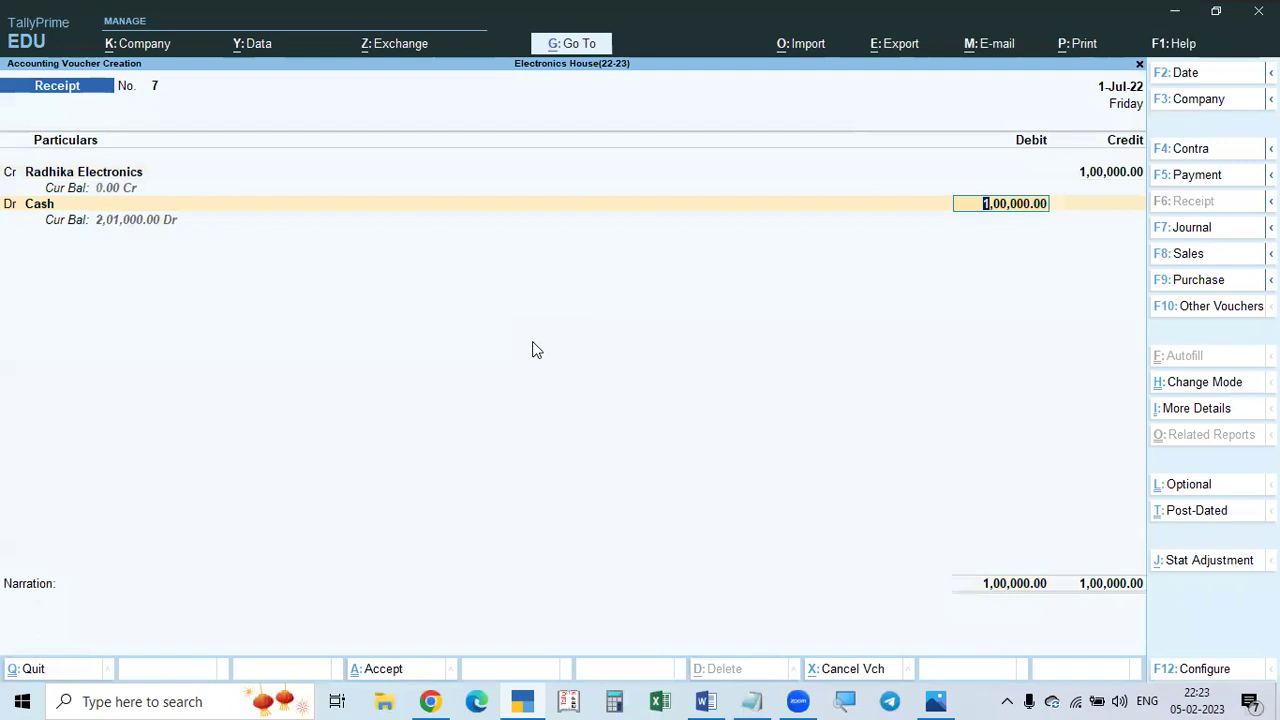
{"action": "key", "text": "BackSpace"}
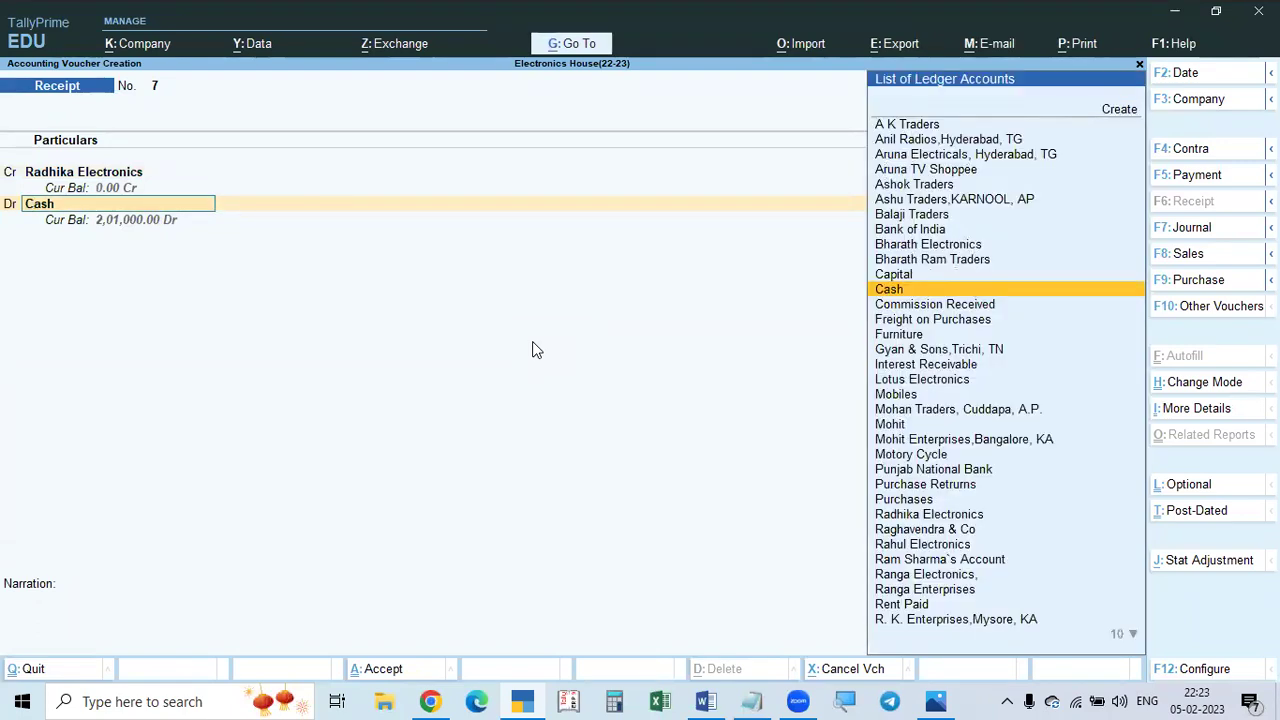
{"action": "type", "text": "Stato"}
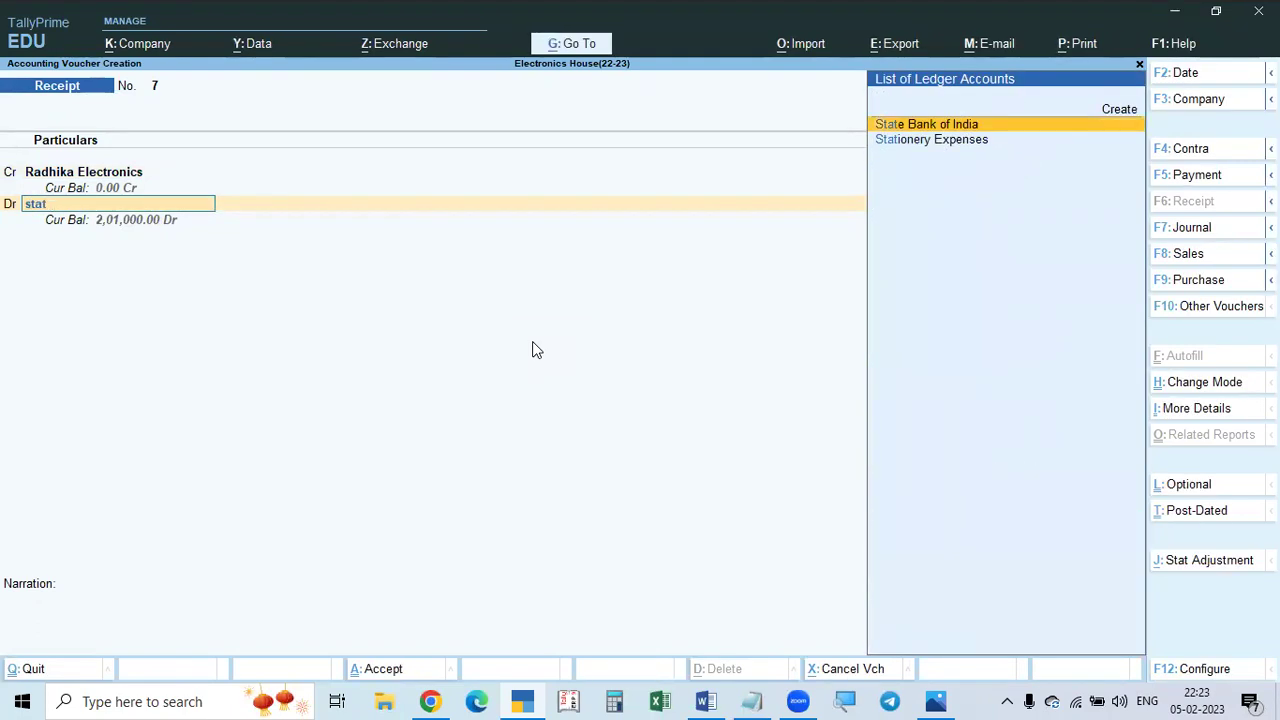
{"action": "key", "text": "BackSpace"}
{"action": "key", "text": "BackSpace"}
{"action": "key", "text": "BackSpace"}
{"action": "key", "text": "BackSpace"}
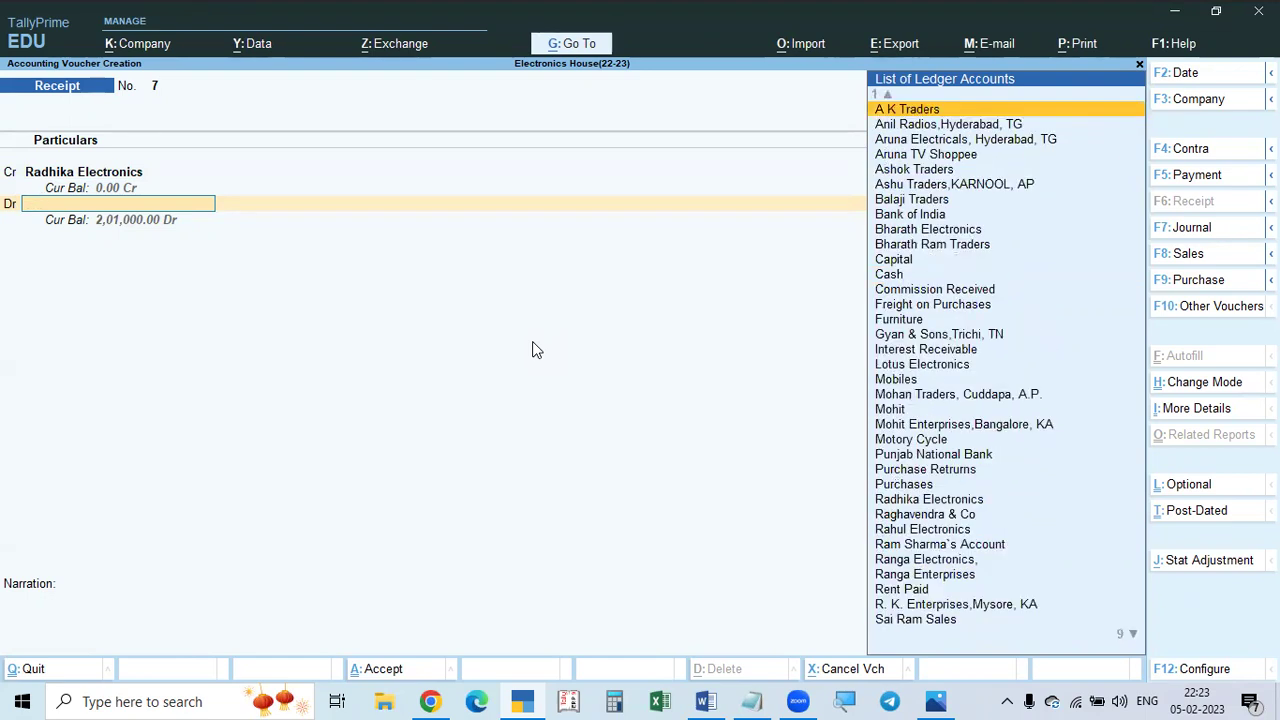
{"action": "type", "text": "cash"}
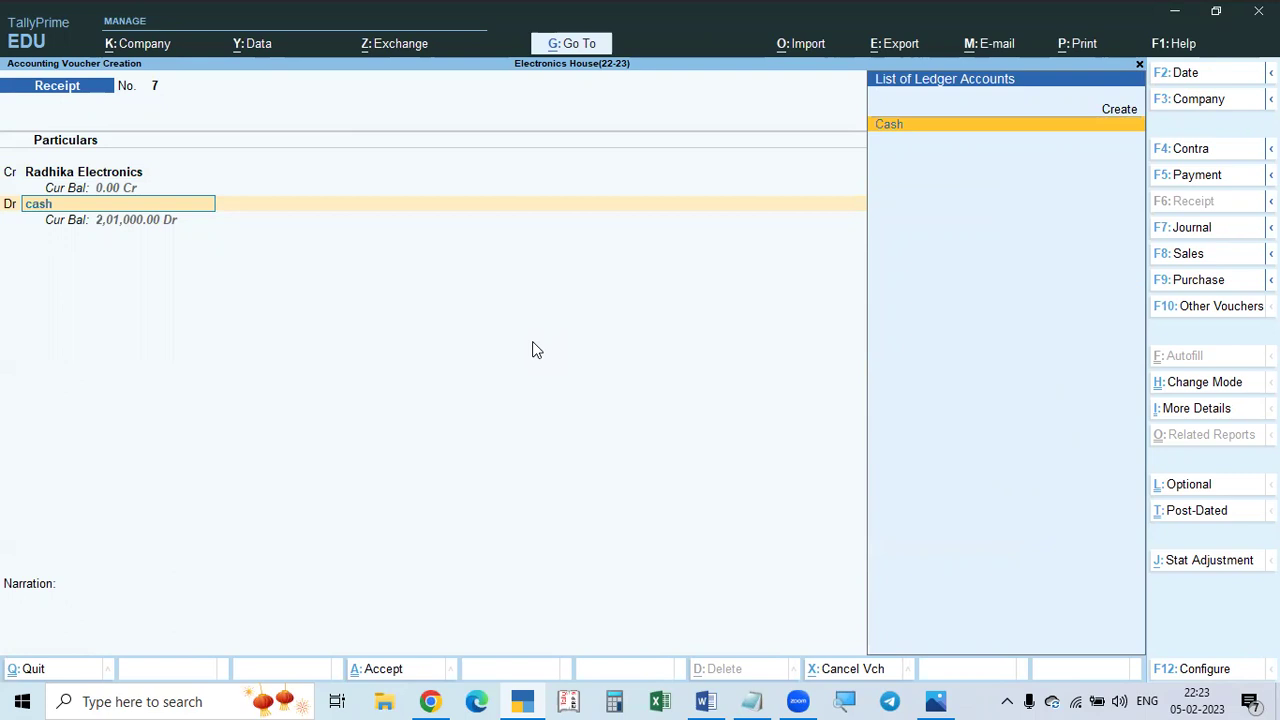
{"action": "key", "text": "Return"}
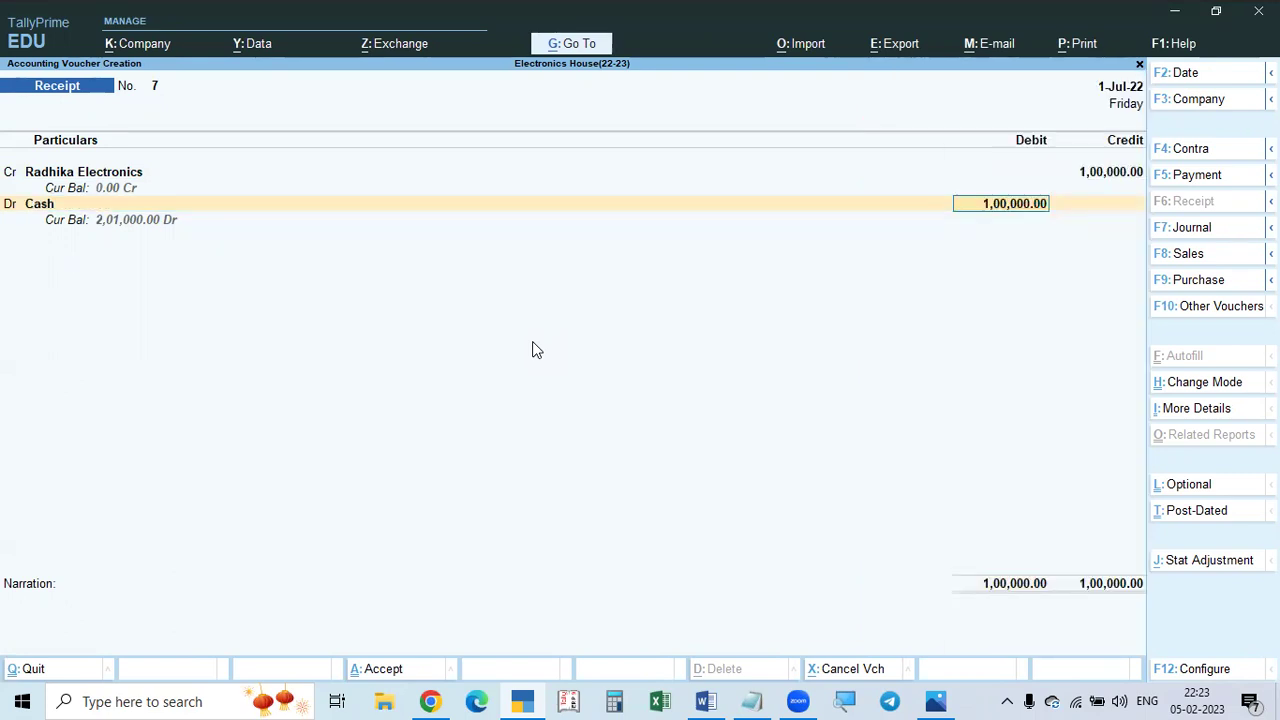
{"action": "key", "text": "Return"}
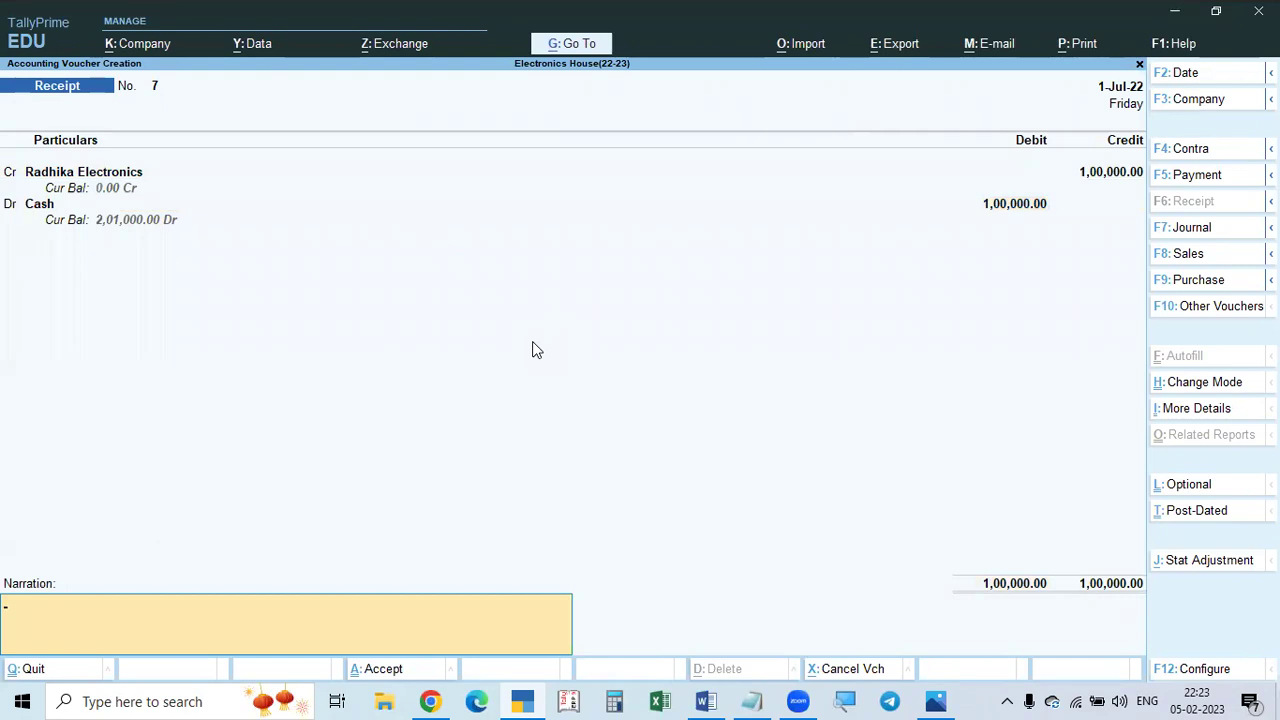
Enter the narration AMOUNT RECEIVED AGAINST ACCOUNT and save the receipt voucher.
{"action": "type", "text": "AMOUNT RECEIVED AGSIN"}
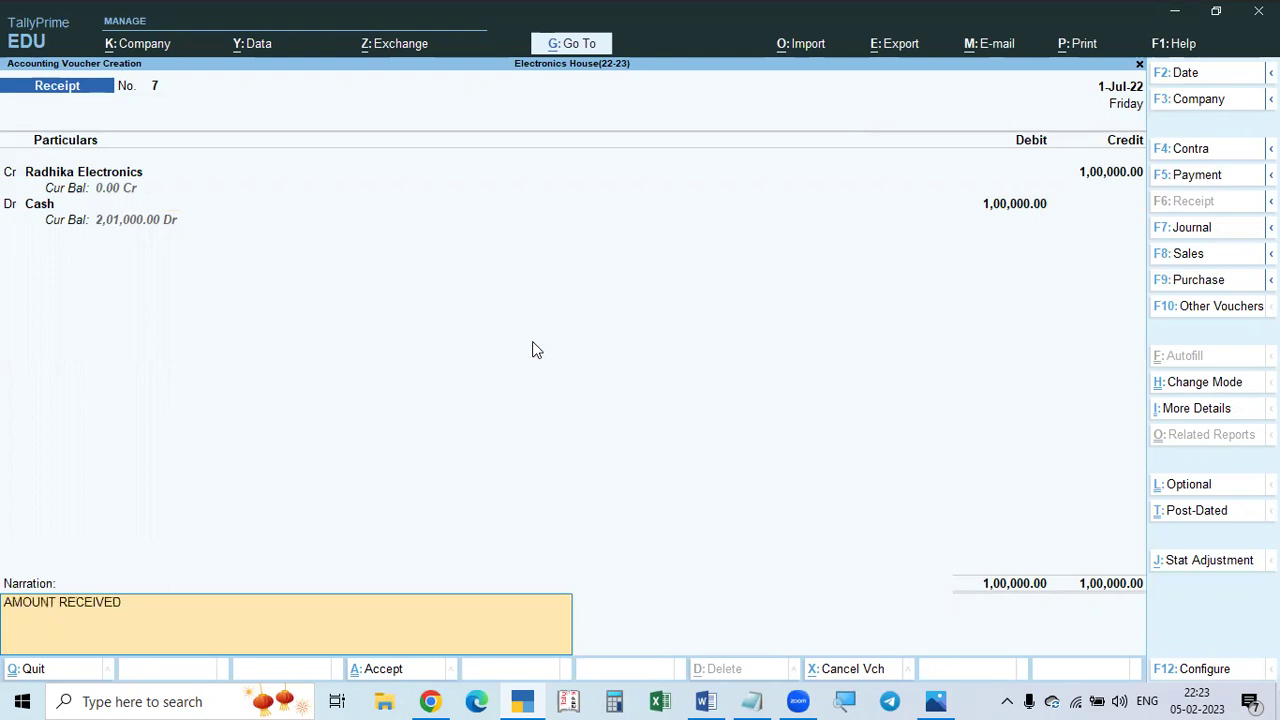
{"action": "key", "text": "BackSpace"}
{"action": "key", "text": "BackSpace"}
{"action": "key", "text": "BackSpace"}
{"action": "type", "text": "AISNT"}
{"action": "key", "text": "BackSpace"}
{"action": "key", "text": "BackSpace"}
{"action": "key", "text": "BackSpace"}
{"action": "type", "text": "SN"}
{"action": "key", "text": "BackSpace"}
{"action": "key", "text": "BackSpace"}
{"action": "type", "text": "NST"}
{"action": "key", "text": "BackSpace"}
{"action": "key", "text": "BackSpace"}
{"action": "type", "text": "T"}
{"action": "key", "text": "BackSpace"}
{"action": "type", "text": "ST"}
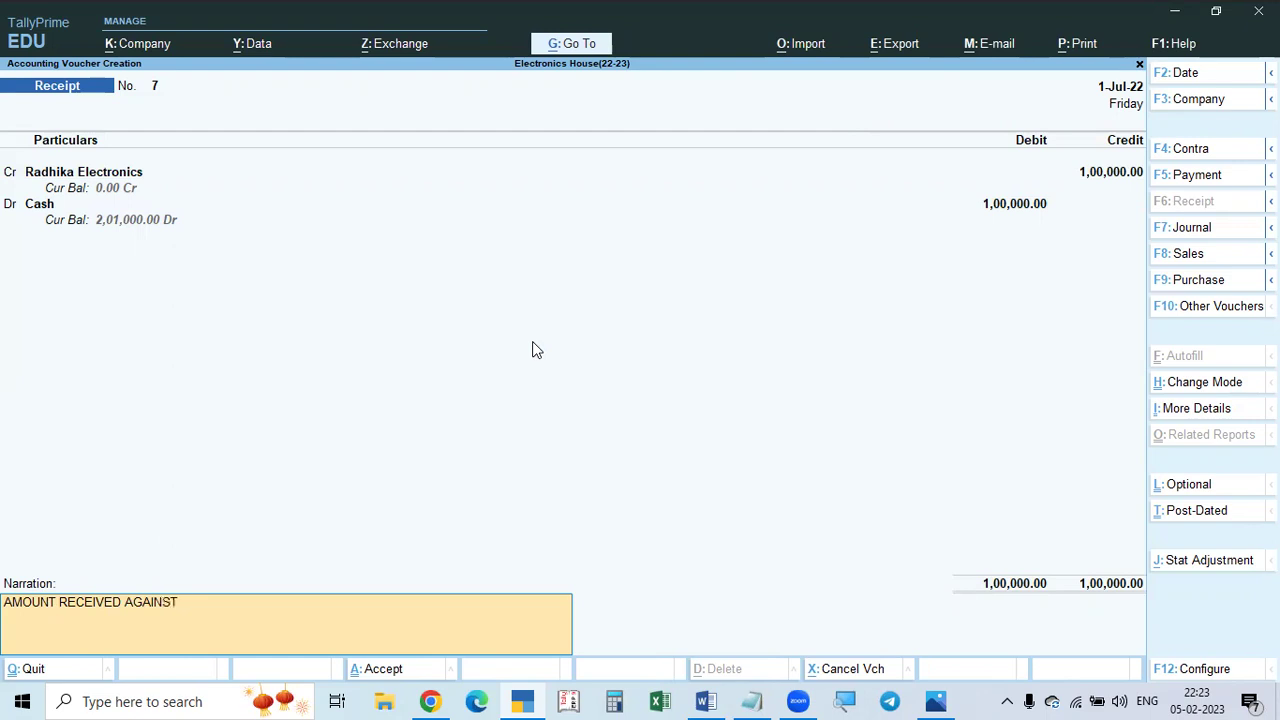
{"action": "type", "text": " ACCOUNT"}
{"action": "key", "text": "Return"}
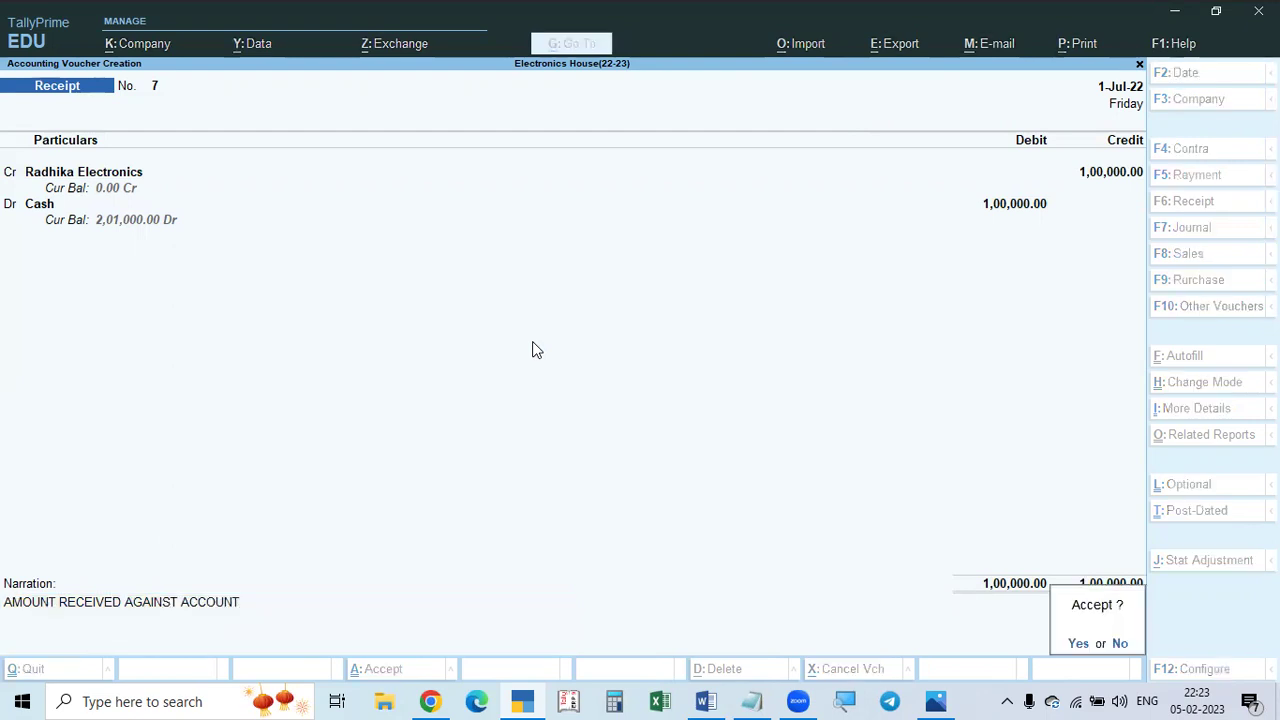
{"action": "key", "text": "Return"}
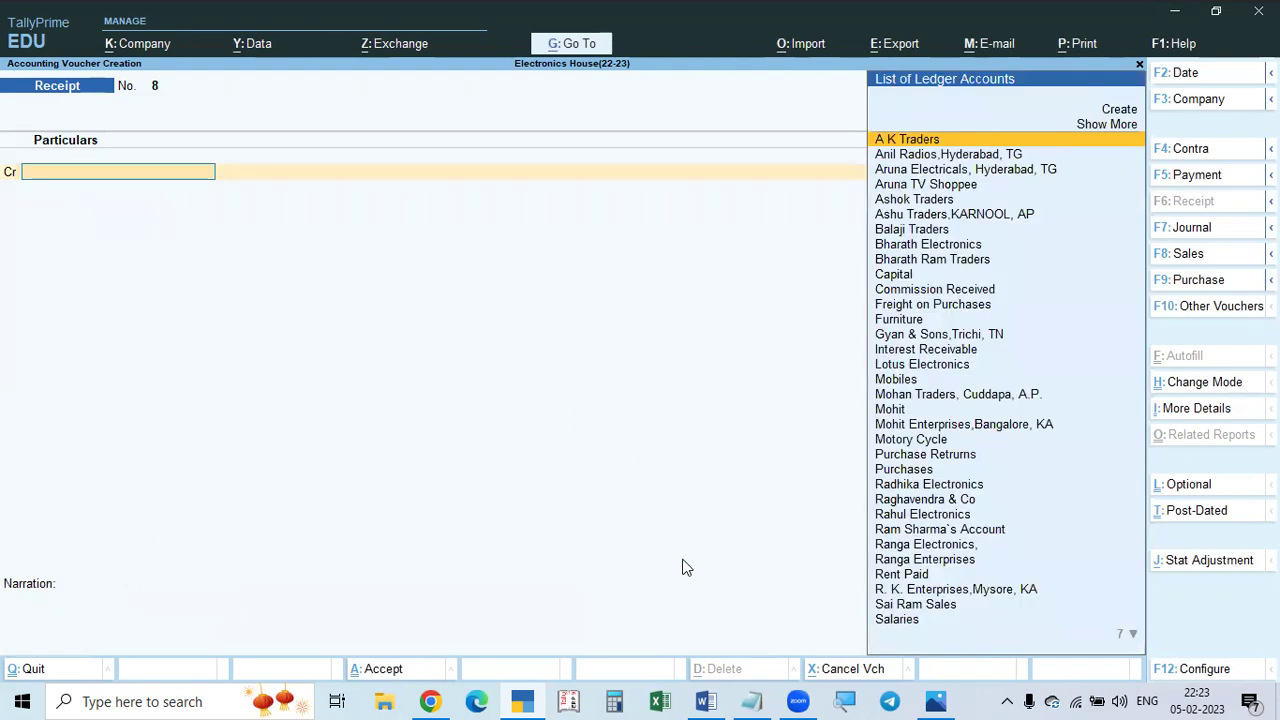
Switch to the TALLY PRIME FULL SUBJECT document in Word and examine the special circumstances for using On Account.
{"action": "left_click", "coordinate": [705, 700]}
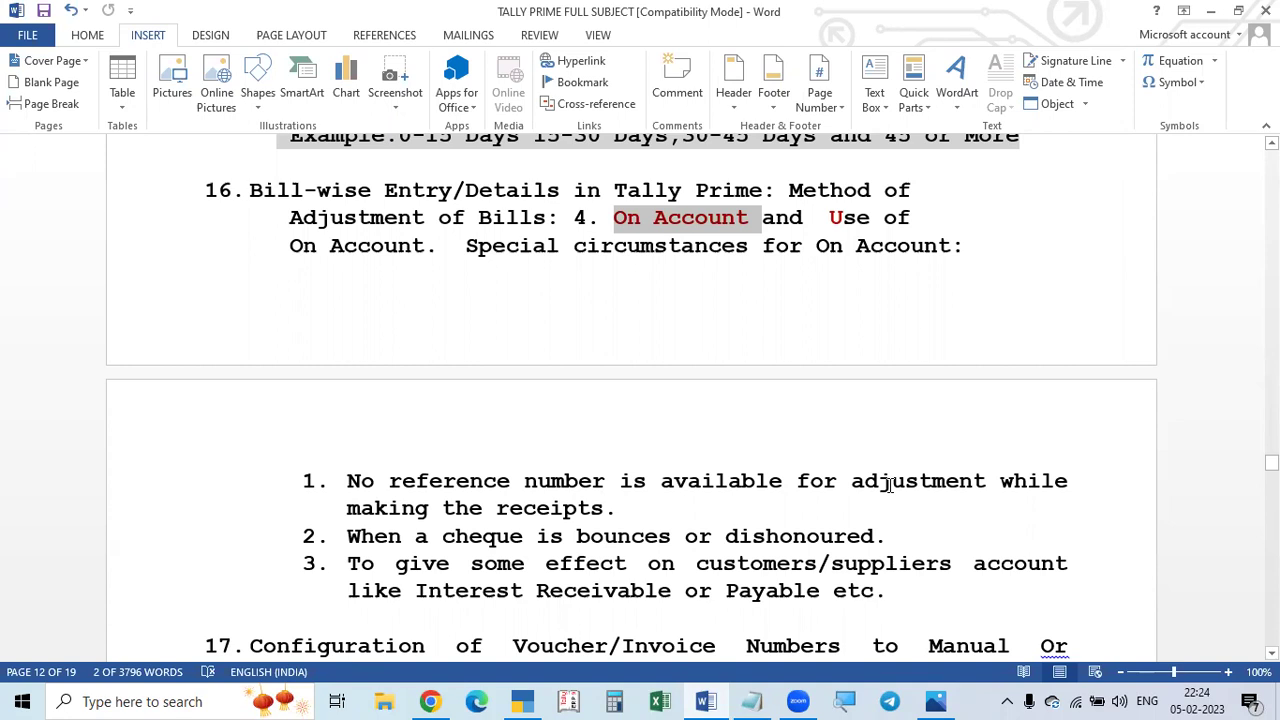
{"action": "triple_click", "coordinate": [349, 485]}
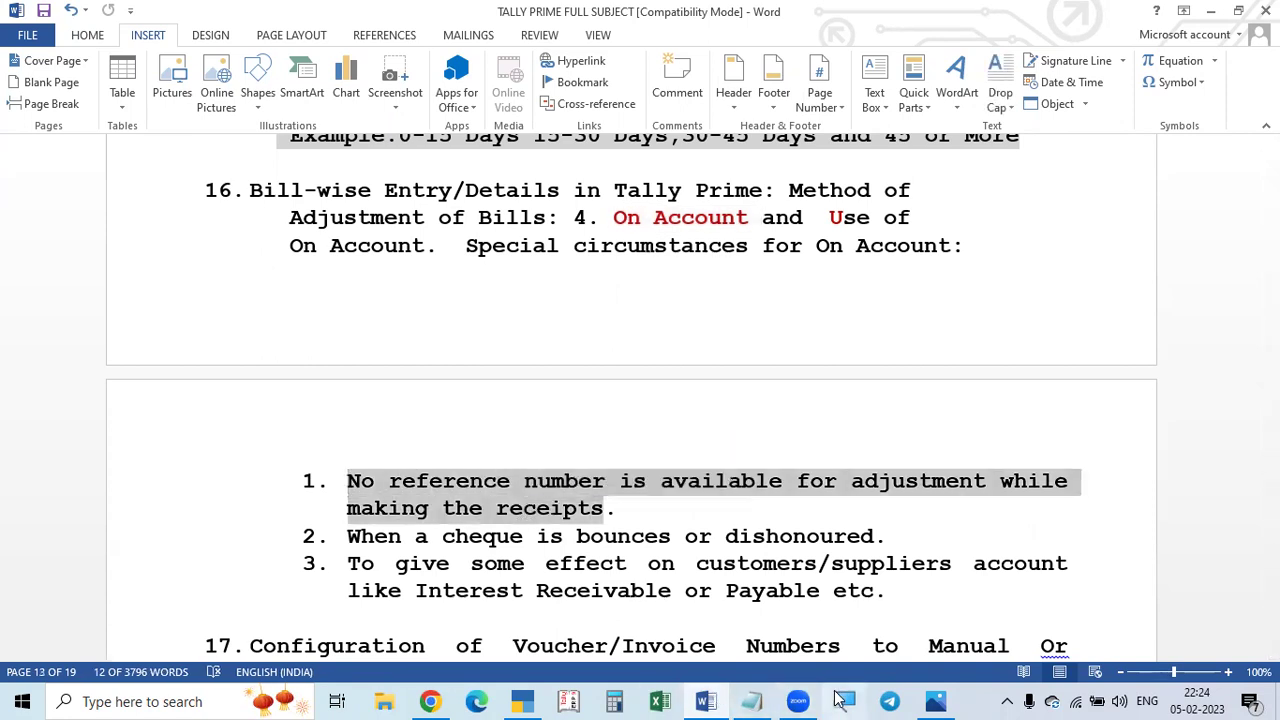
{"action": "left_click", "coordinate": [751, 701]}
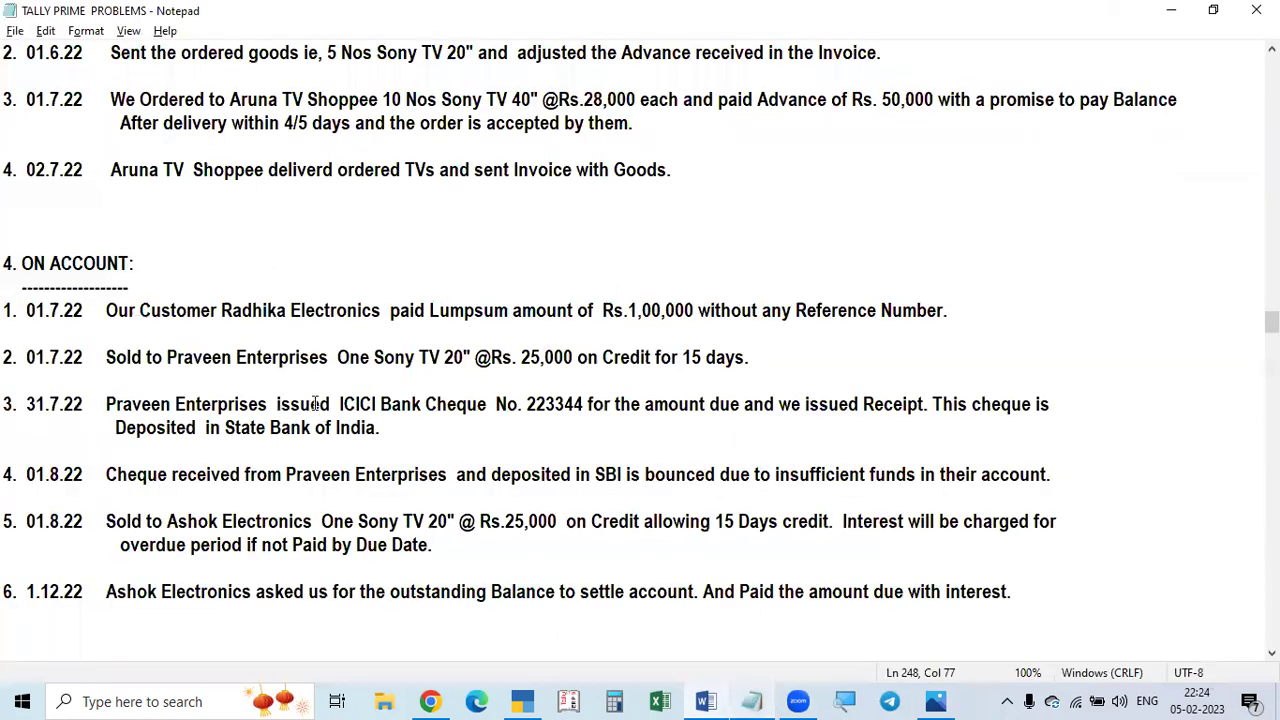
{"action": "left_click", "coordinate": [751, 701]}
{"action": "scroll", "coordinate": [480, 531], "scroll_direction": "down", "scroll_amount": 2}
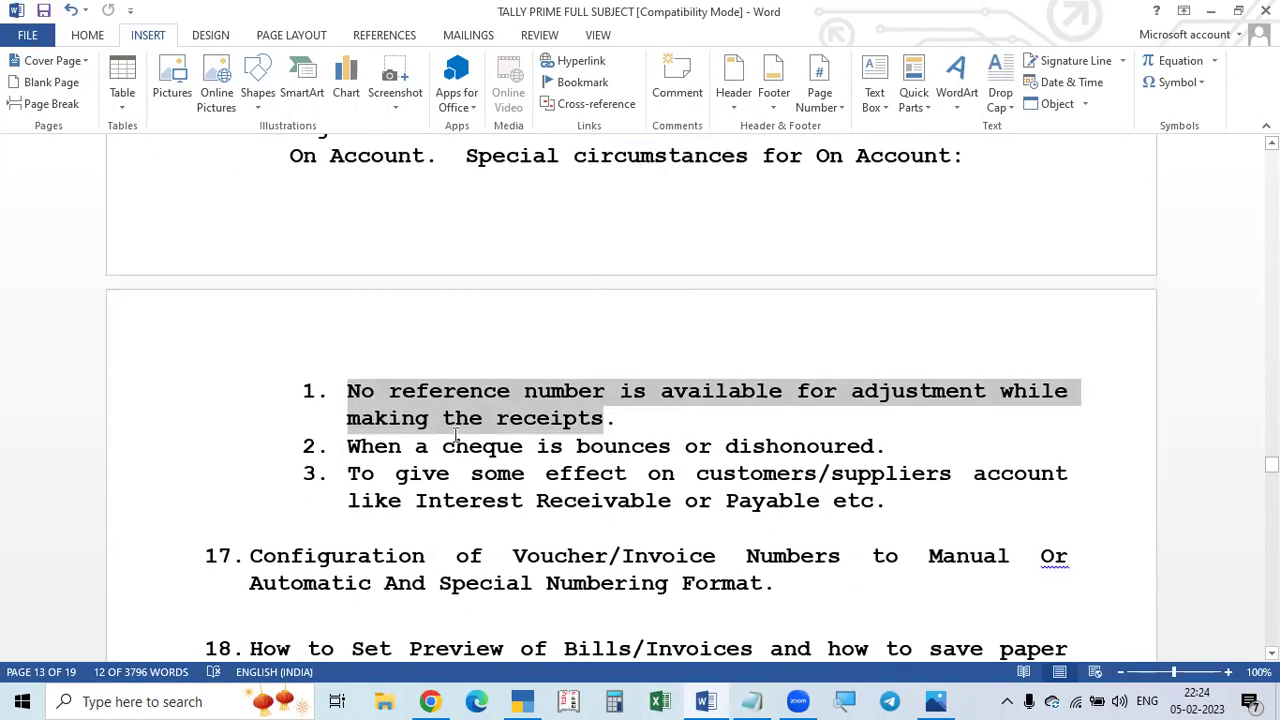
{"action": "left_click_drag", "start_coordinate": [340, 446], "coordinate": [893, 446]}
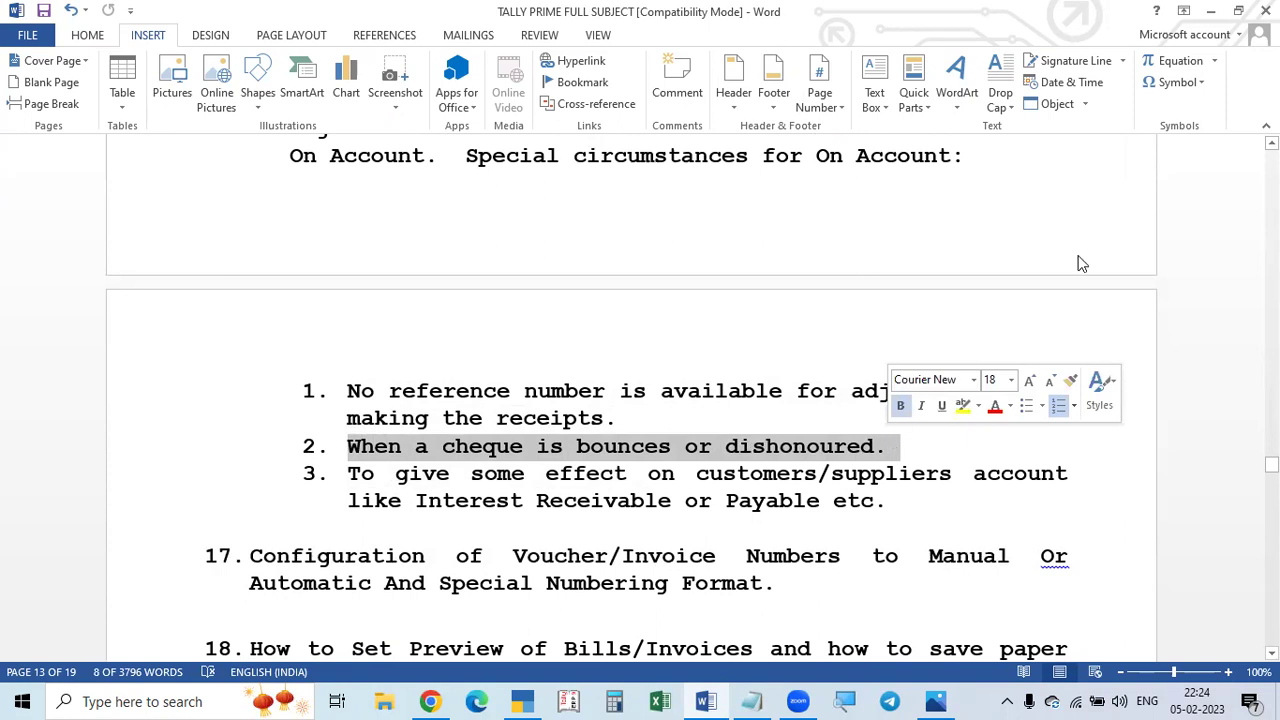
{"action": "left_click", "coordinate": [1214, 14]}
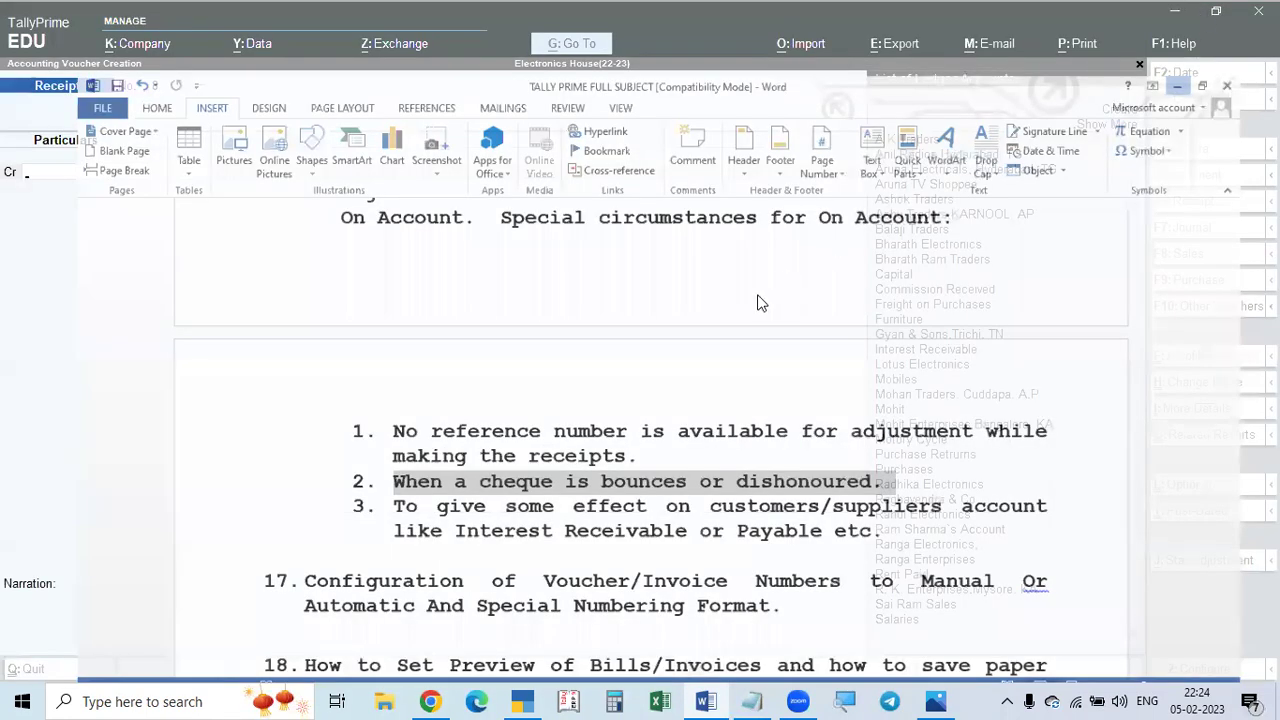
Check the On Account exercise for Praveen Enterprises in the TALLY PRIME PROBLEMS notes and start a new sales voucher in TallyPrime.
{"action": "left_click", "coordinate": [706, 701]}
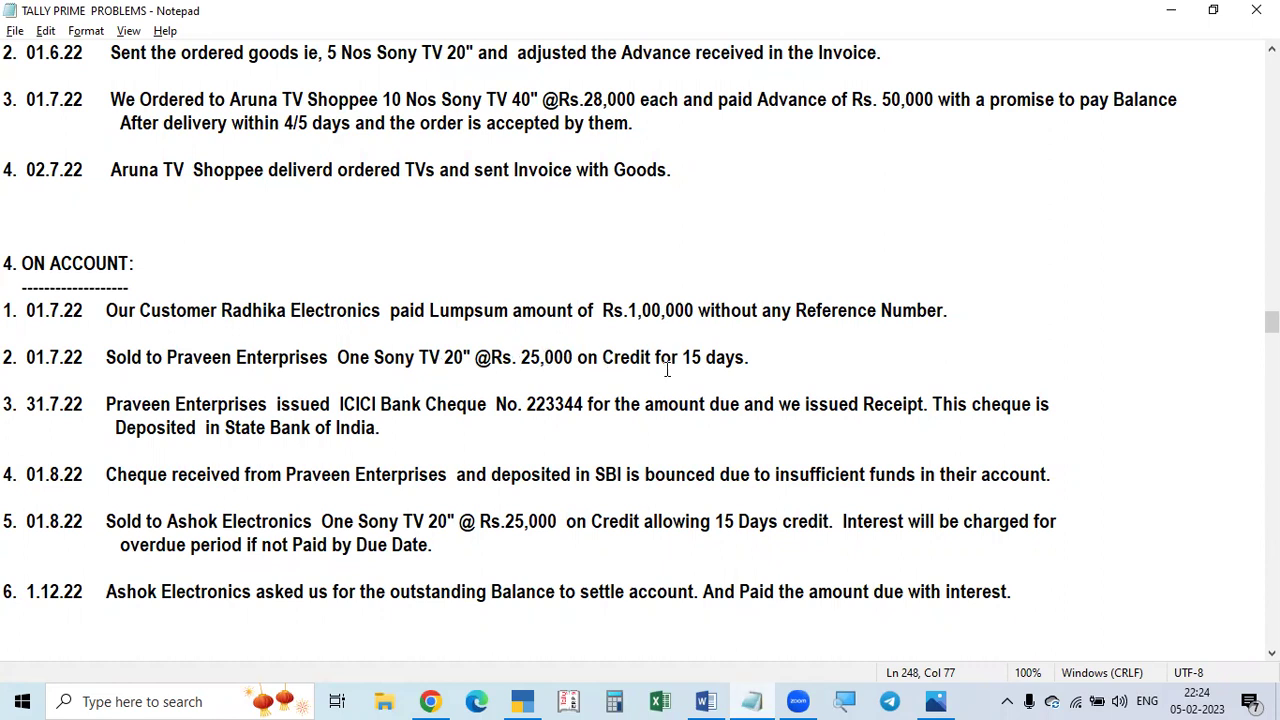
{"action": "key", "text": "alt+Tab"}
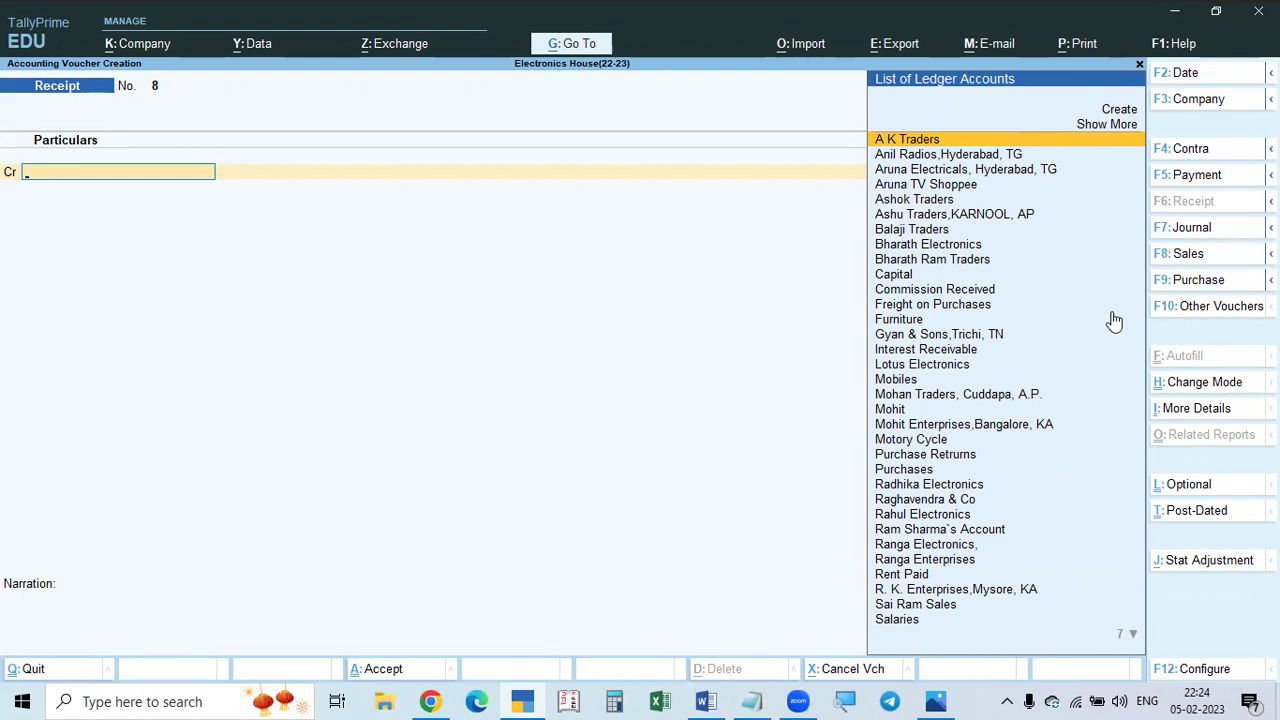
{"action": "left_click", "coordinate": [1190, 254]}
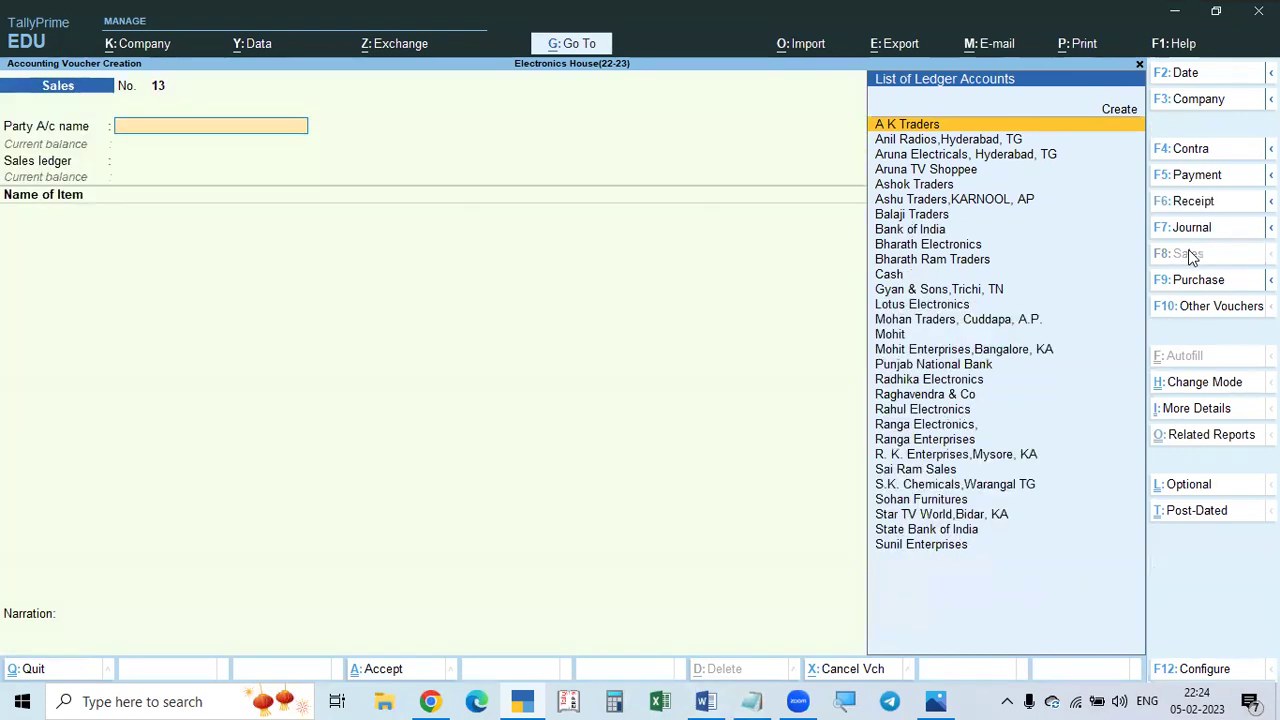
{"action": "key", "text": "alt+Tab"}
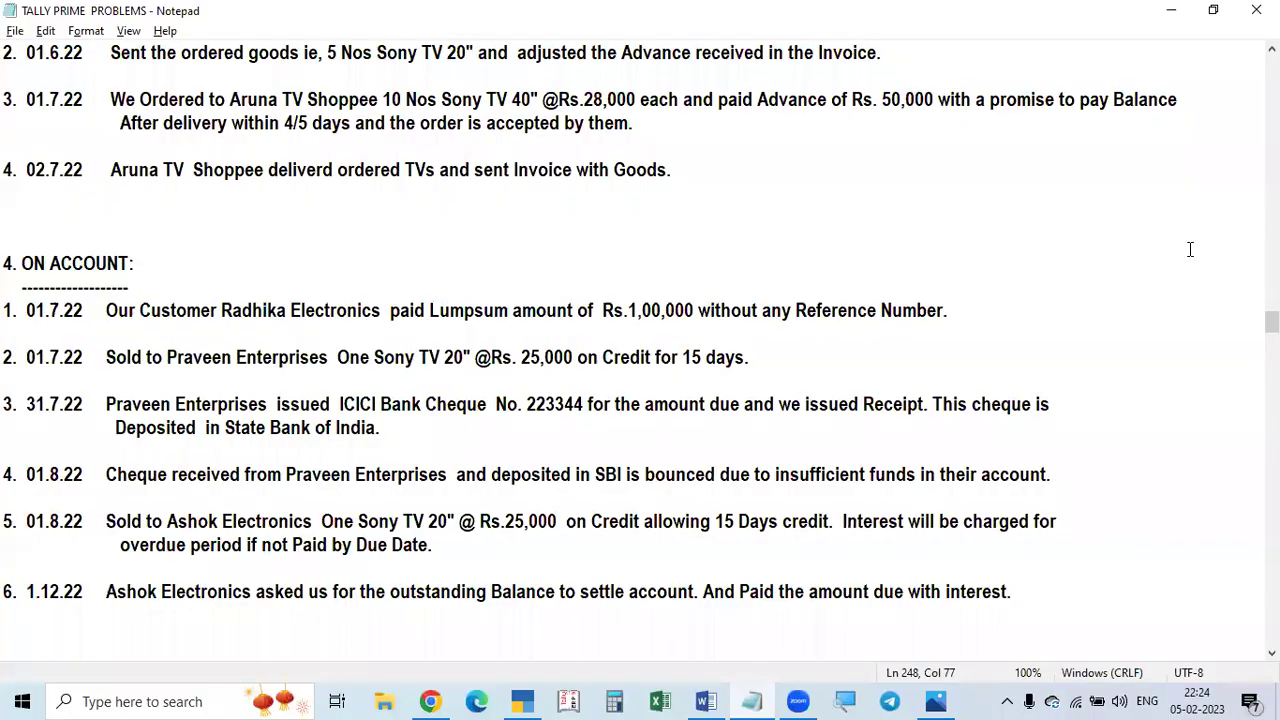
{"action": "key", "text": "alt+Tab"}
{"action": "key", "text": "alt+Tab"}
{"action": "key", "text": "alt+Tab"}
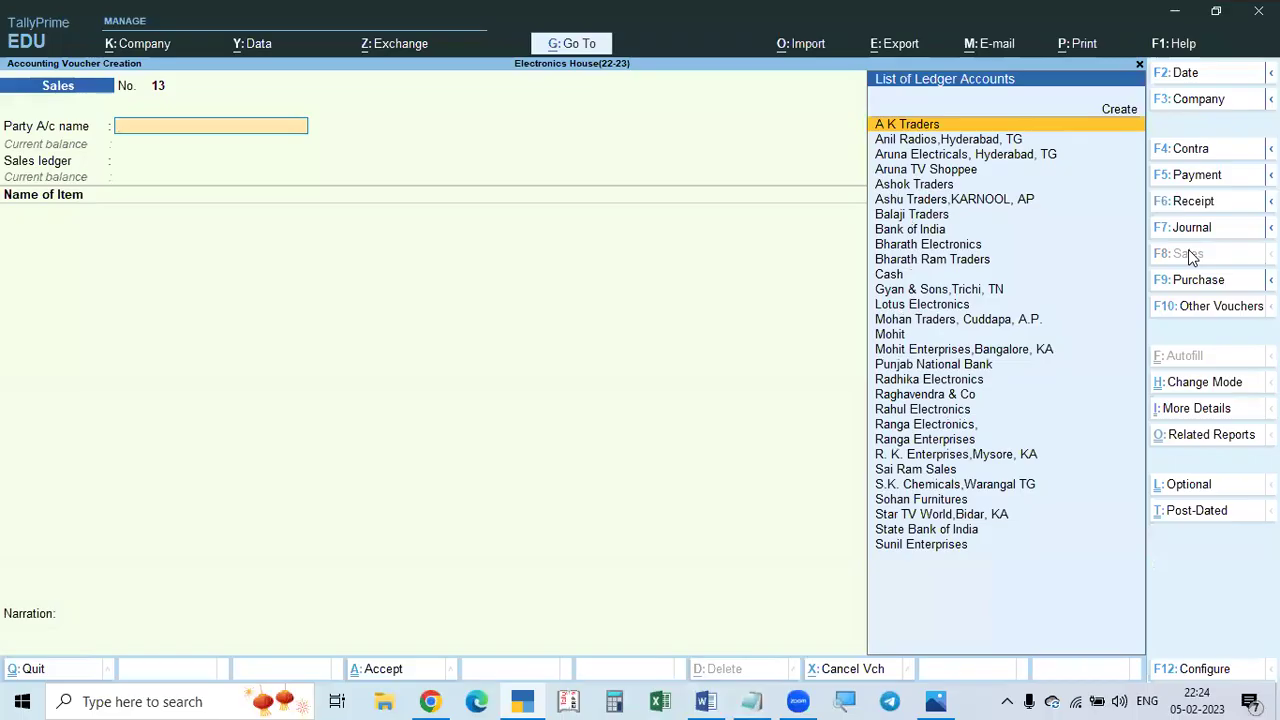
{"action": "key", "text": "alt+Tab"}
{"action": "key", "text": "alt+Tab"}
Start a new party ledger from the sales voucher and name it Praveen Enterprises.
{"action": "type", "text": "P"}
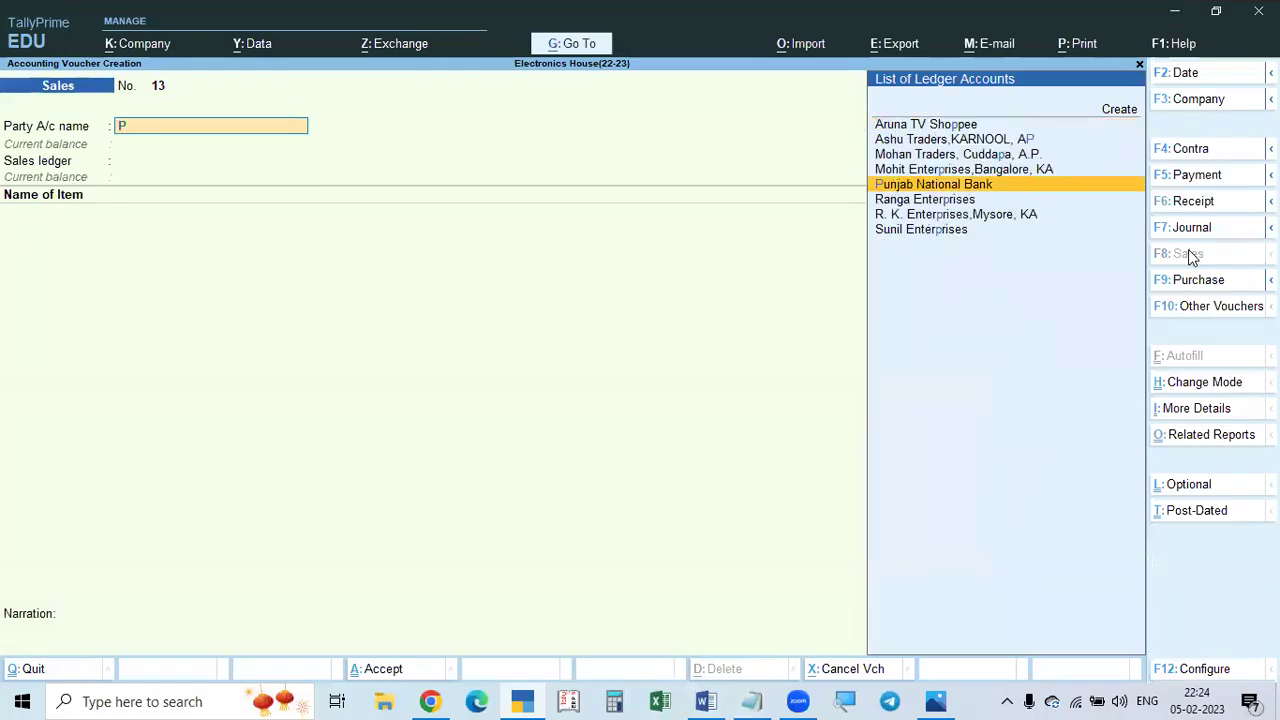
{"action": "key", "text": "BackSpace"}
{"action": "key", "text": "alt"}
{"action": "key", "text": "alt+c"}
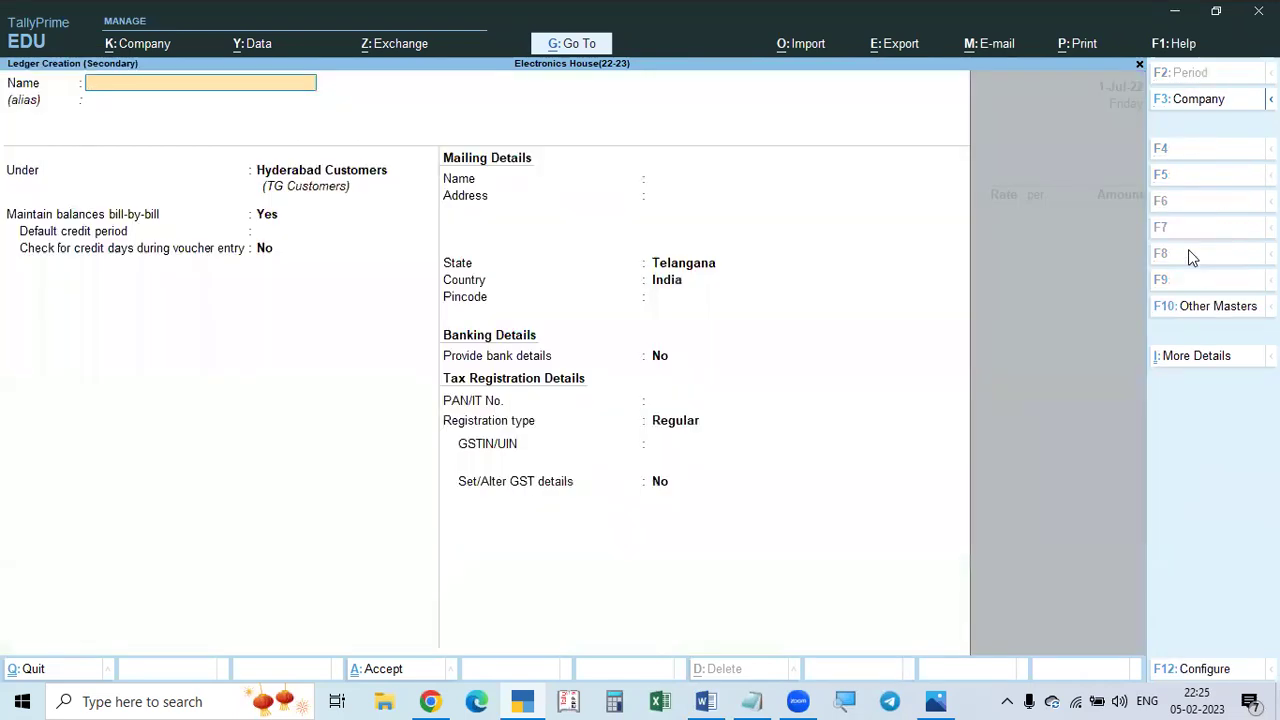
{"action": "type", "text": "Praveen Enterpr"}
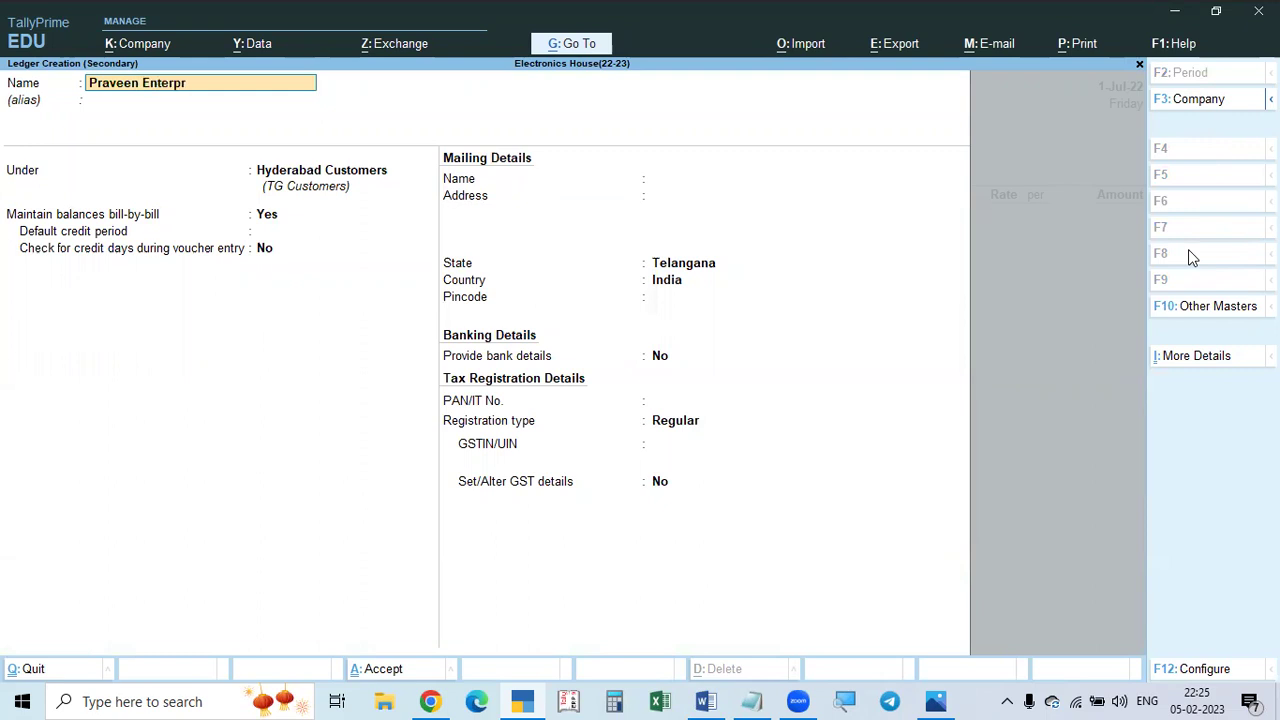
{"action": "type", "text": "ises"}
{"action": "key", "text": "Return"}
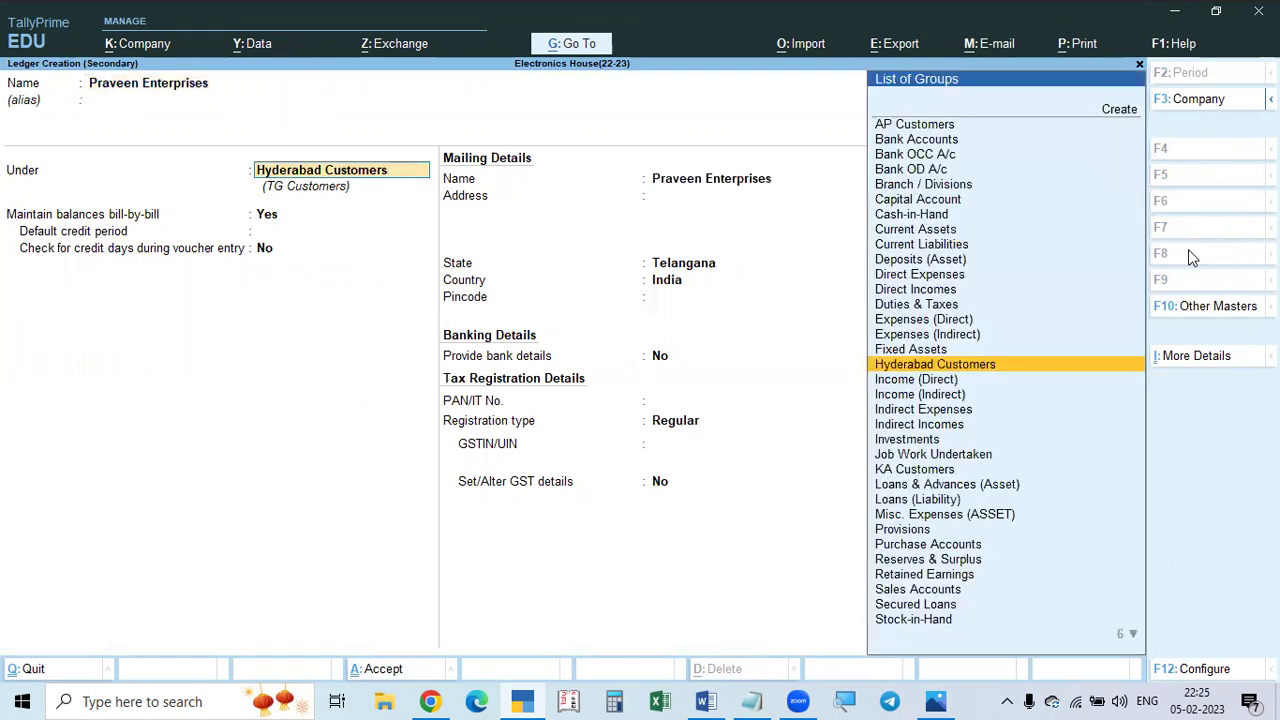
Place the Praveen Enterprises ledger under the Sundry Debtors group.
{"action": "type", "text": "Sun"}
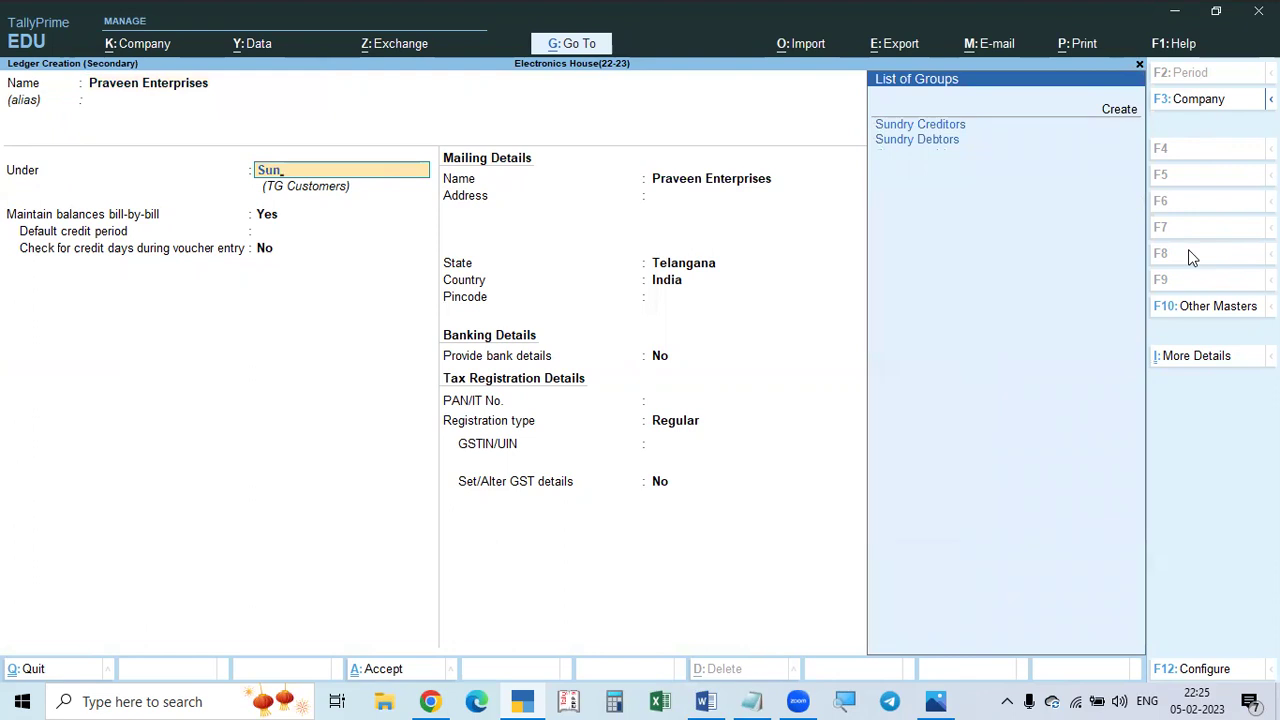
{"action": "key", "text": "Down"}
{"action": "key", "text": "Return"}
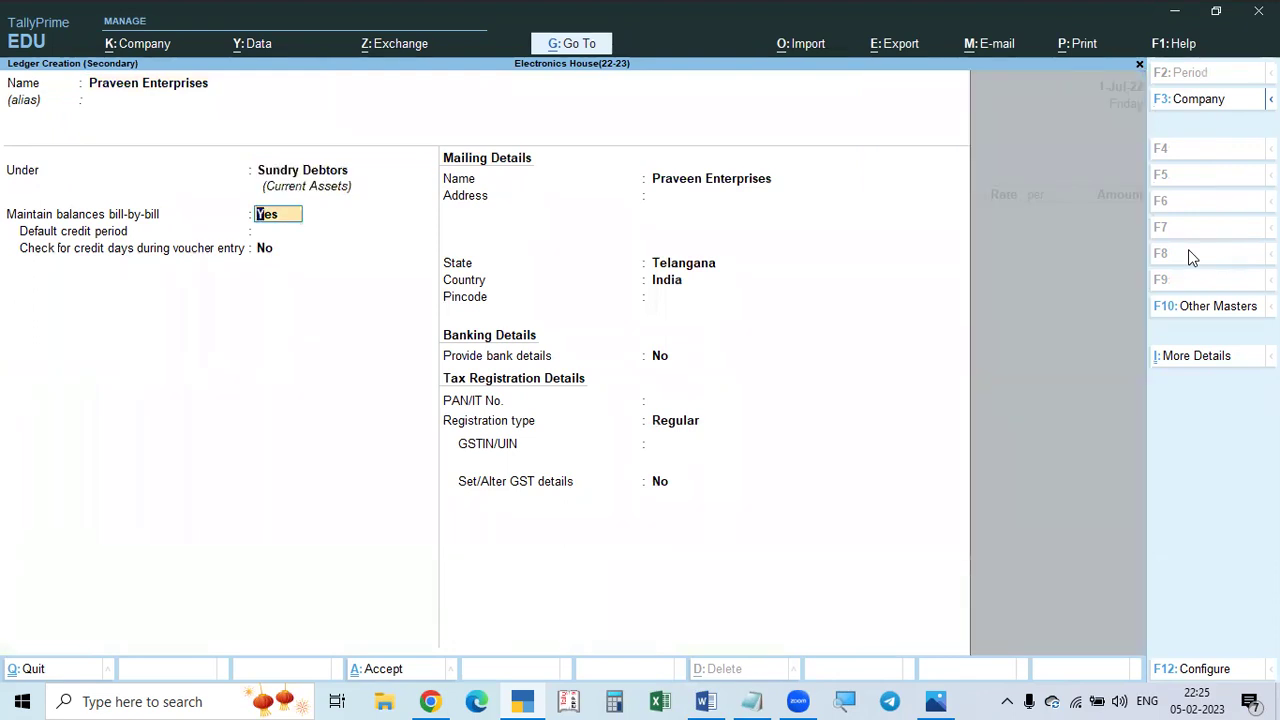
Save the Praveen Enterprises ledger with bill-by-bill balances maintained, keeping the default credit and mailing details.
{"action": "key", "text": "Return"}
{"action": "key", "text": "Return"}
{"action": "key", "text": "Return"}
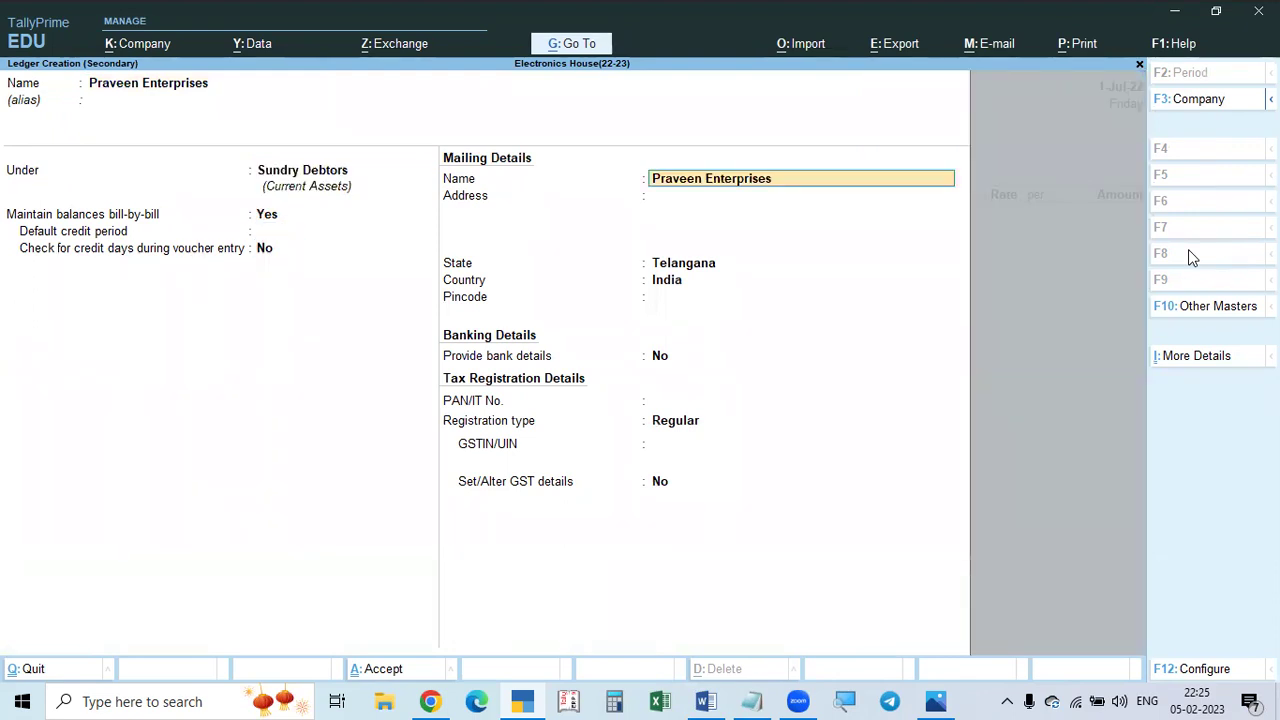
{"action": "key", "text": "ctrl+a"}
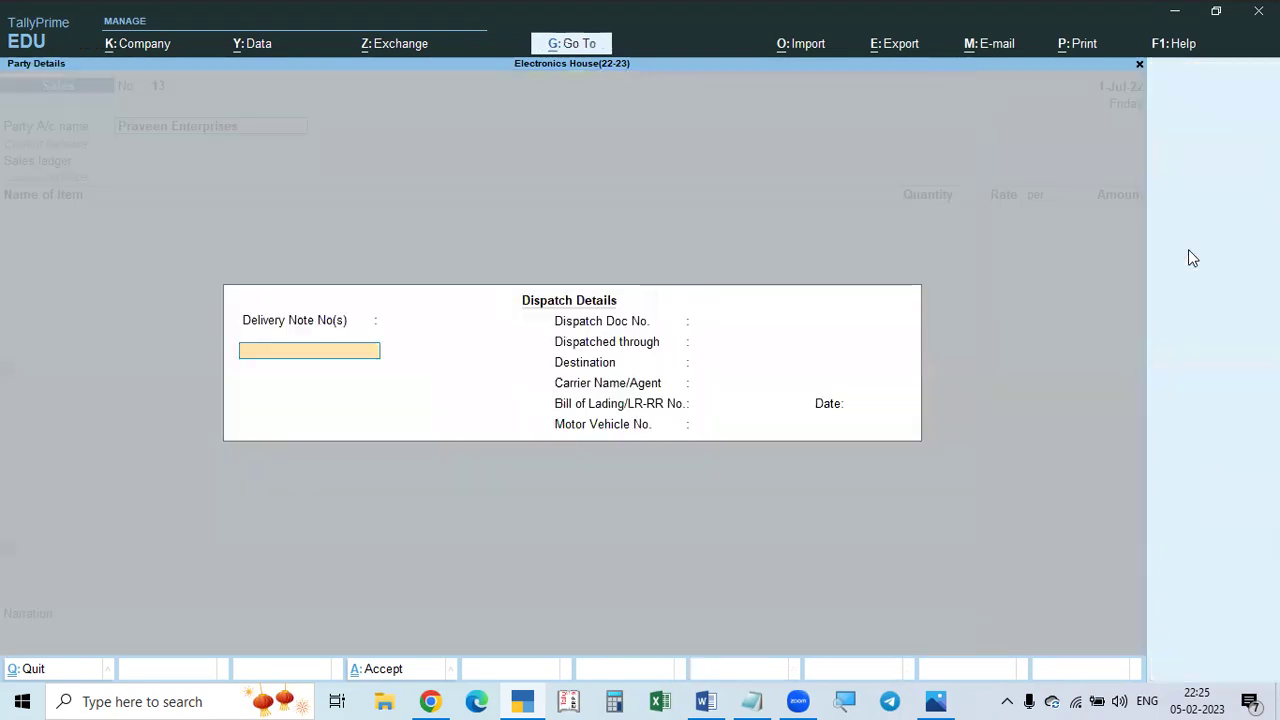
Accept the dispatch and party details for Praveen Enterprises and use the Sales ledger without a tax classification.
{"action": "key", "text": "ctrl+a"}
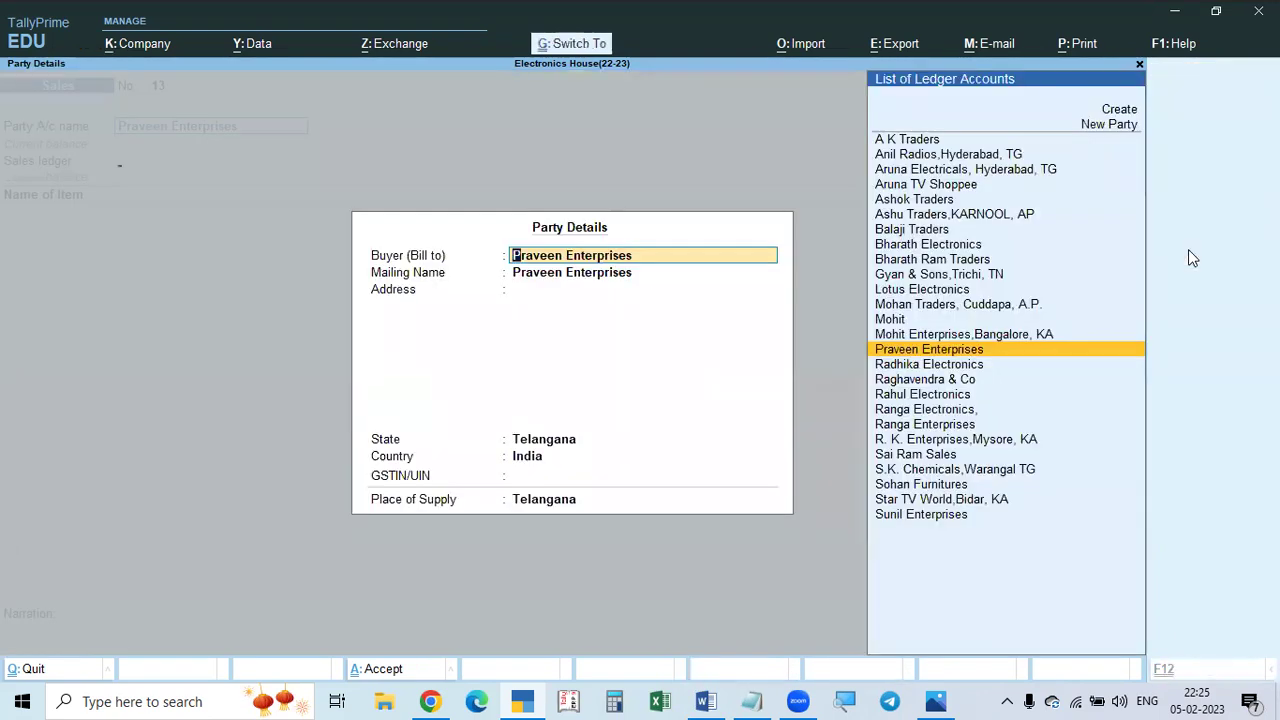
{"action": "key", "text": "ctrl+a"}
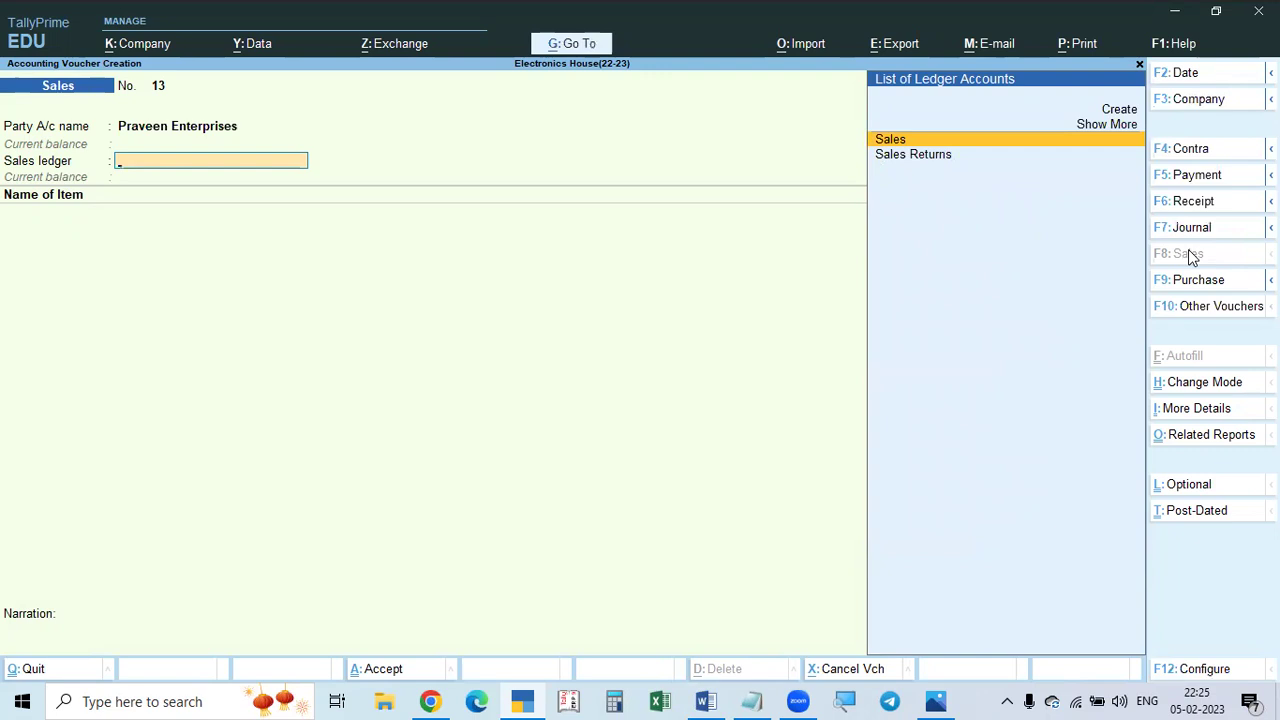
{"action": "key", "text": "Return"}
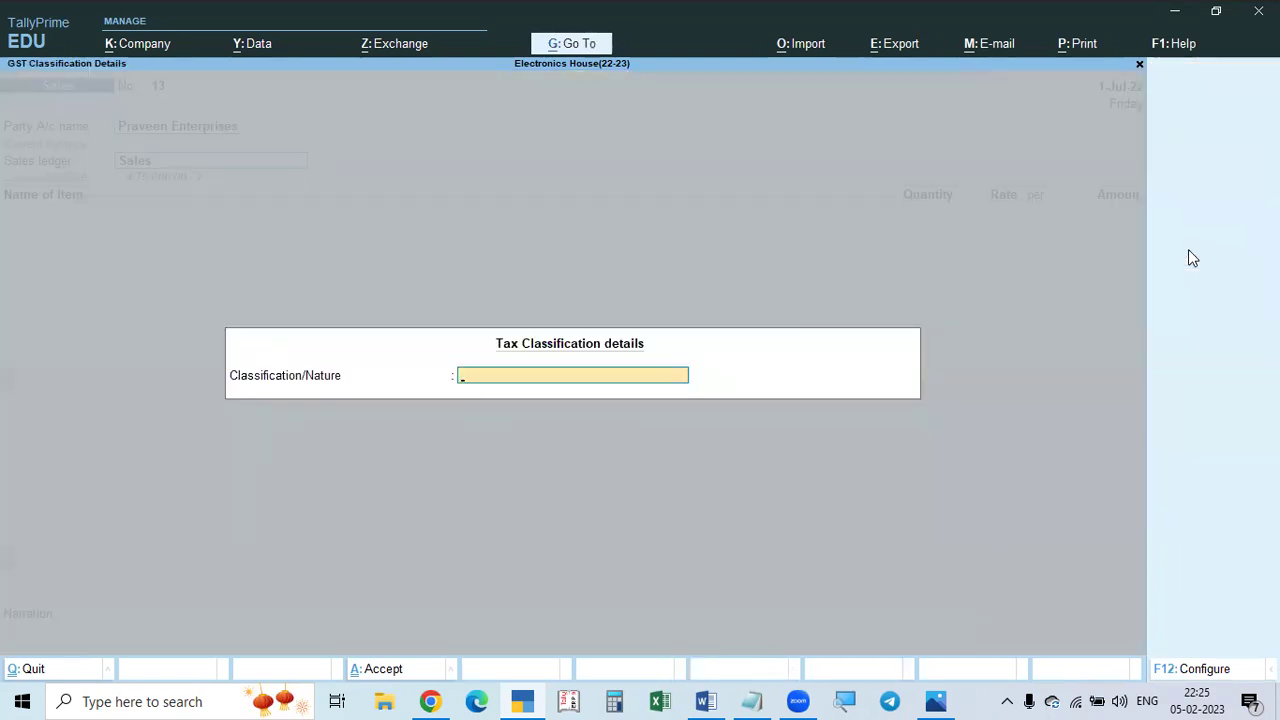
{"action": "key", "text": "ctrl+a"}
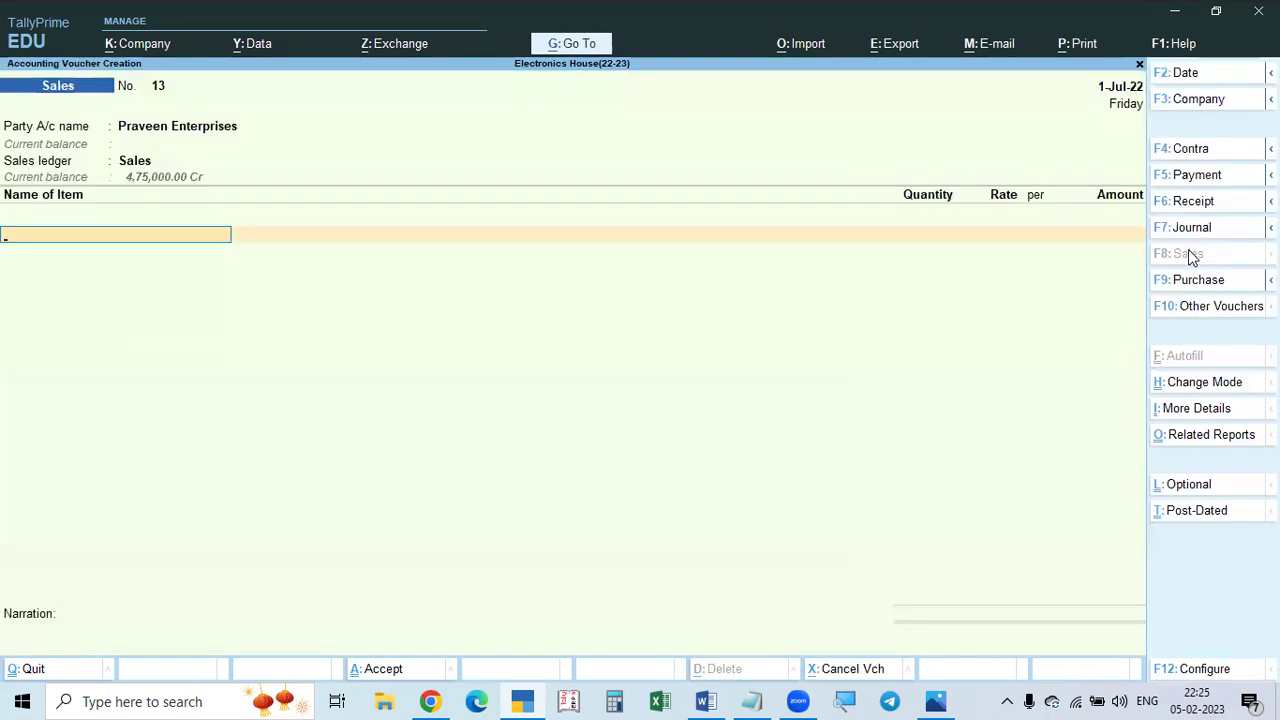
Add the Sony TV 20" stock item to the sales voucher, allocated from Godown 1.
{"action": "type", "text": "Sony"}
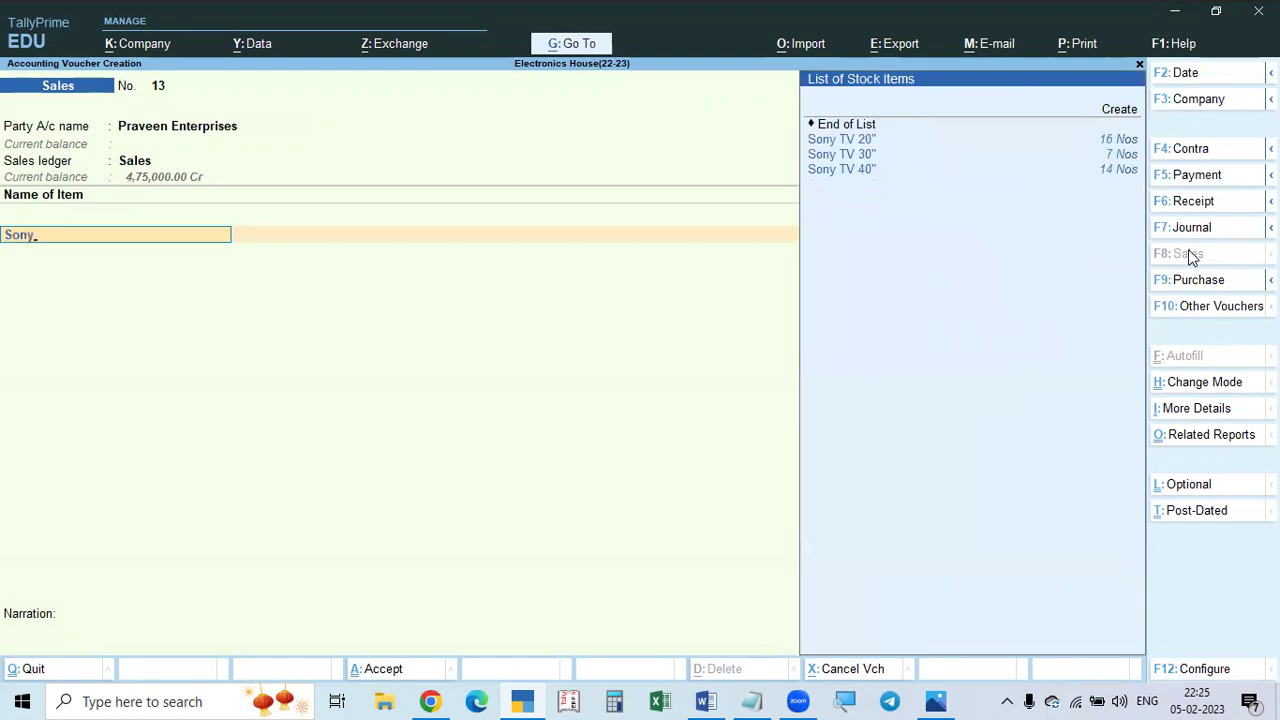
{"action": "key", "text": "Down"}
{"action": "key", "text": "Down"}
{"action": "key", "text": "Up"}
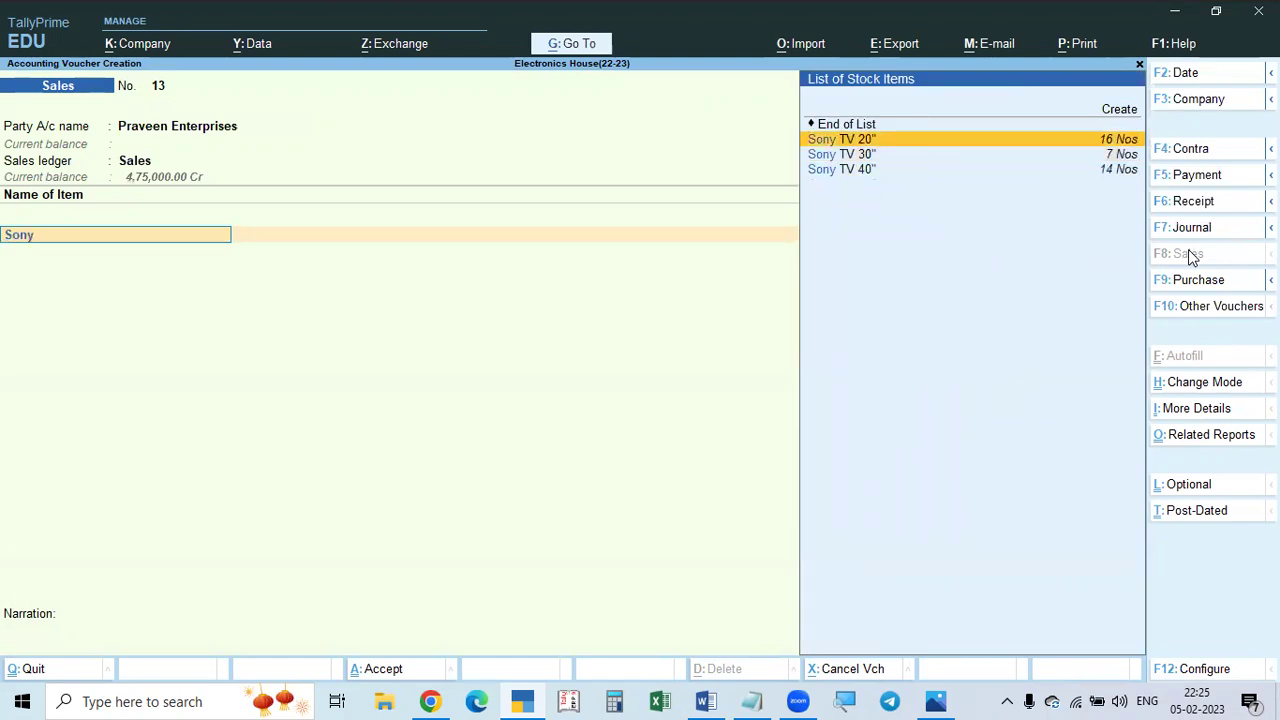
{"action": "key", "text": "Return"}
{"action": "key", "text": "Return"}
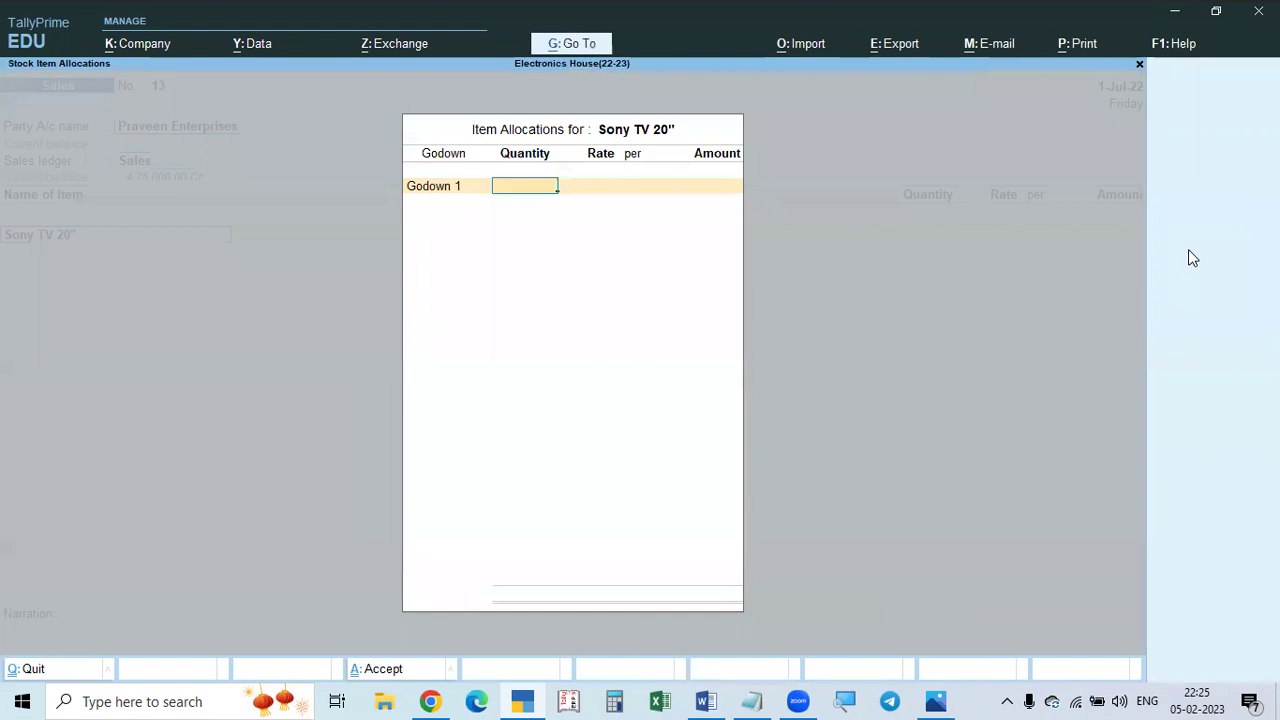
Following the notes, allocate 1 Nos of Sony TV 20" at a rate of 25,000.
{"action": "key", "text": "alt+Tab"}
{"action": "key", "text": "alt+Tab"}
{"action": "type", "text": "1"}
{"action": "key", "text": "Return"}
{"action": "key", "text": "alt+Tab"}
{"action": "key", "text": "alt+Tab"}
{"action": "type", "text": "25000"}
{"action": "key", "text": "Return"}
{"action": "key", "text": "Return"}
{"action": "key", "text": "Return"}
{"action": "key", "text": "Return"}
Record the 25,000 bill for Praveen Enterprises as a New Ref and complete the sales voucher without a narration.
{"action": "key", "text": "Return"}
{"action": "key", "text": "Return"}
{"action": "key", "text": "Return"}
{"action": "key", "text": "Return"}
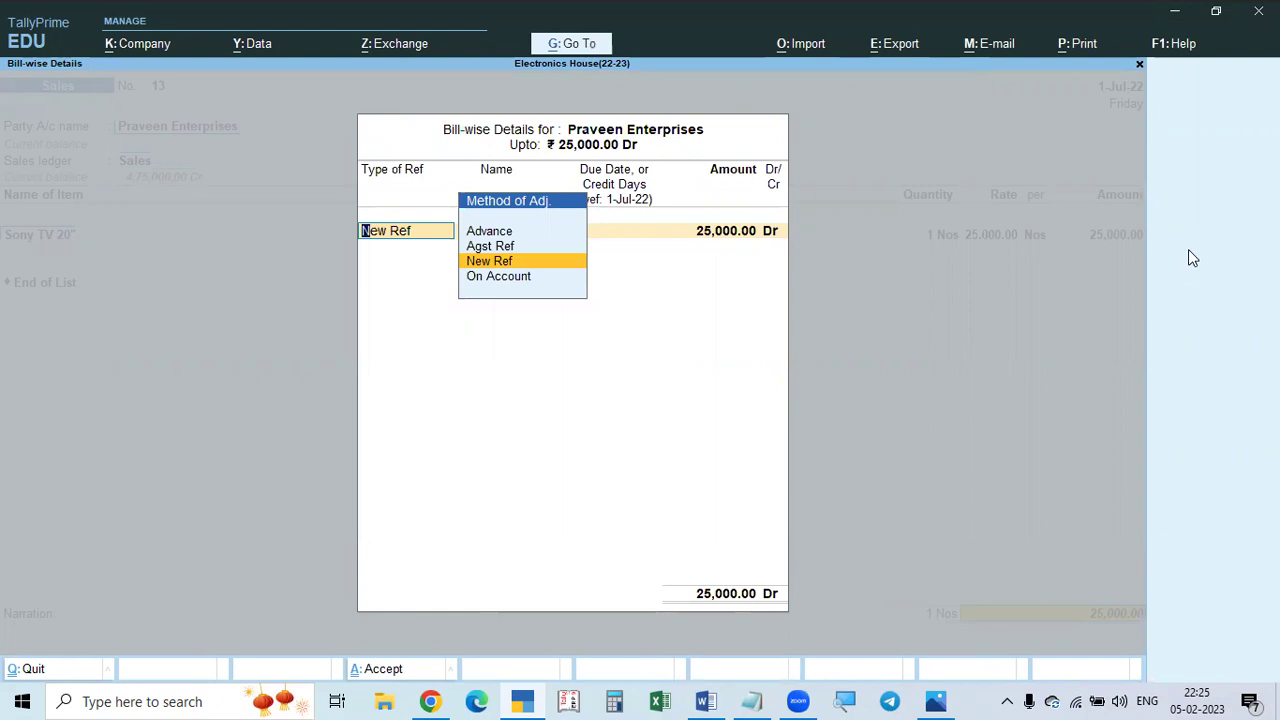
{"action": "key", "text": "Return"}
{"action": "key", "text": "Return"}
{"action": "key", "text": "Return"}
{"action": "key", "text": "Return"}
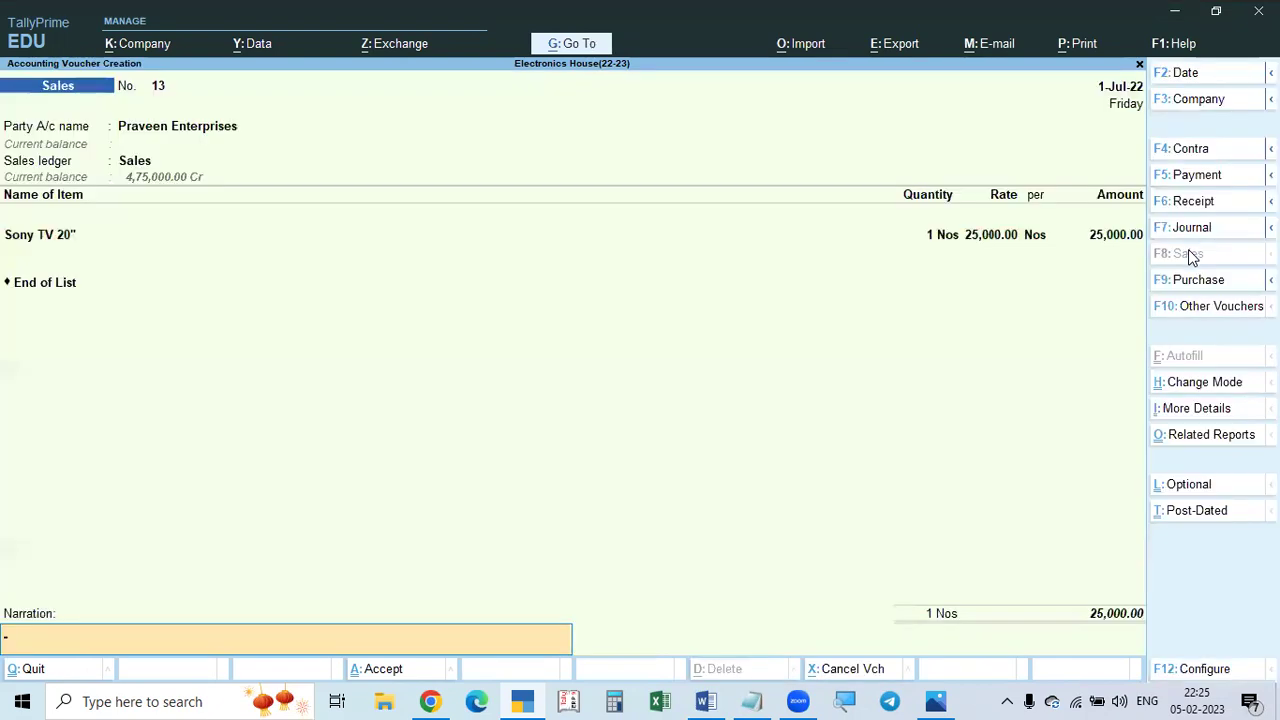
{"action": "key", "text": "Return"}
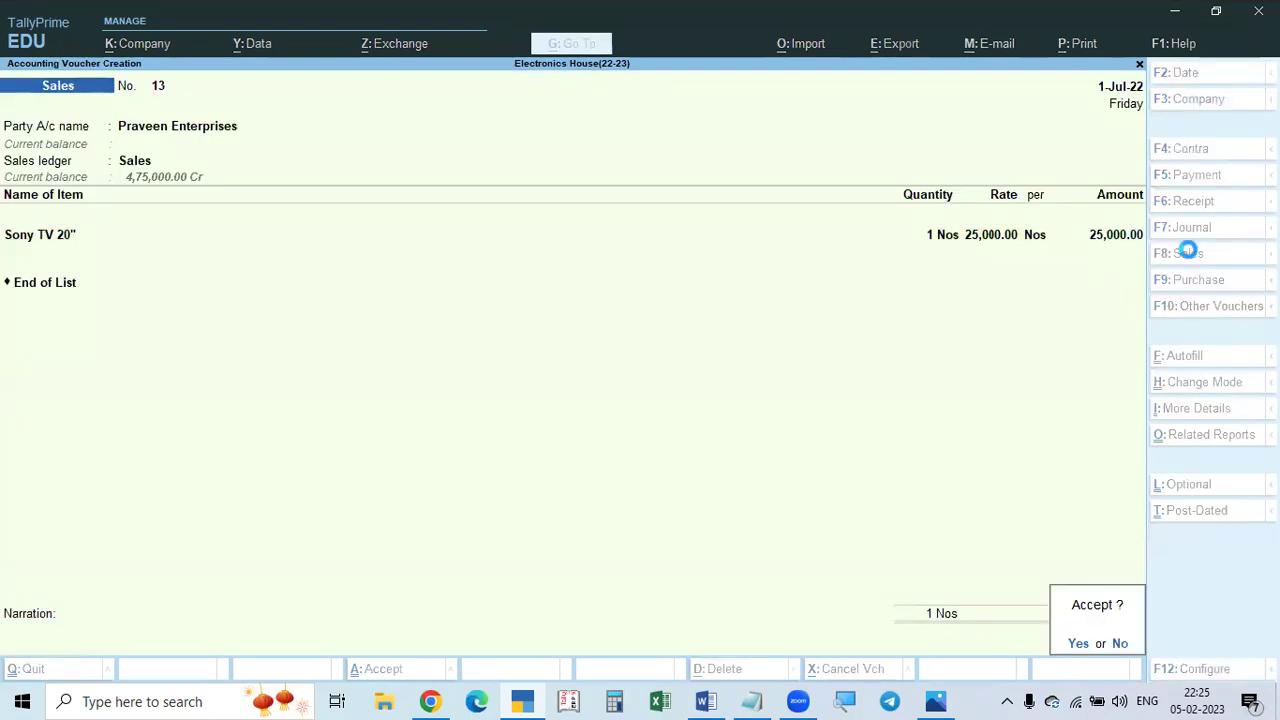
Check the Praveen Enterprises transactions in the TALLY PRIME PROBLEMS notes and start a TallyPrime receipt voucher dated 31-Jul-22.
{"action": "key", "text": "alt+Tab"}
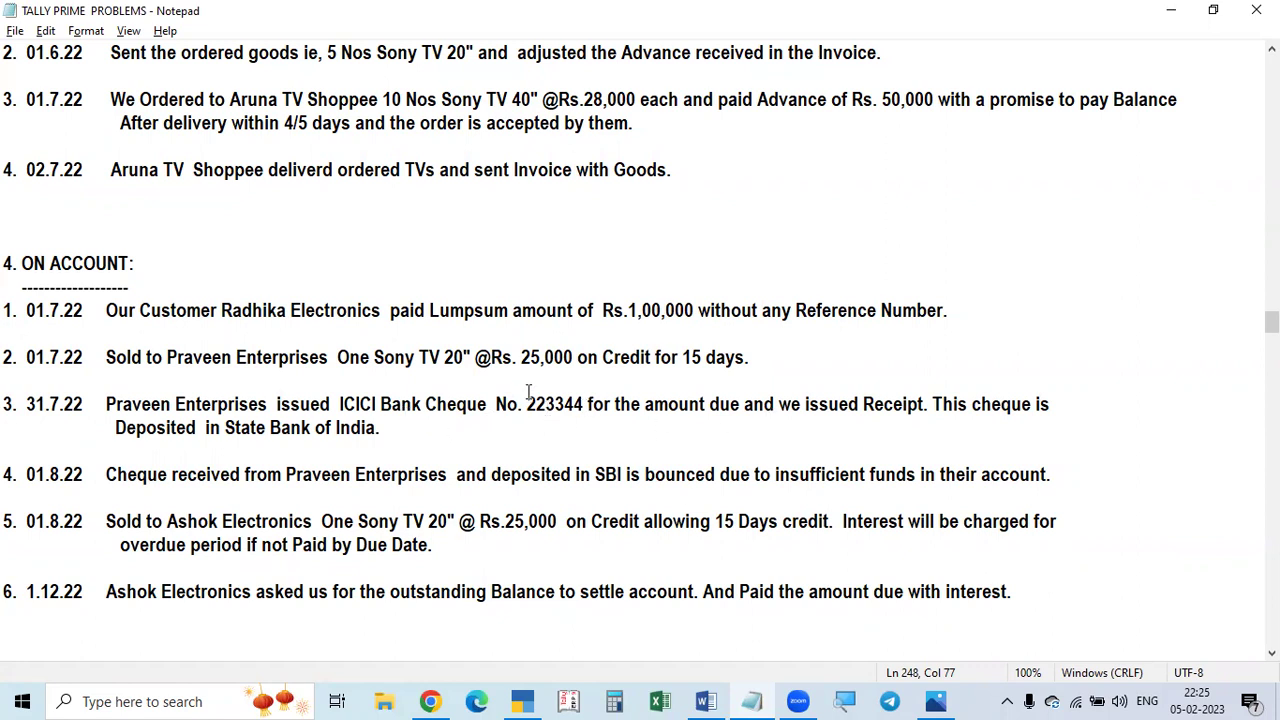
{"action": "left_click_drag", "start_coordinate": [522, 360], "coordinate": [580, 360]}
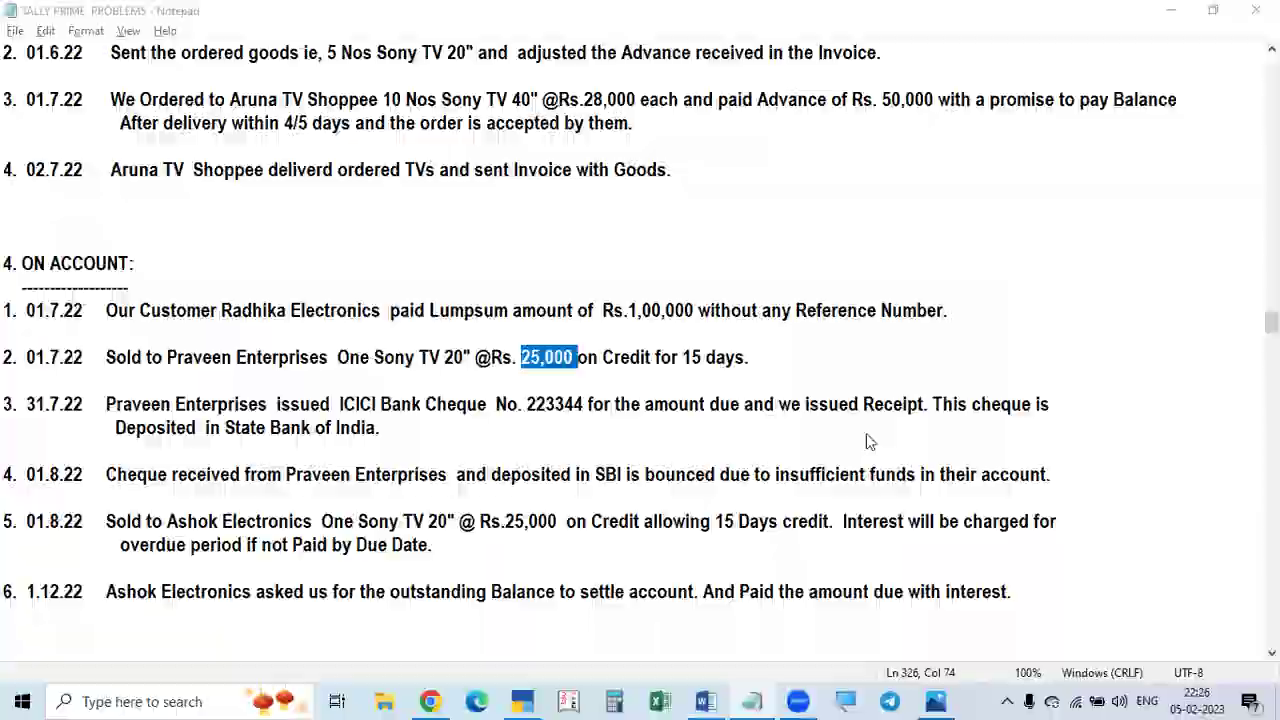
{"action": "key", "text": "alt+Tab"}
{"action": "key", "text": "alt+Tab"}
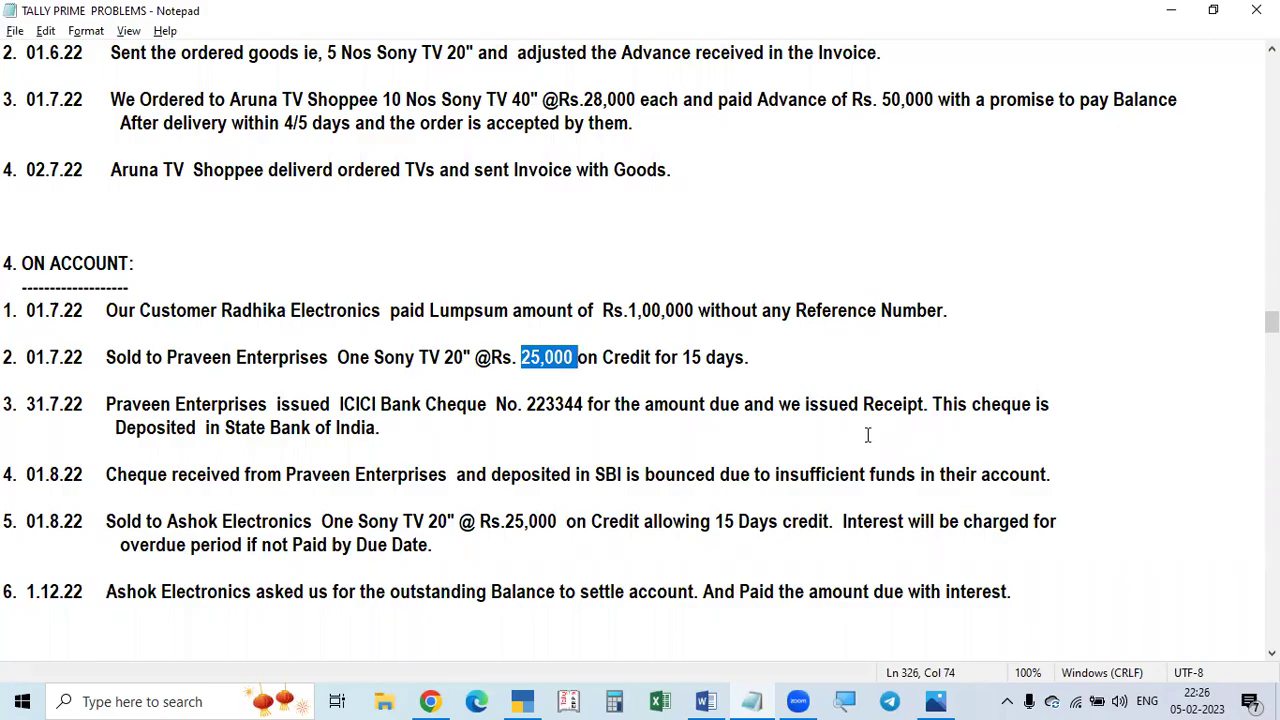
{"action": "key", "text": "alt+Tab"}
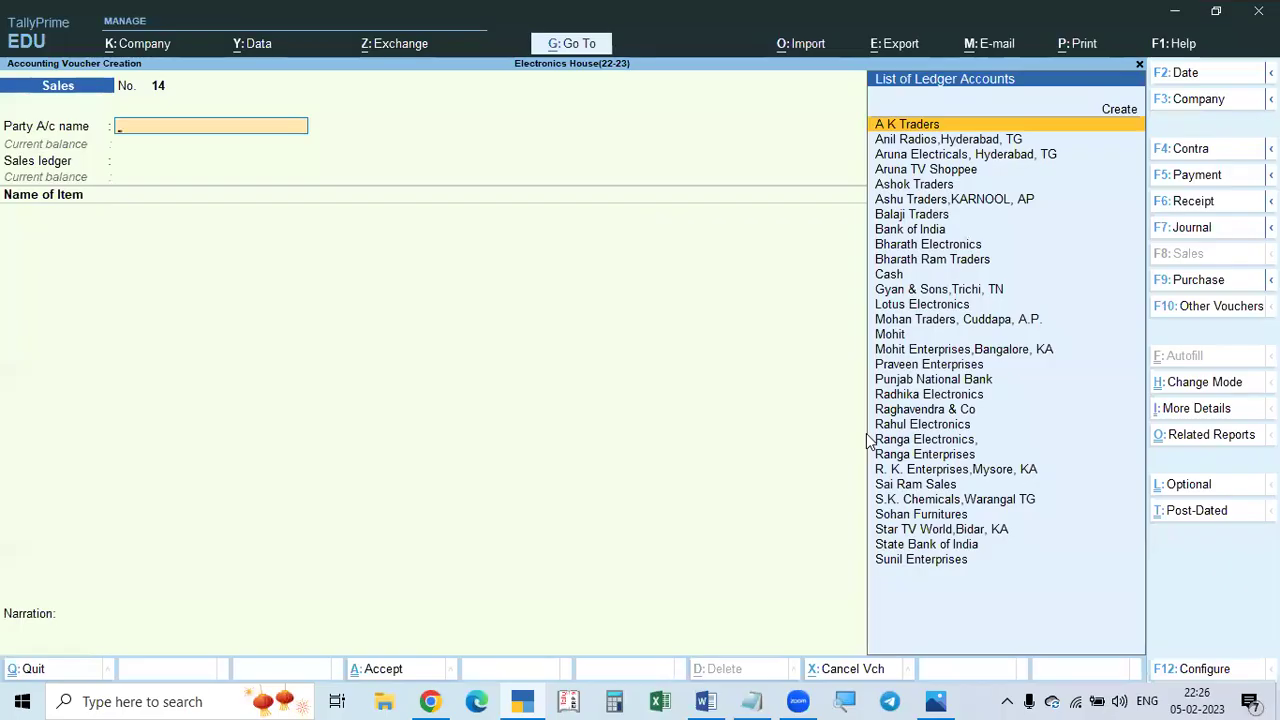
{"action": "key", "text": "F2"}
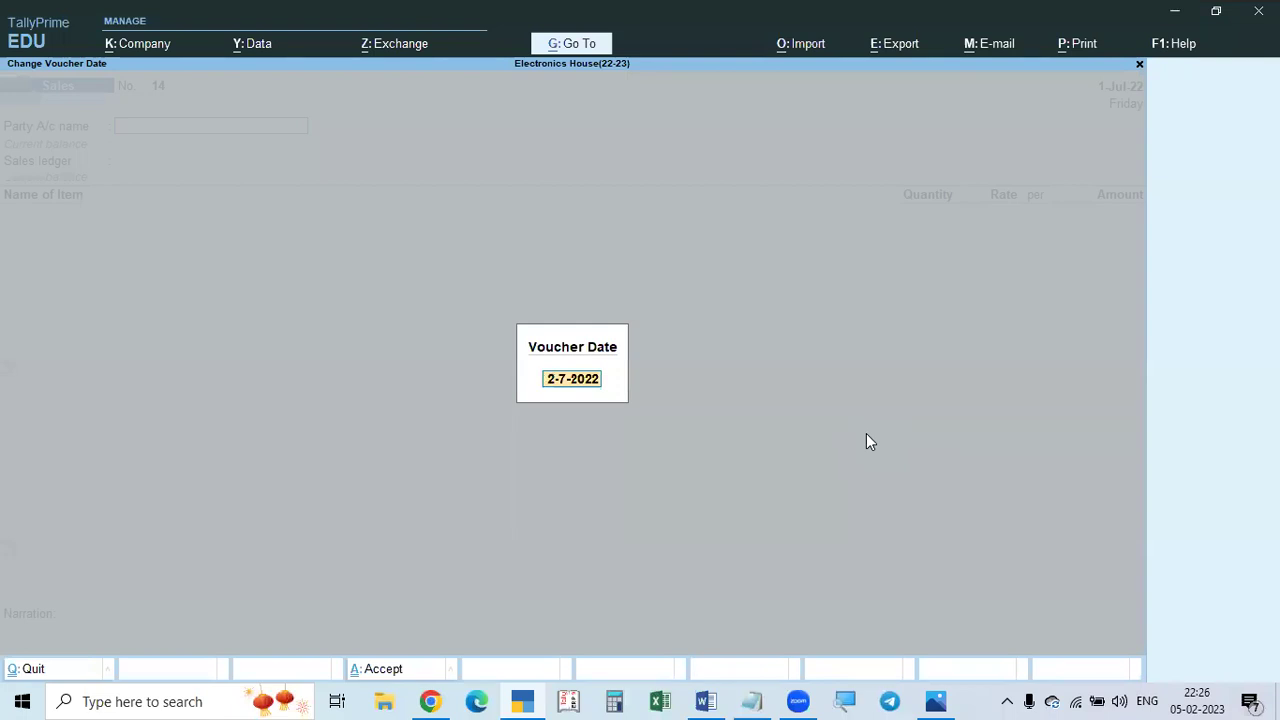
{"action": "type", "text": "31.7"}
{"action": "key", "text": "Return"}
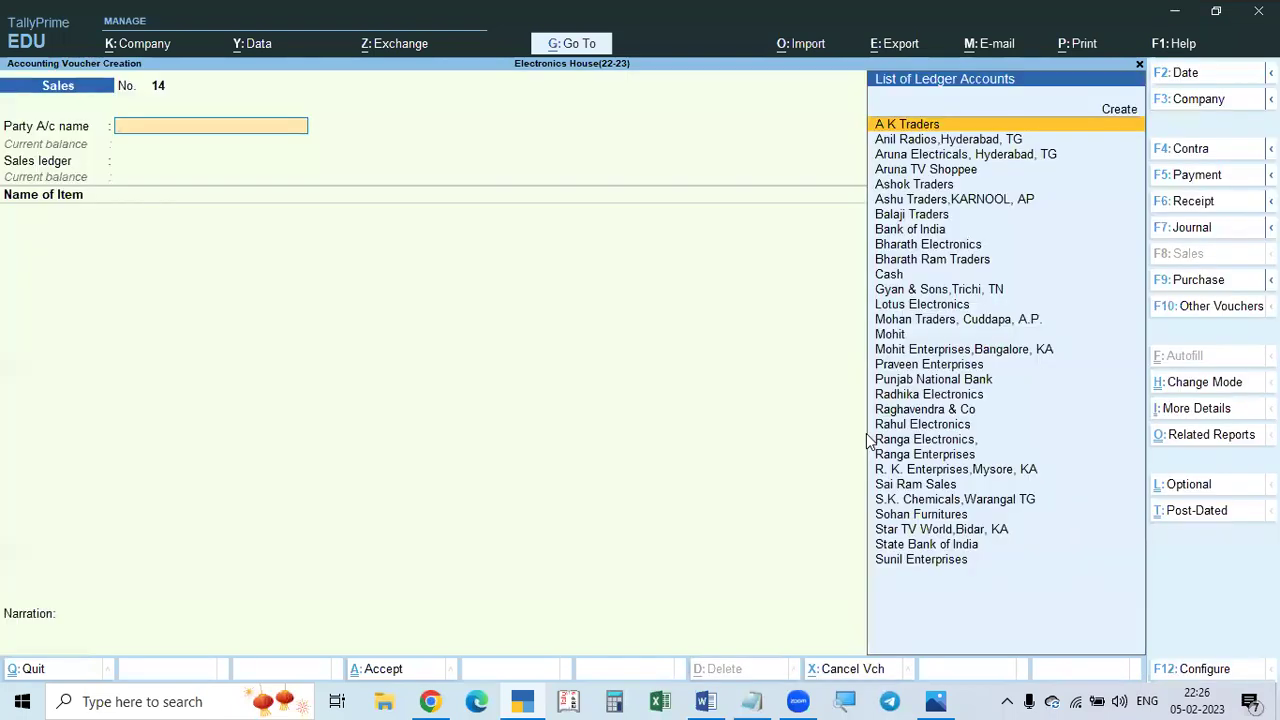
{"action": "key", "text": "alt+Tab"}
{"action": "key", "text": "alt+Tab"}
{"action": "key", "text": "F6"}
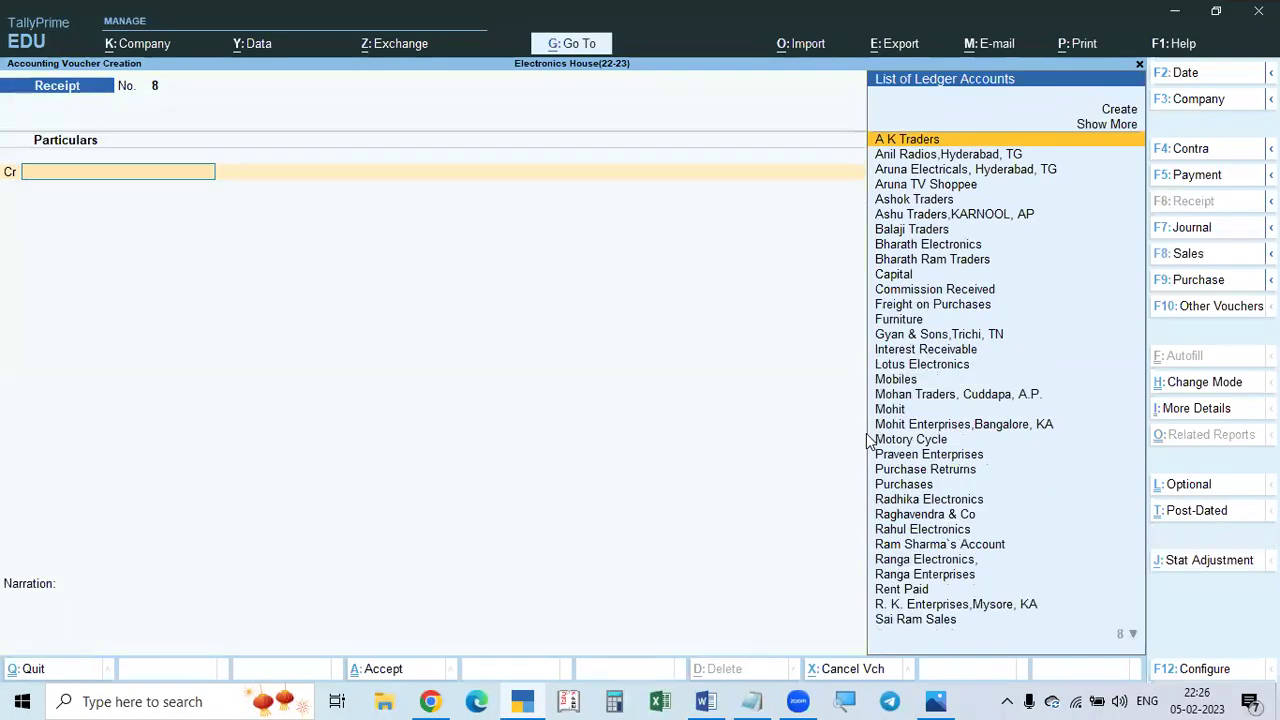
Credit Praveen Enterprises with 25,000 in the receipt voucher, following the notes.
{"action": "key", "text": "alt+Tab"}
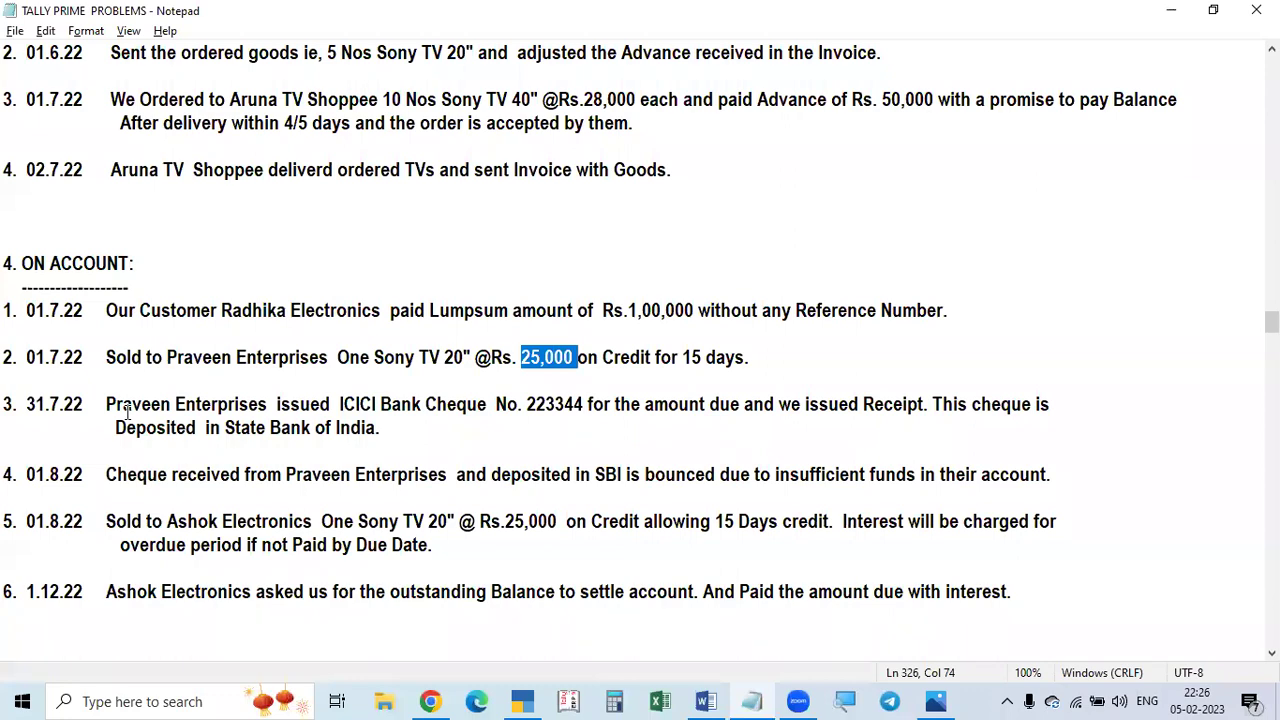
{"action": "key", "text": "alt+Tab"}
{"action": "type", "text": "pa"}
{"action": "key", "text": "BackSpace"}
{"action": "type", "text": "rave"}
{"action": "key", "text": "Return"}
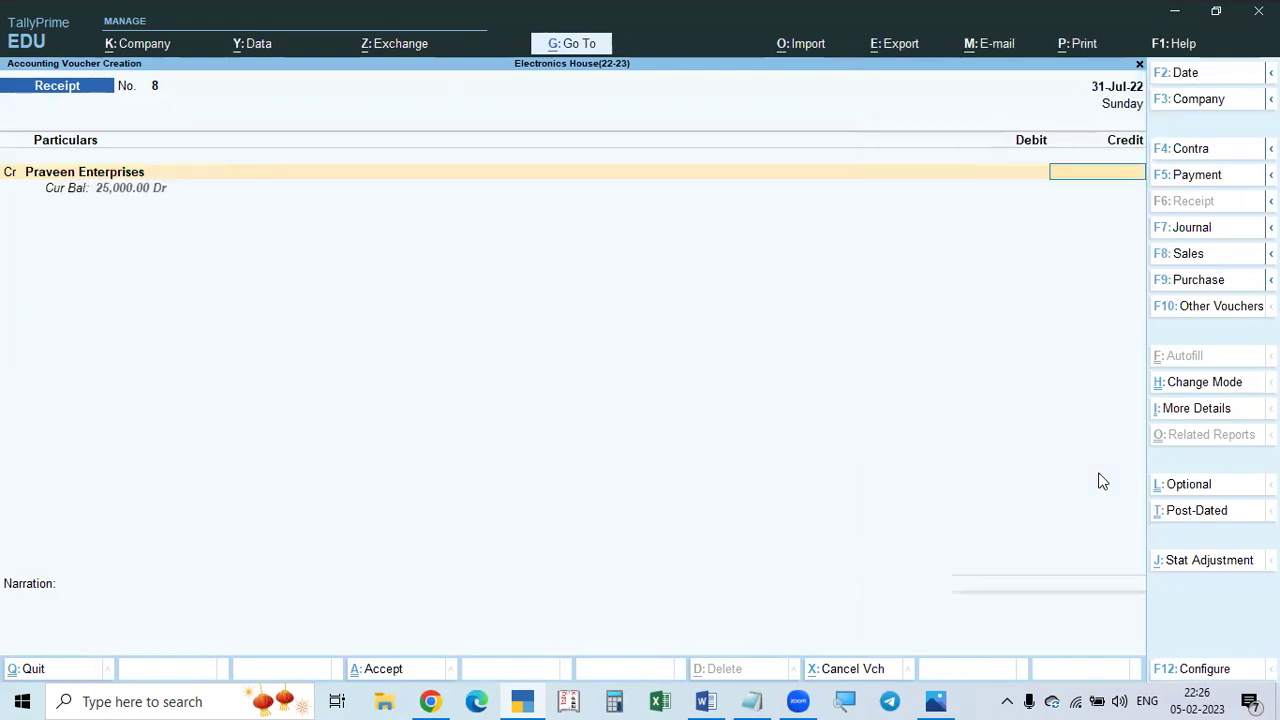
{"action": "key", "text": "alt+Tab"}
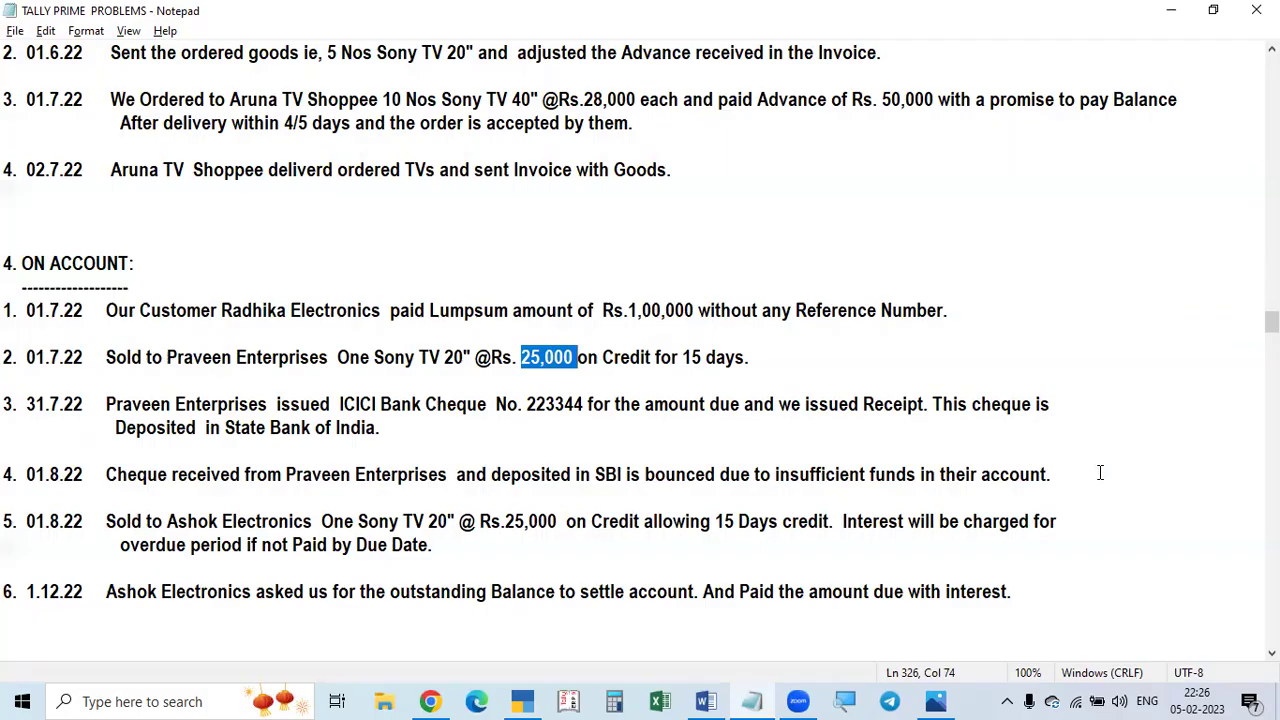
{"action": "key", "text": "alt+Tab"}
{"action": "type", "text": "25000"}
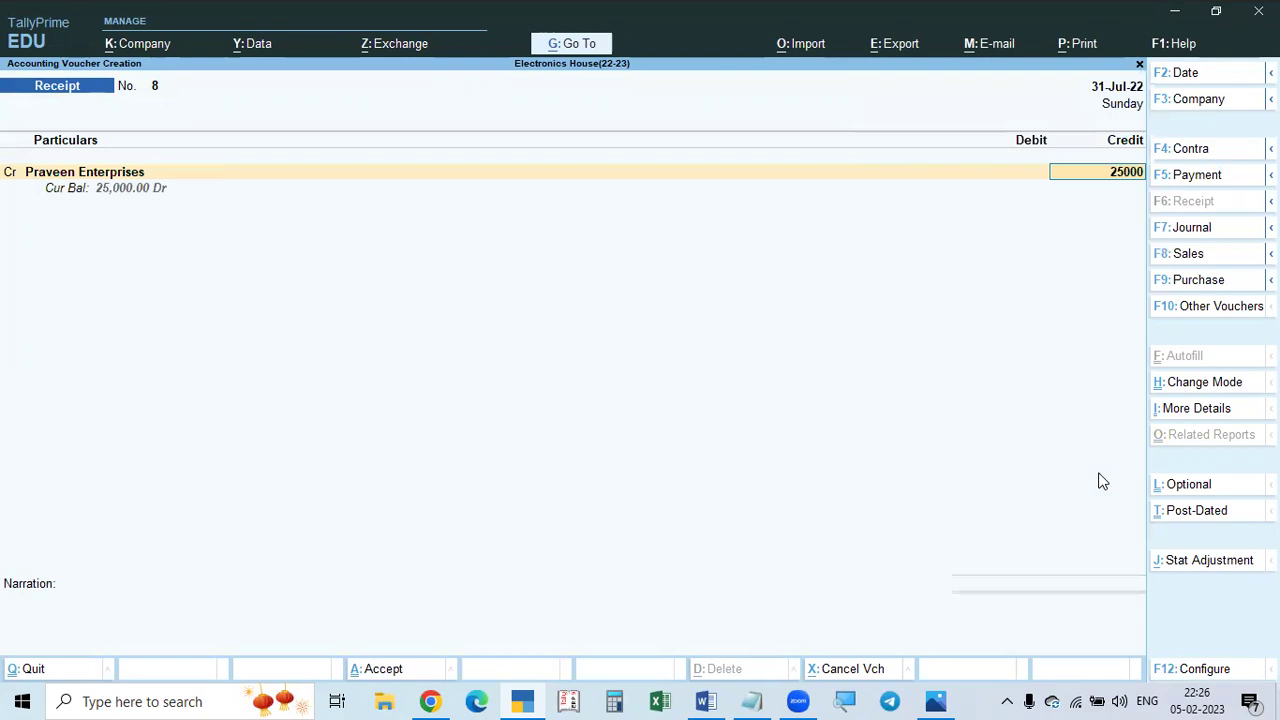
{"action": "key", "text": "Return"}
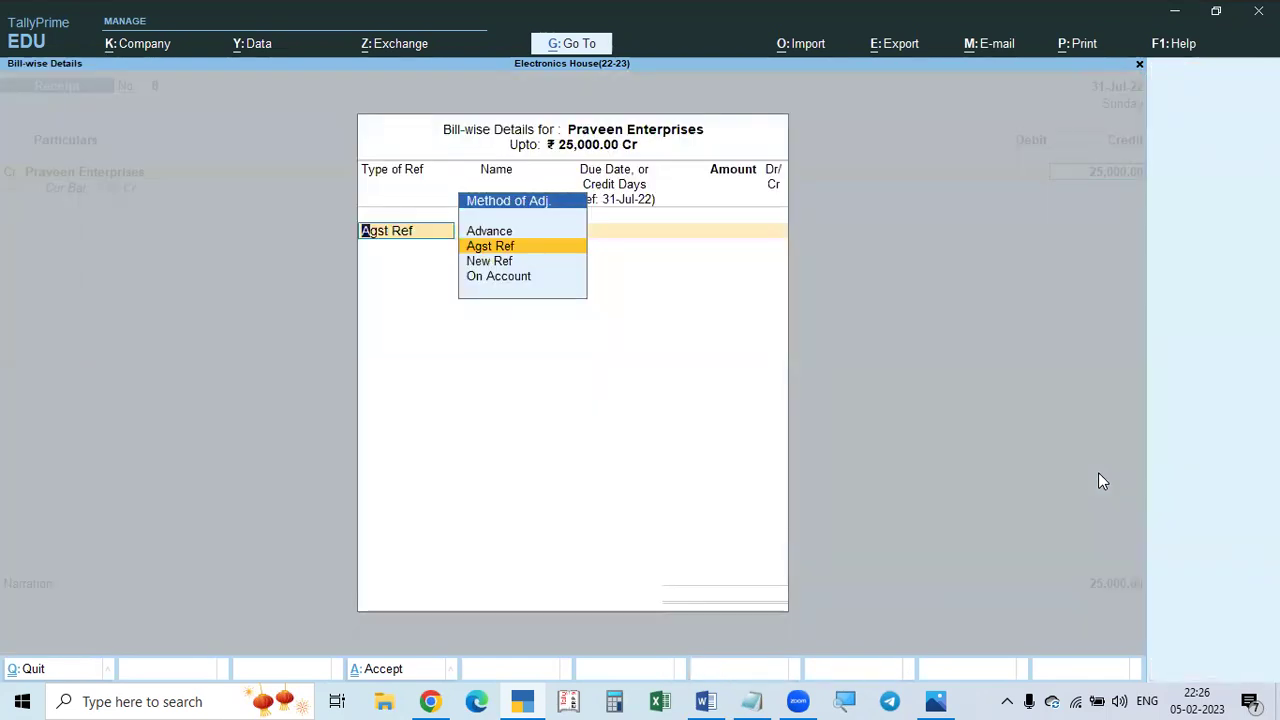
Adjust the 25,000 receipt as Agst Ref against Praveen Enterprises' pending bill 13.
{"action": "key", "text": "alt+Tab"}
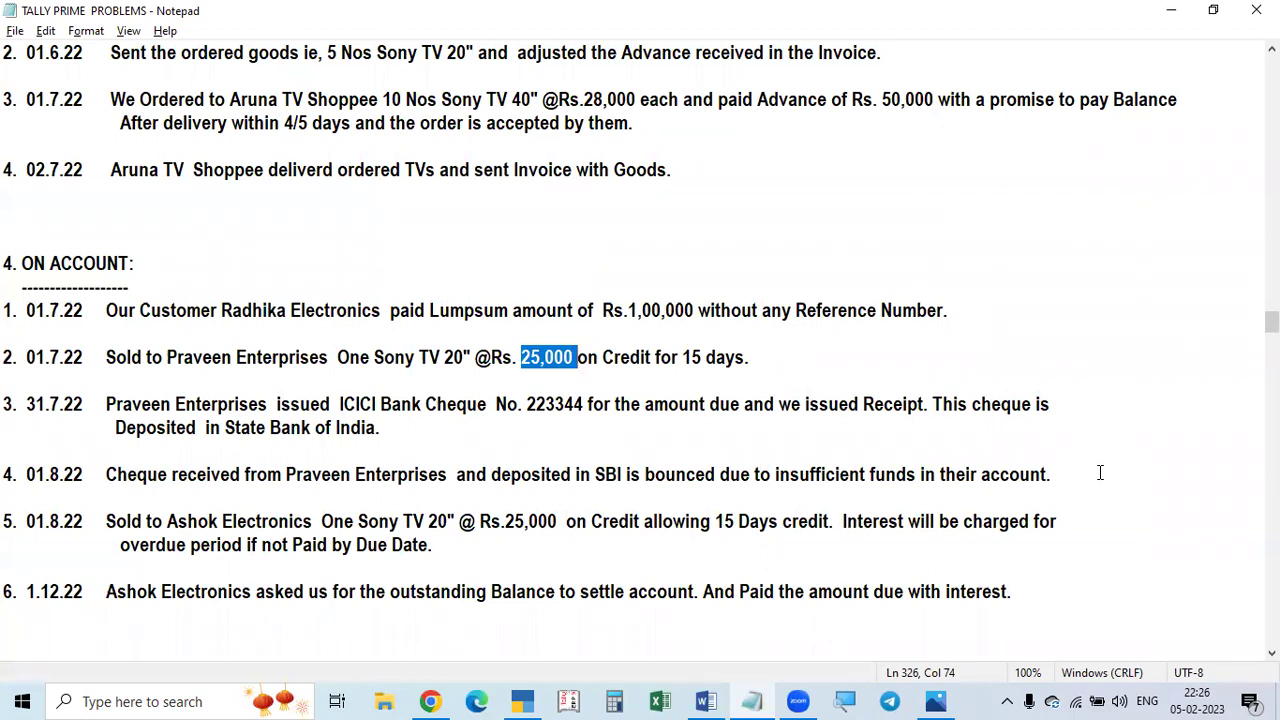
{"action": "key", "text": "alt+Tab"}
{"action": "key", "text": "Return"}
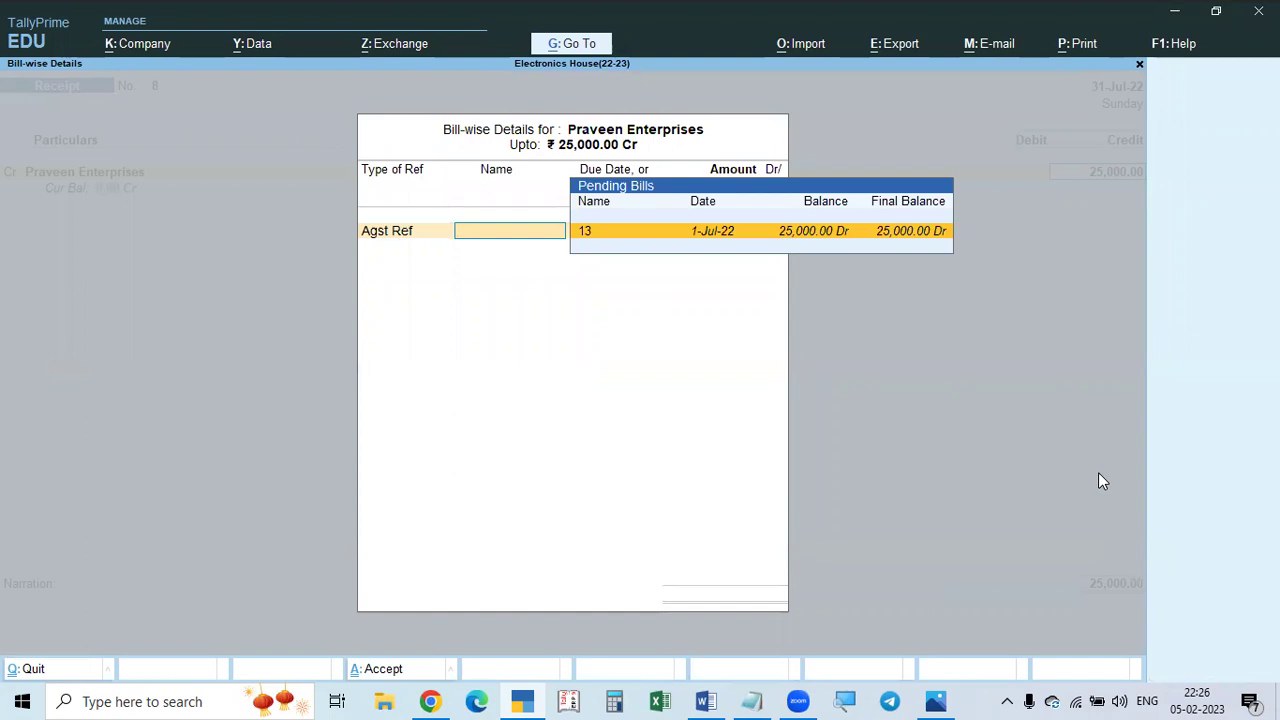
{"action": "key", "text": "Return"}
{"action": "key", "text": "Return"}
{"action": "key", "text": "Return"}
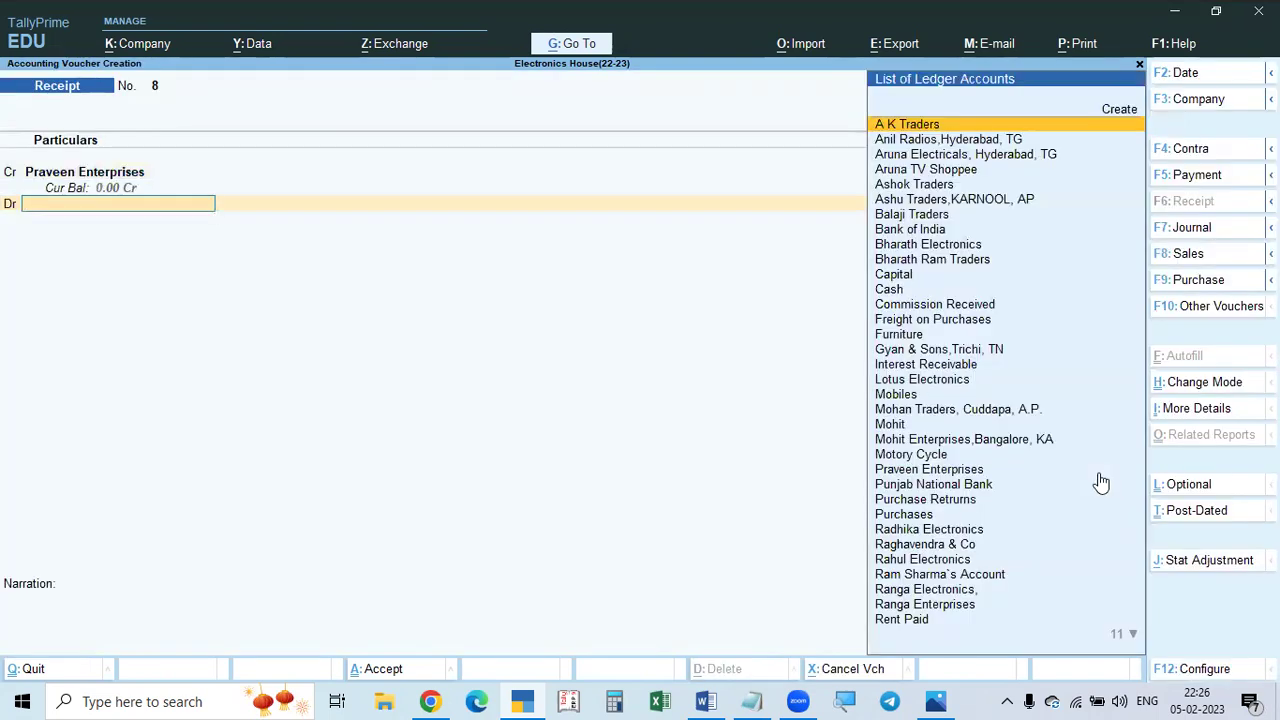
Check the deposit bank in the notes and debit State Bank of India with 25,000.
{"action": "key", "text": "alt+Tab"}
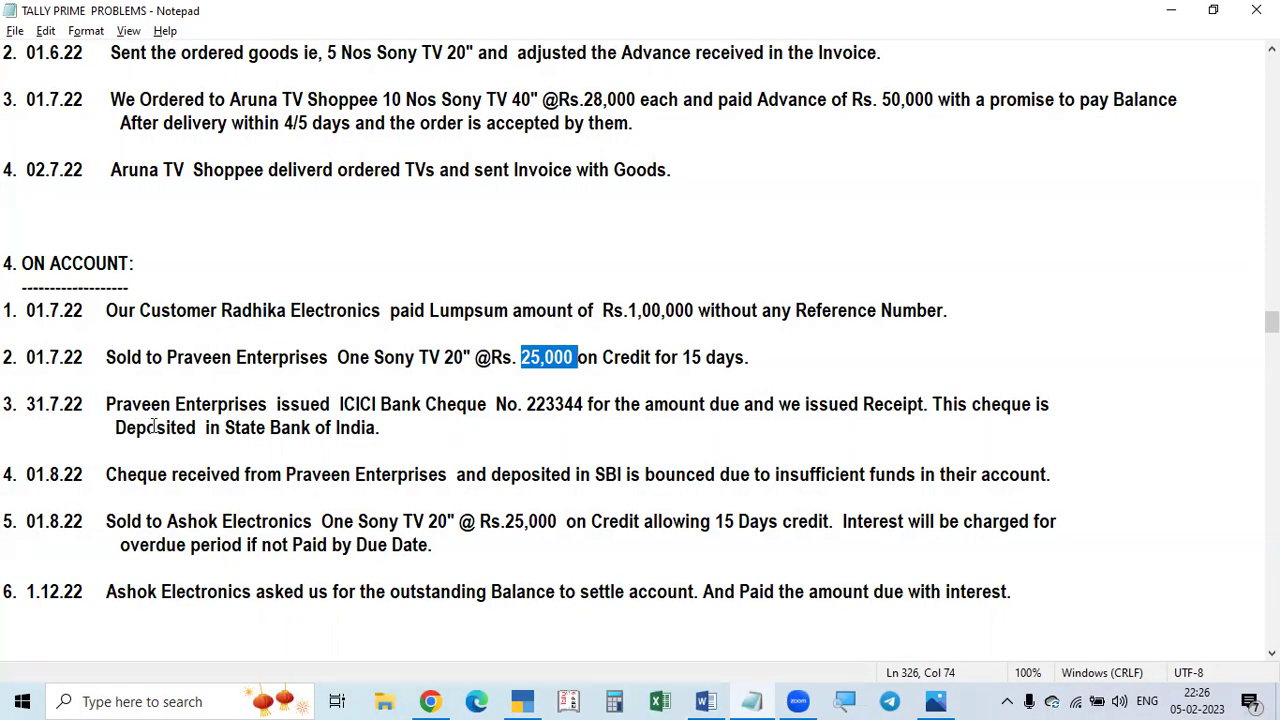
{"action": "key", "text": "alt+Tab"}
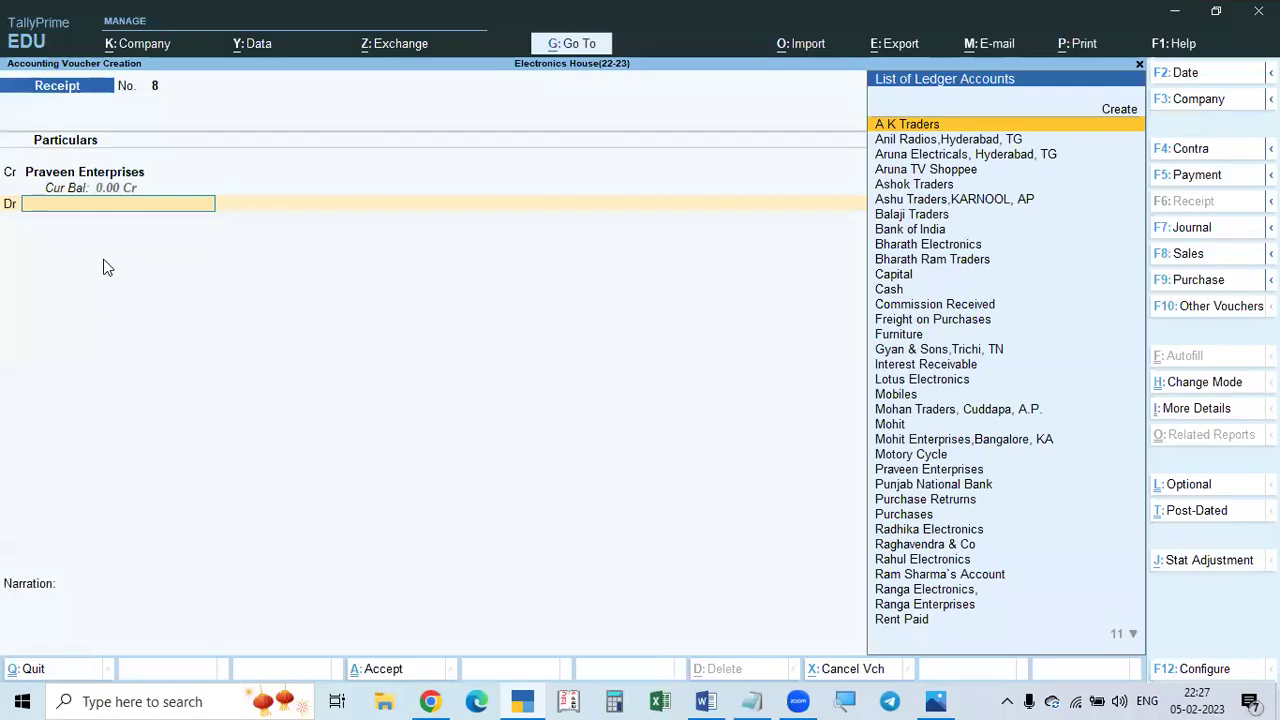
{"action": "key", "text": "alt+Tab"}
{"action": "key", "text": "alt+Tab"}
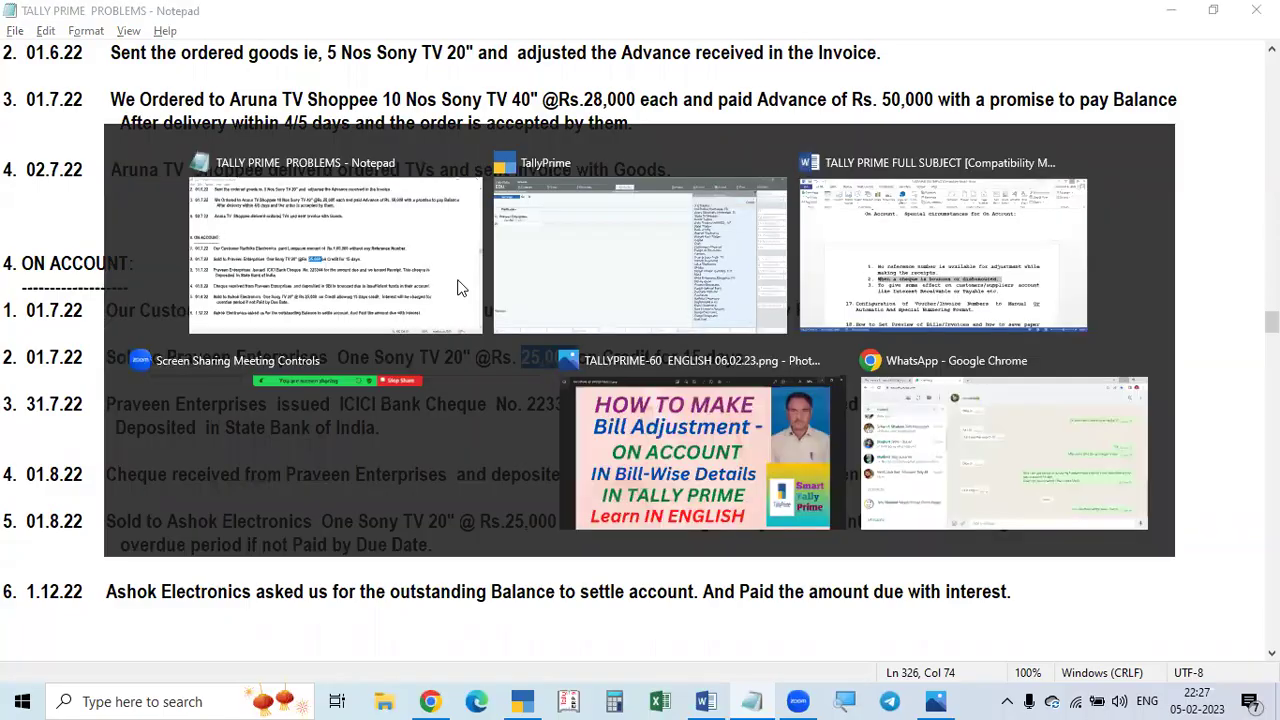
{"action": "key", "text": "alt+Tab"}
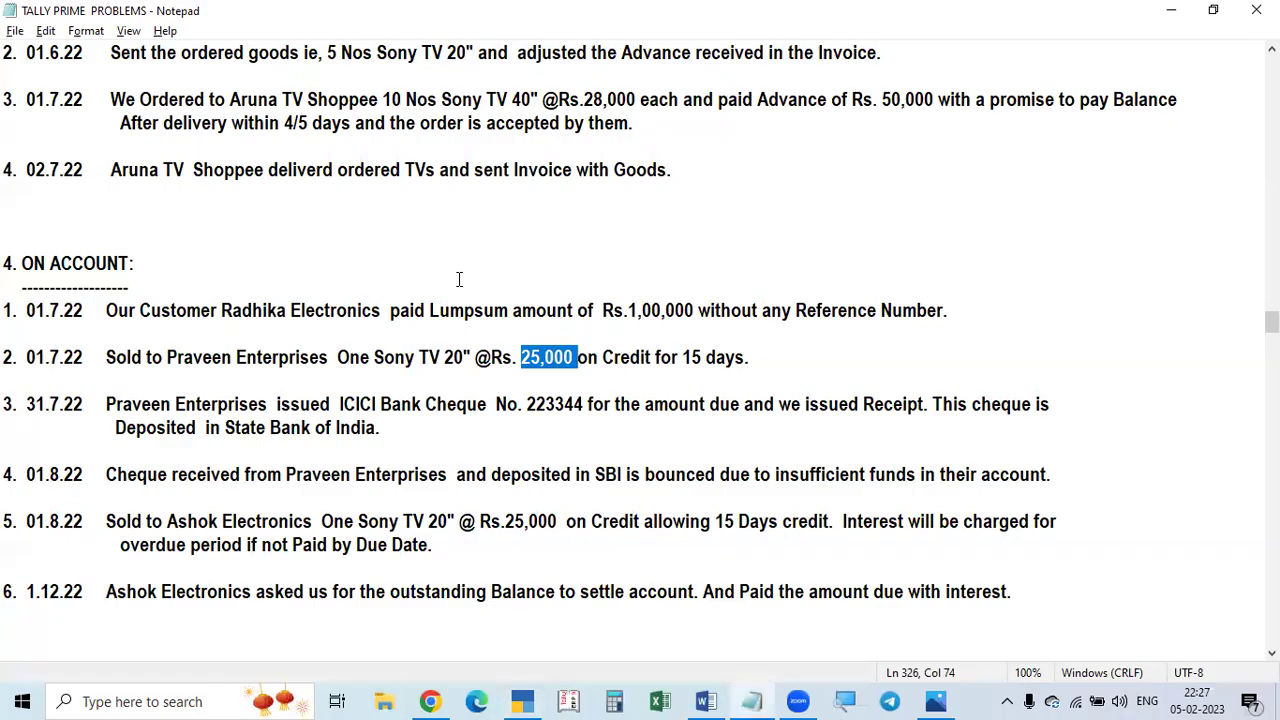
{"action": "key", "text": "alt+Tab"}
{"action": "type", "text": "State"}
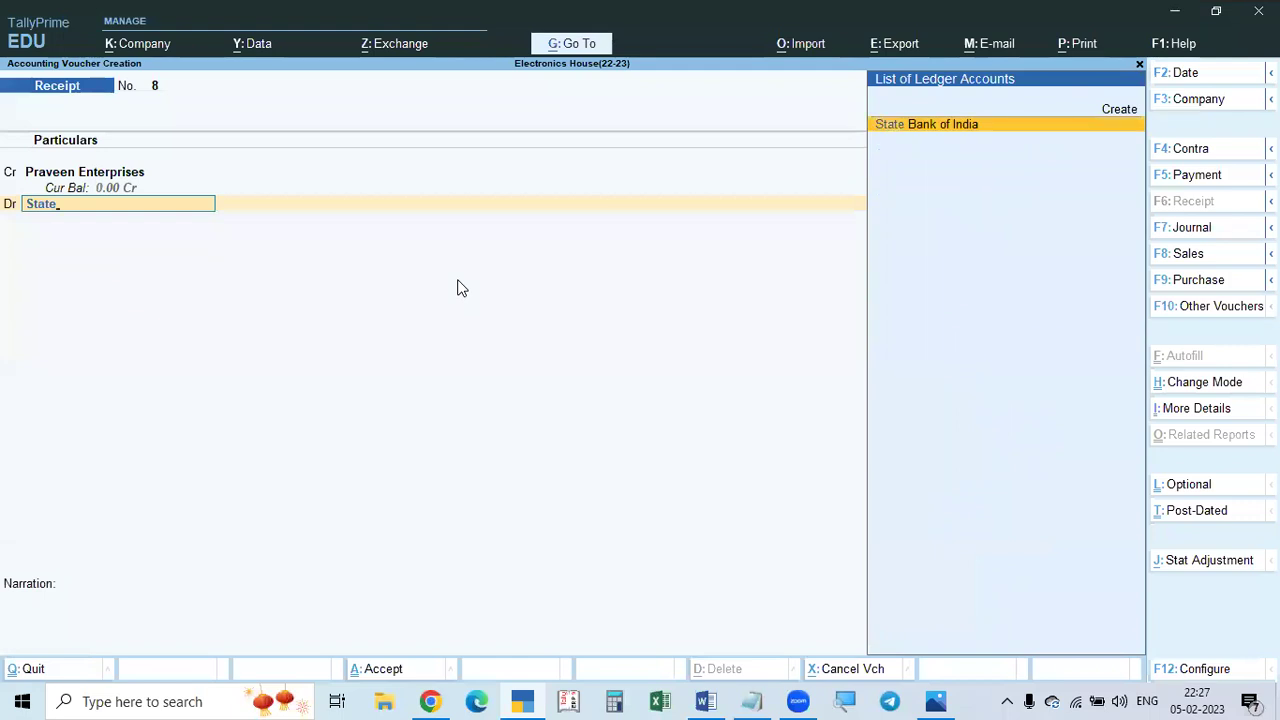
{"action": "key", "text": "Return"}
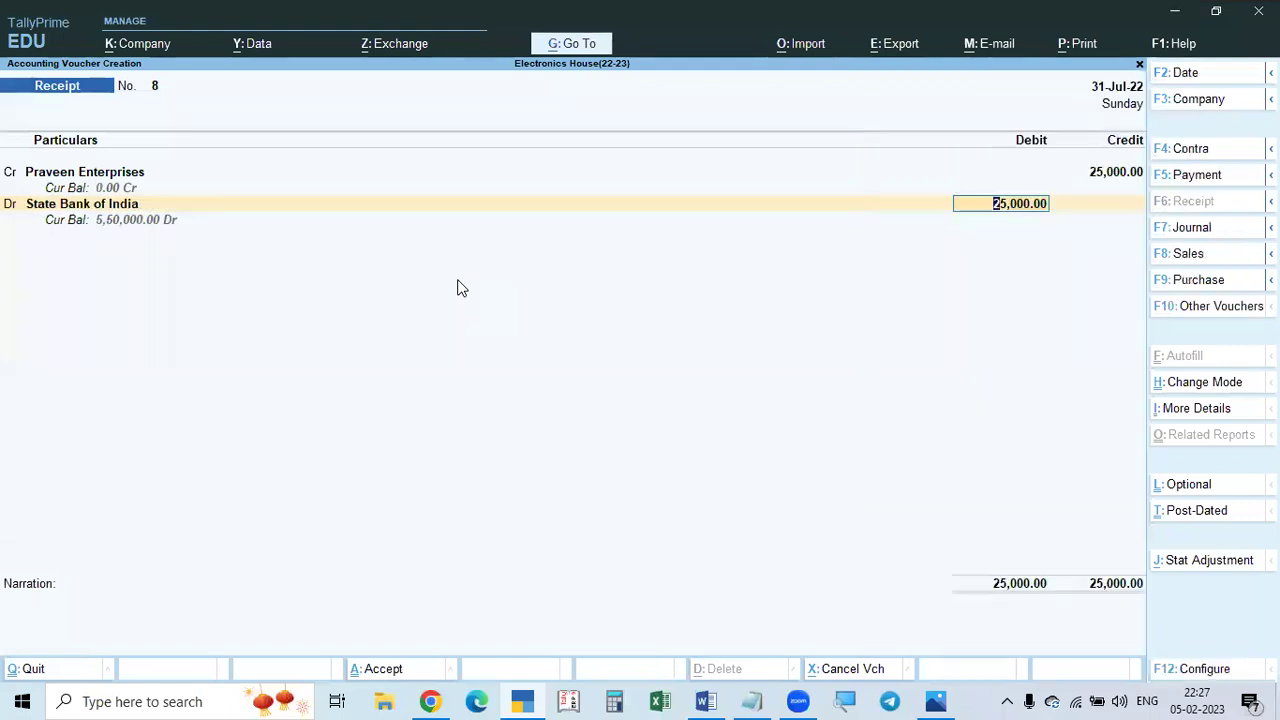
{"action": "key", "text": "Return"}
Enter instrument number 223344 dated 31-Jul-22 from the notes in the State Bank of India bank allocation of the receipt.
{"action": "key", "text": "alt+Tab"}
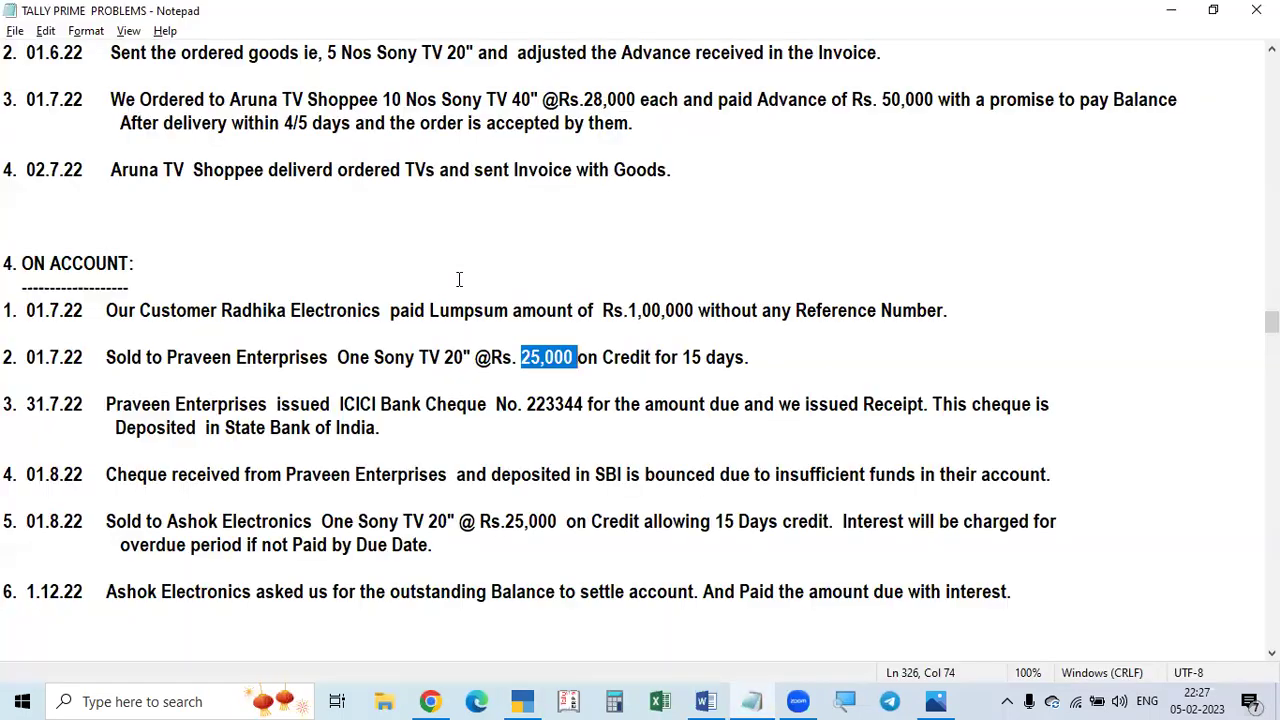
{"action": "key", "text": "alt+Tab"}
{"action": "key", "text": "Return"}
{"action": "key", "text": "Return"}
{"action": "key", "text": "alt+Tab"}
{"action": "key", "text": "alt+Tab"}
{"action": "type", "text": "223344"}
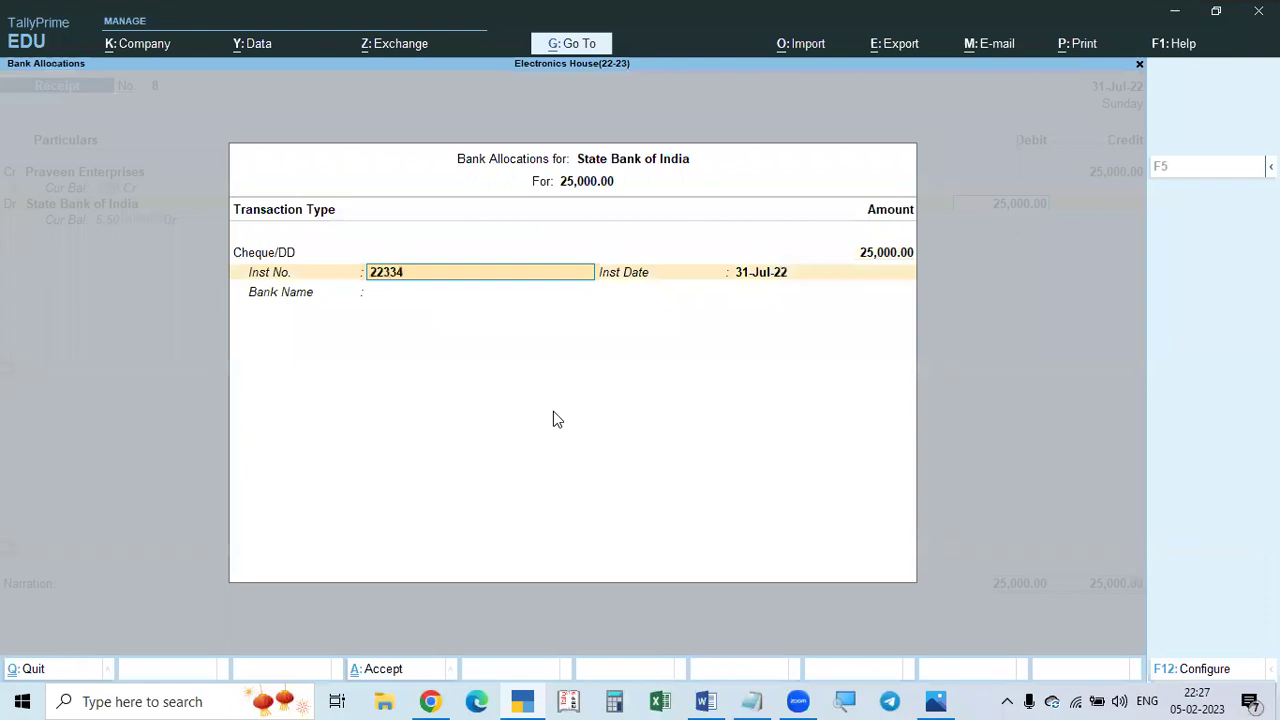
{"action": "key", "text": "Return"}
{"action": "key", "text": "Return"}
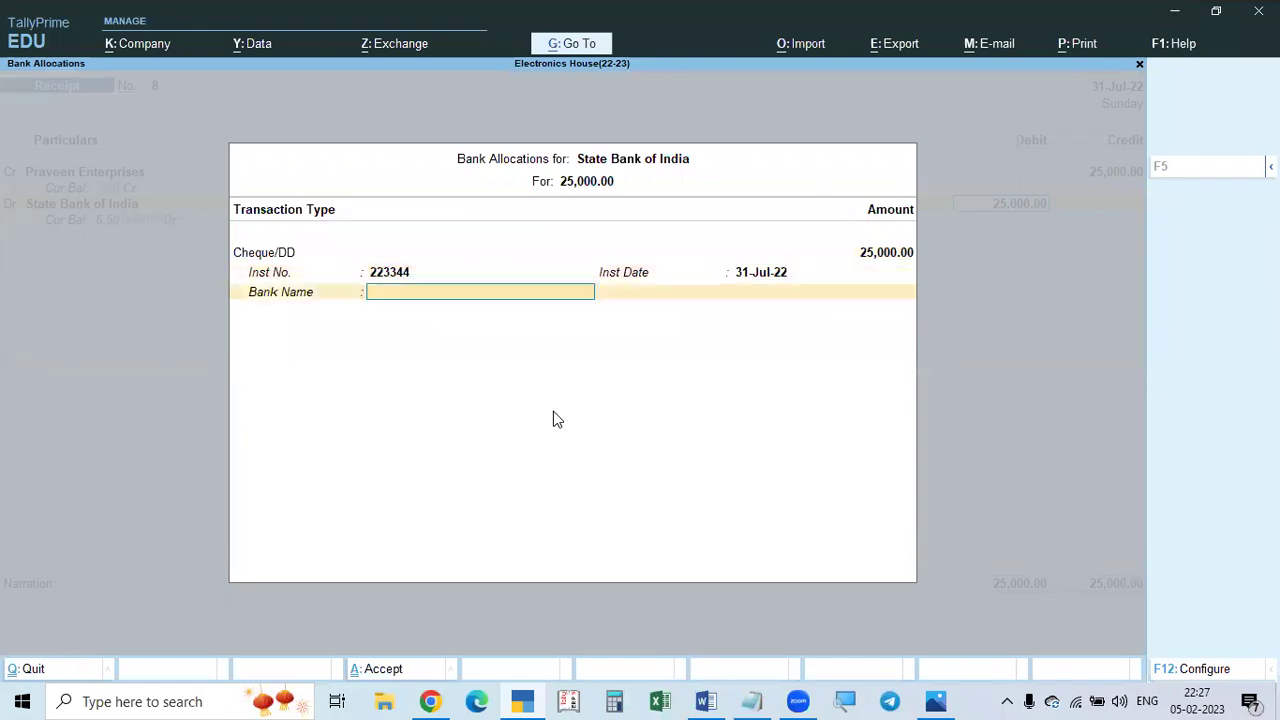
Specify ICICI Bank as the issuing bank of the cheque, following the notes, and complete the receipt voucher.
{"action": "key", "text": "alt+Tab"}
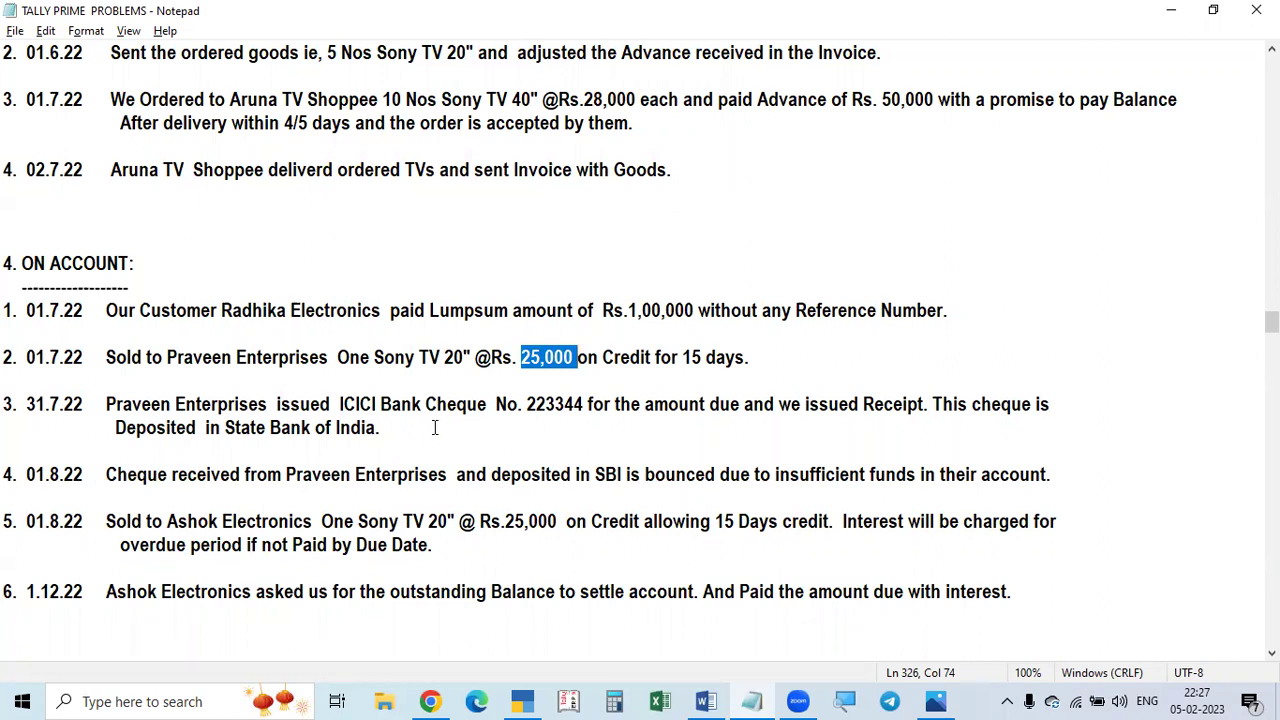
{"action": "key", "text": "alt+Tab"}
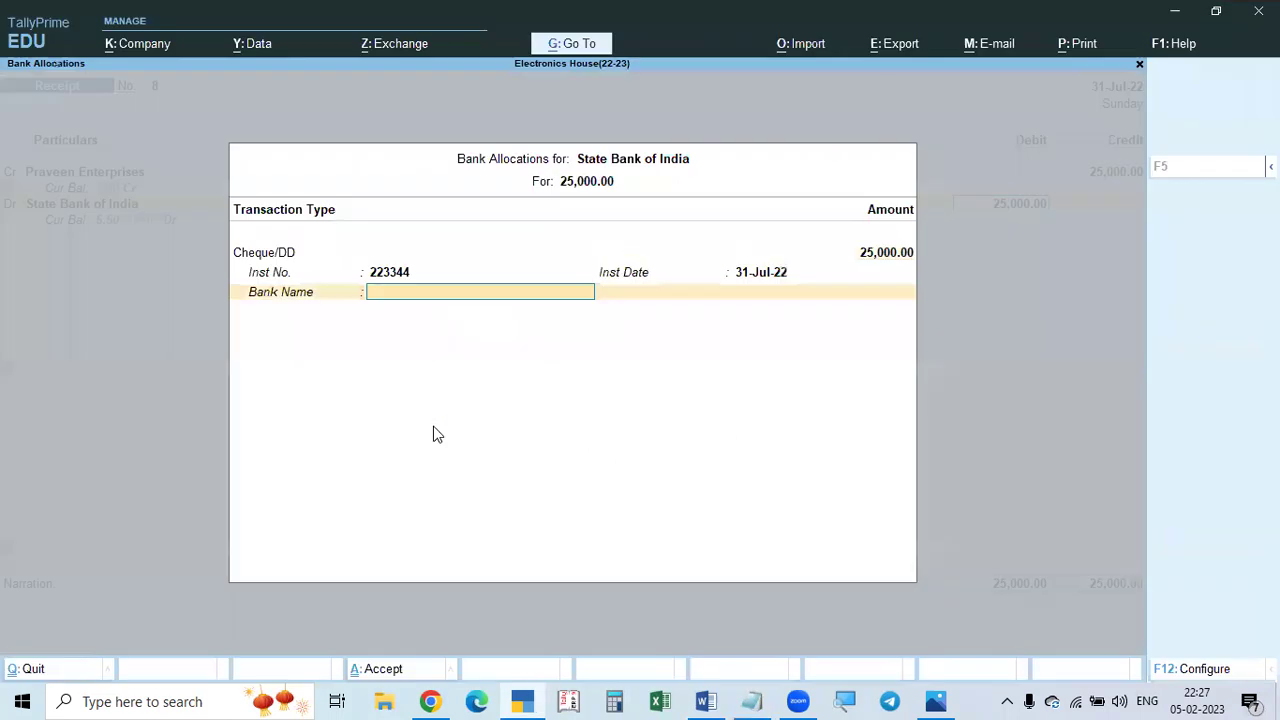
{"action": "type", "text": "IC"}
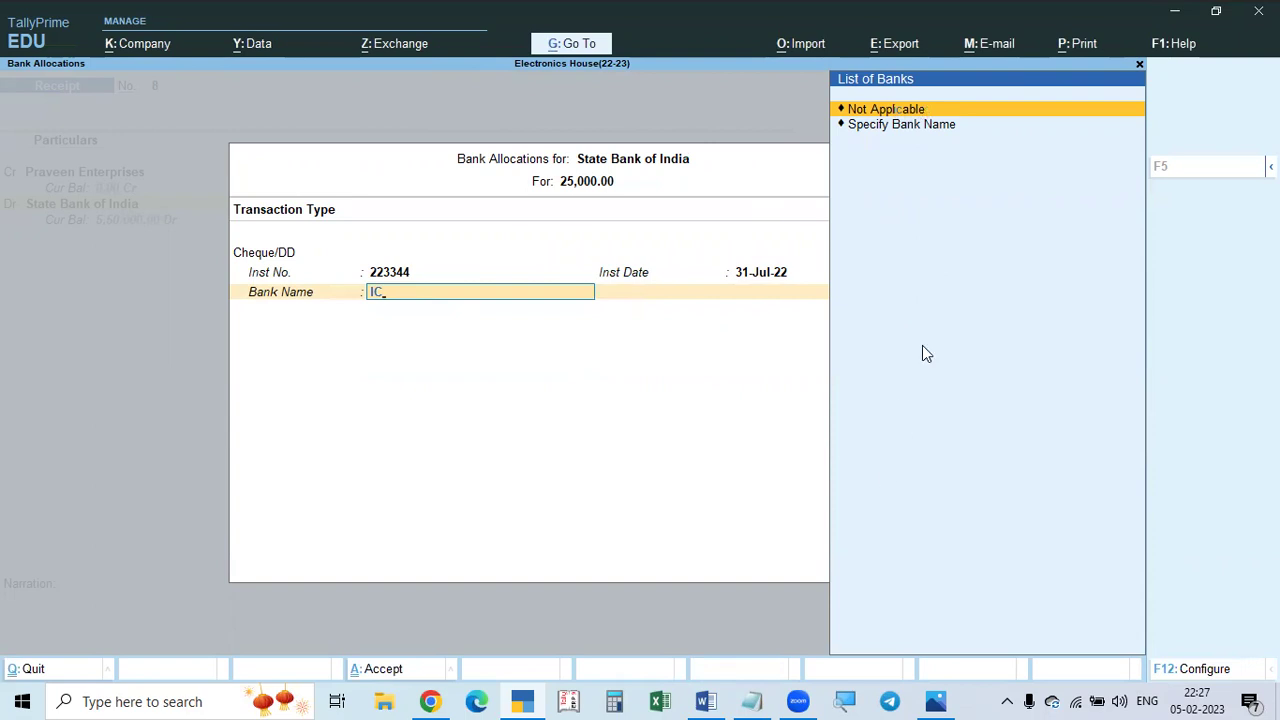
{"action": "left_click", "coordinate": [896, 126]}
{"action": "type", "text": "ICIC"}
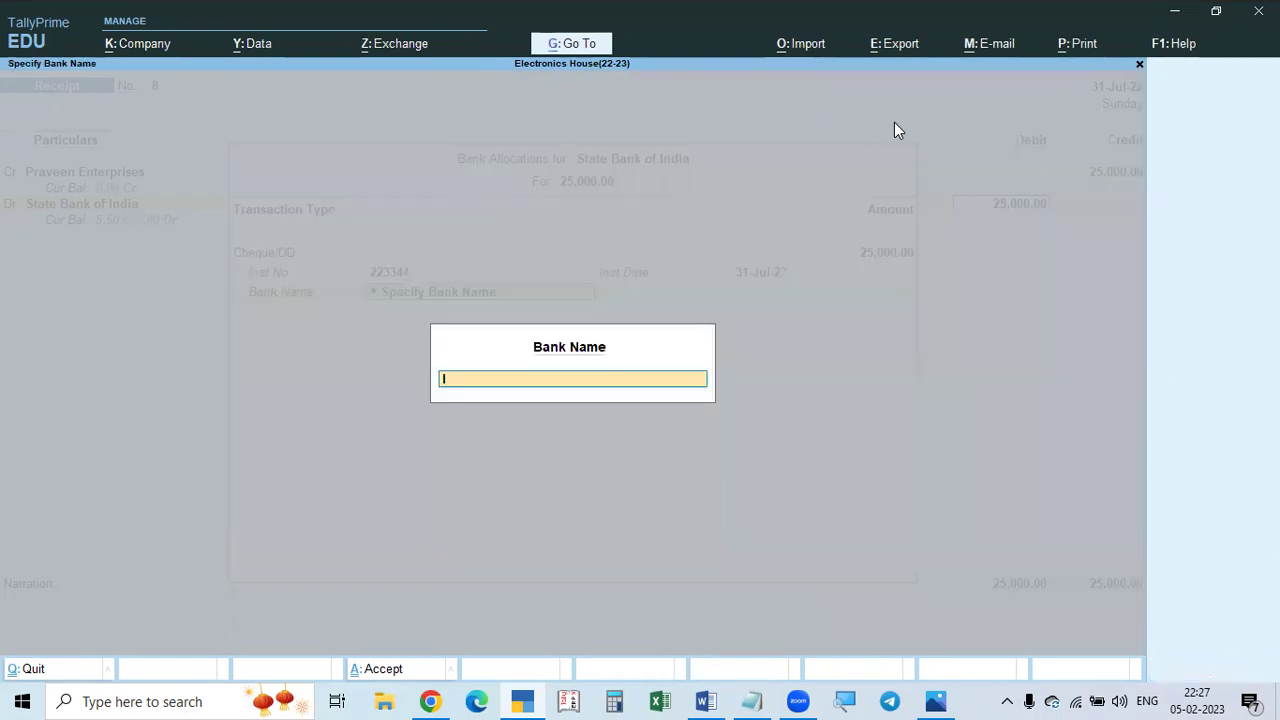
{"action": "type", "text": "I Bank"}
{"action": "key", "text": "Return"}
{"action": "key", "text": "Return"}
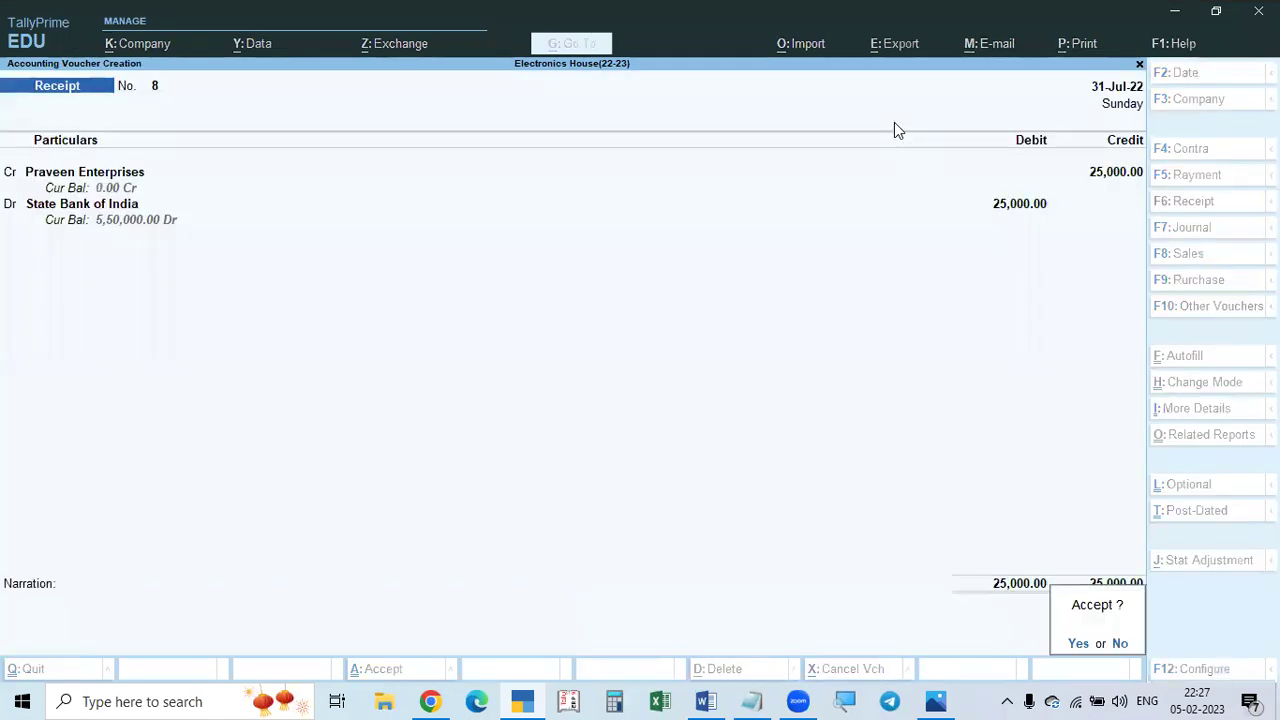
Review Praveen Enterprises' cheque receipt and its State Bank of India deposit in the TALLY PRIME PROBLEMS notes against TallyPrime.
{"action": "key", "text": "alt+Tab"}
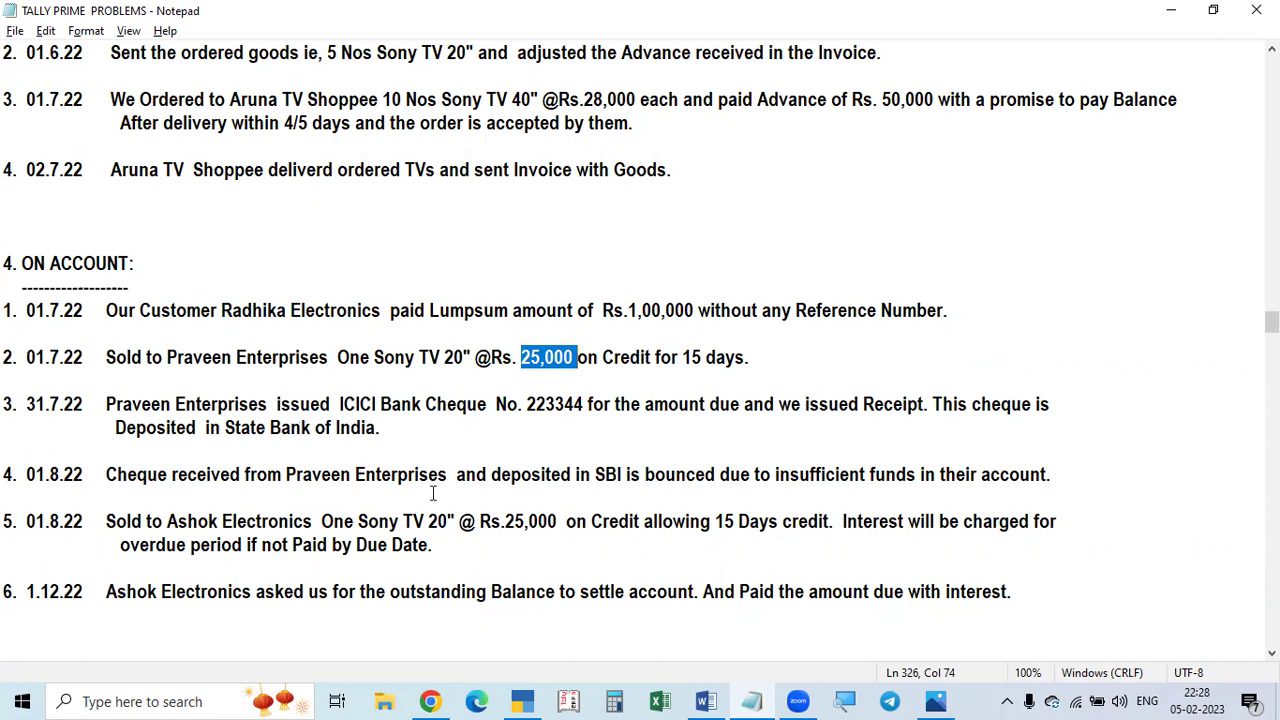
{"action": "left_click_drag", "start_coordinate": [706, 406], "coordinate": [1060, 407]}
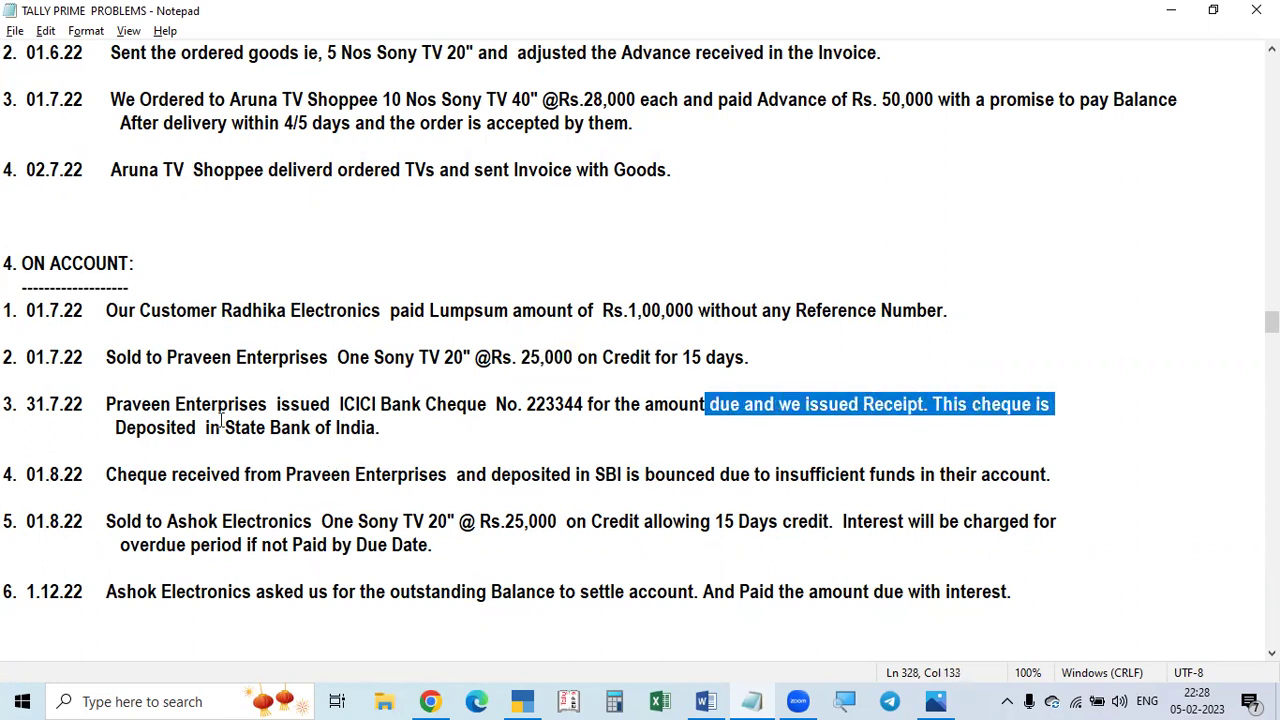
{"action": "left_click_drag", "start_coordinate": [222, 427], "coordinate": [400, 432]}
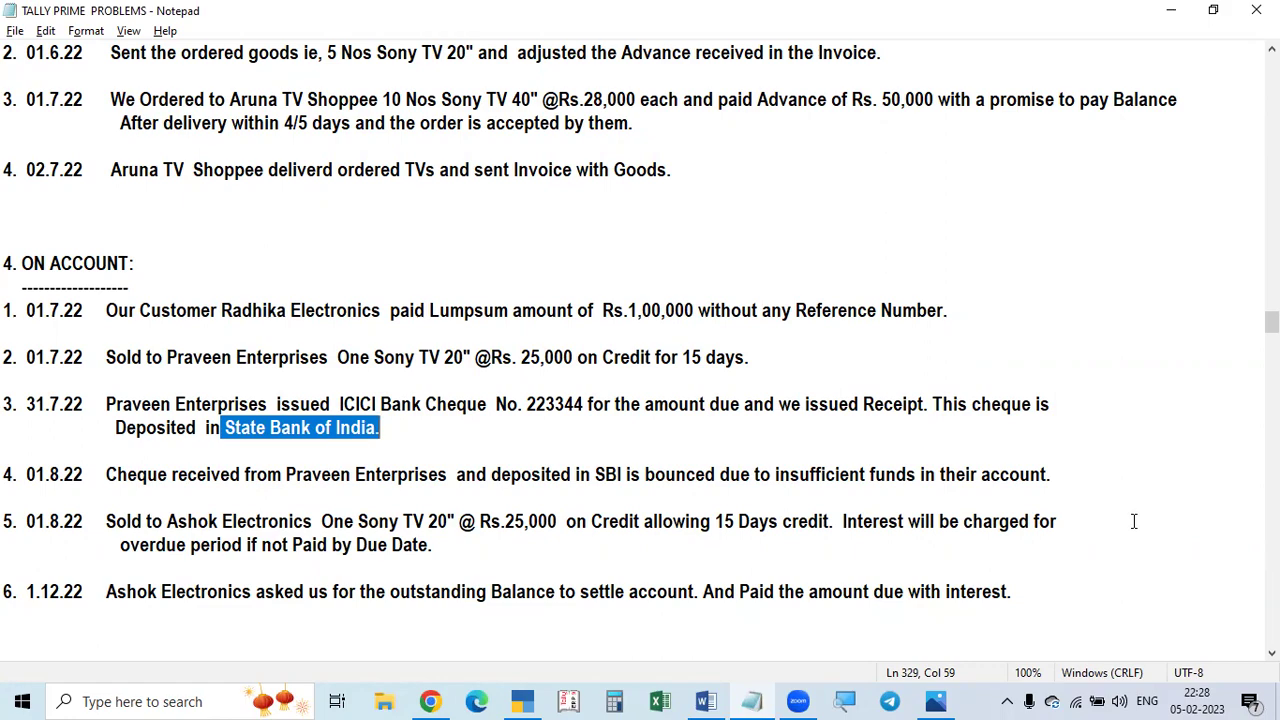
{"action": "key", "text": "alt+Tab"}
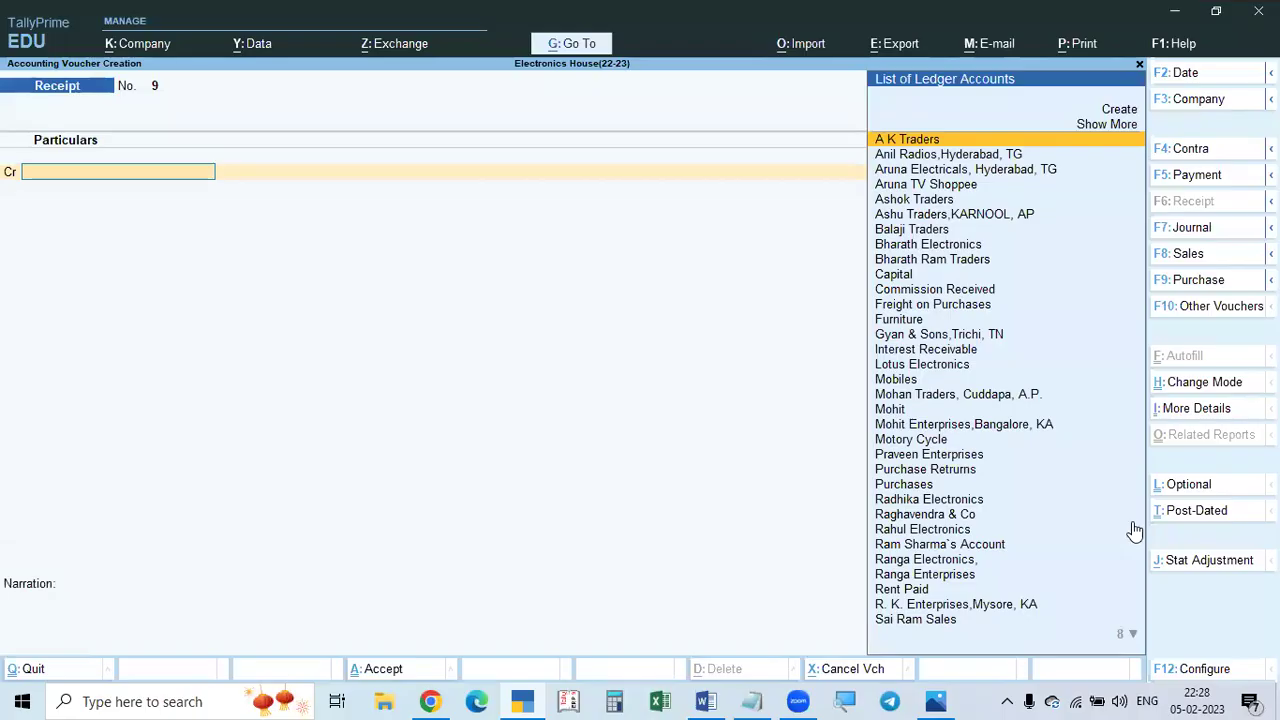
{"action": "key", "text": "alt+Tab"}
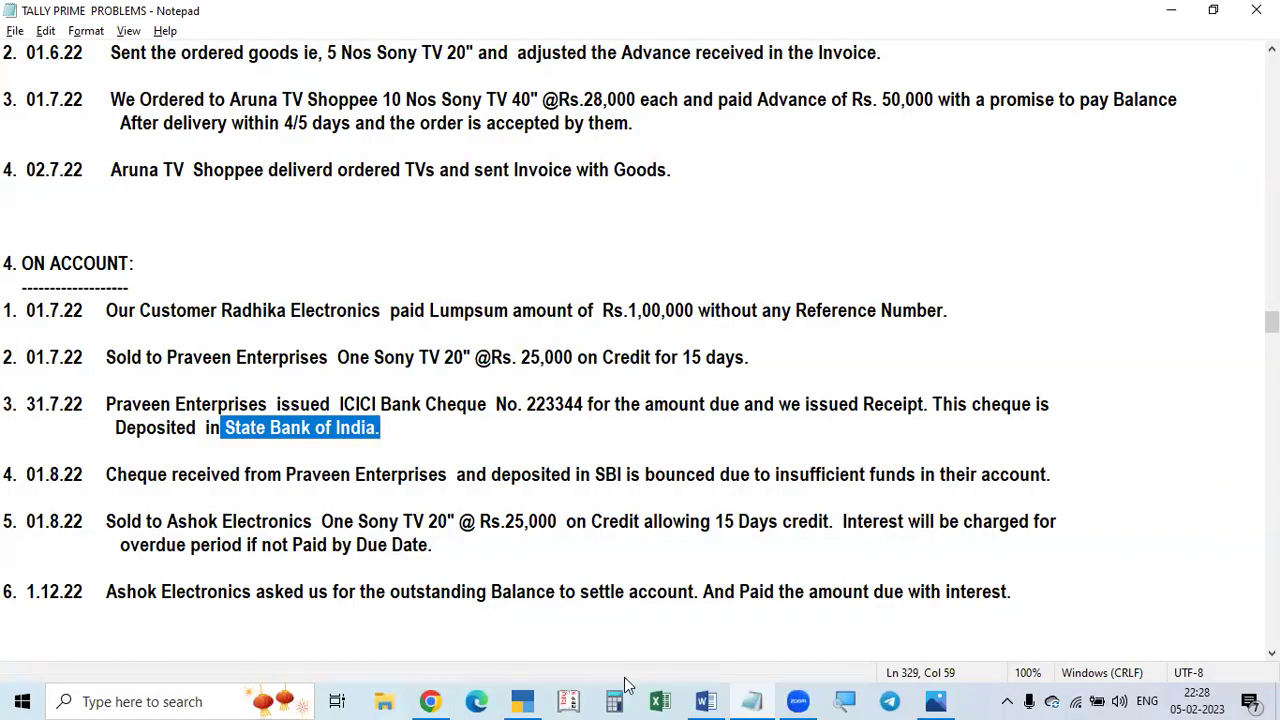
{"action": "key", "text": "alt+Tab"}
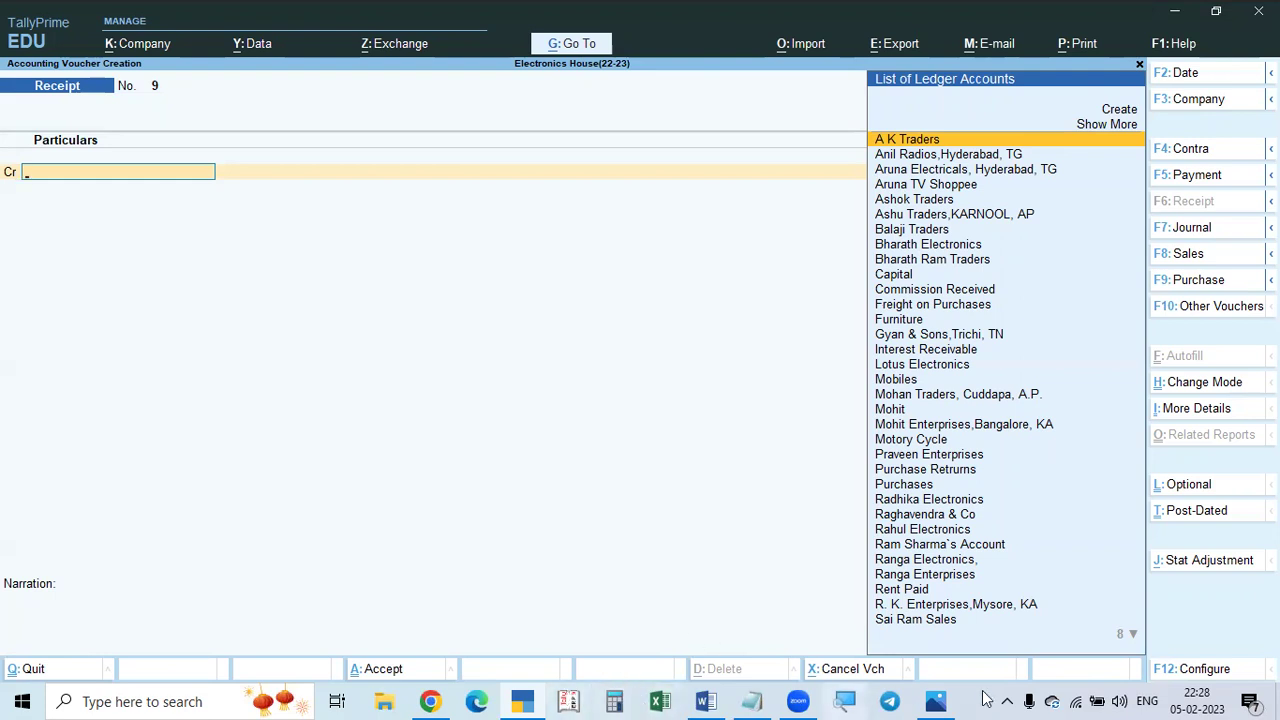
Start a journal voucher dated 1-Aug-22 for the bounced cheque in item 4 of the notes.
{"action": "left_click", "coordinate": [1189, 227]}
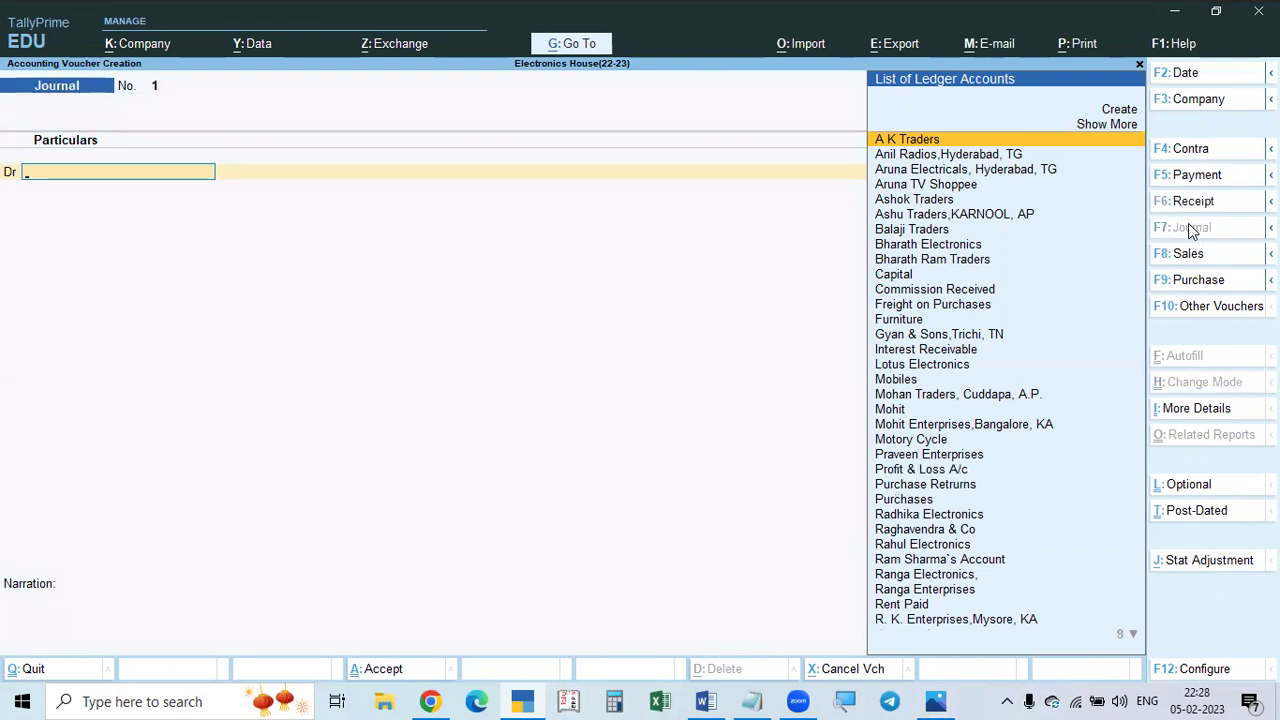
{"action": "key", "text": "alt+Tab"}
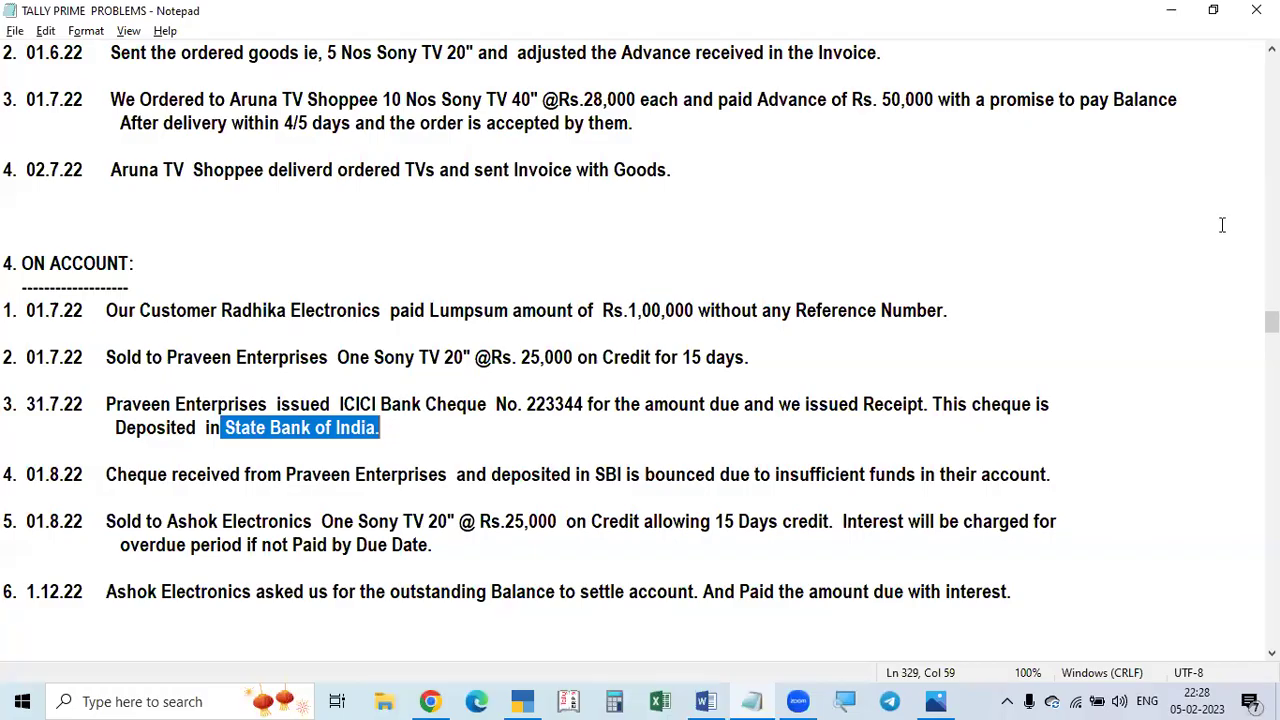
{"action": "type", "text": "3"}
{"action": "left_click_drag", "start_coordinate": [26, 474], "coordinate": [34, 474]}
{"action": "key", "text": "alt+Tab"}
{"action": "key", "text": "F2"}
{"action": "type", "text": "1.8"}
{"action": "key", "text": "Return"}
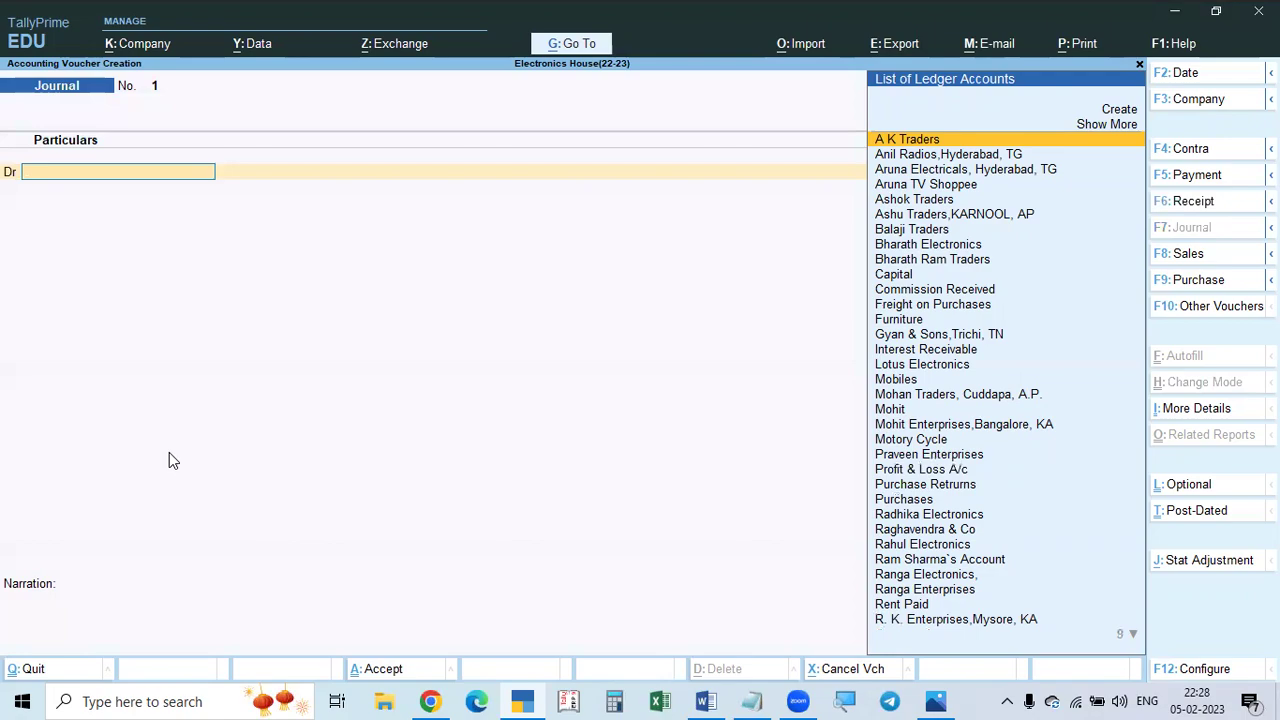
Debit Praveen Enterprises with 25,000 in the journal voucher, following the notes.
{"action": "key", "text": "alt+Tab"}
{"action": "key", "text": "alt+Tab"}
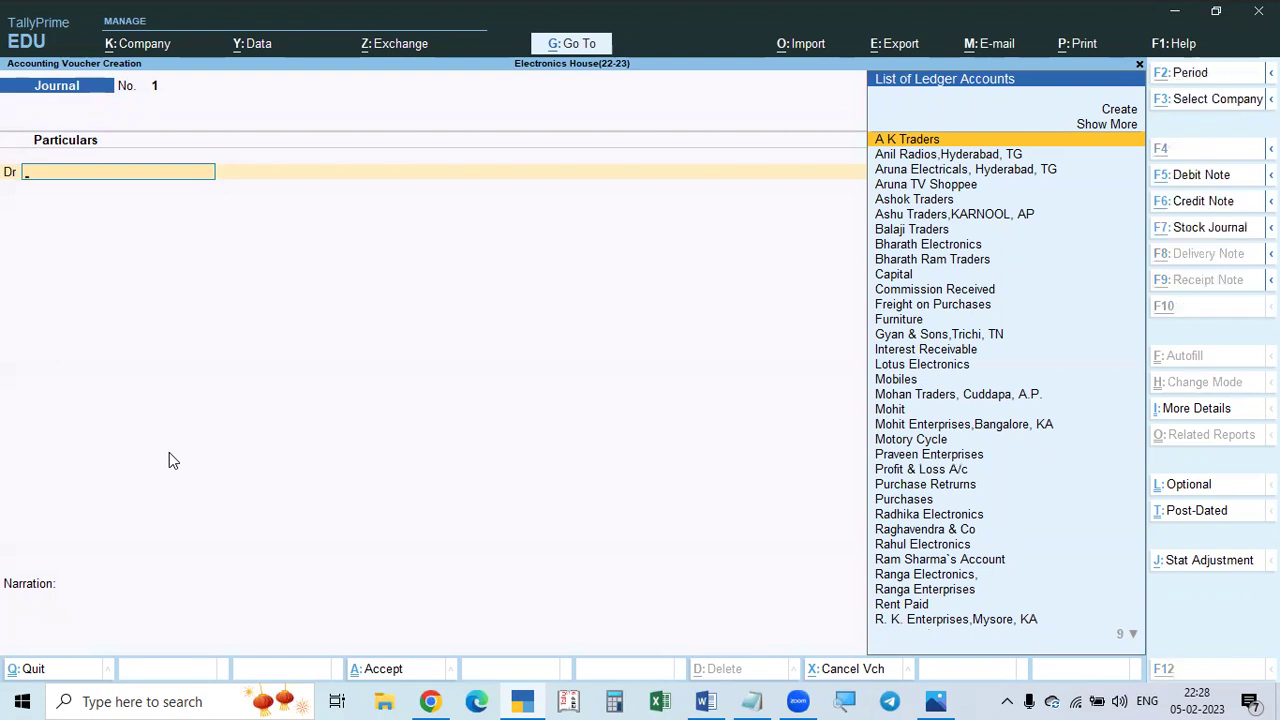
{"action": "key", "text": "alt+Tab"}
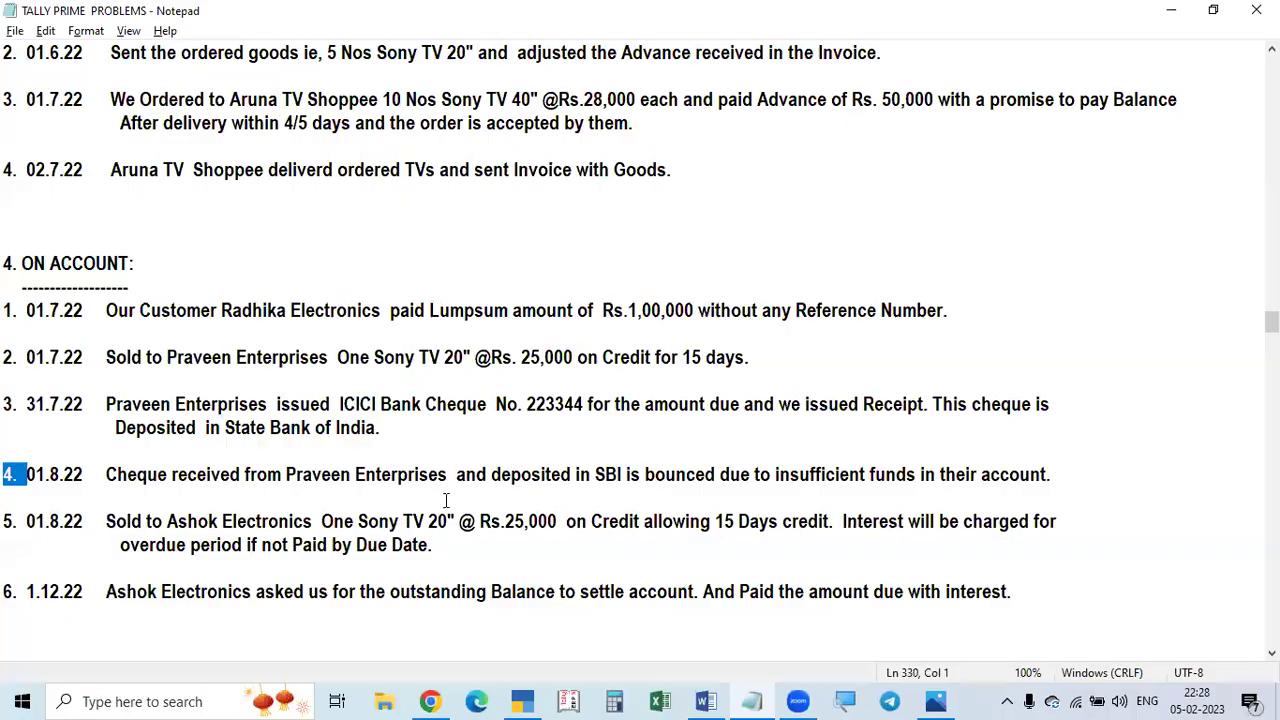
{"action": "key", "text": "alt+Tab"}
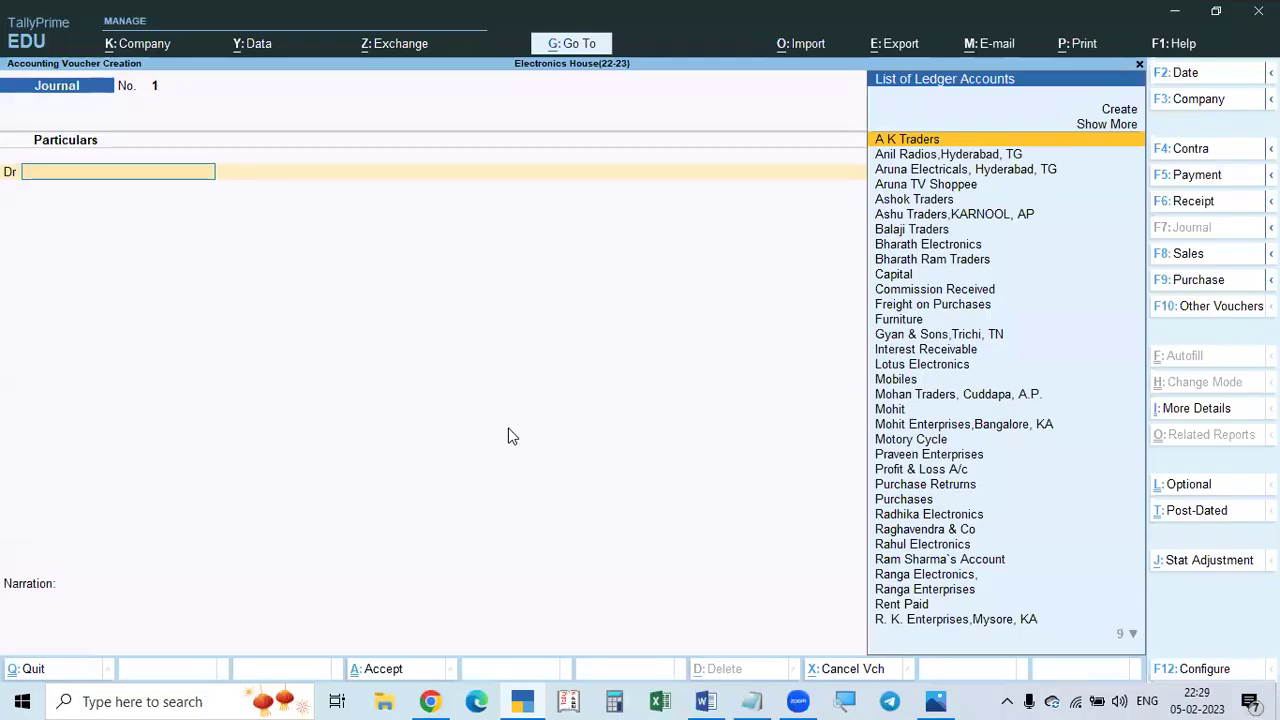
{"action": "type", "text": "PRAVE"}
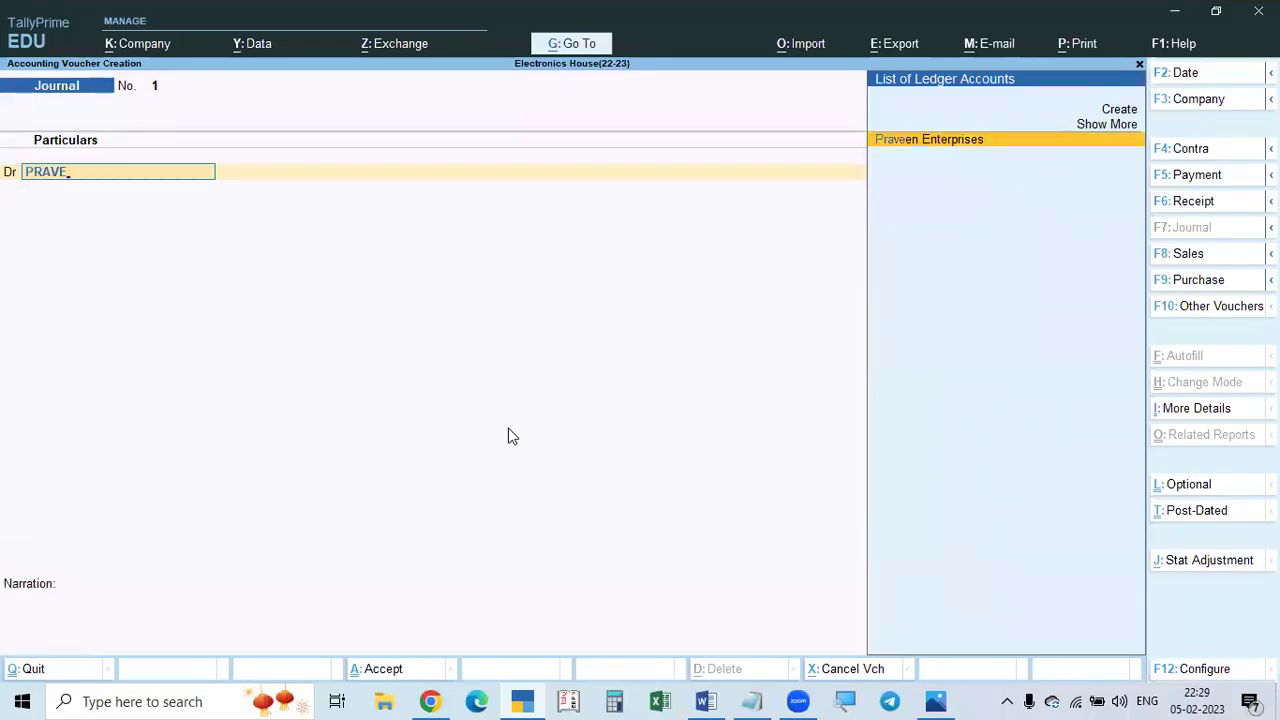
{"action": "key", "text": "Return"}
{"action": "key", "text": "alt+Tab"}
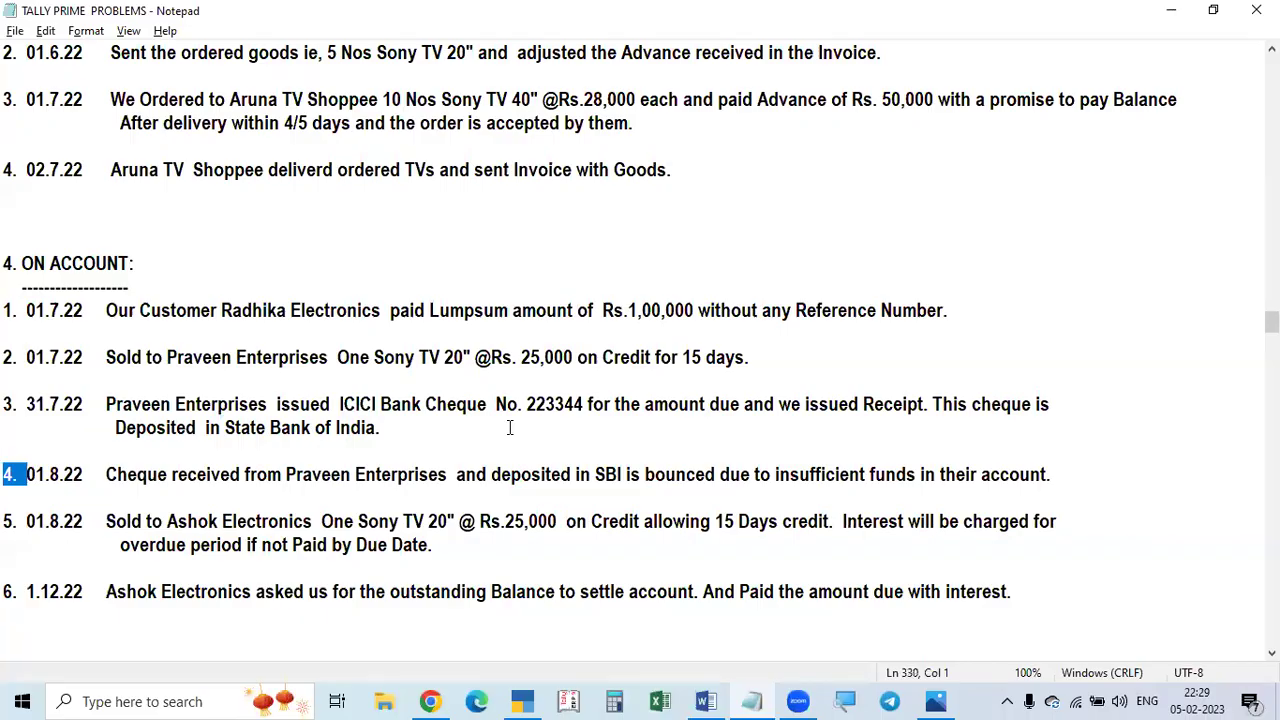
{"action": "key", "text": "alt+Tab"}
{"action": "key", "text": "alt+Tab"}
{"action": "key", "text": "alt+Tab"}
{"action": "type", "text": "25000"}
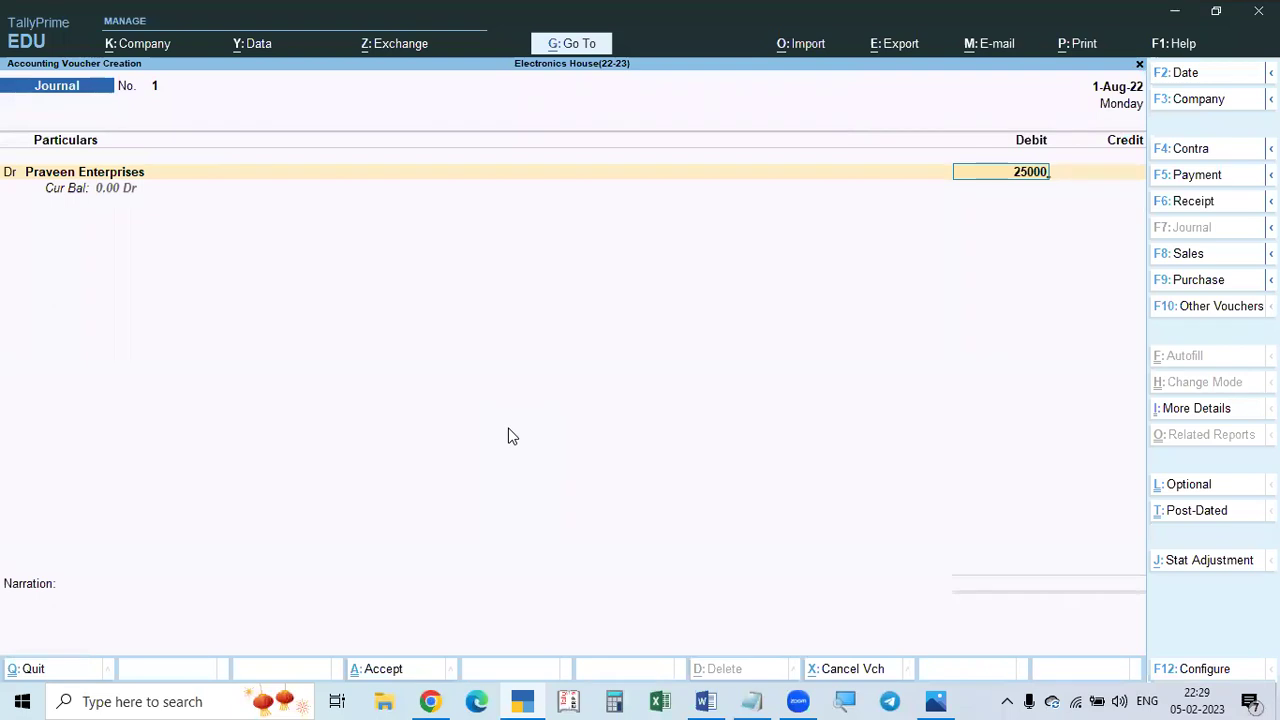
{"action": "key", "text": "Return"}
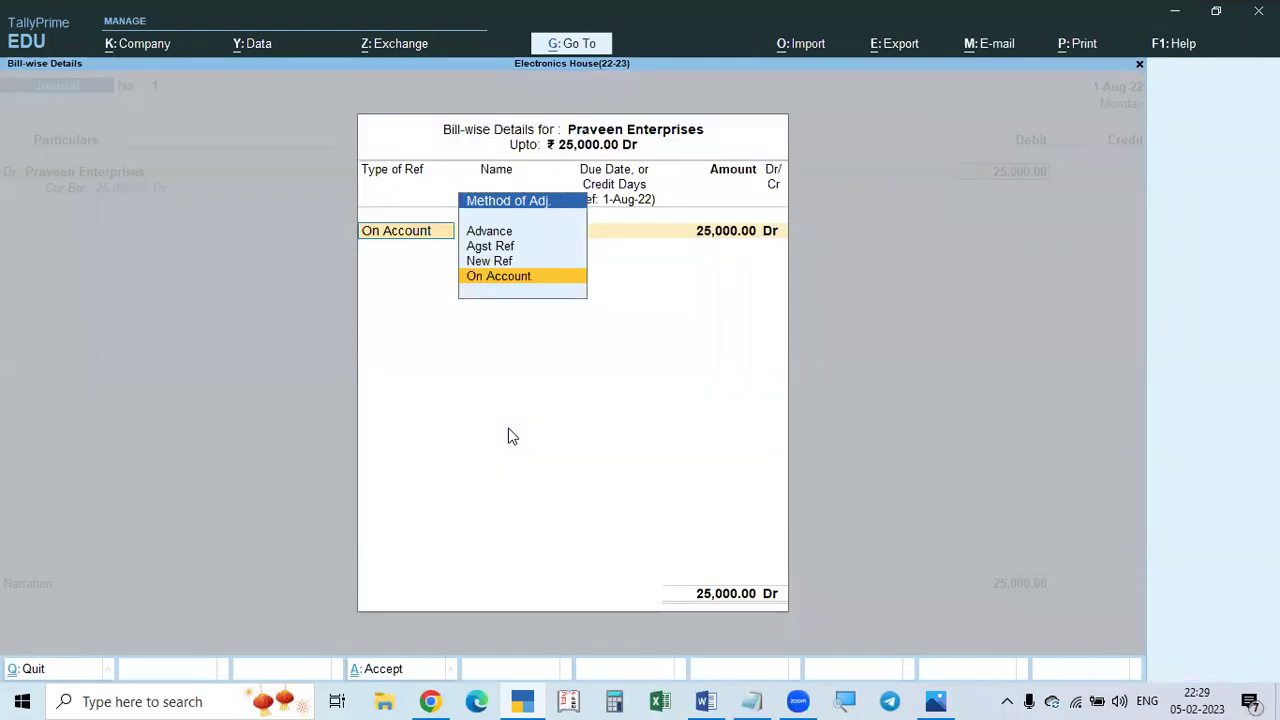
{"action": "key", "text": "Up"}
{"action": "key", "text": "Up"}
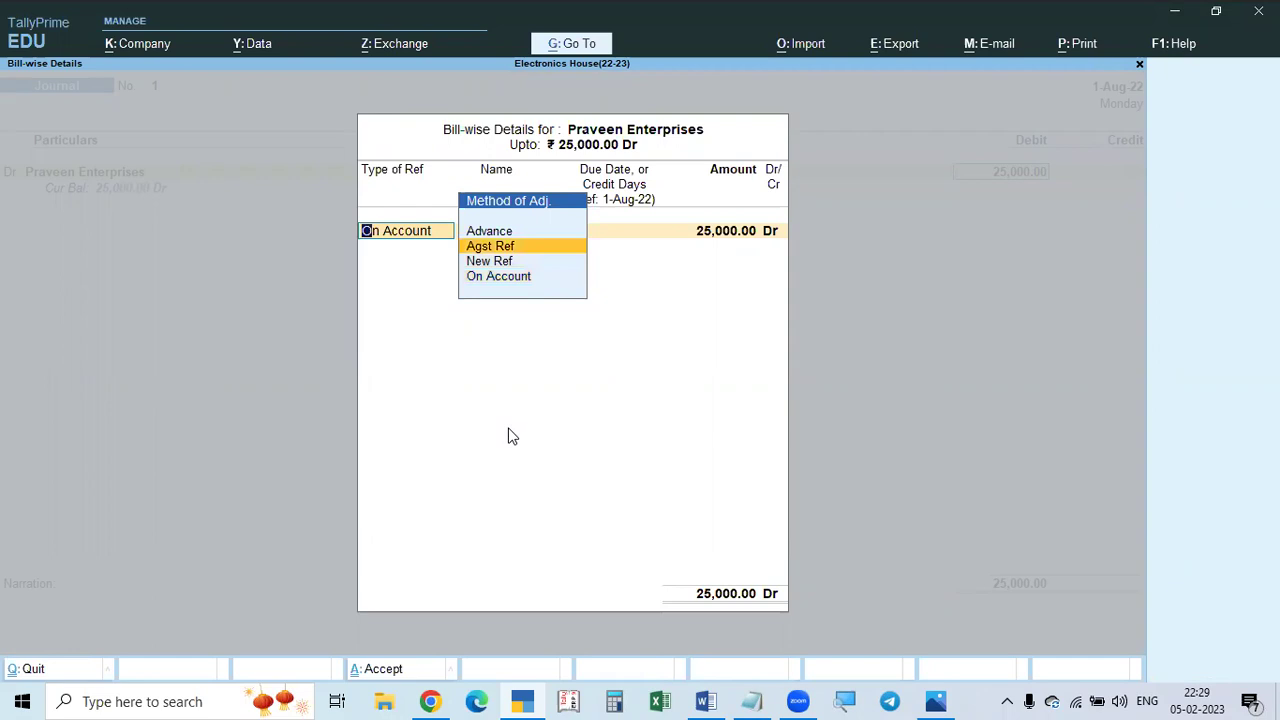
{"action": "key", "text": "Return"}
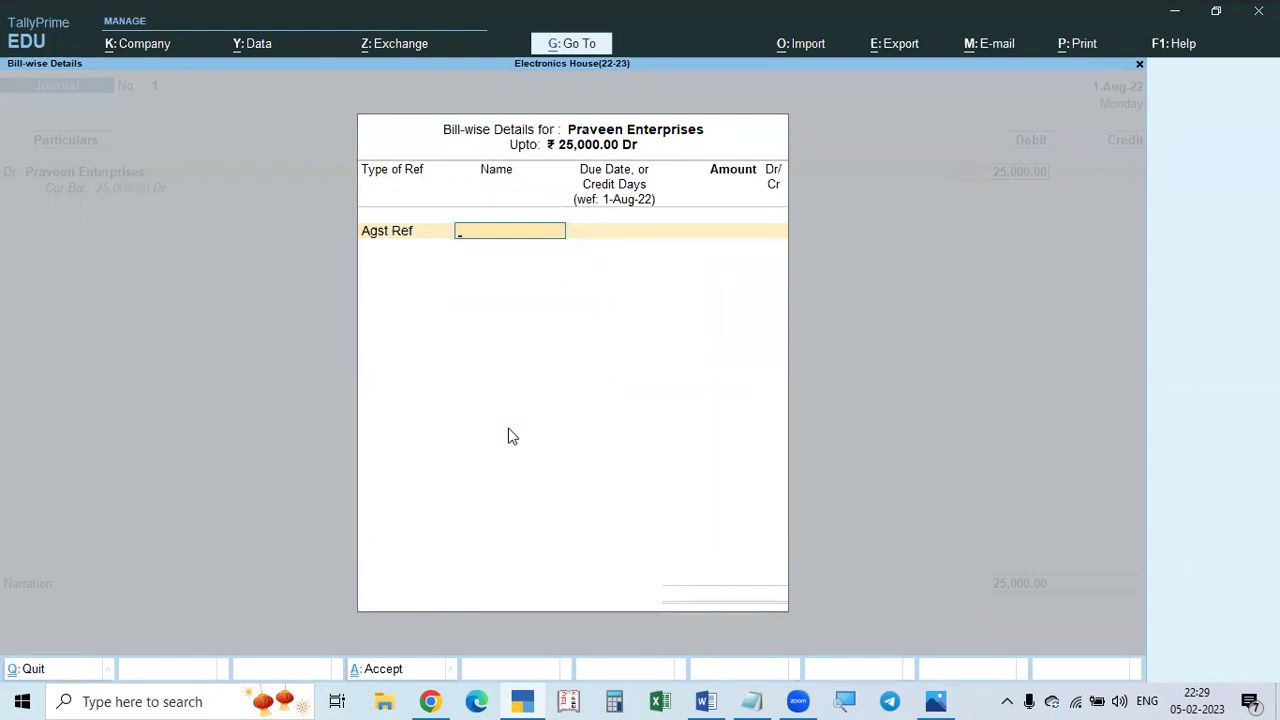
{"action": "key", "text": "BackSpace"}
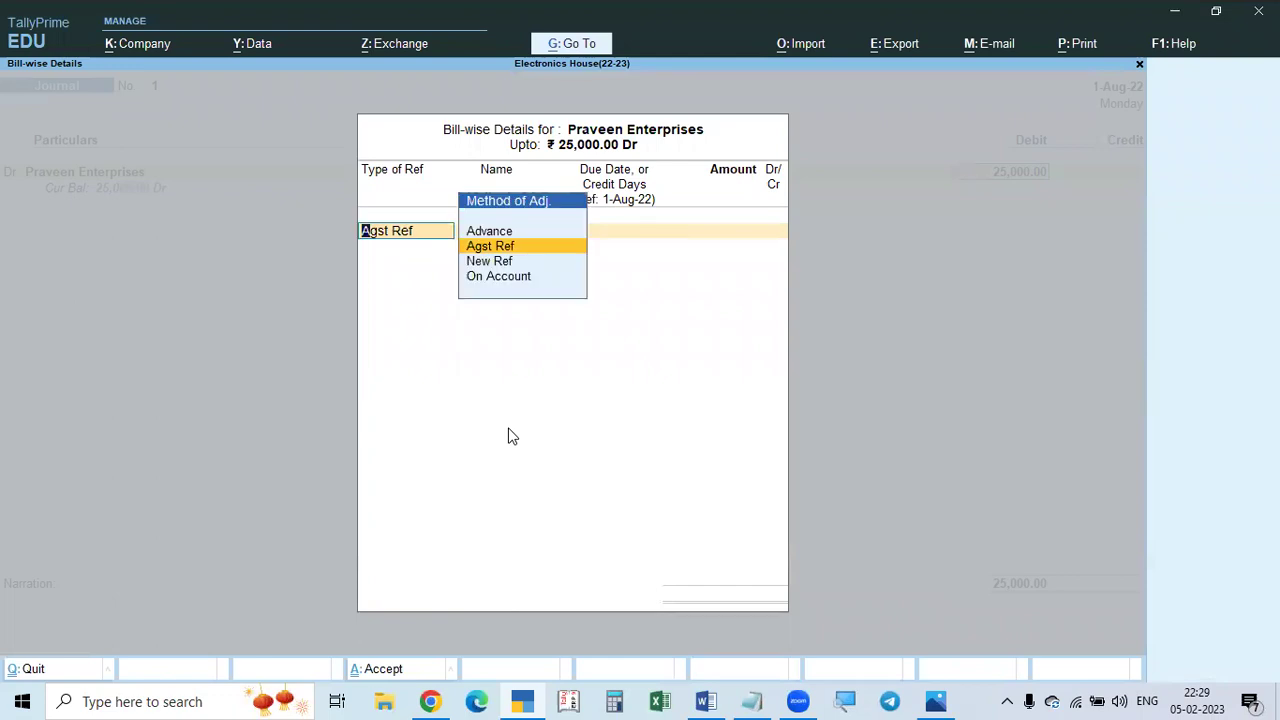
Allocate Praveen Enterprises' 25,000 debit as On Account in the bill-wise details.
{"action": "key", "text": "Down"}
{"action": "key", "text": "Down"}
{"action": "key", "text": "Return"}
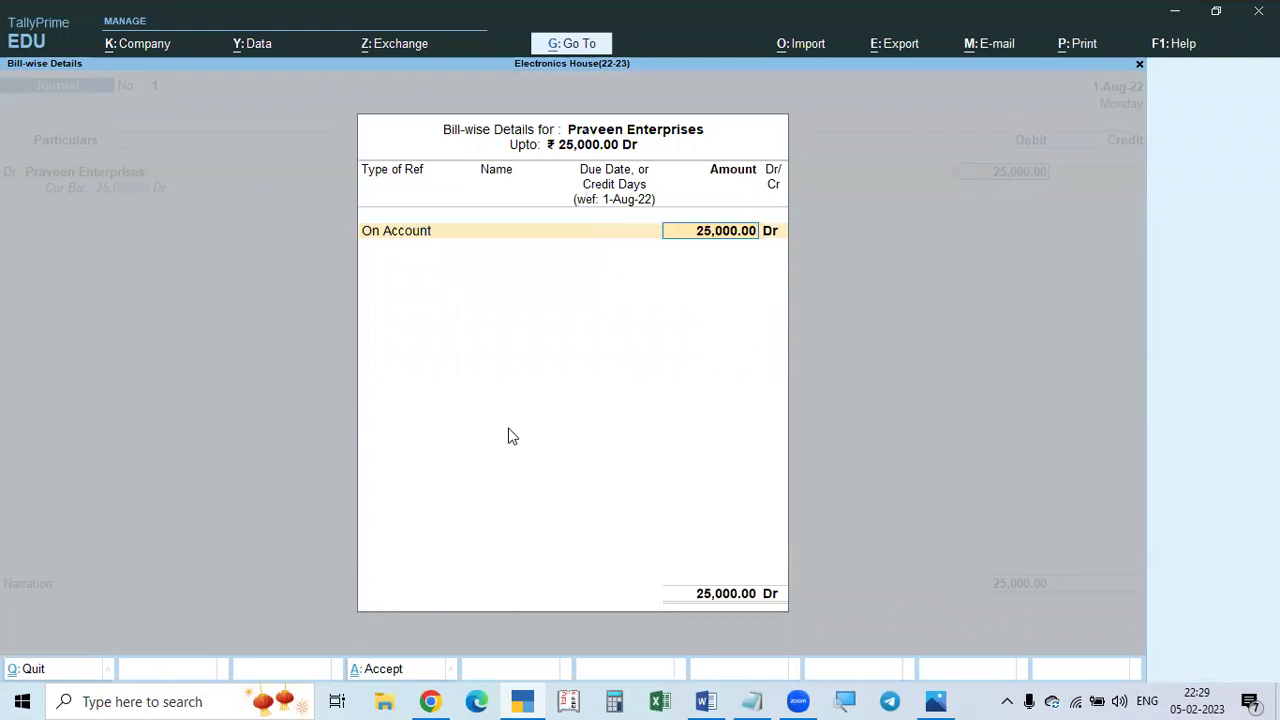
{"action": "key", "text": "Return"}
{"action": "key", "text": "Return"}
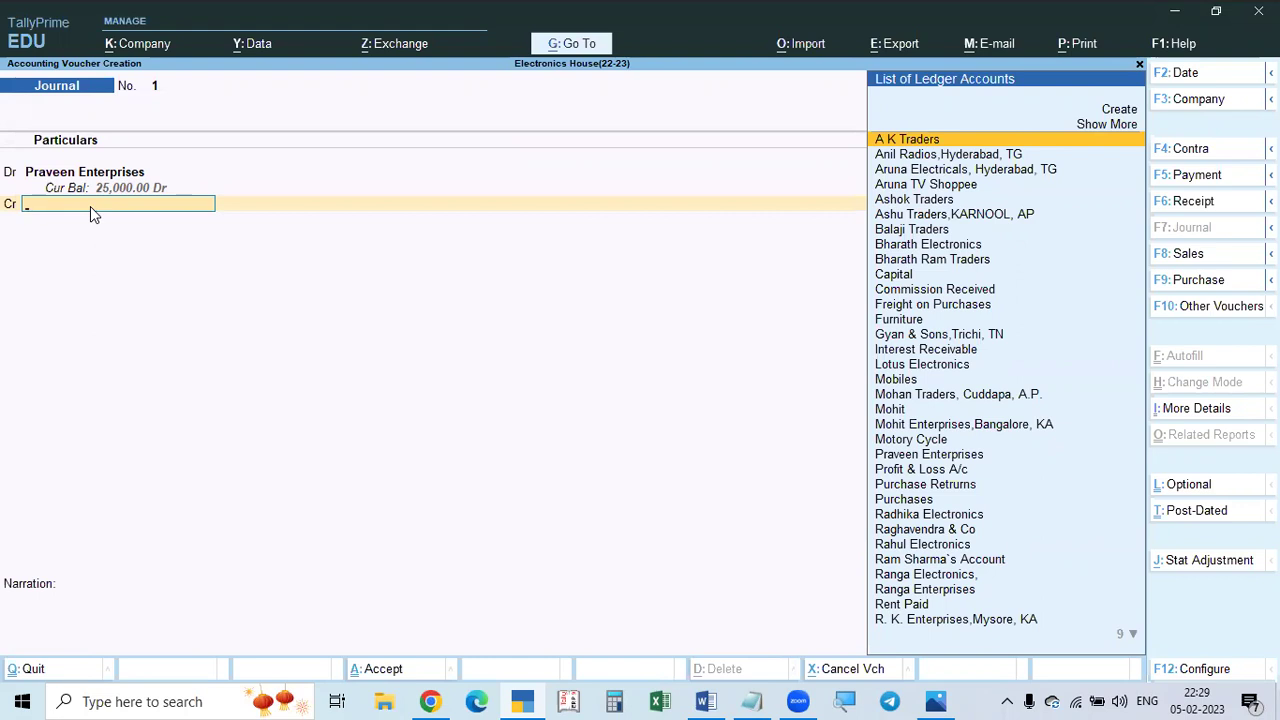
Credit State Bank of India with 25,000 in the journal voucher.
{"action": "type", "text": "STATE"}
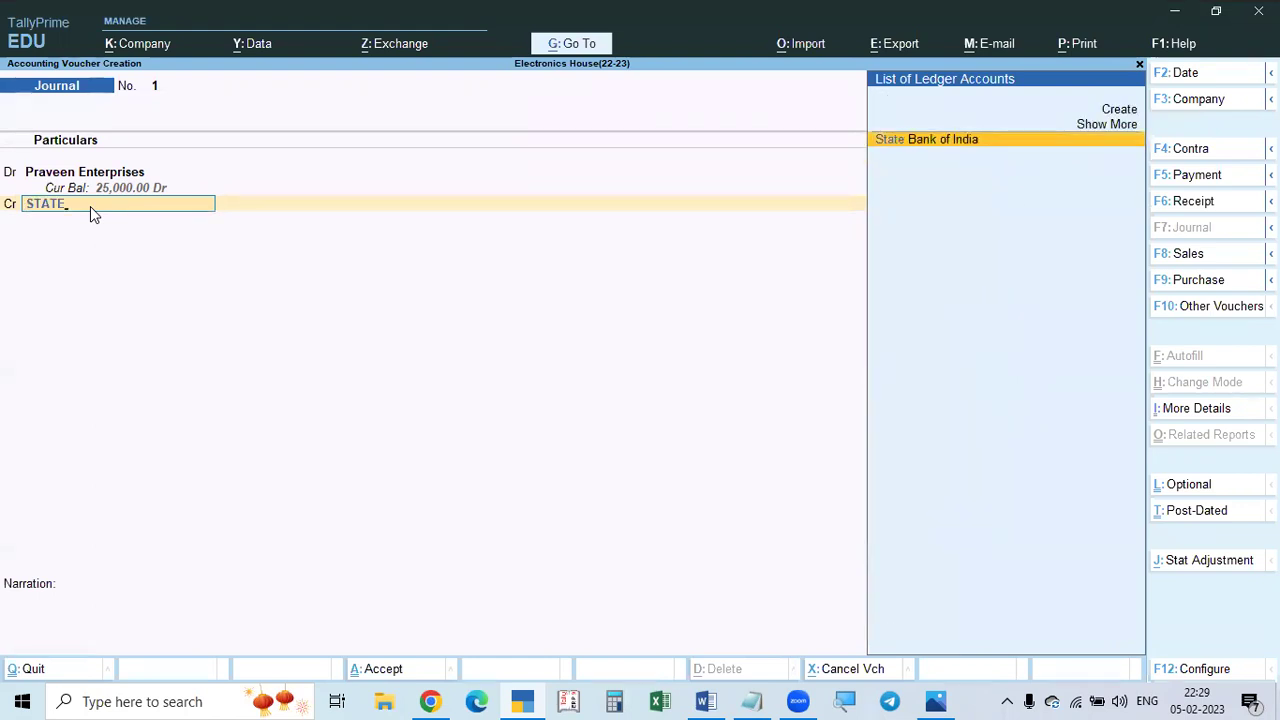
{"action": "key", "text": "Return"}
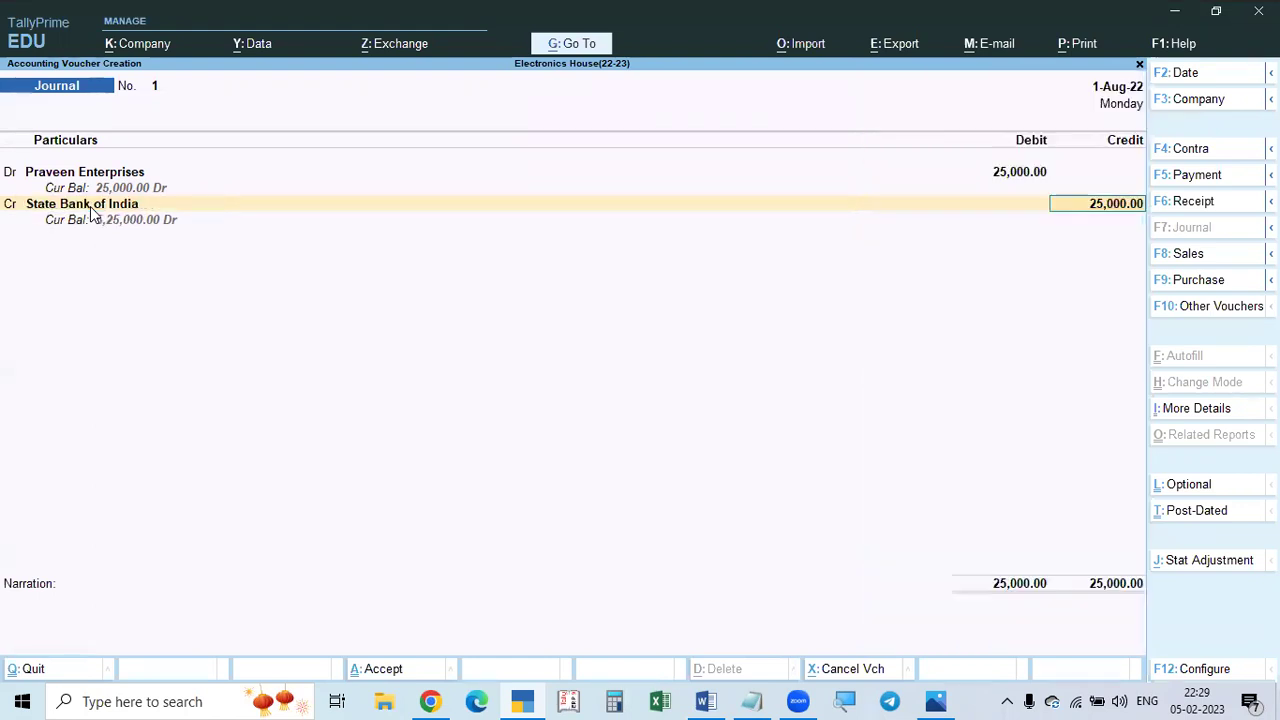
{"action": "key", "text": "Return"}
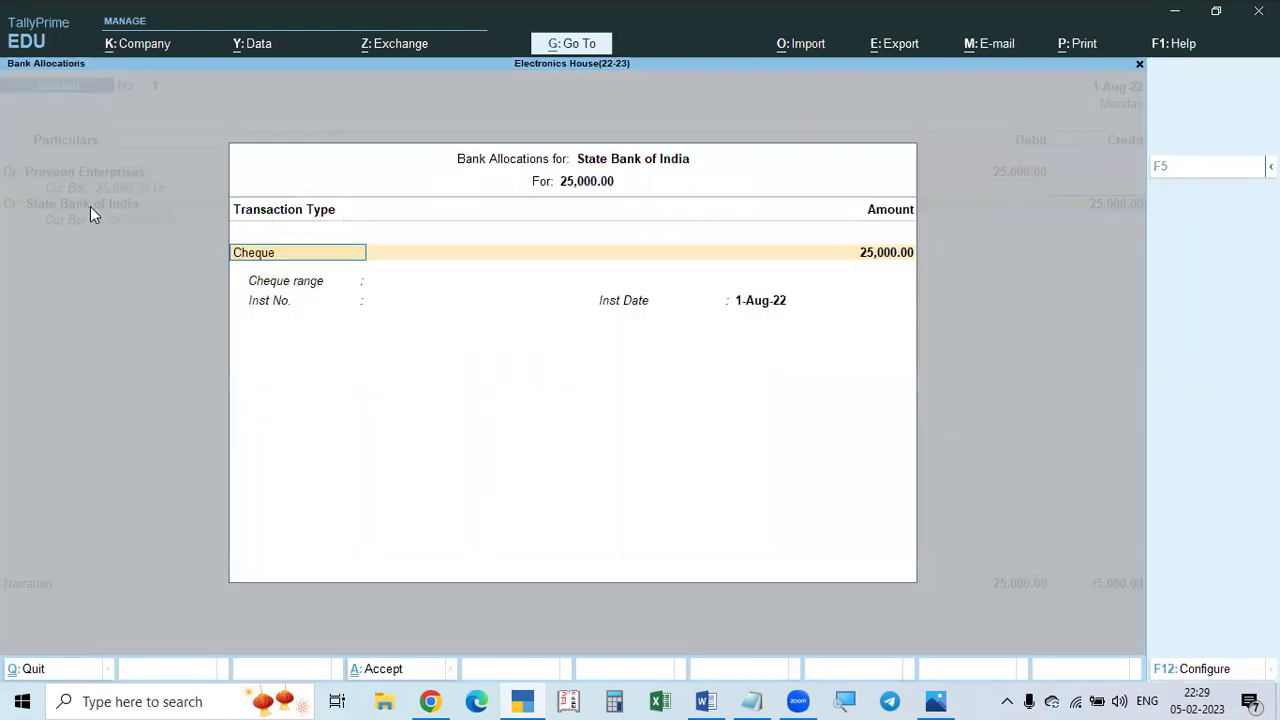
Complete the bank allocation as Cheque with range Not Applicable, instrument number 223344 and date 1-Aug-22.
{"action": "key", "text": "Return"}
{"action": "key", "text": "Return"}
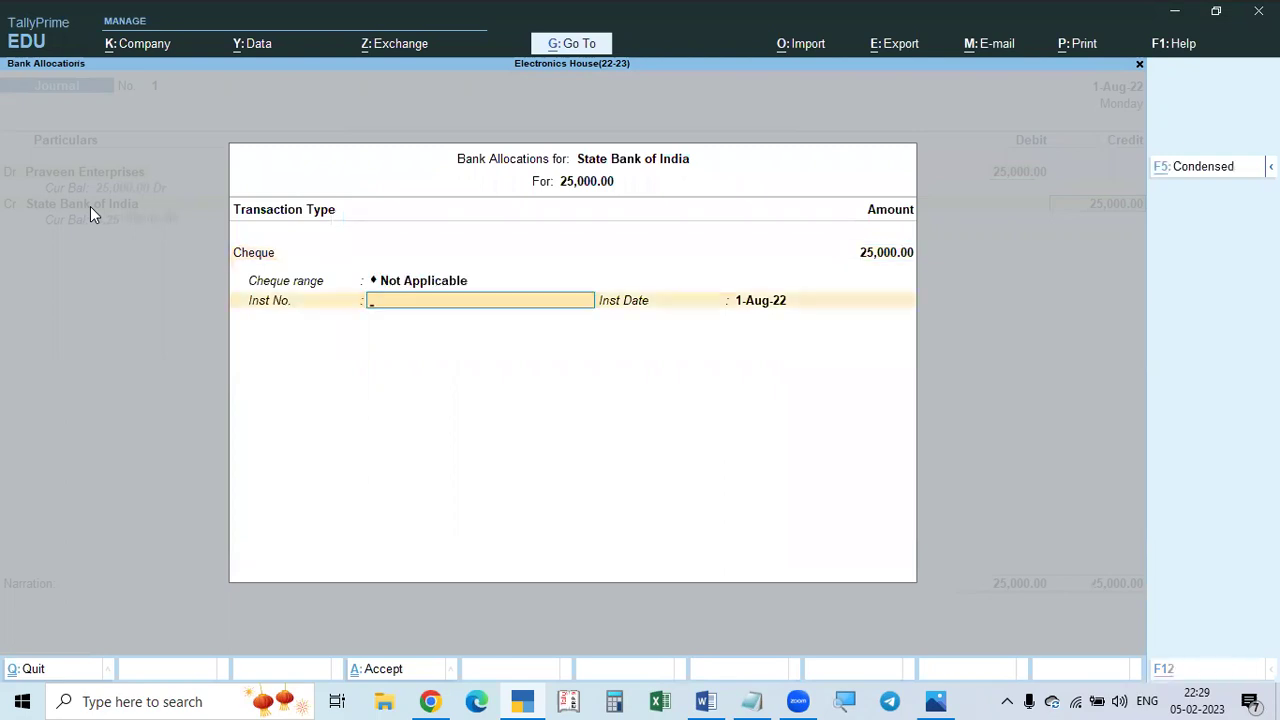
{"action": "key", "text": "alt+Tab"}
{"action": "key", "text": "alt+Tab"}
{"action": "type", "text": "223344"}
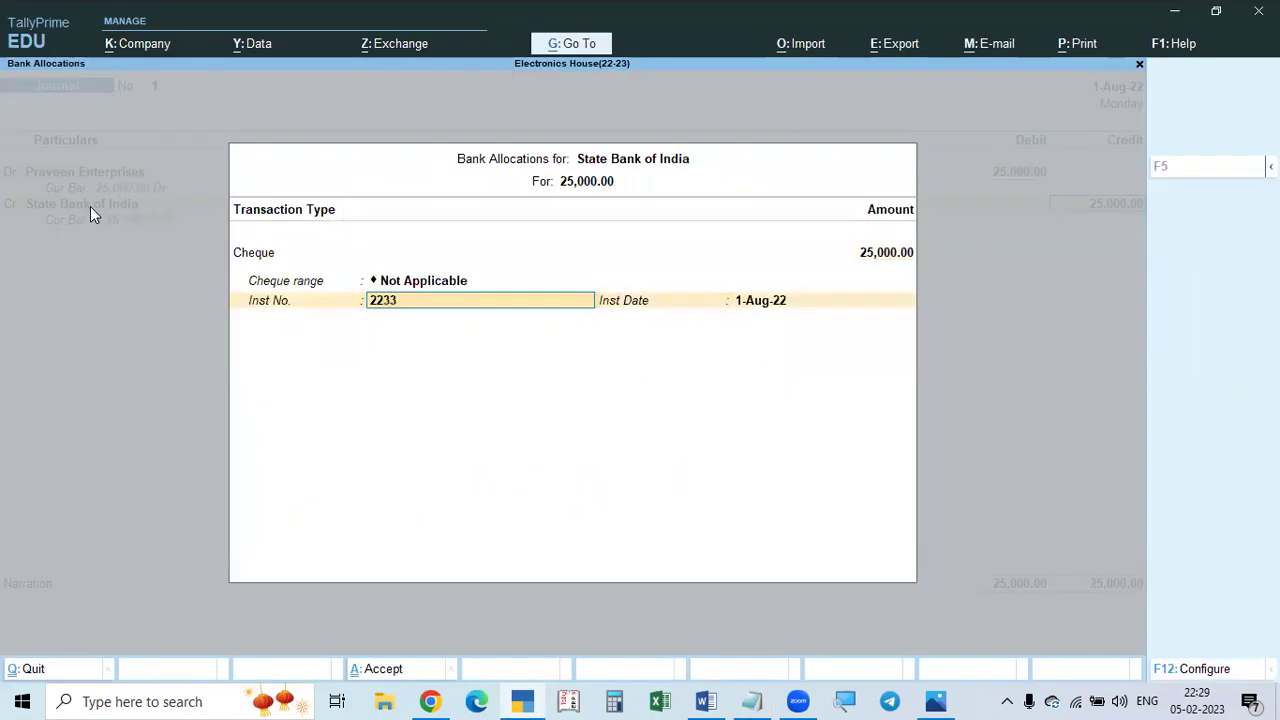
{"action": "key", "text": "Return"}
{"action": "key", "text": "Return"}
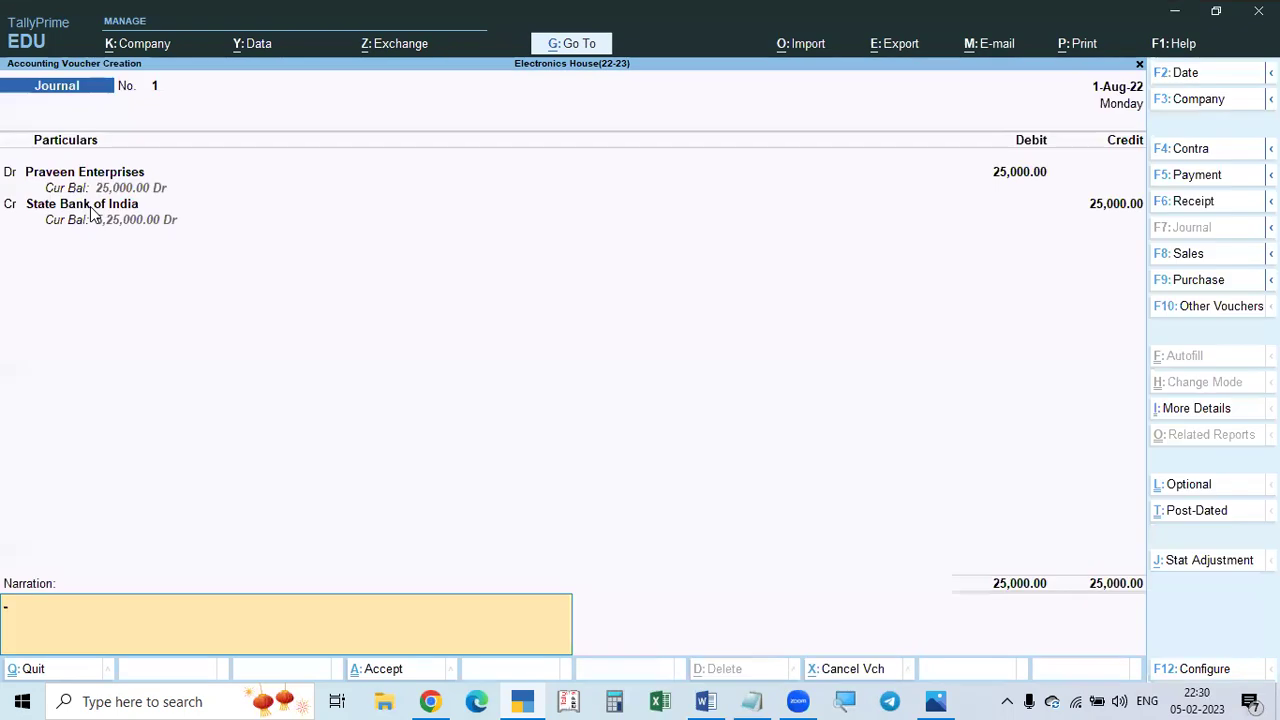
Enter the narration CHEQUE BOUNCED in the journal voucher and save it.
{"action": "type", "text": "CHEQUE BOUNCED"}
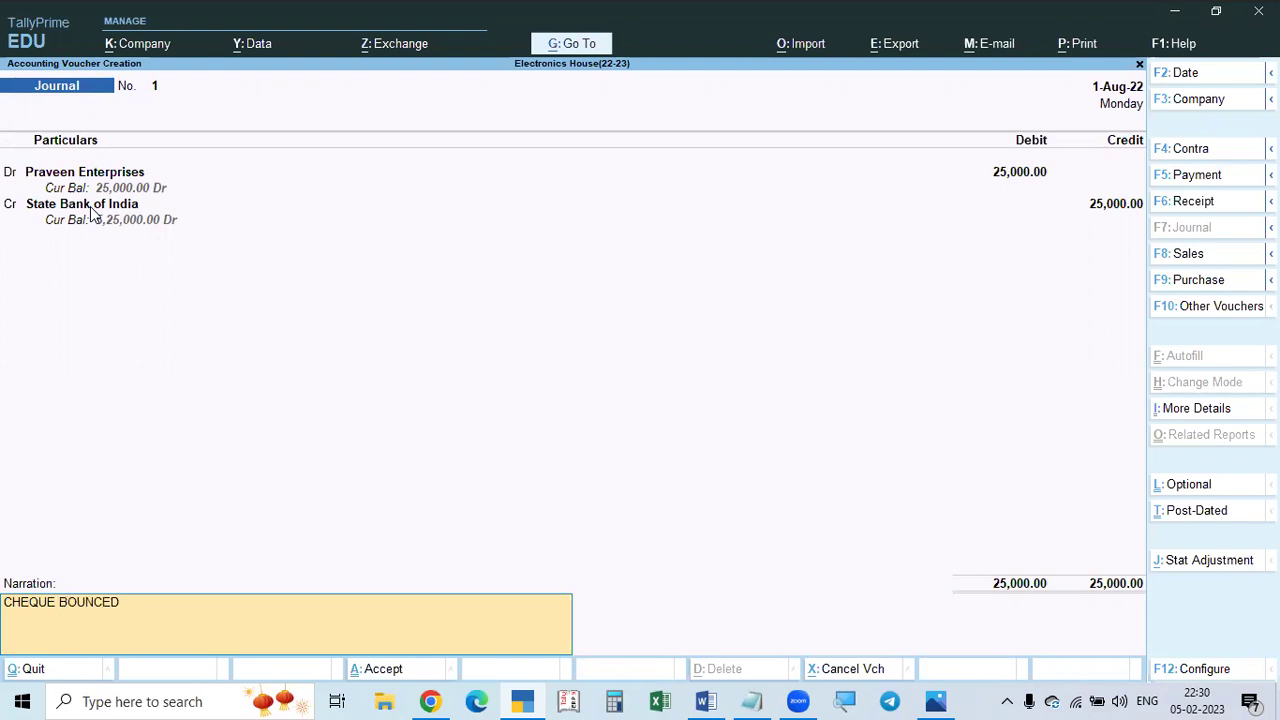
{"action": "key", "text": "Return"}
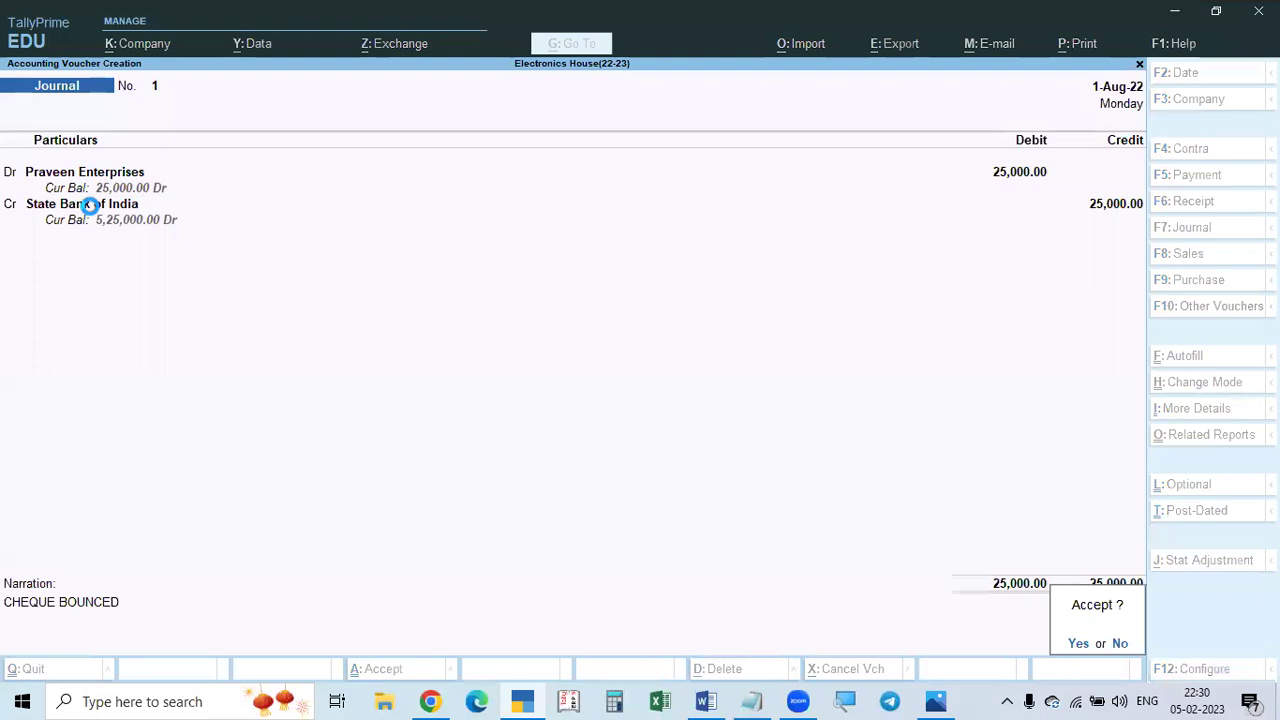
{"action": "key", "text": "Return"}
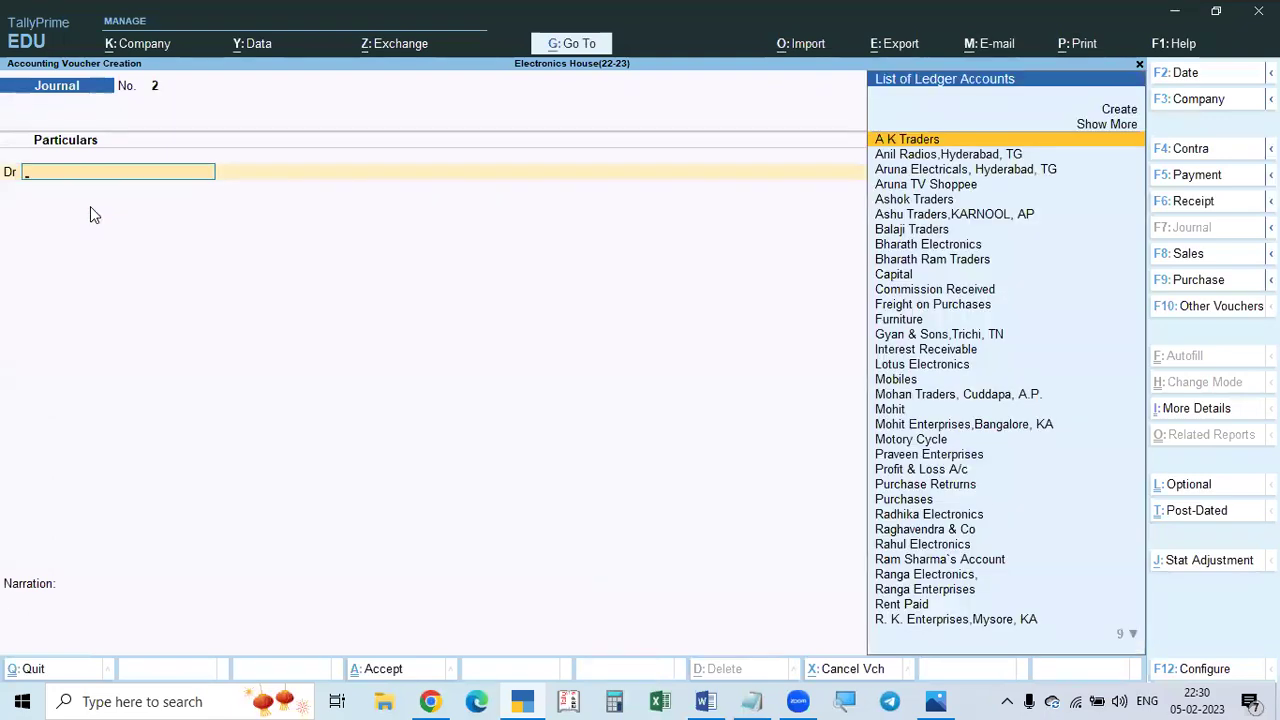
Switch to the Notepad notes and review exercise 4 on Praveen Enterprises' bounced cheque under On Account.
{"action": "key", "text": "alt+Tab"}
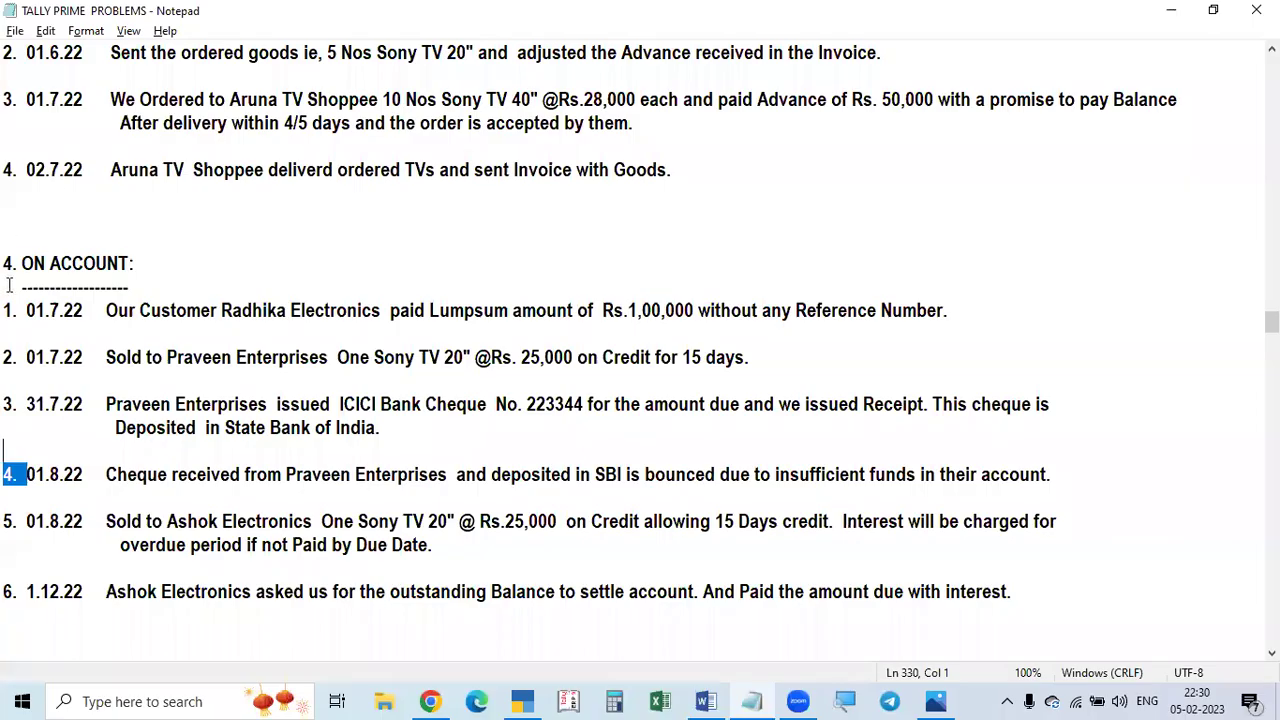
{"action": "left_click_drag", "start_coordinate": [97, 474], "coordinate": [1083, 474]}
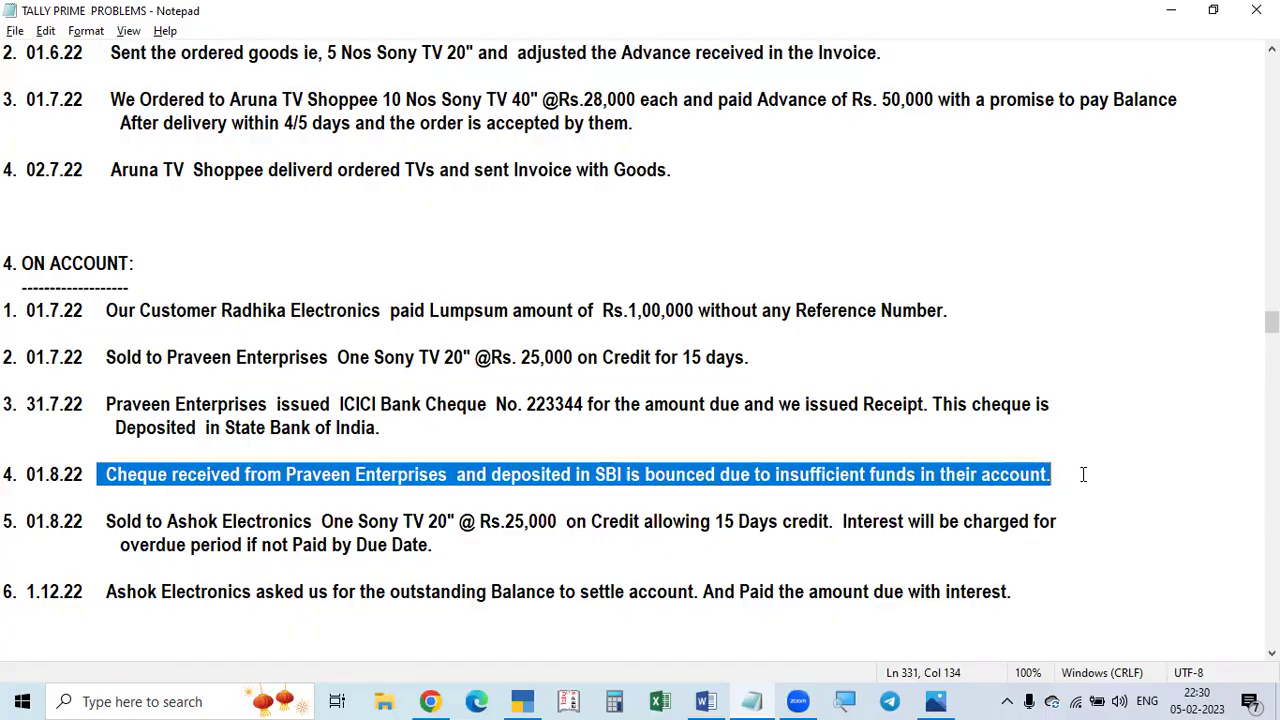
{"action": "key", "text": "alt+Tab"}
Leave voucher entry in TallyPrime and display the ledger vouchers of Praveen Enterprises.
{"action": "key", "text": "Escape"}
{"action": "key", "text": "Escape"}
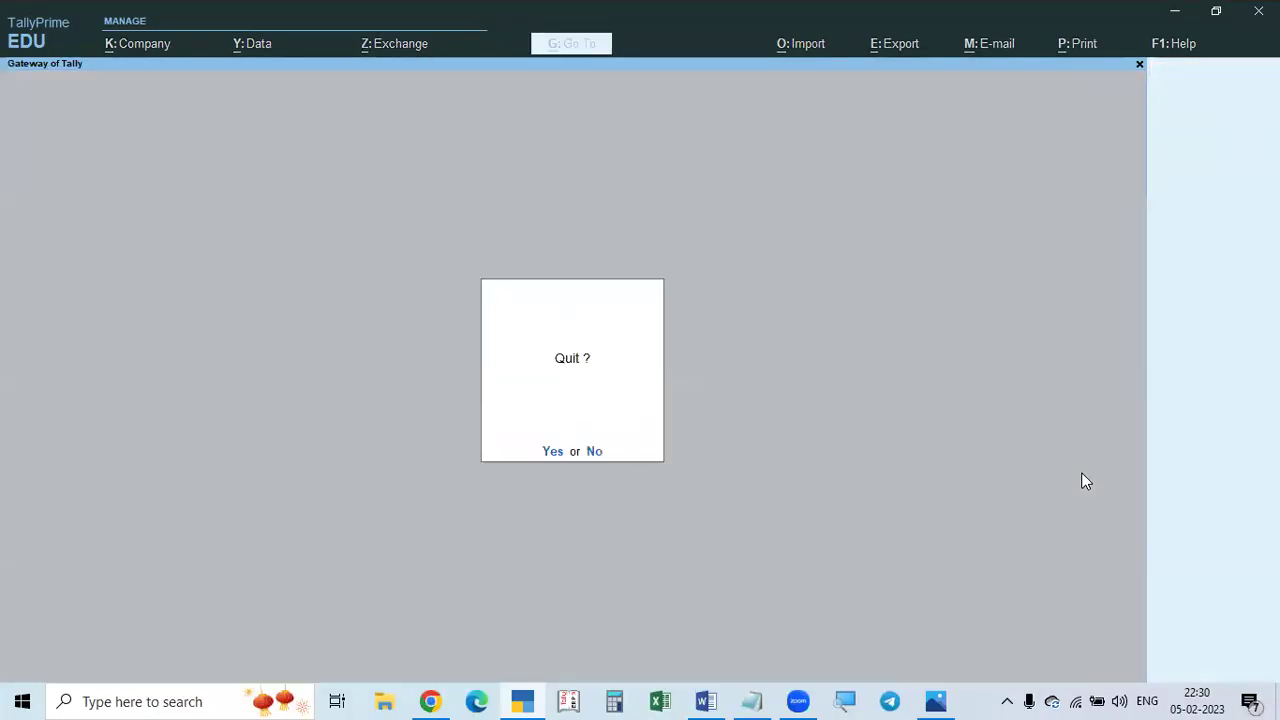
{"action": "key", "text": "n"}
{"action": "key", "text": "d"}
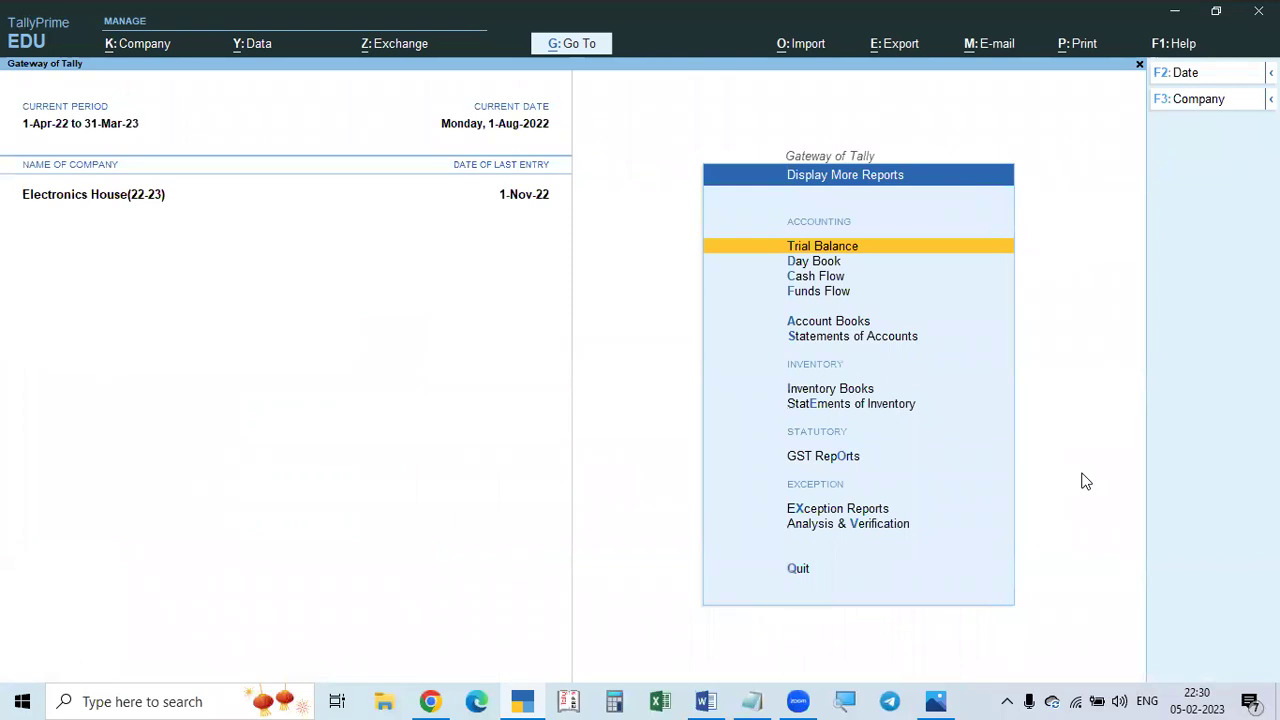
{"action": "key", "text": "Escape"}
{"action": "key", "text": "Return"}
{"action": "key", "text": "a"}
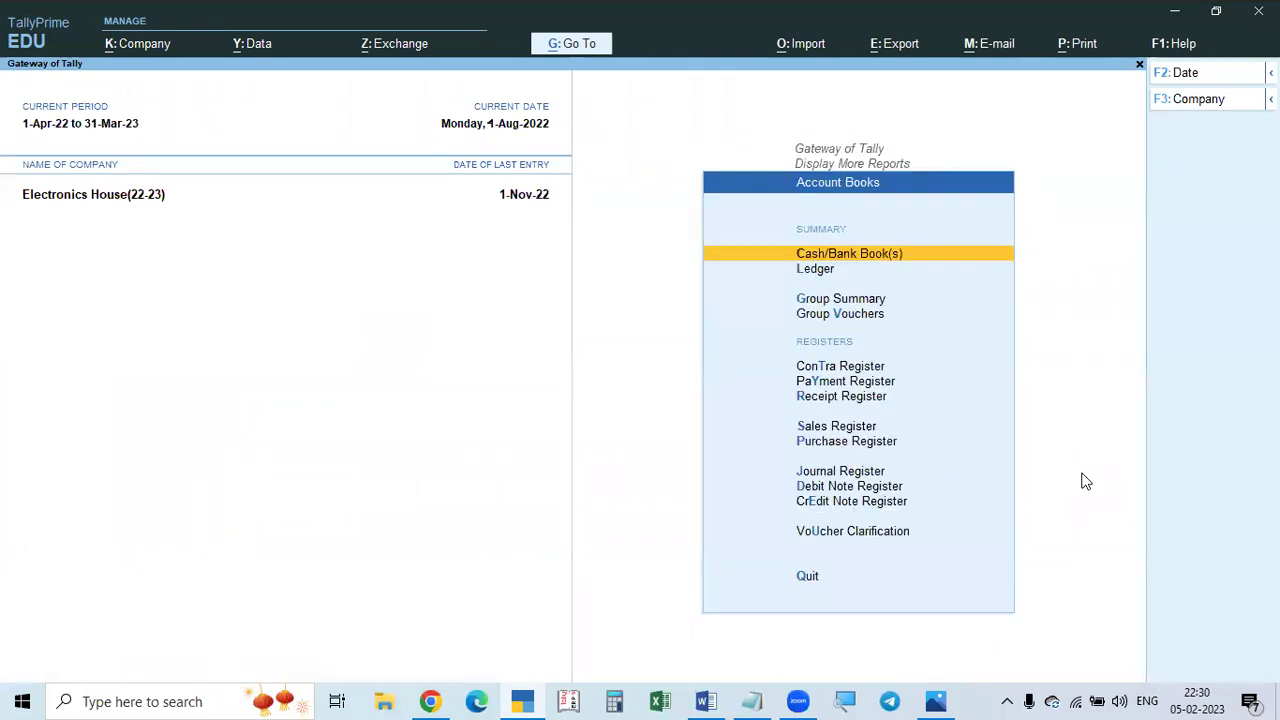
{"action": "key", "text": "l"}
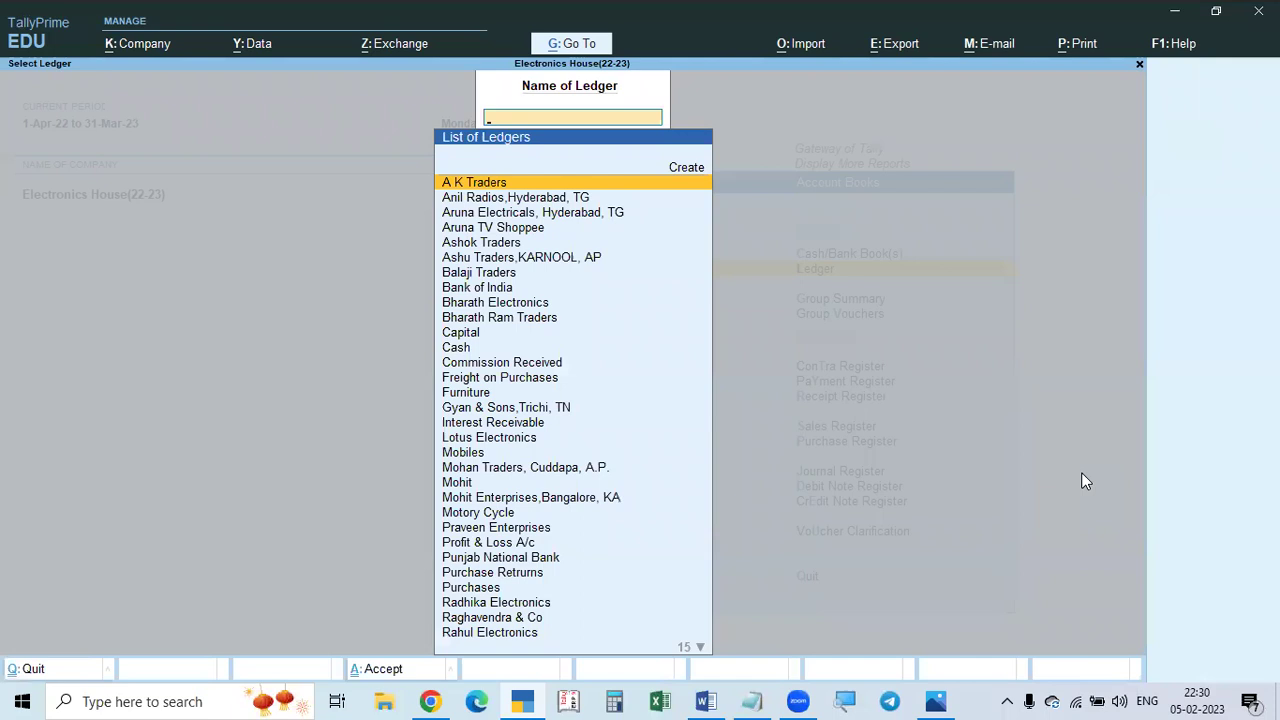
{"action": "type", "text": "PRAVE"}
{"action": "key", "text": "Return"}
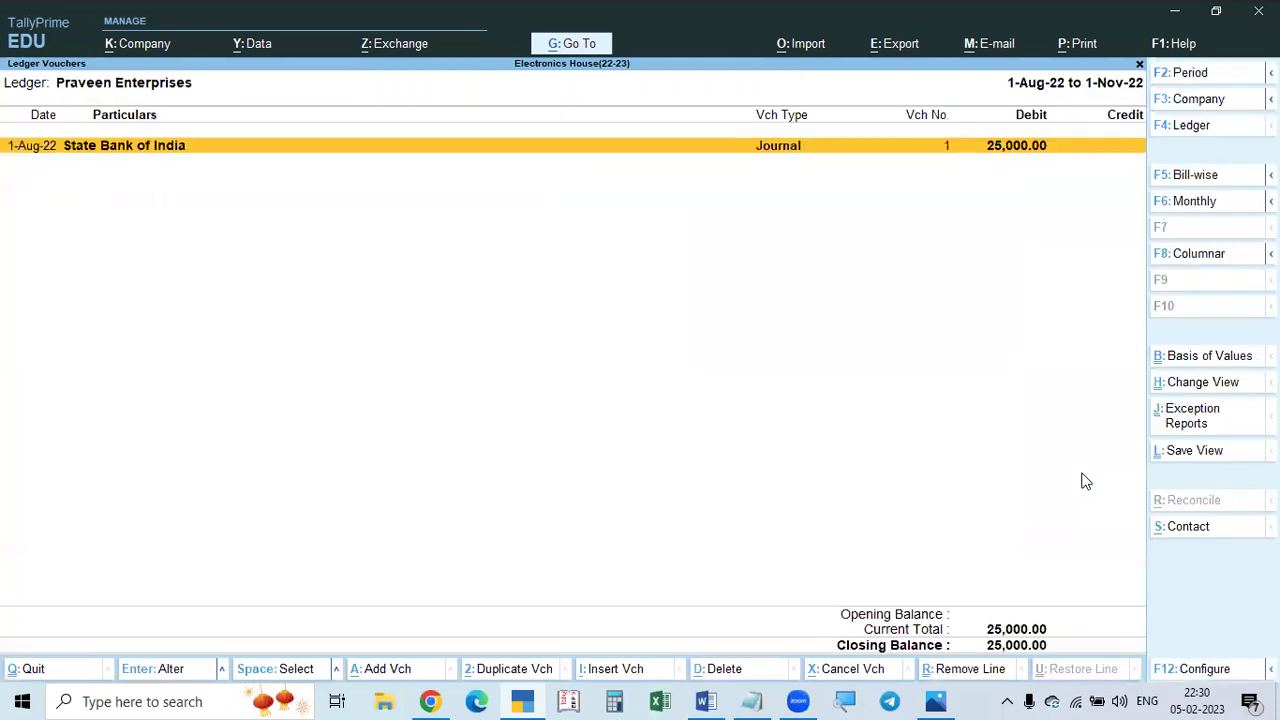
Extend the Praveen Enterprises ledger report to start from 1-Apr-22, review its entries and close it.
{"action": "key", "text": "F2"}
{"action": "type", "text": "AP"}
{"action": "key", "text": "Return"}
{"action": "key", "text": "Return"}
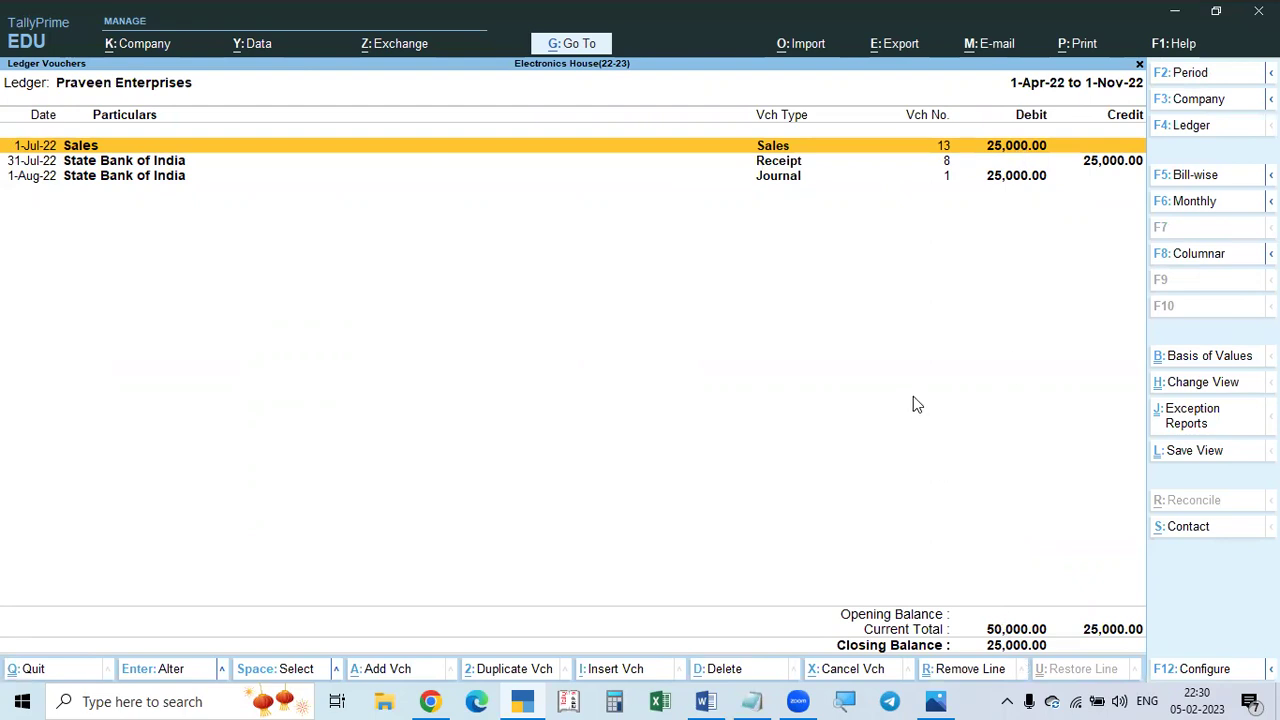
{"action": "key", "text": "Escape"}
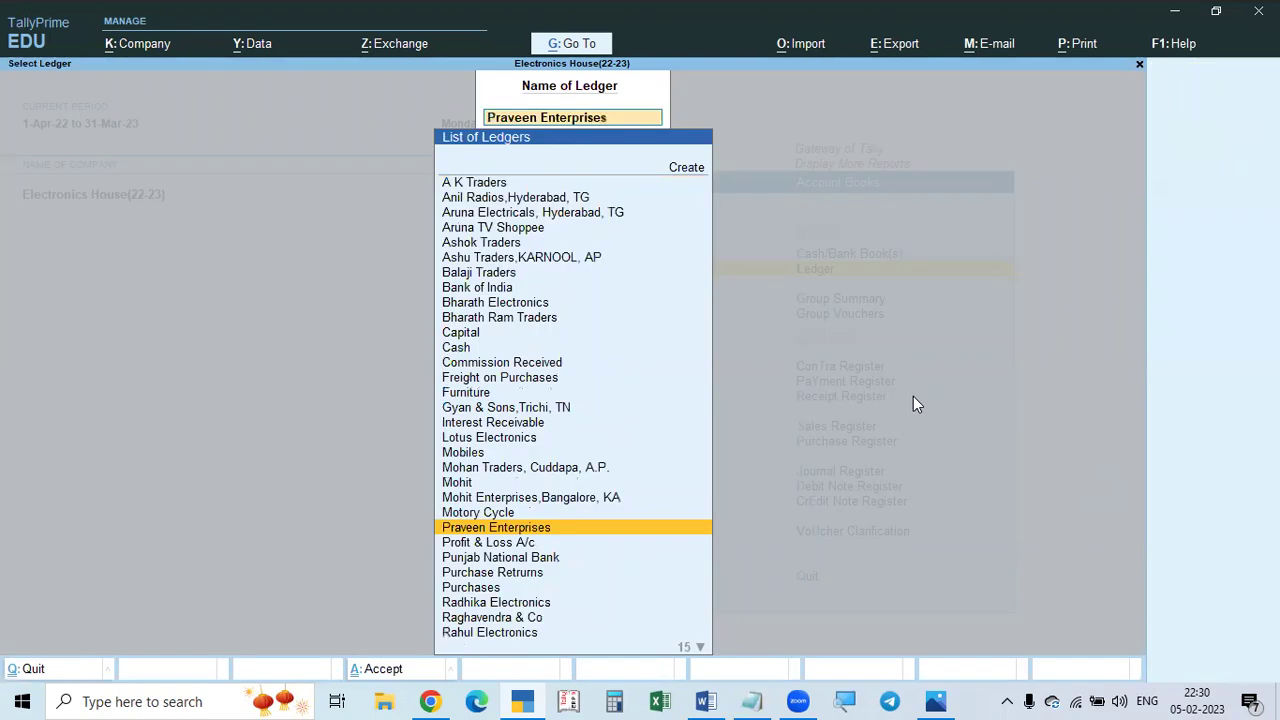
{"action": "key", "text": "Escape"}
{"action": "key", "text": "Escape"}
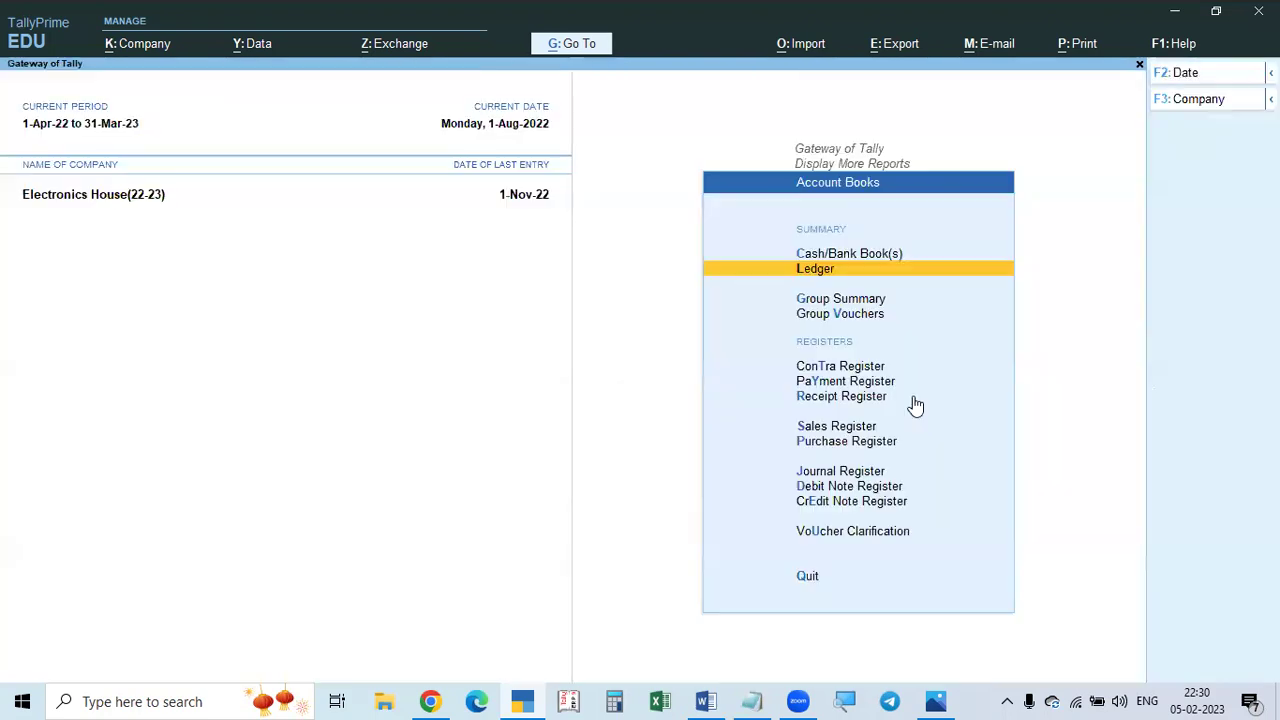
{"action": "key", "text": "Escape"}
{"action": "key", "text": "Escape"}
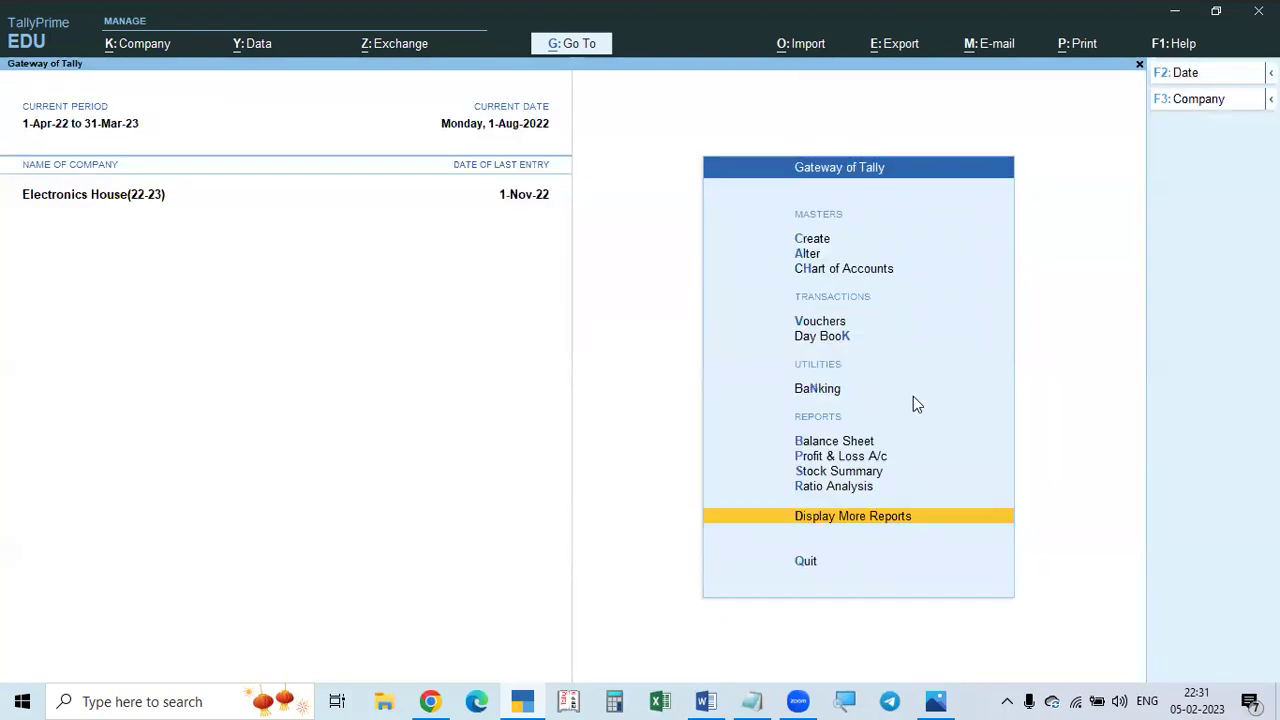
{"action": "key", "text": "Escape"}
{"action": "key", "text": "Escape"}
Display the outstanding bills receivable report from the statements of accounts.
{"action": "key", "text": "d"}
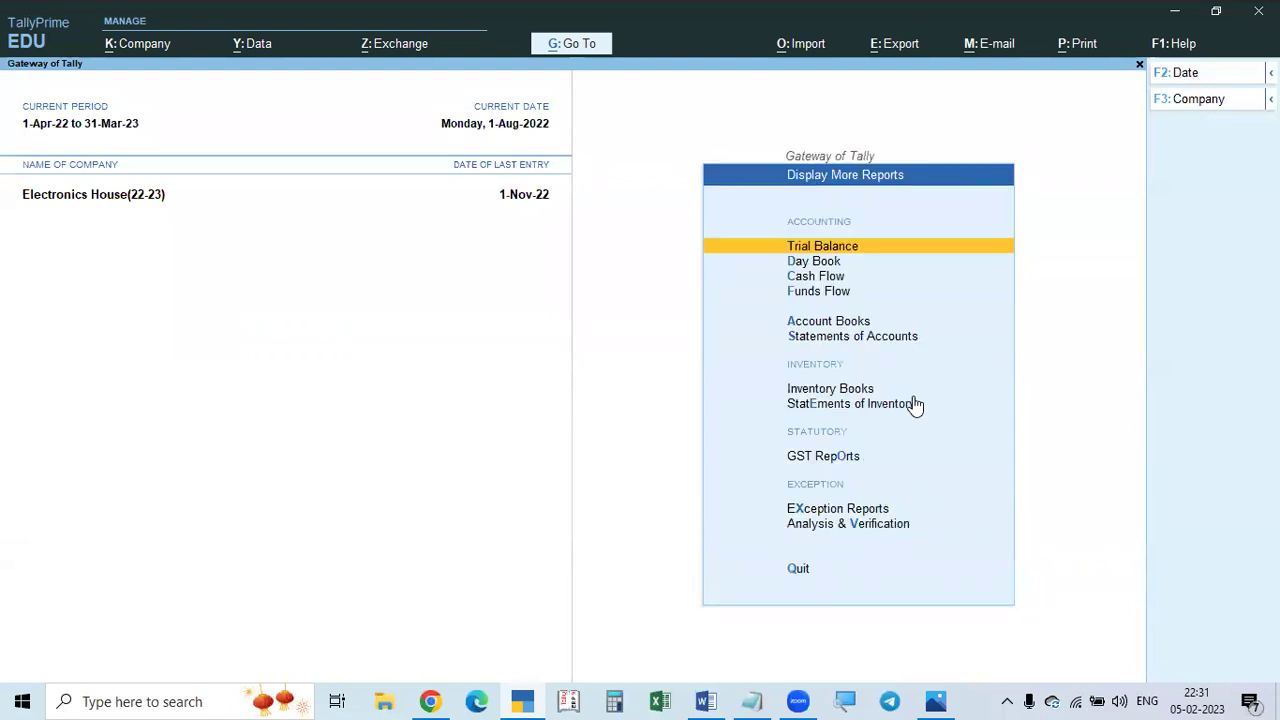
{"action": "key", "text": "Down"}
{"action": "key", "text": "Down"}
{"action": "key", "text": "Down"}
{"action": "key", "text": "Down"}
{"action": "key", "text": "Down"}
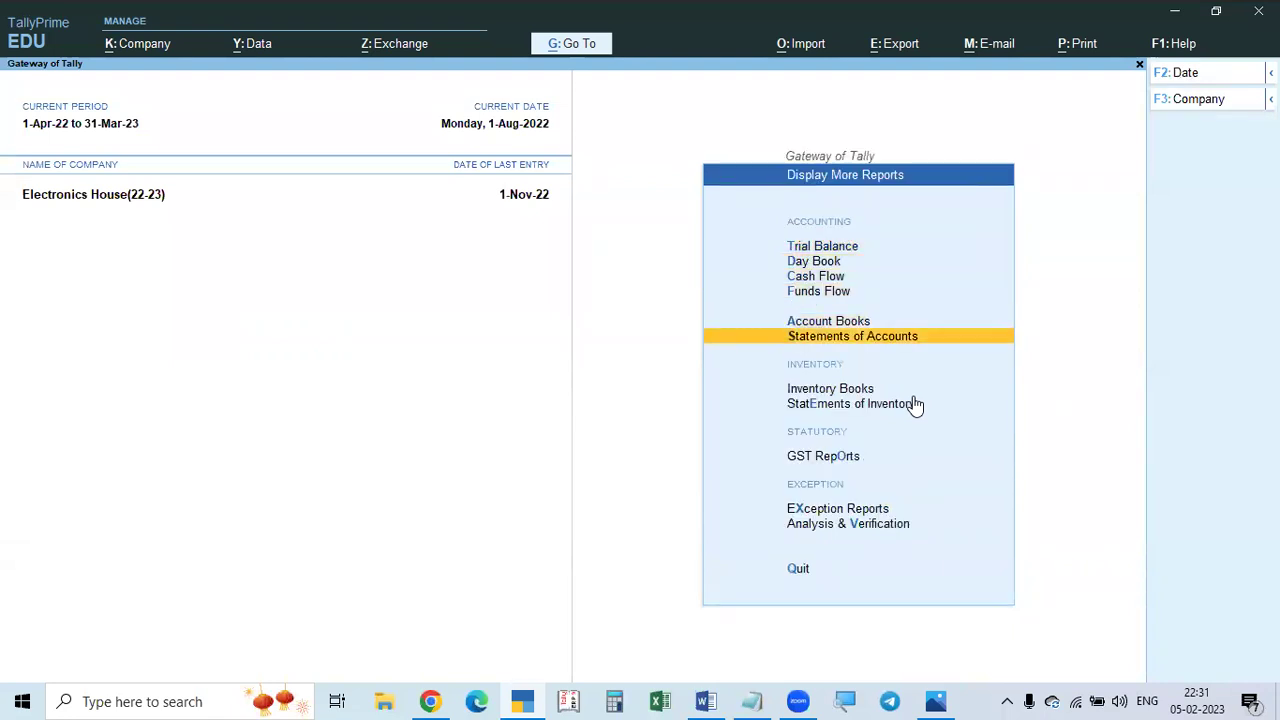
{"action": "key", "text": "Return"}
{"action": "key", "text": "Return"}
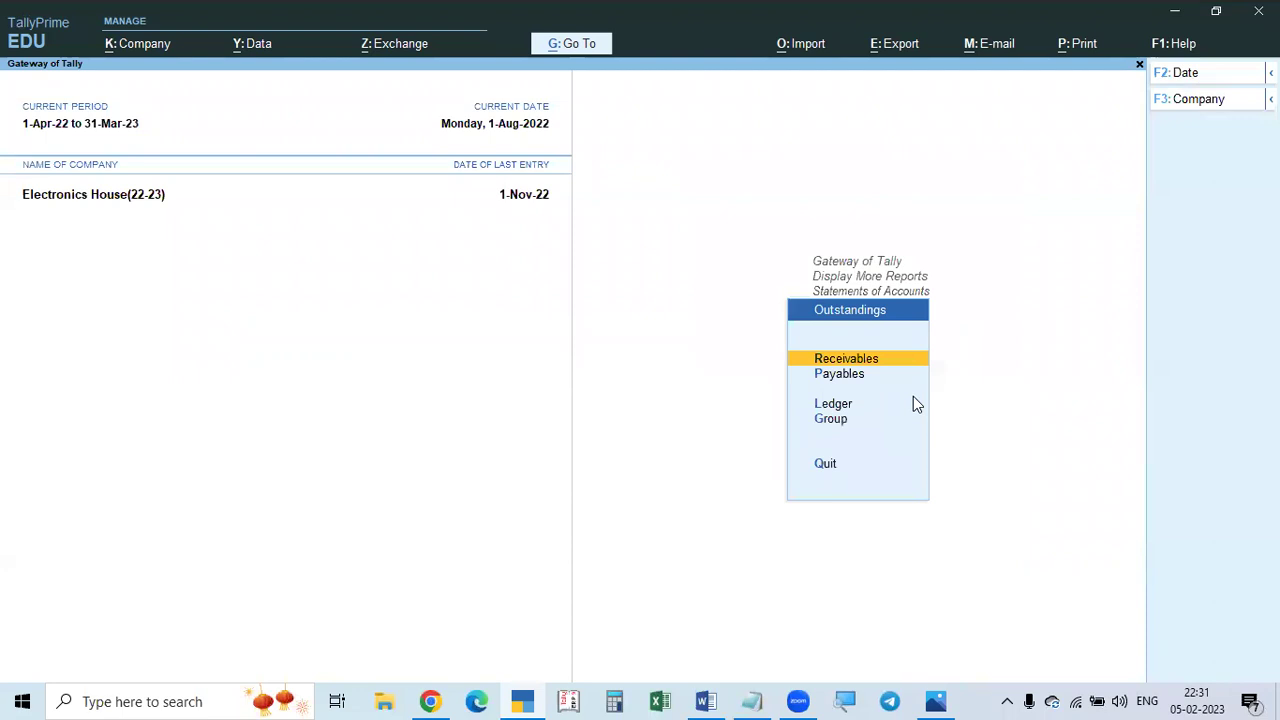
{"action": "key", "text": "Return"}
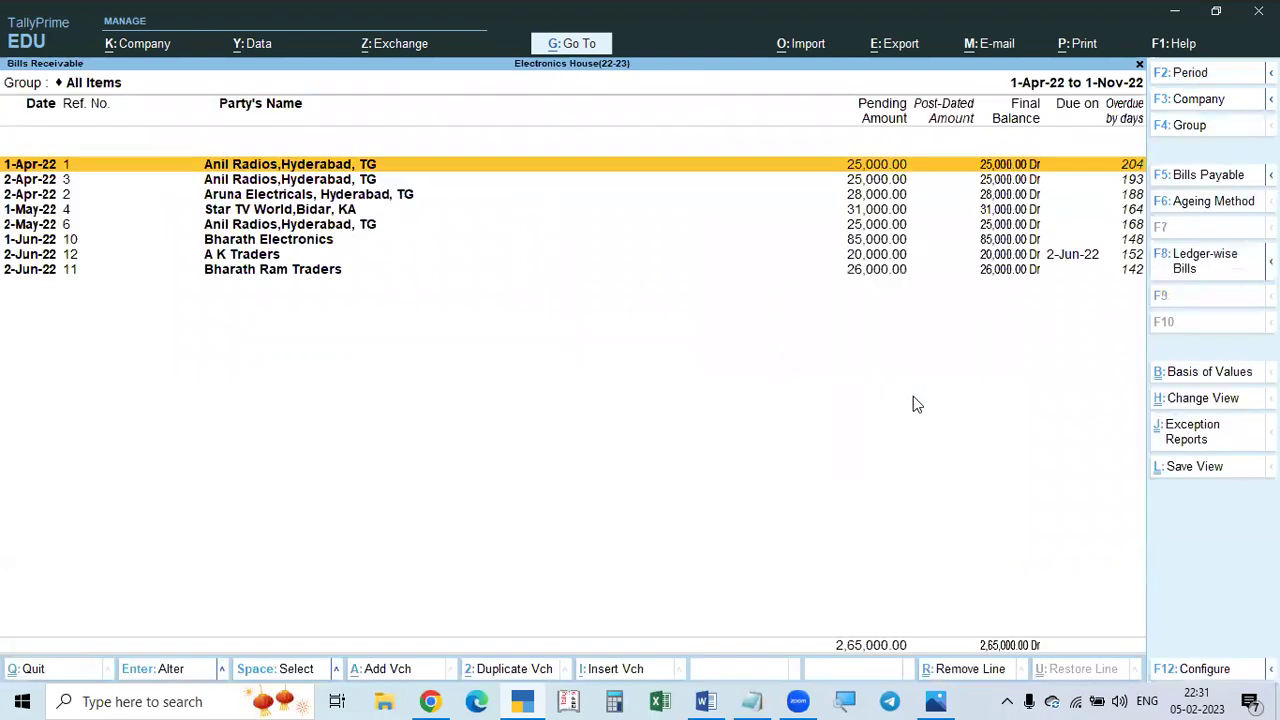
Compare the pending bills receivable with the Praveen Enterprises entries in the Notepad notes, and close the report.
{"action": "key", "text": "alt+Tab"}
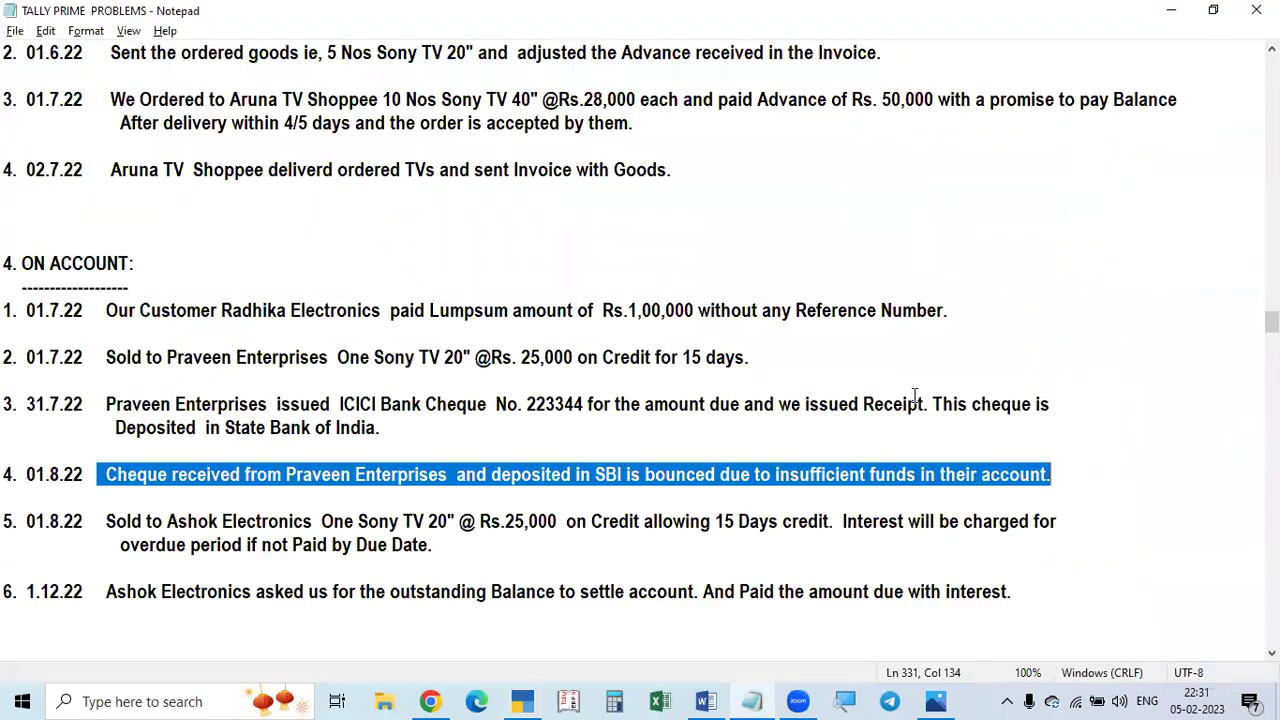
{"action": "key", "text": "alt+Tab"}
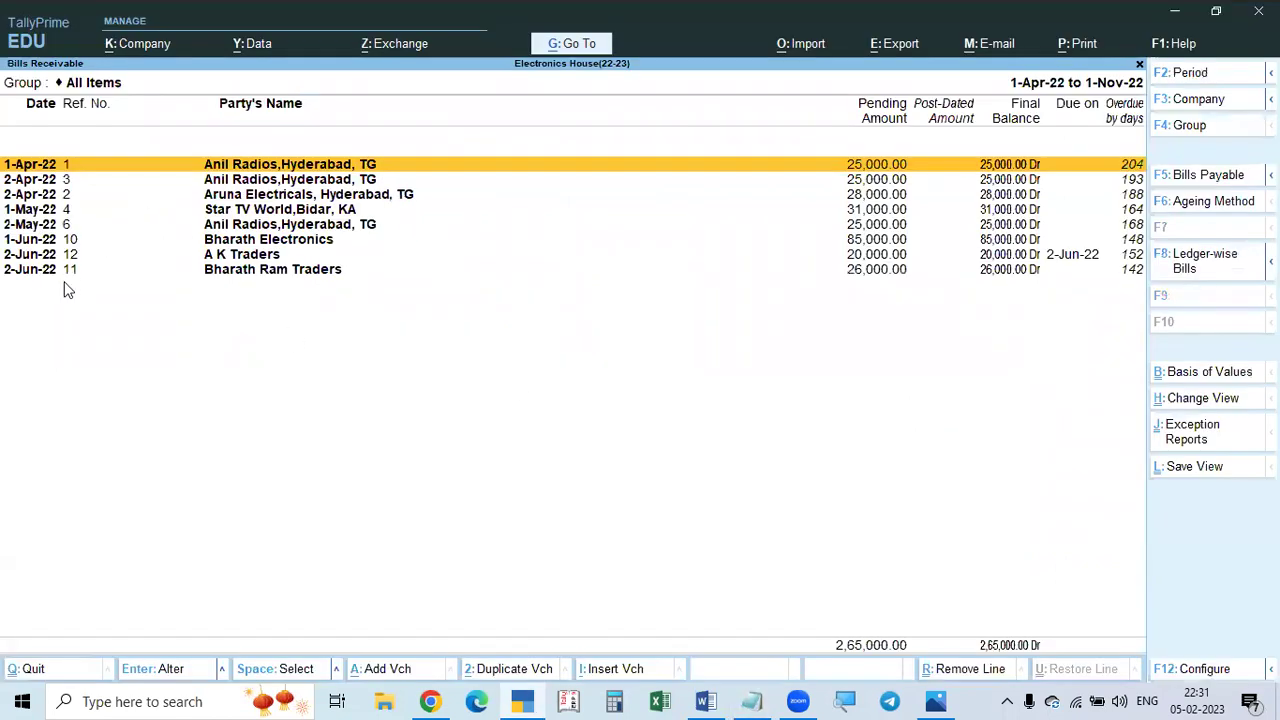
{"action": "key", "text": "alt+Tab"}
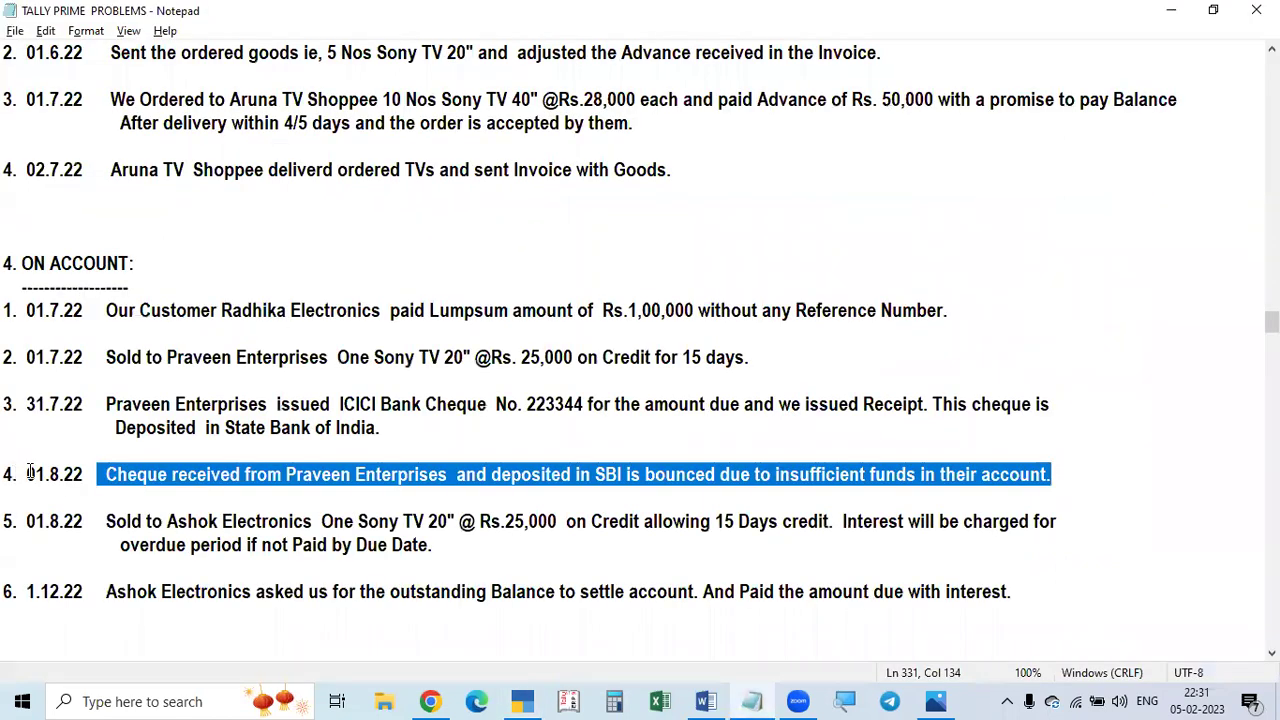
{"action": "key", "text": "alt+Tab"}
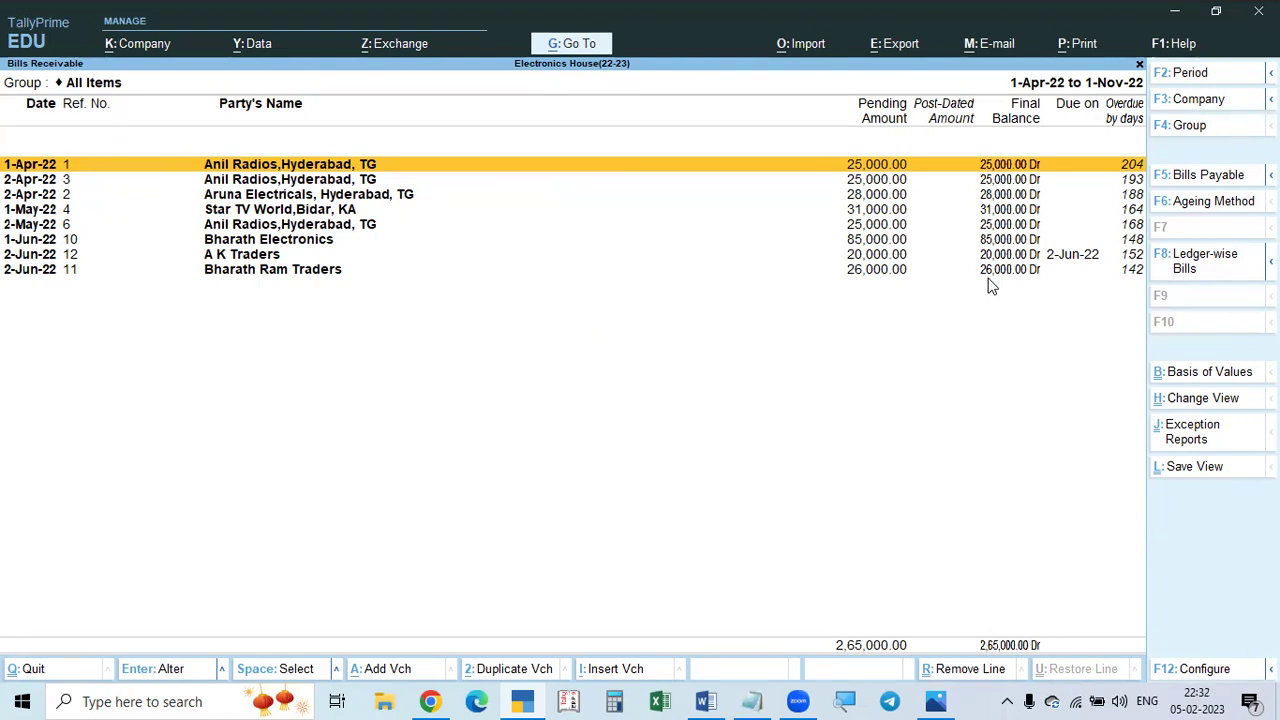
{"action": "key", "text": "Escape"}
{"action": "key", "text": "Escape"}
{"action": "key", "text": "Escape"}
{"action": "key", "text": "Escape"}
{"action": "key", "text": "n"}
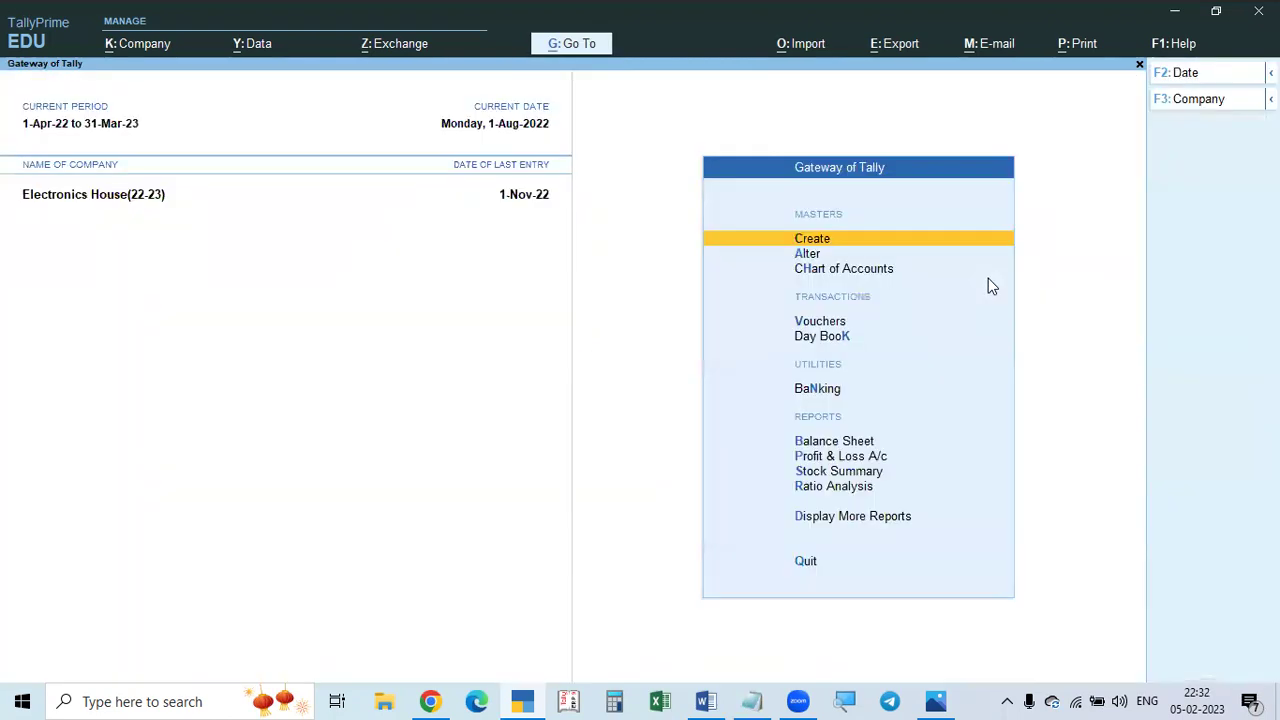
Open the 1-Aug-22 journal from the Praveen Enterprises ledger and go to the bill-wise details of its debit.
{"action": "key", "text": "d"}
{"action": "key", "text": "a"}
{"action": "type", "text": "l"}
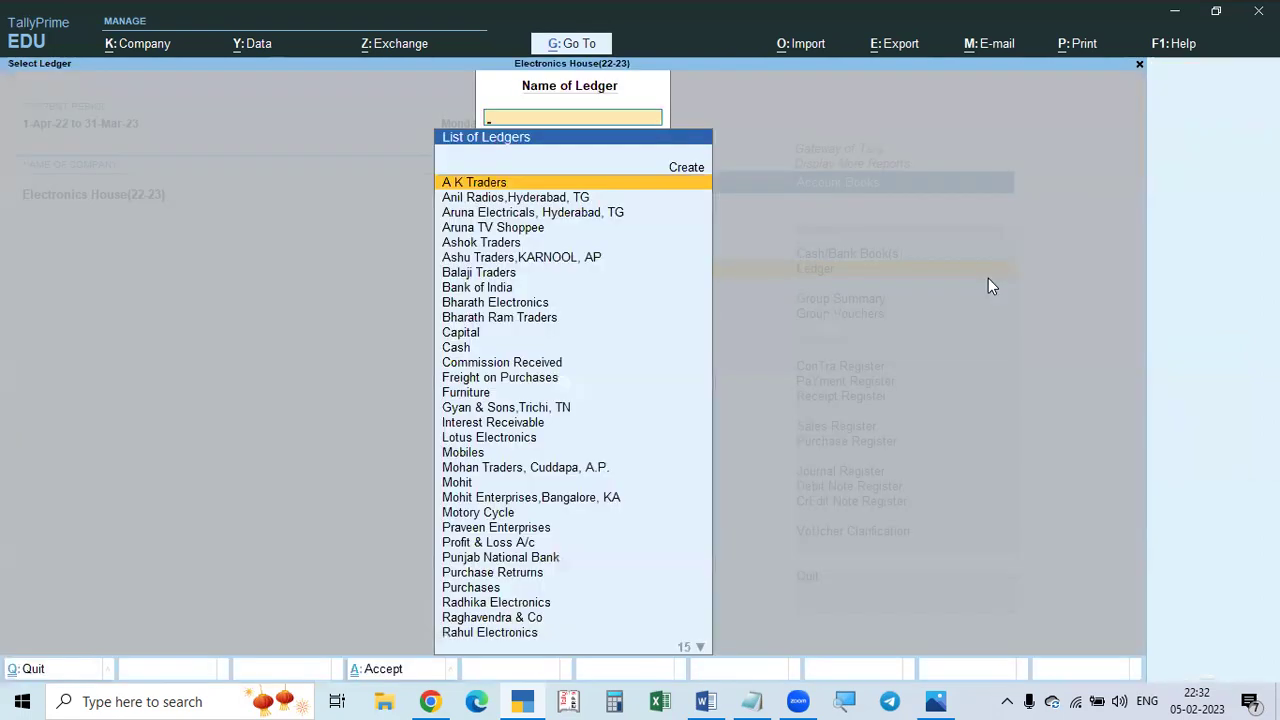
{"action": "type", "text": "praveen"}
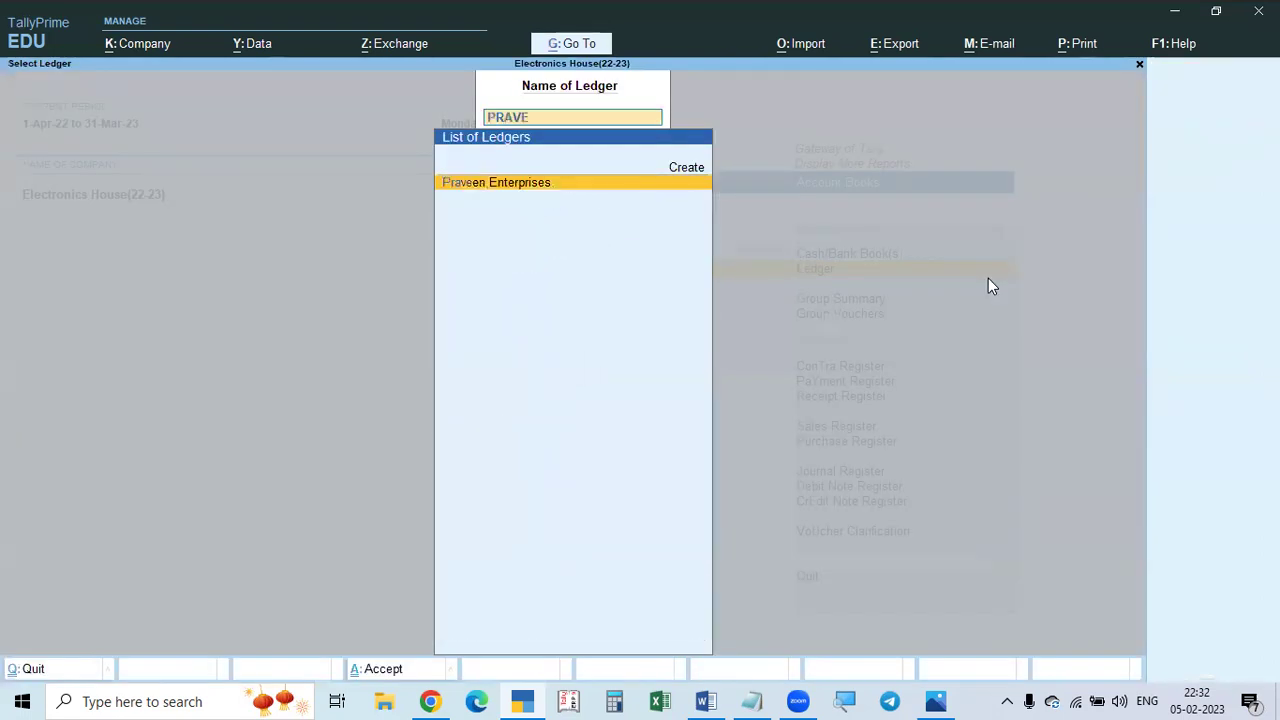
{"action": "key", "text": "Return"}
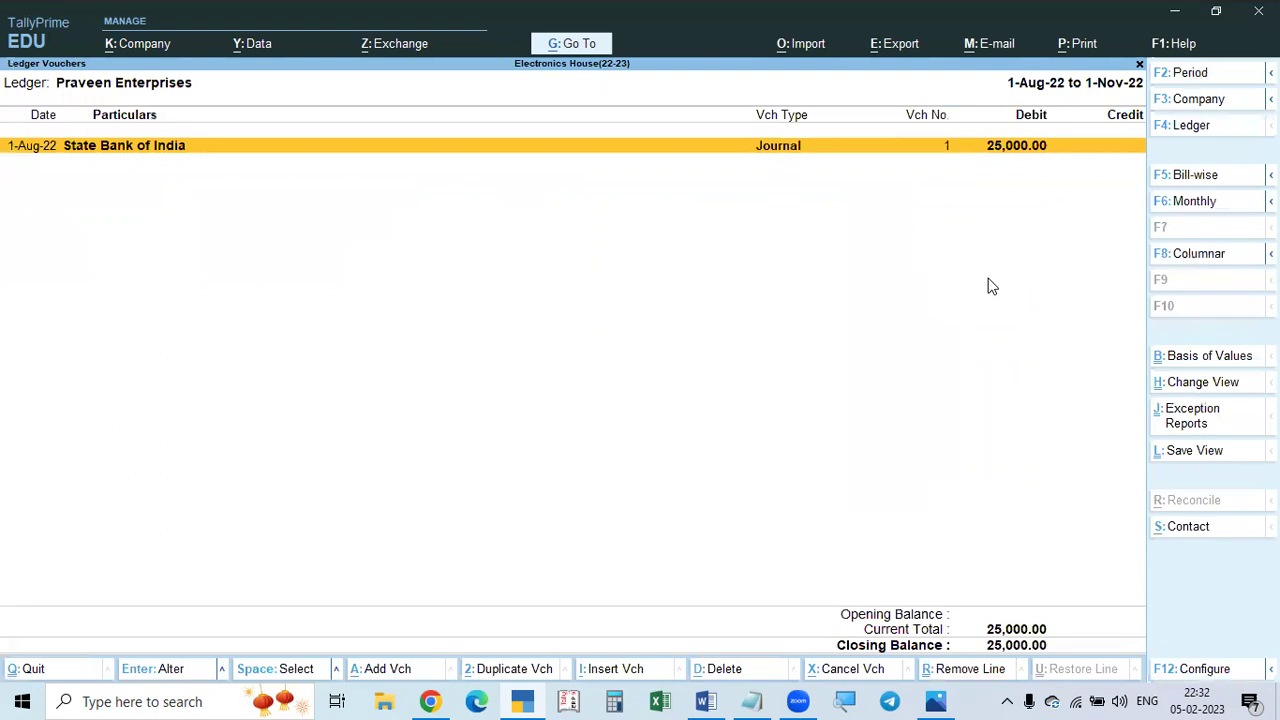
{"action": "key", "text": "Return"}
{"action": "key", "text": "Return"}
{"action": "key", "text": "Return"}
{"action": "key", "text": "Return"}
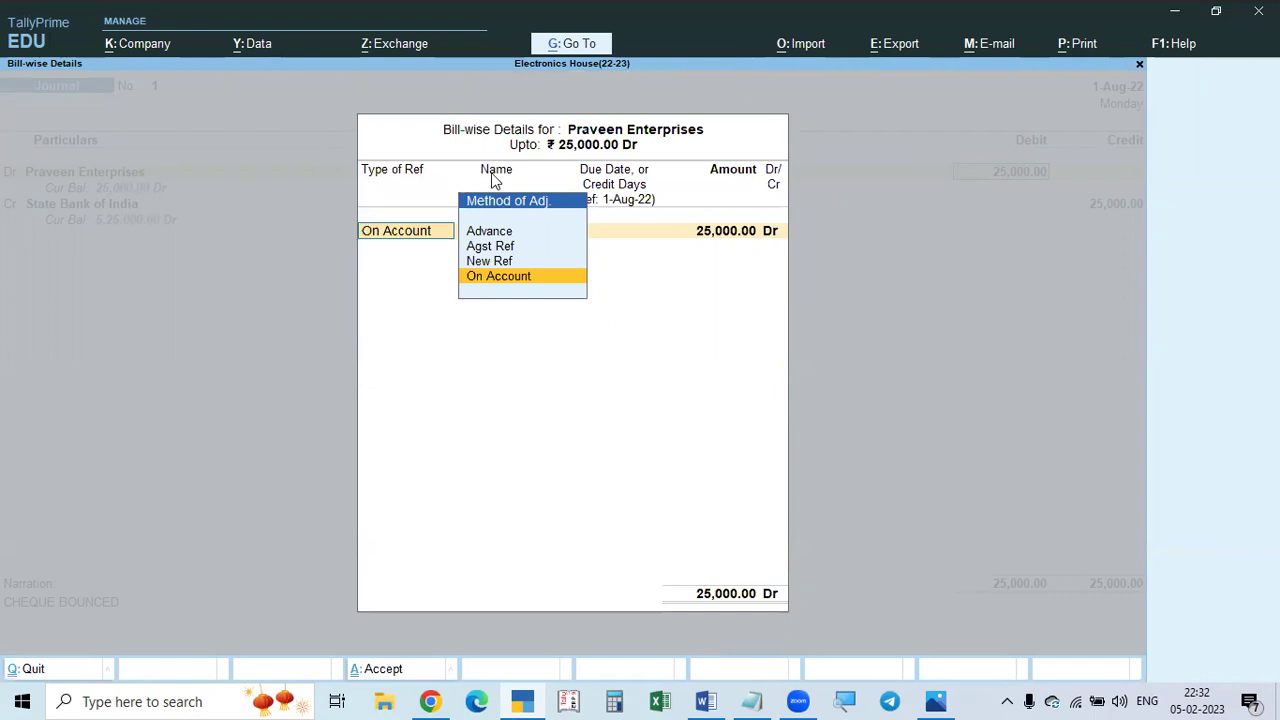
Change the bill reference of Praveen Enterprises' 25,000 debit to New Ref, named Cheque Bounced-Praveen.
{"action": "left_click", "coordinate": [489, 262]}
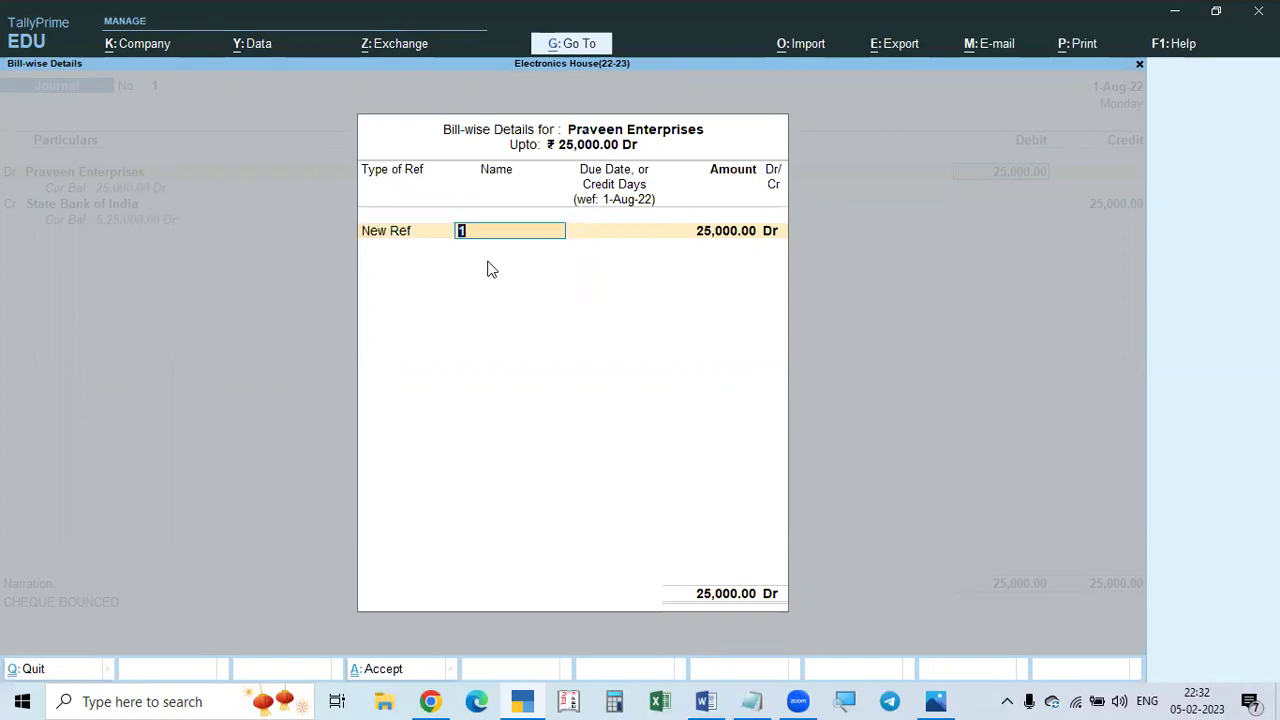
{"action": "type", "text": "CHE"}
{"action": "key", "text": "BackSpace"}
{"action": "key", "text": "BackSpace"}
{"action": "type", "text": "heque b"}
{"action": "key", "text": "BackSpace"}
{"action": "type", "text": "Bounce"}
{"action": "key", "text": "BackSpace"}
{"action": "key", "text": "BackSpace"}
{"action": "type", "text": "ced"}
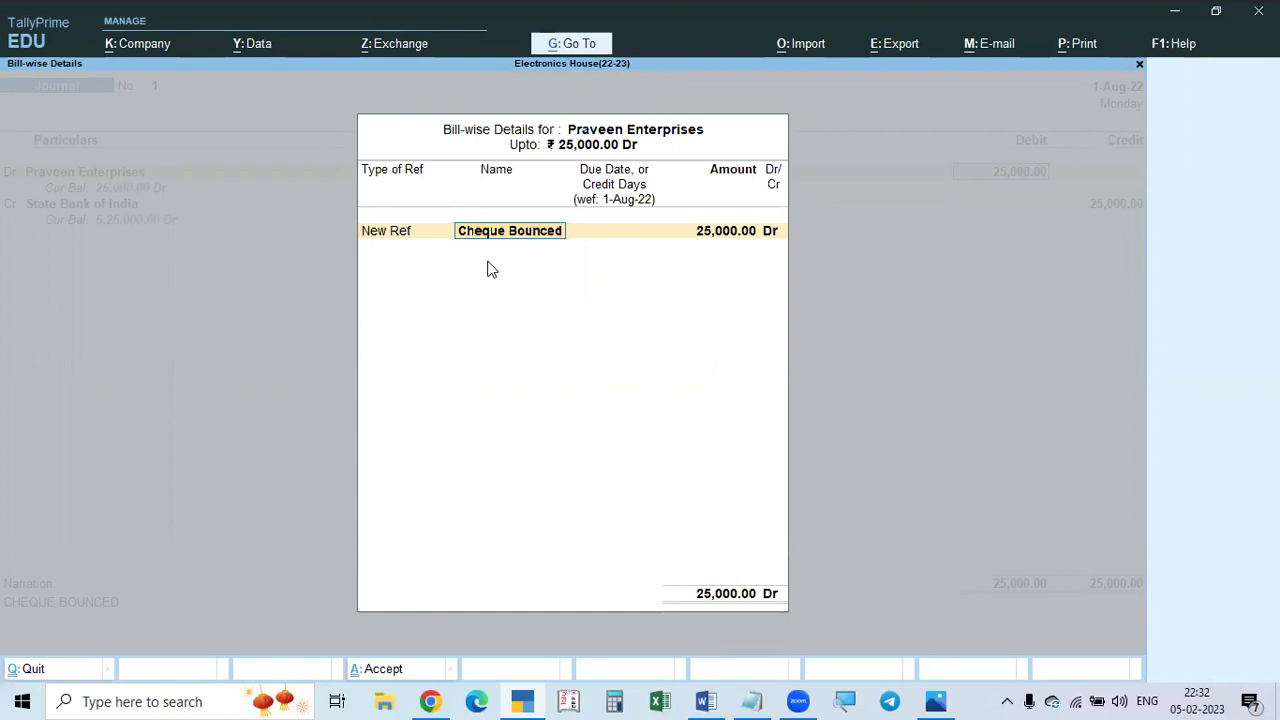
{"action": "type", "text": "-"}
{"action": "type", "text": "Praveen"}
{"action": "key", "text": "Return"}
Keep the remaining bill-wise and State Bank of India cheque allocation details, and save the altered journal voucher.
{"action": "key", "text": "Return"}
{"action": "key", "text": "Return"}
{"action": "key", "text": "Return"}
{"action": "key", "text": "Return"}
{"action": "key", "text": "Return"}
{"action": "key", "text": "Return"}
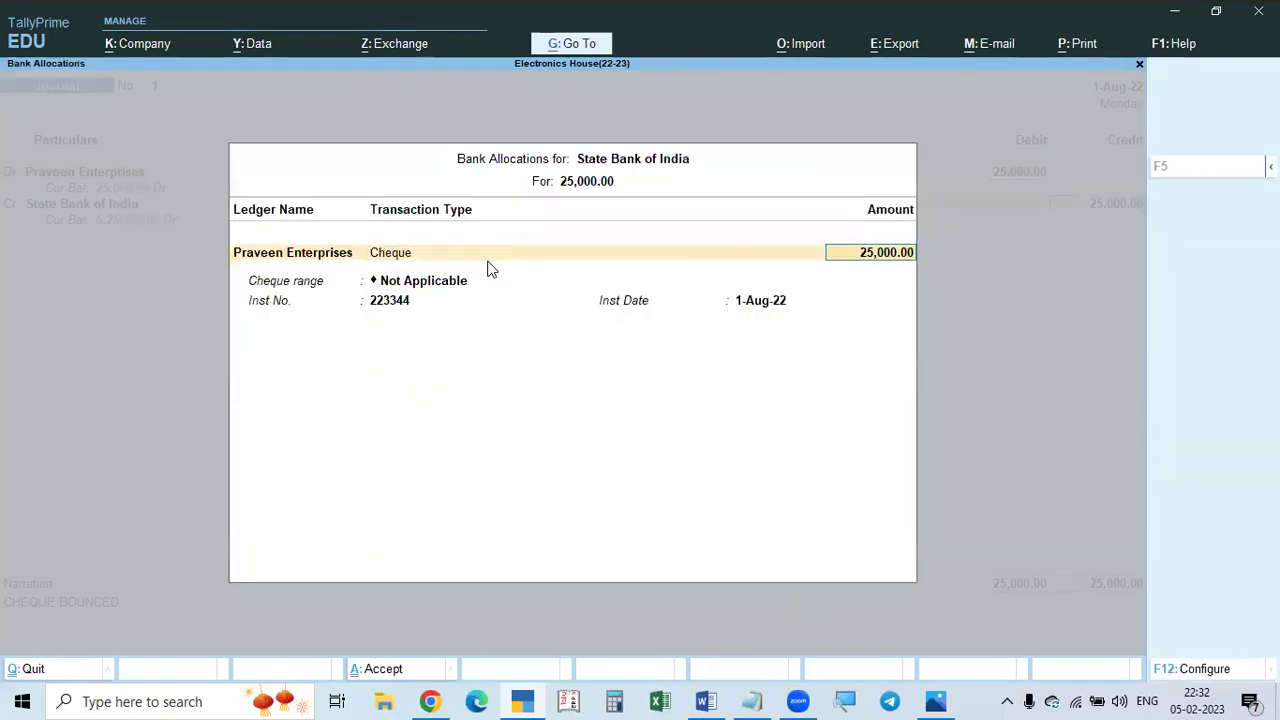
{"action": "key", "text": "Return"}
{"action": "key", "text": "Return"}
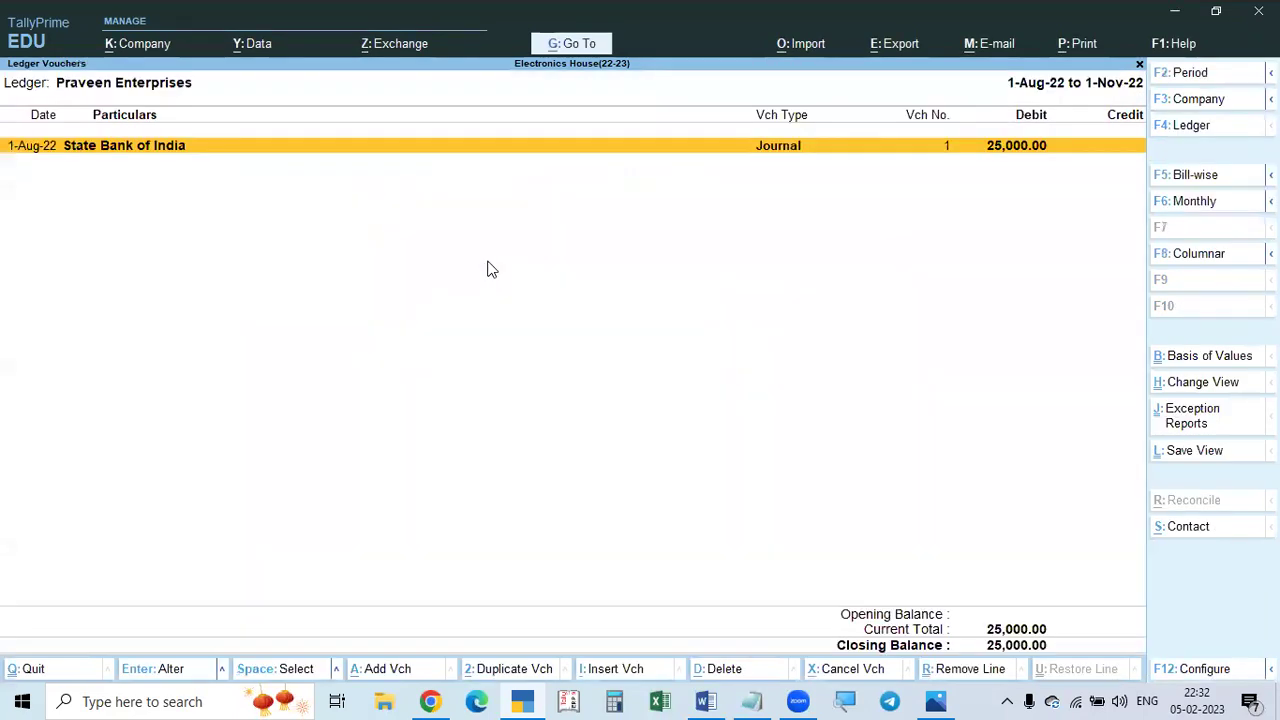
{"action": "key", "text": "alt+F2"}
{"action": "key", "text": "Return"}
{"action": "key", "text": "BackSpace"}
{"action": "key", "text": "Escape"}
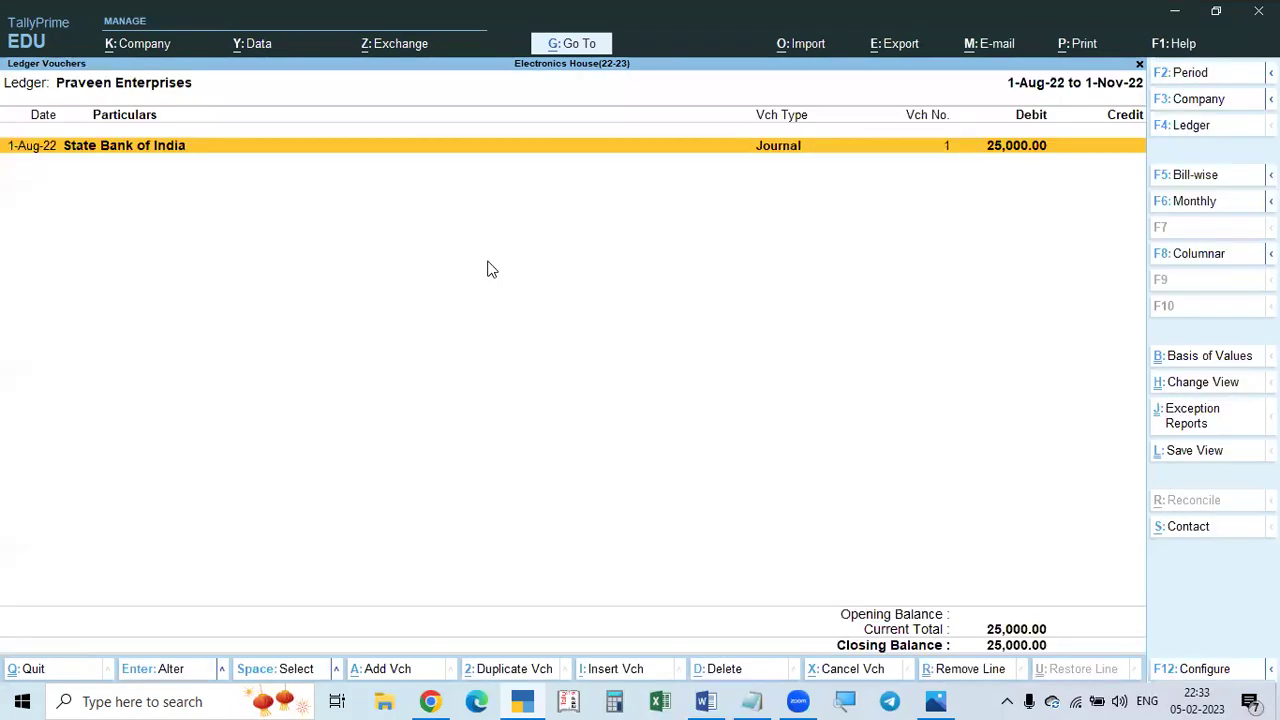
Set the Praveen Enterprises ledger report period to begin on 1-Apr-22 and examine the sale, receipt and journal entries.
{"action": "key", "text": "F2"}
{"action": "key", "text": "BackSpace"}
{"action": "type", "text": "1-4"}
{"action": "key", "text": "Return"}
{"action": "key", "text": "Return"}
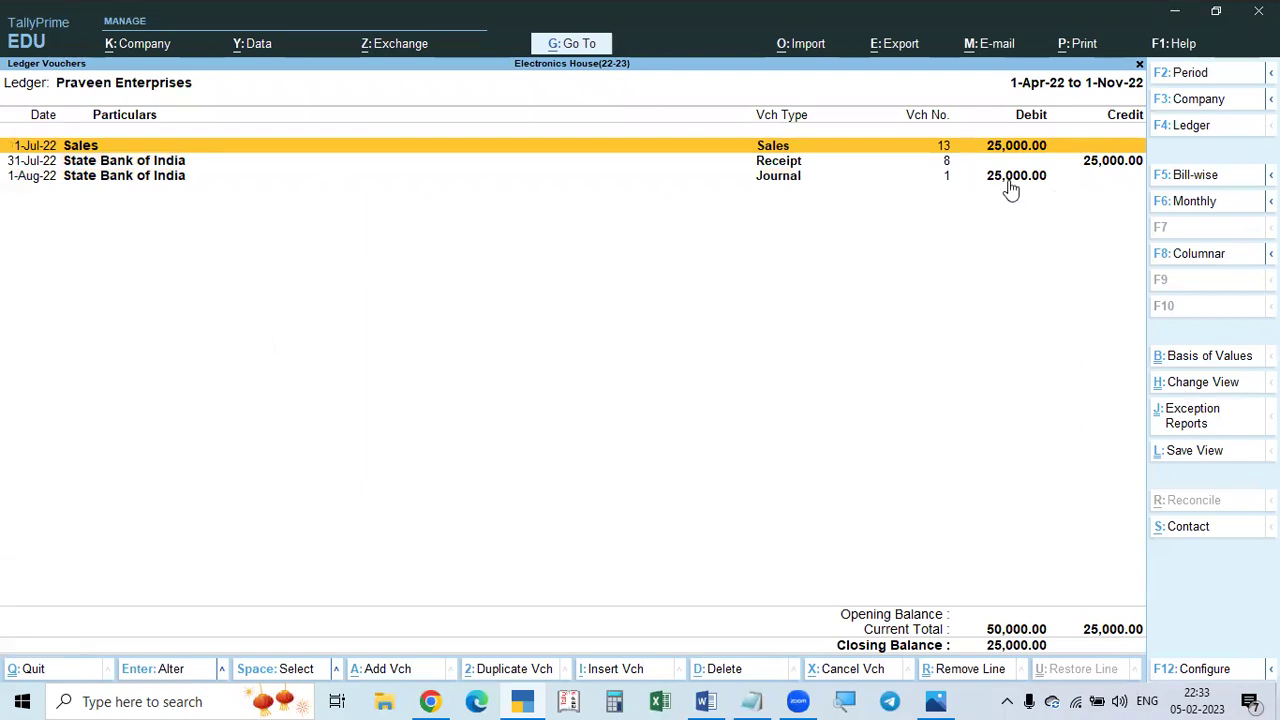
Leave the ledger report and open the outstanding Receivables report from the Statements of Accounts.
{"action": "key", "text": "Escape"}
{"action": "key", "text": "Escape"}
{"action": "key", "text": "Escape"}
{"action": "key", "text": "Escape"}
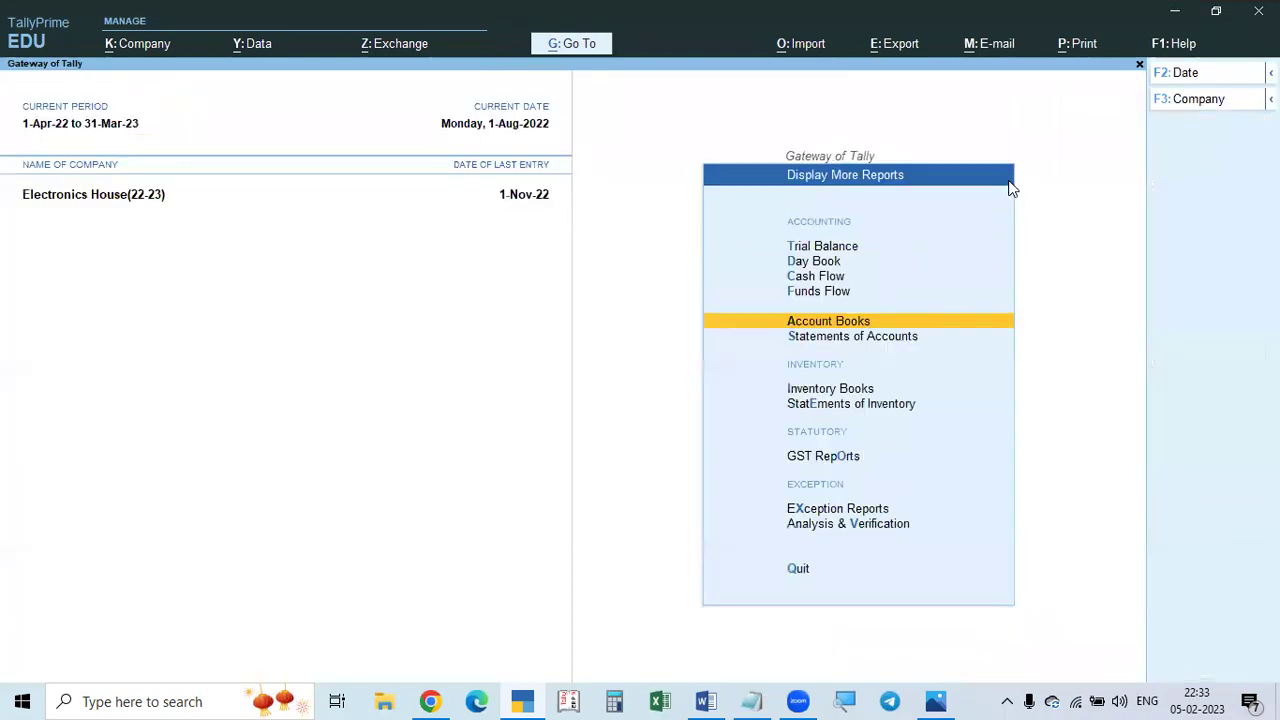
{"action": "key", "text": "n"}
{"action": "key", "text": "d"}
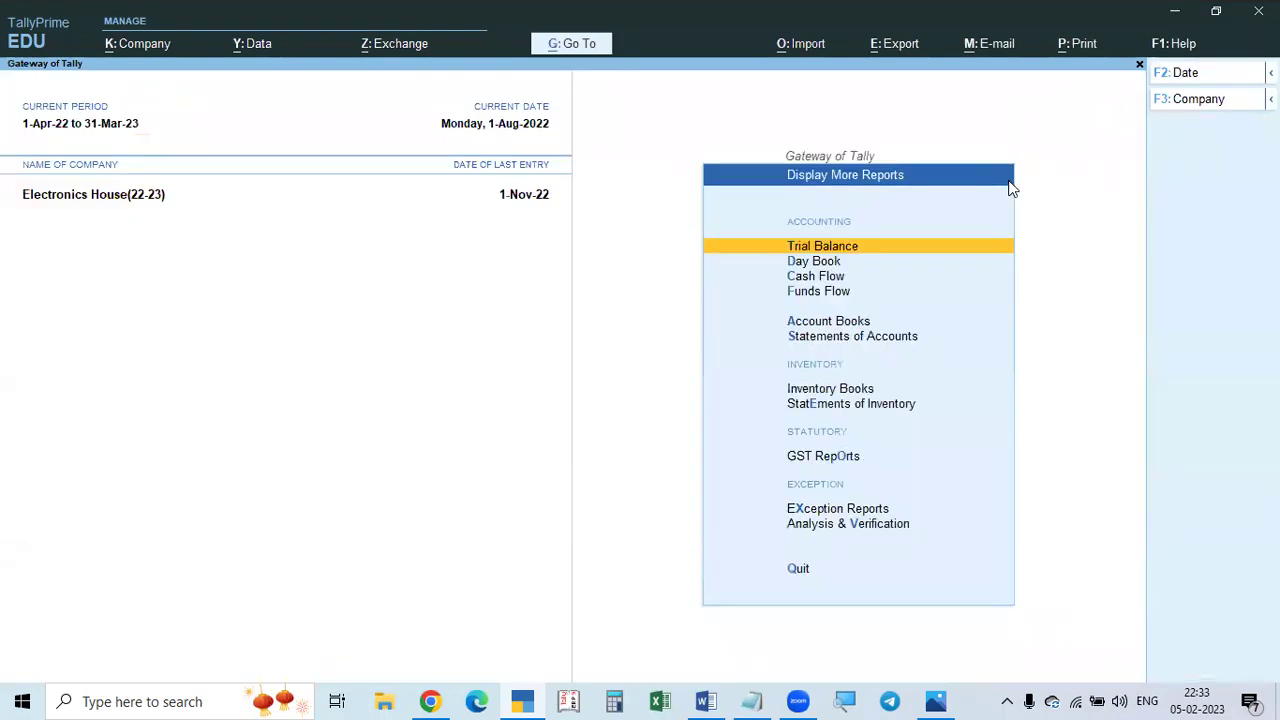
{"action": "key", "text": "s"}
{"action": "key", "text": "o"}
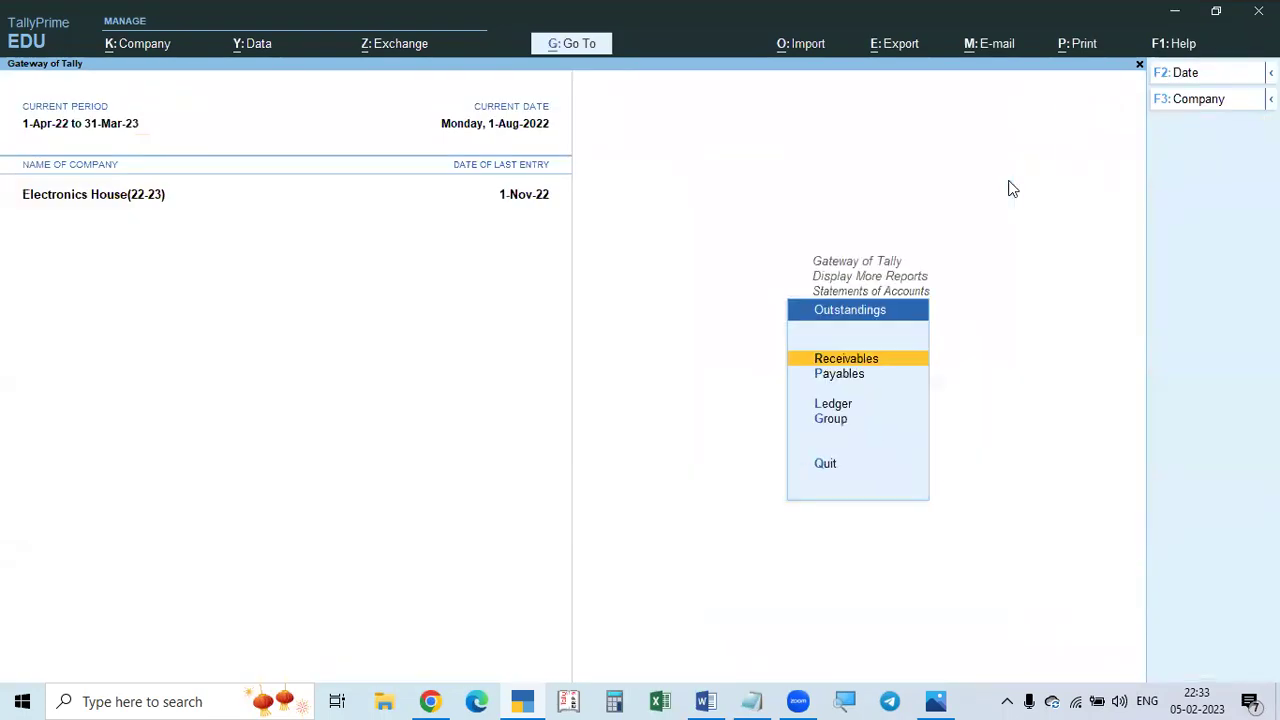
{"action": "key", "text": "Return"}
Examine the pending bills down to the Cheque Bounced-Praveen entry of Praveen Enterprises and close the report.
{"action": "key", "text": "Down"}
{"action": "key", "text": "Down"}
{"action": "key", "text": "Down"}
{"action": "key", "text": "Down"}
{"action": "key", "text": "Down"}
{"action": "key", "text": "Down"}
{"action": "key", "text": "Down"}
{"action": "key", "text": "Down"}
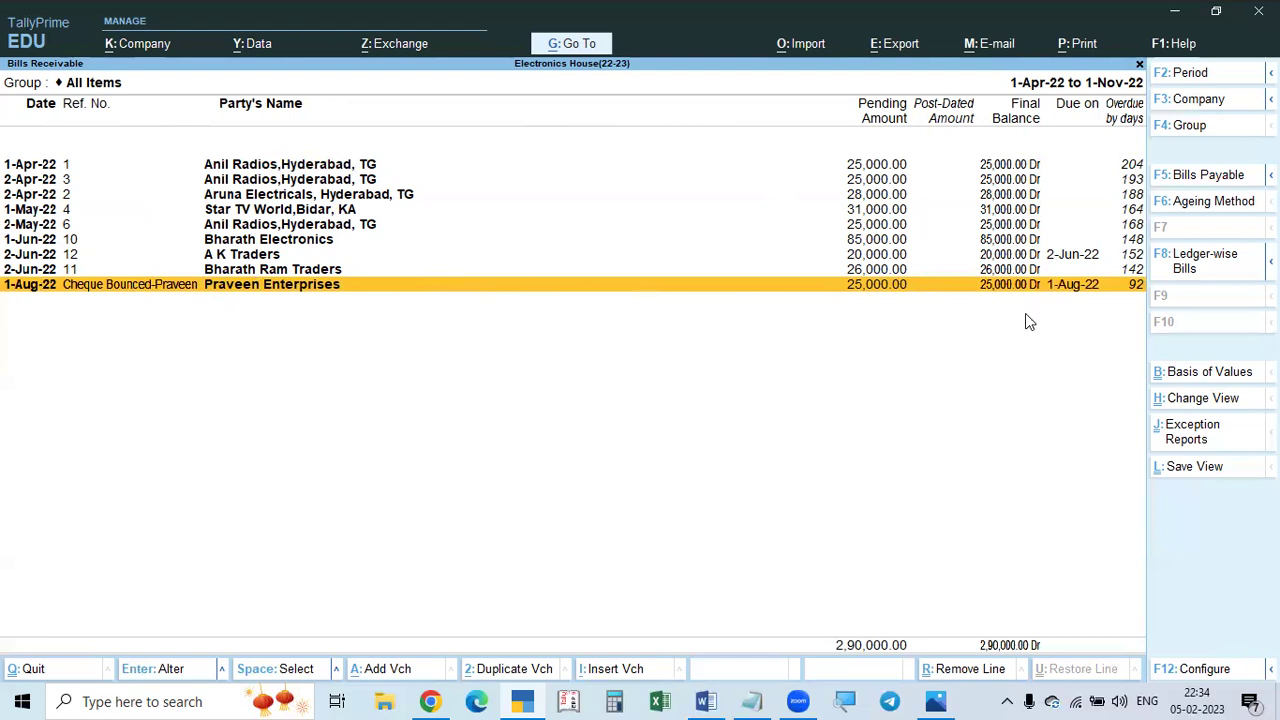
{"action": "key", "text": "Escape"}
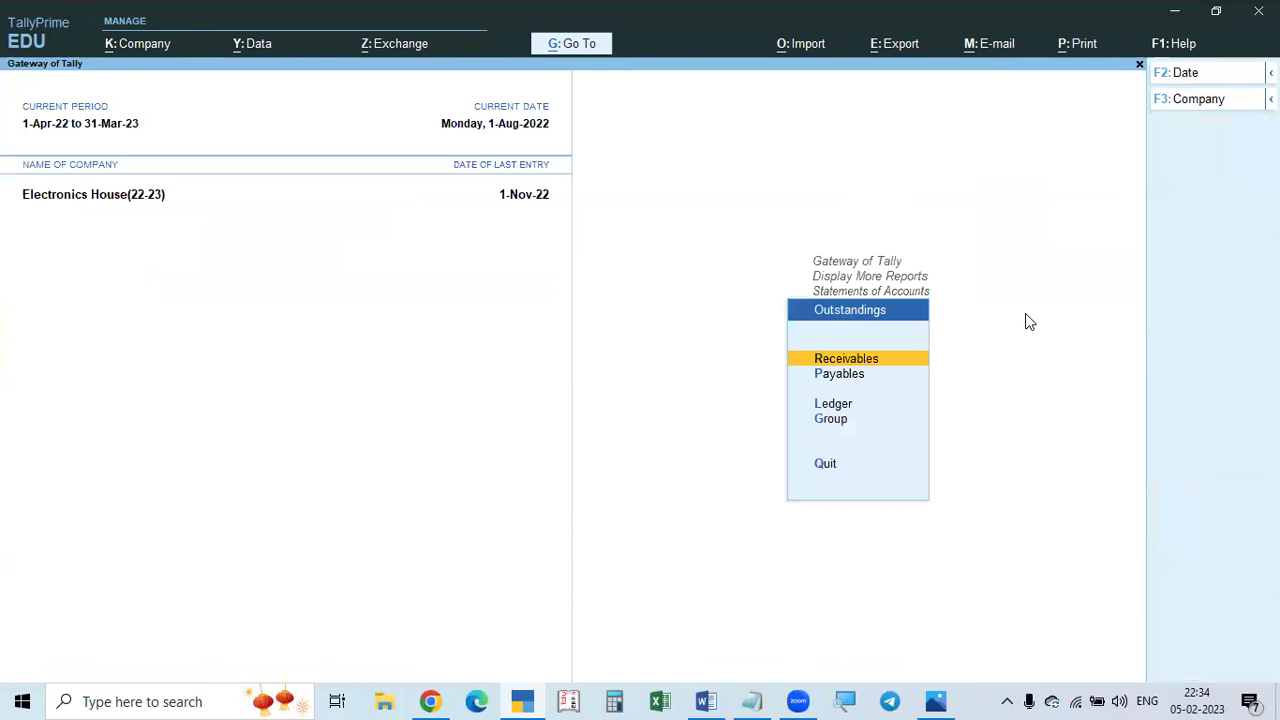
Switch to the Word notes and highlight the third On Account circumstance, about giving effect to interest receivable or payable.
{"action": "left_click", "coordinate": [706, 700]}
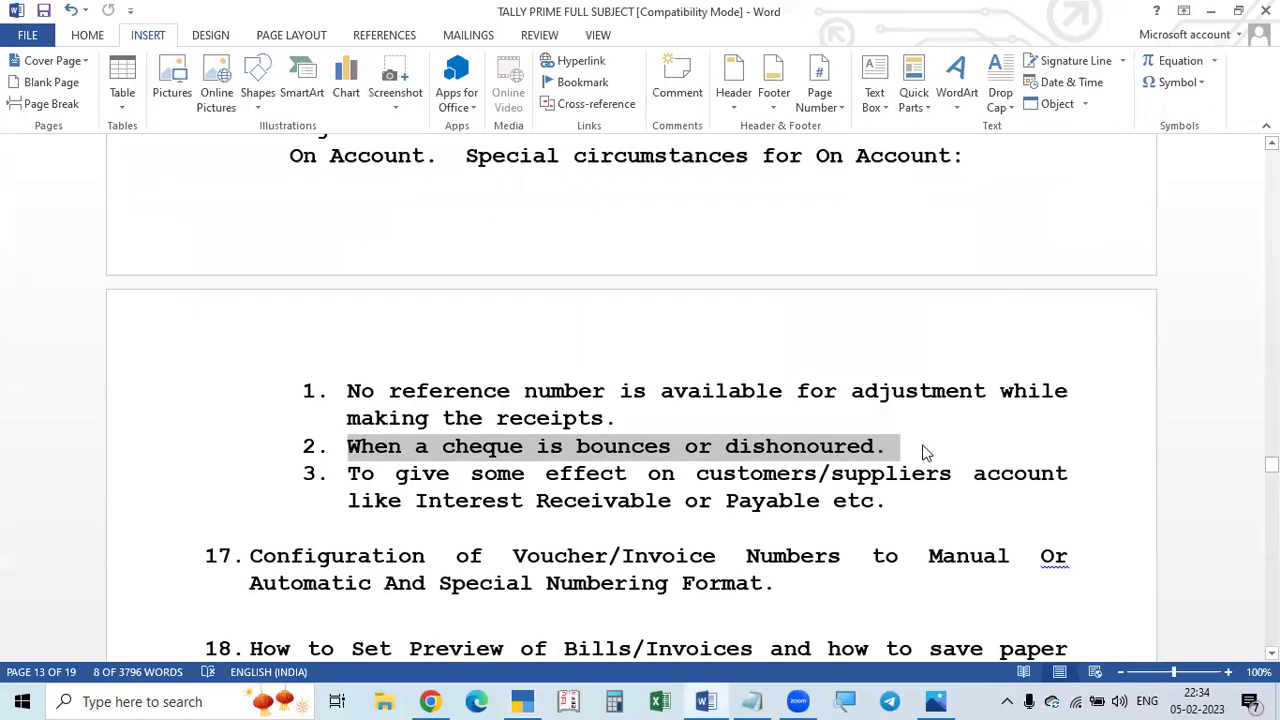
{"action": "scroll", "coordinate": [680, 500], "scroll_direction": "down", "scroll_amount": 1}
{"action": "left_click_drag", "start_coordinate": [350, 428], "coordinate": [1048, 463]}
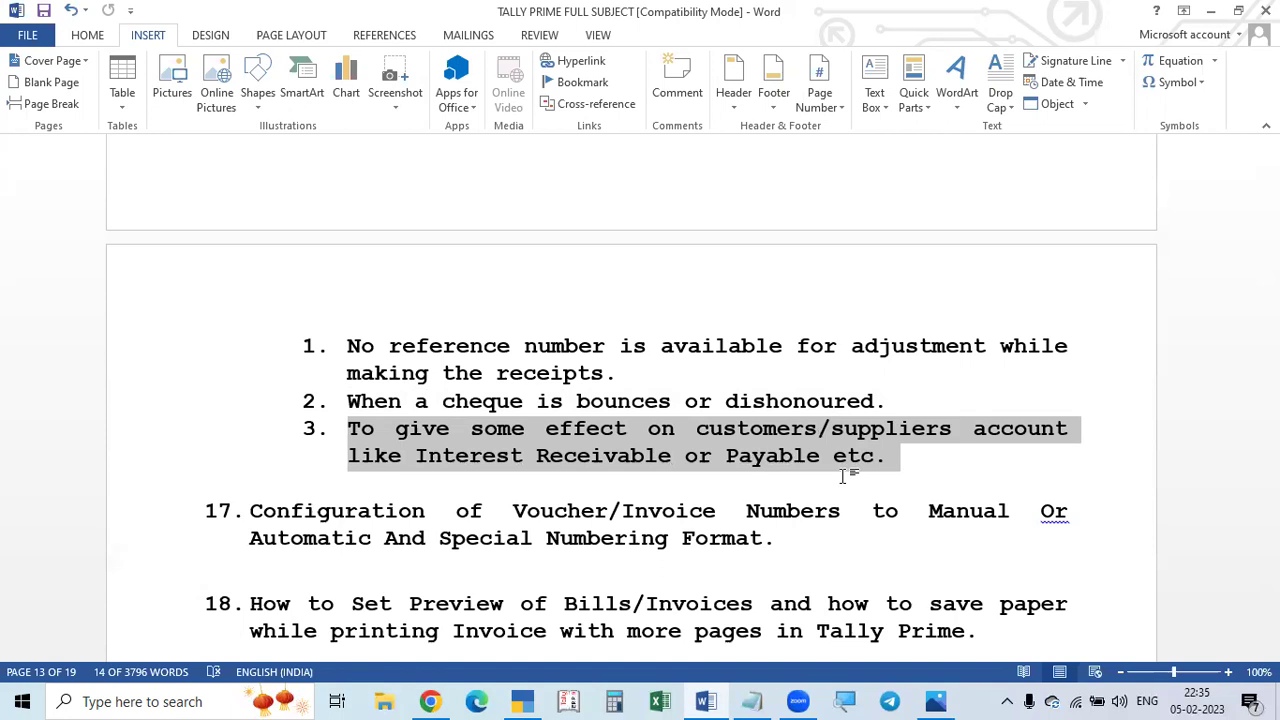
Switch to the Notepad problem list and read On Account exercises 5 and 6 about Ashok Electronics.
{"action": "left_click", "coordinate": [522, 700]}
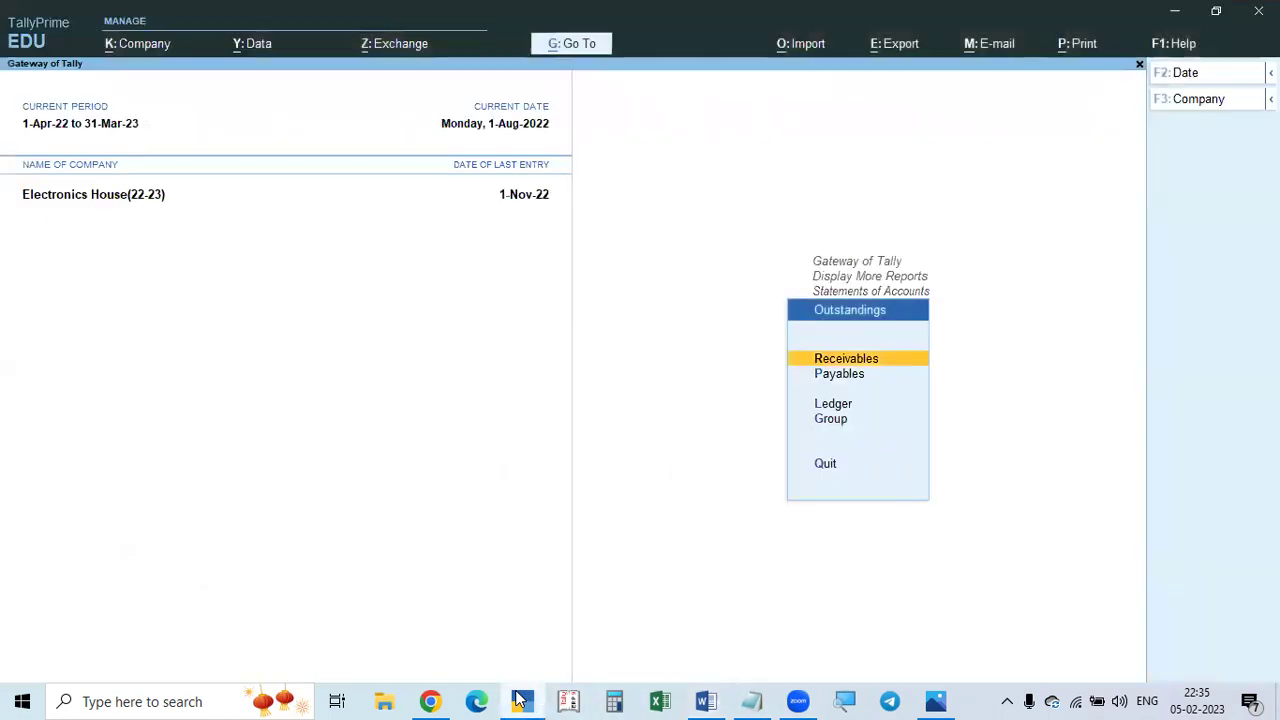
{"action": "left_click", "coordinate": [750, 700]}
{"action": "scroll", "coordinate": [160, 515], "scroll_direction": "down", "scroll_amount": 1}
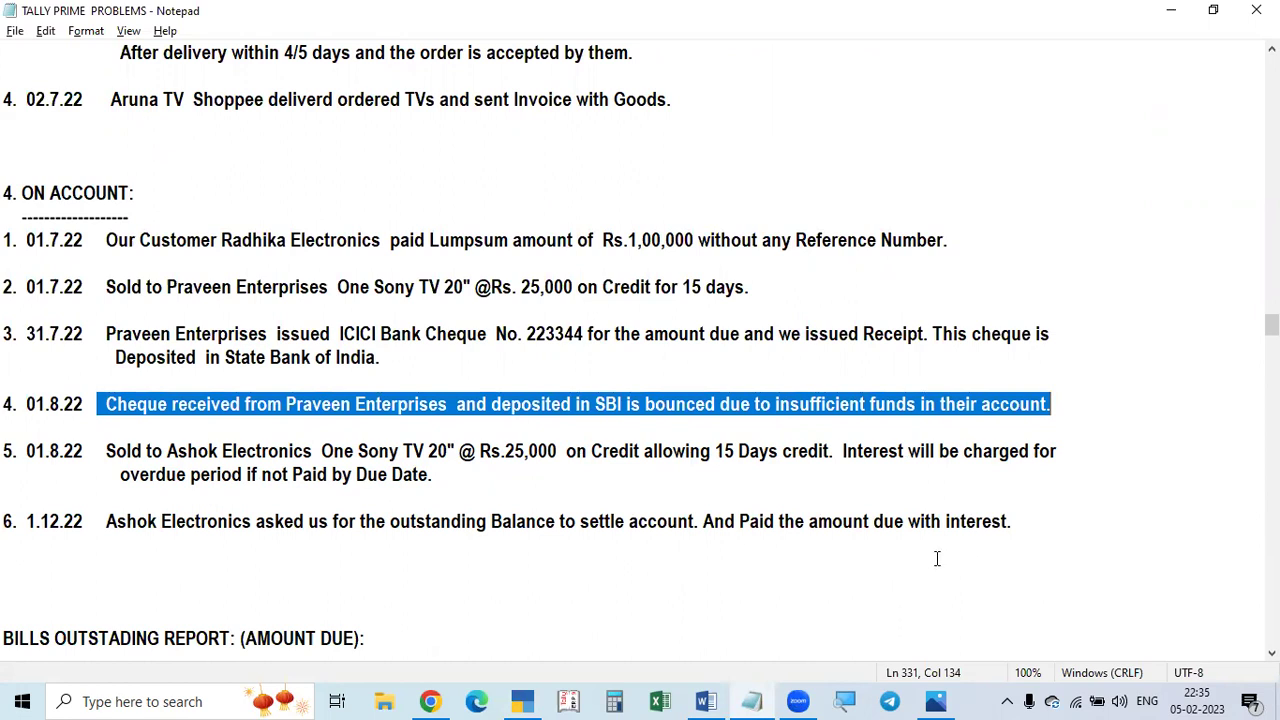
Switch to TallyPrime and start a new Sales voucher dated 1-Aug-22, checking it against exercise 5 in Notepad.
{"action": "key", "text": "alt+Tab"}
{"action": "key", "text": "Escape"}
{"action": "key", "text": "Escape"}
{"action": "key", "text": "Escape"}
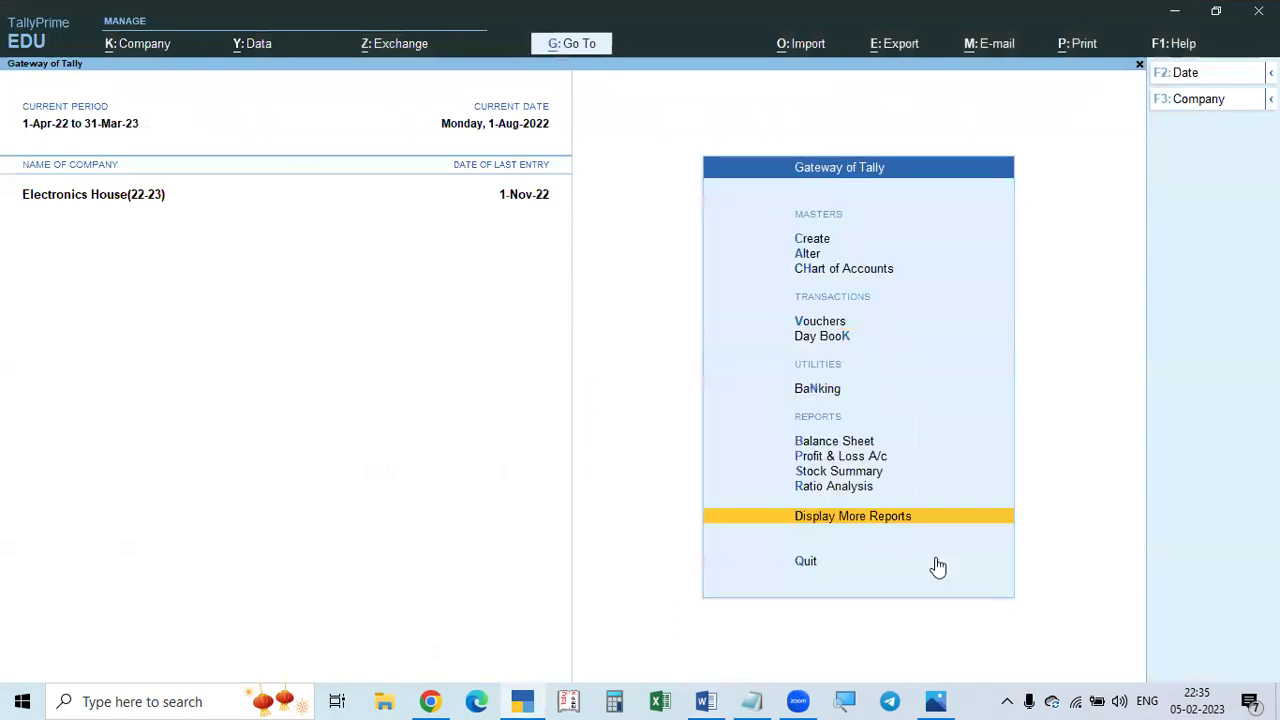
{"action": "key", "text": "v"}
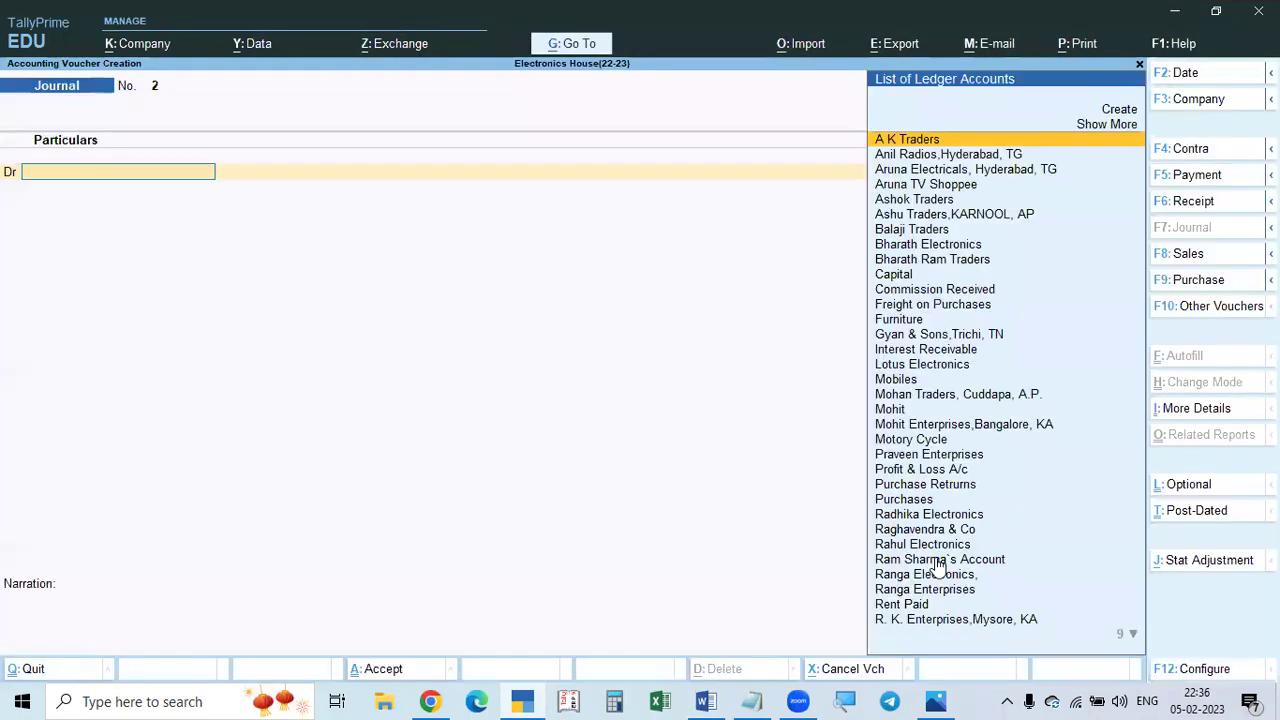
{"action": "left_click", "coordinate": [1189, 256]}
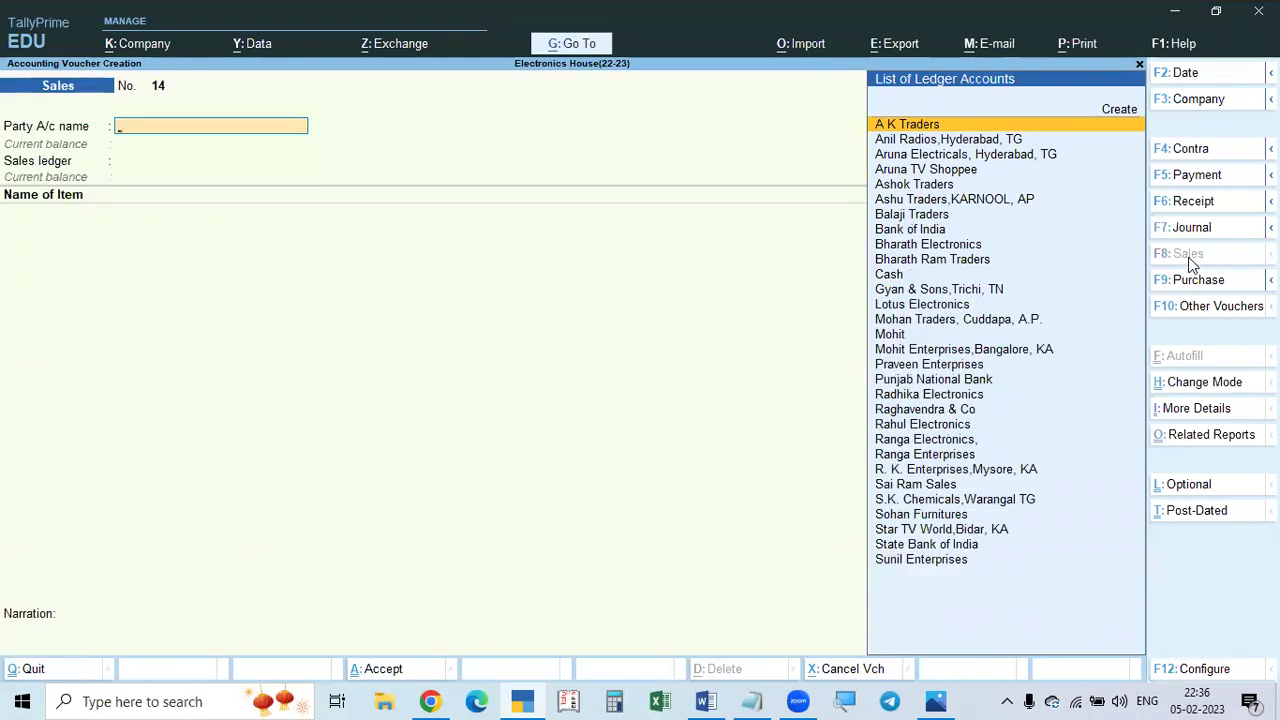
{"action": "key", "text": "alt+Tab"}
{"action": "key", "text": "alt+Tab"}
{"action": "key", "text": "F2"}
{"action": "type", "text": "1.8"}
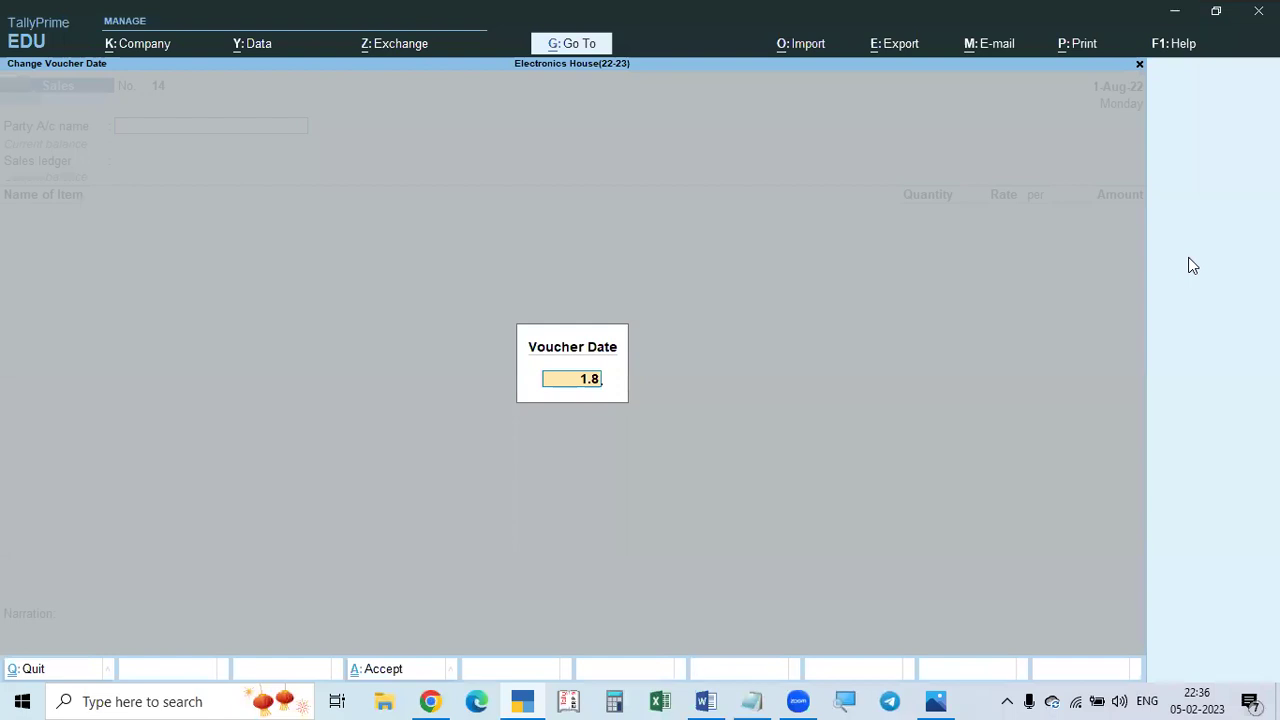
{"action": "key", "text": "Return"}
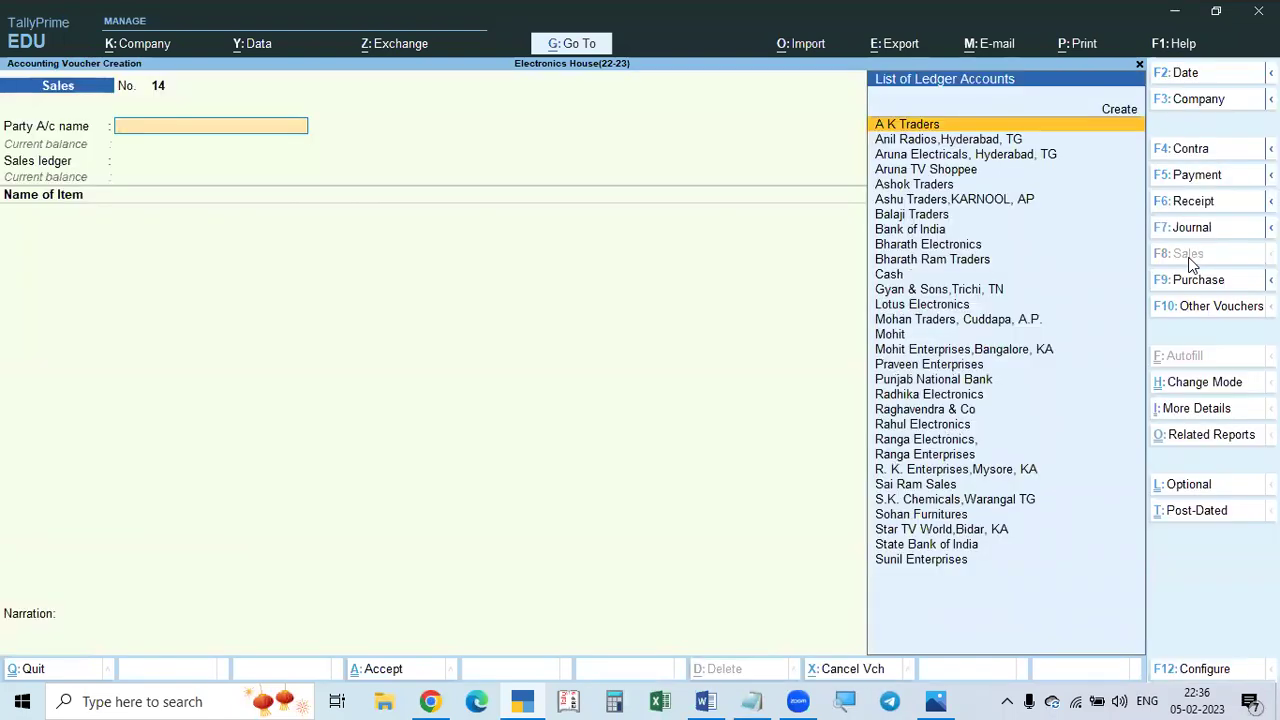
{"action": "key", "text": "alt+Tab"}
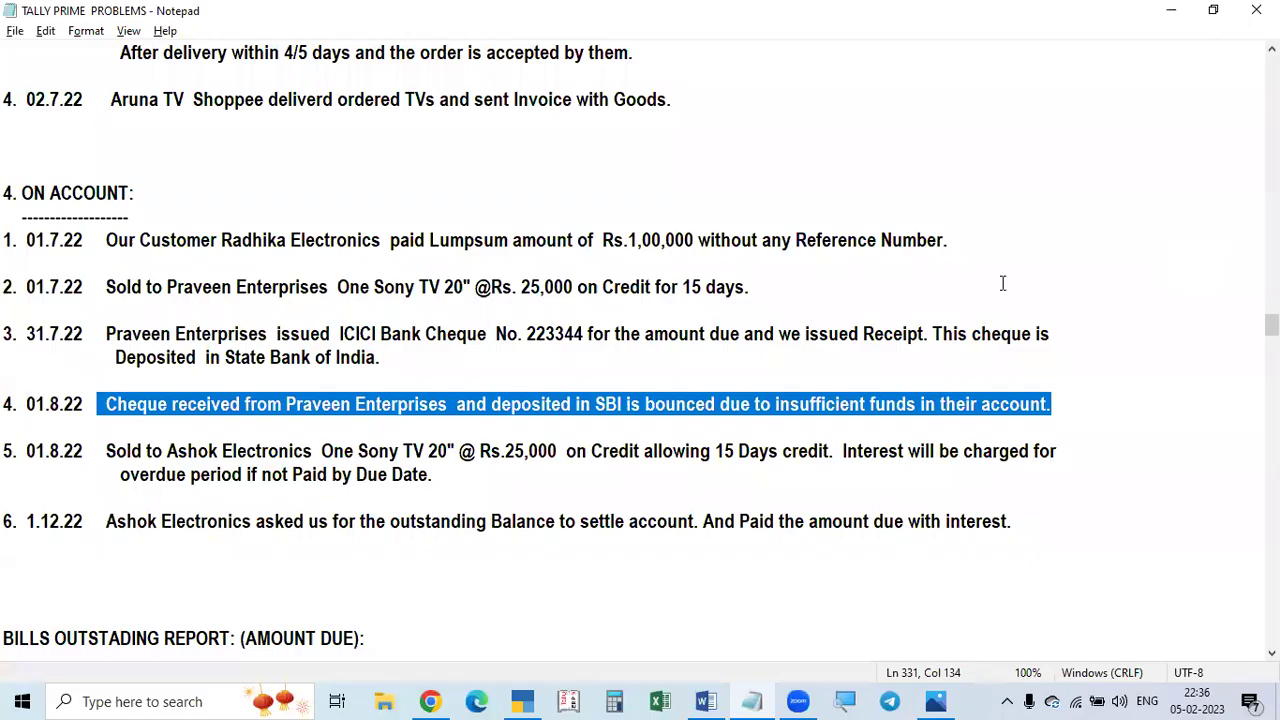
{"action": "key", "text": "alt+Tab"}
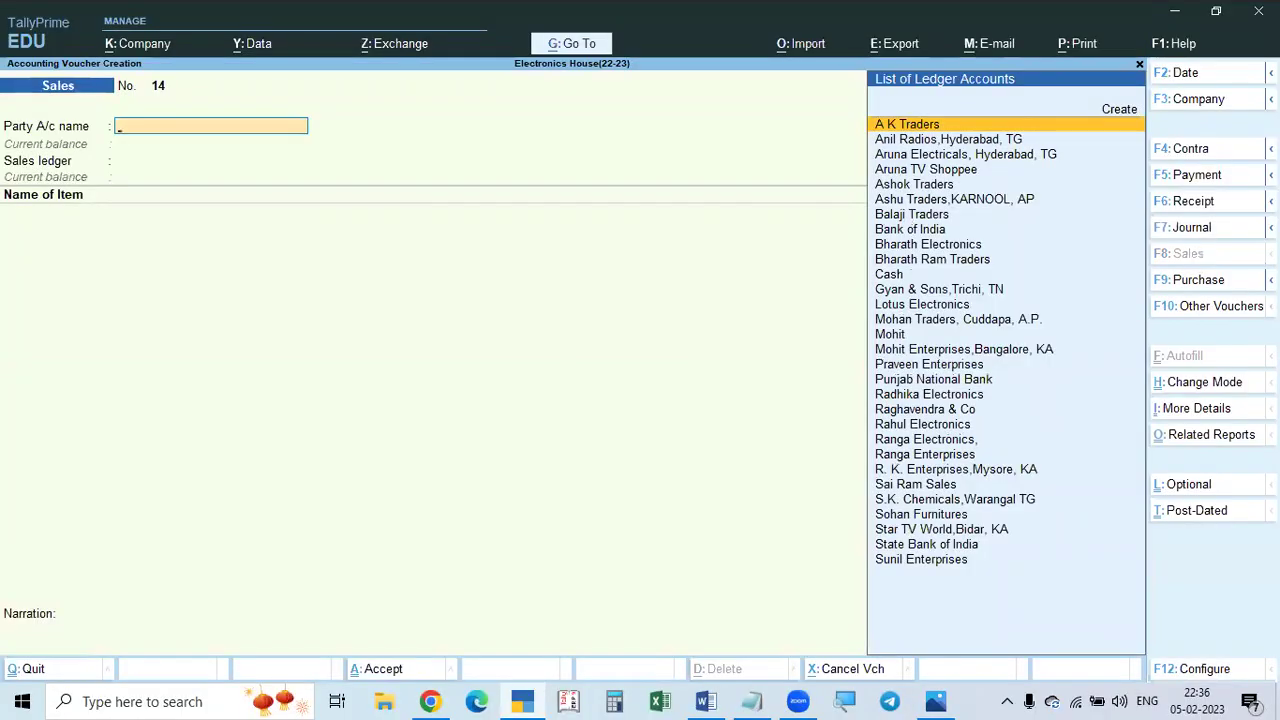
{"action": "type", "text": "Asho"}
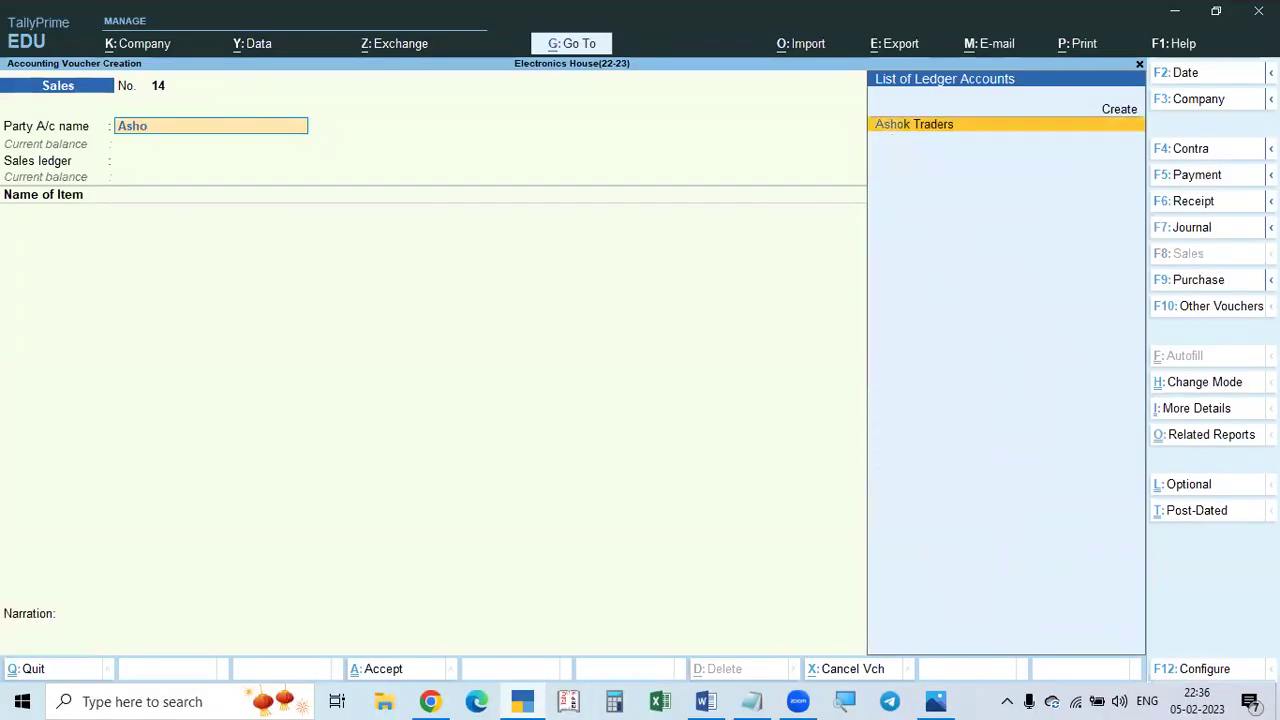
{"action": "key", "text": "BackSpace"}
{"action": "key", "text": "BackSpace"}
{"action": "key", "text": "BackSpace"}
{"action": "key", "text": "BackSpace"}
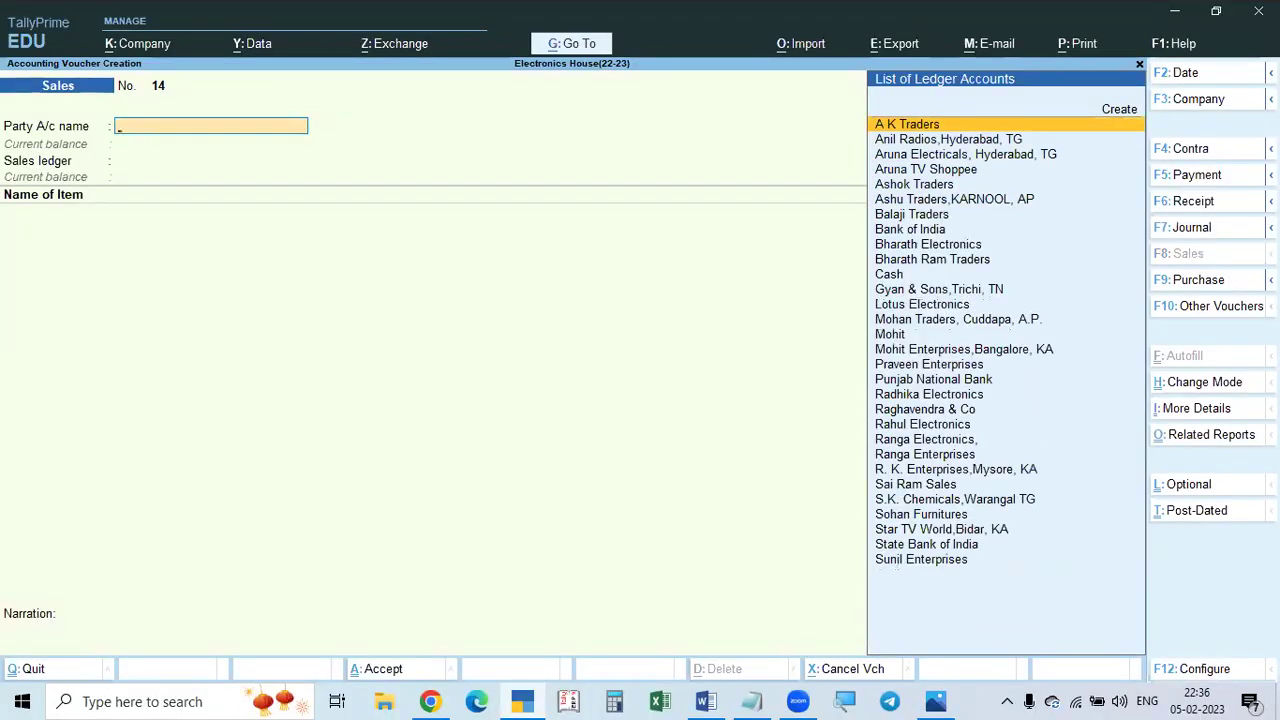
Create a party ledger from the sales voucher and name it Ashok Electronincs, without an alias.
{"action": "key", "text": "alt+c"}
{"action": "type", "text": "Ashok"}
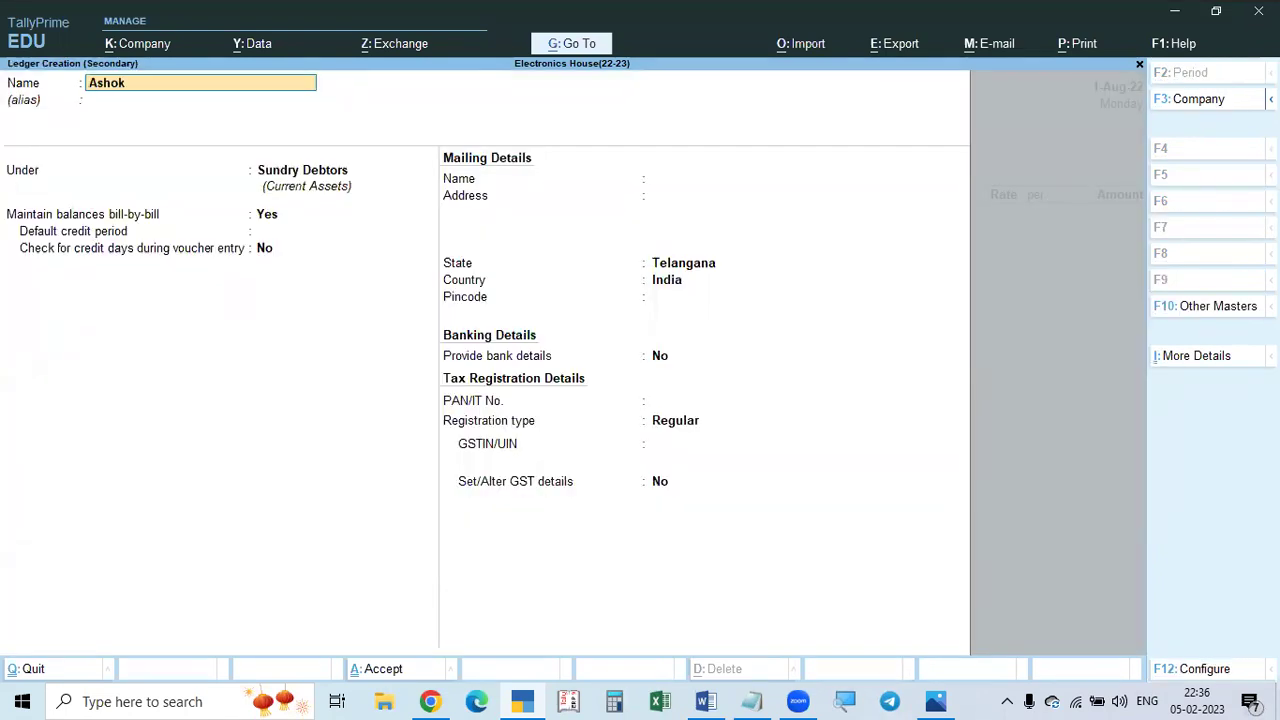
{"action": "type", "text": " En"}
{"action": "type", "text": "."}
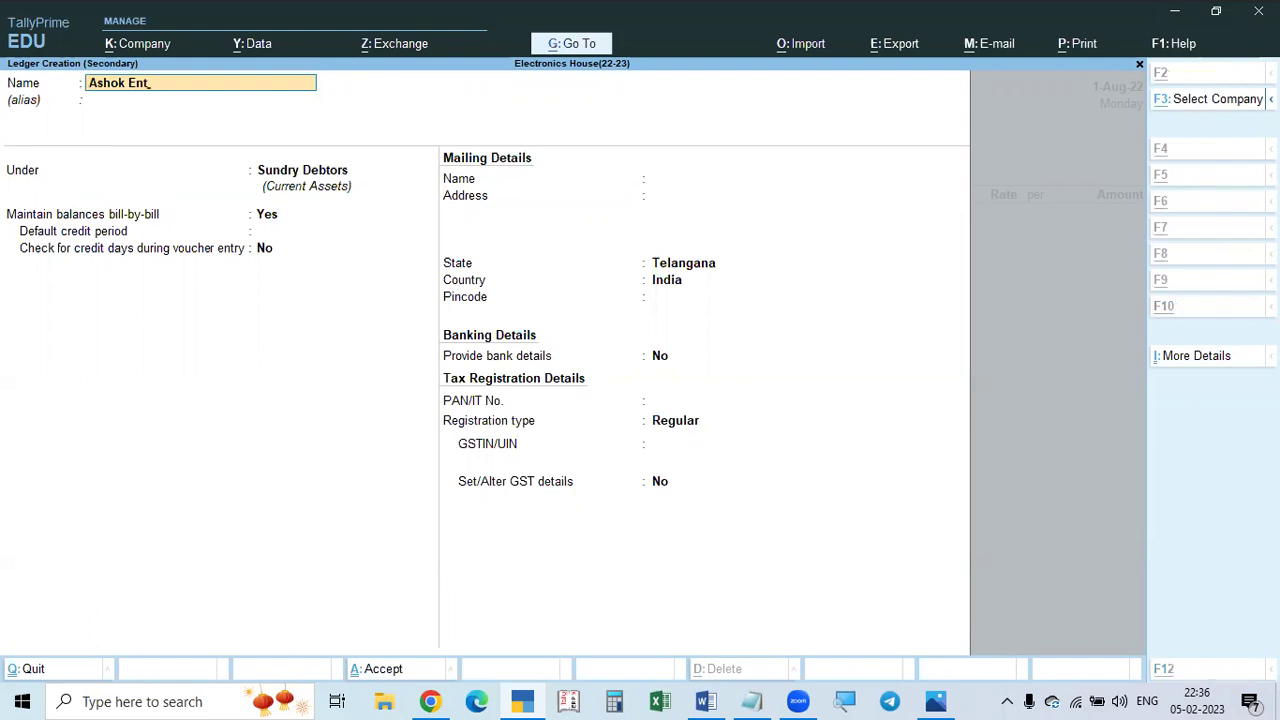
{"action": "key", "text": "alt+Tab"}
{"action": "key", "text": "alt+Tab"}
{"action": "key", "text": "BackSpace"}
{"action": "key", "text": "BackSpace"}
{"action": "key", "text": "BackSpace"}
{"action": "key", "text": "BackSpace"}
{"action": "type", "text": "e"}
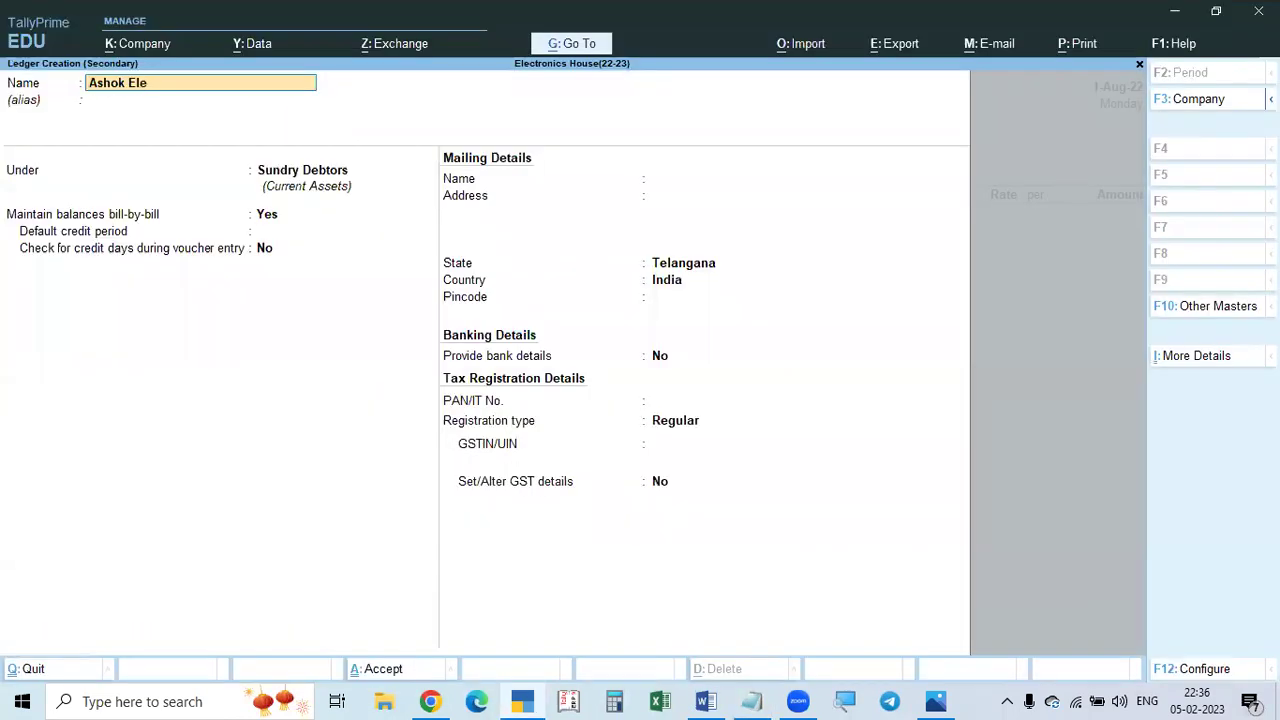
{"action": "type", "text": "lector"}
{"action": "key", "text": "BackSpace"}
{"action": "key", "text": "BackSpace"}
{"action": "type", "text": "rop"}
{"action": "key", "text": "BackSpace"}
{"action": "type", "text": "nincs"}
{"action": "key", "text": "Return"}
{"action": "key", "text": "Return"}
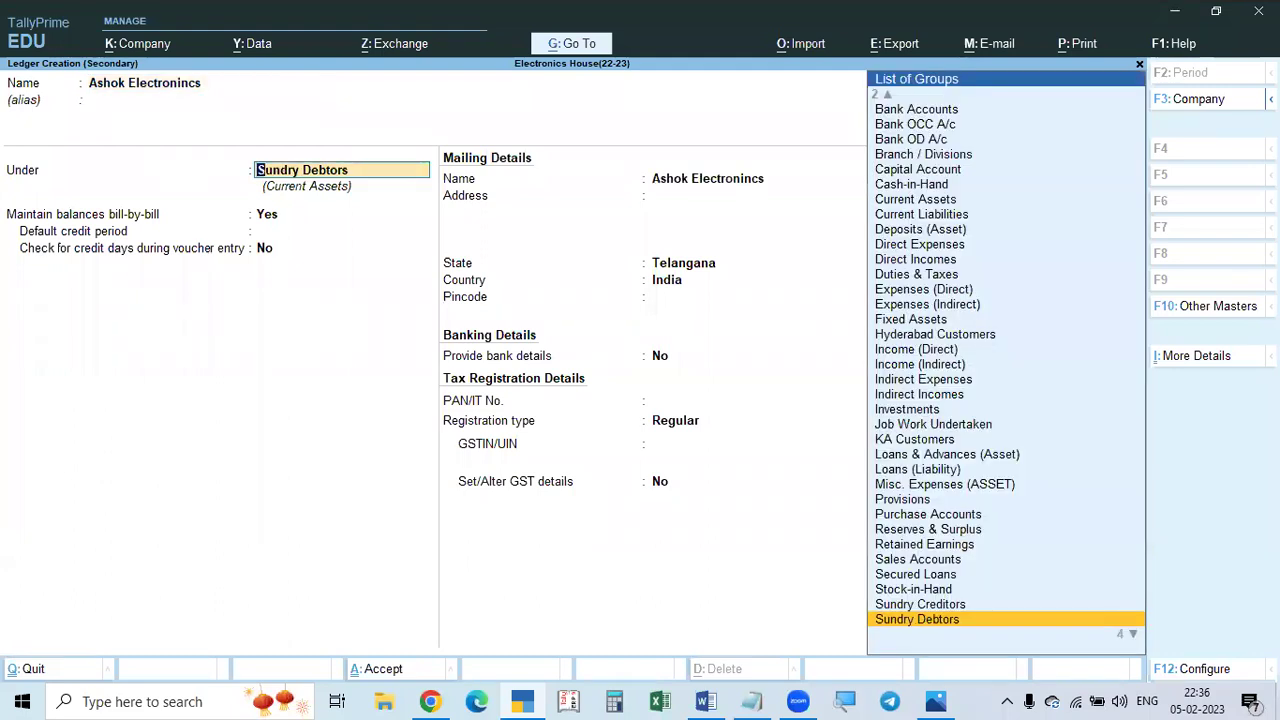
Keep the new ledger under Sundry Debtors with bill-by-bill balances set to Yes, and save it.
{"action": "key", "text": "Return"}
{"action": "key", "text": "Return"}
{"action": "key", "text": "Return"}
{"action": "key", "text": "Return"}
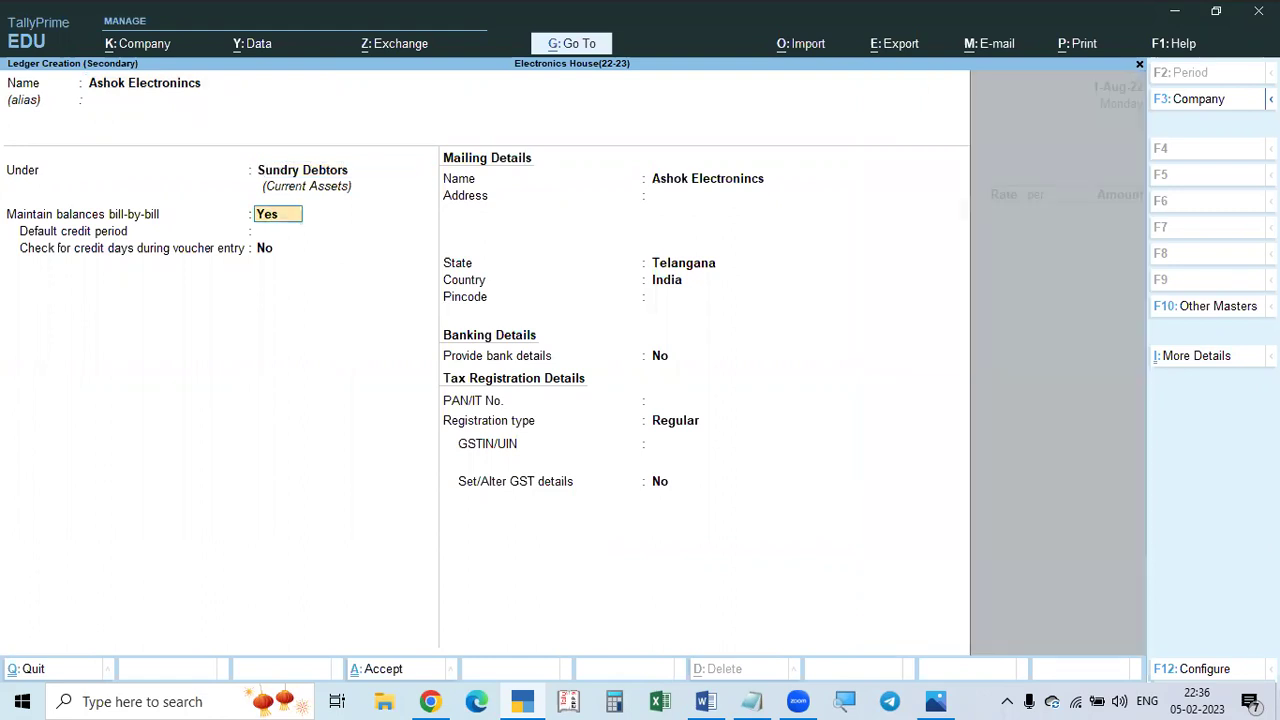
{"action": "key", "text": "ctrl"}
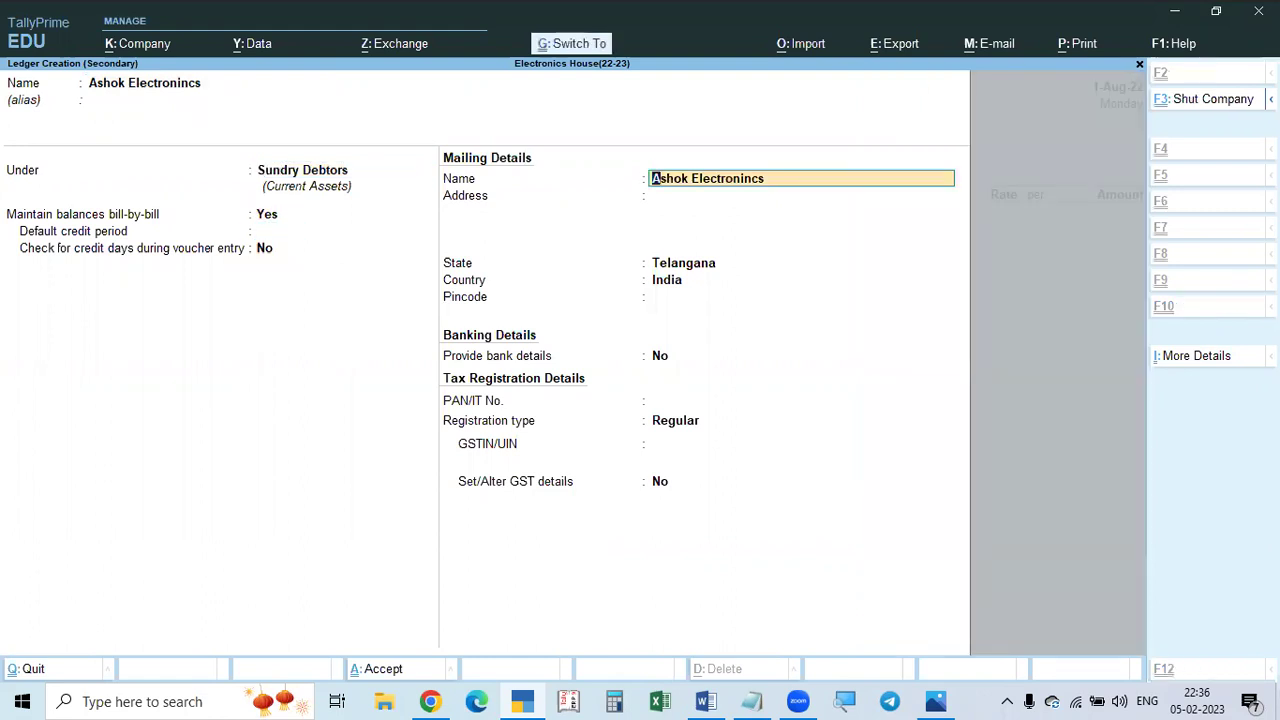
{"action": "key", "text": "ctrl+a"}
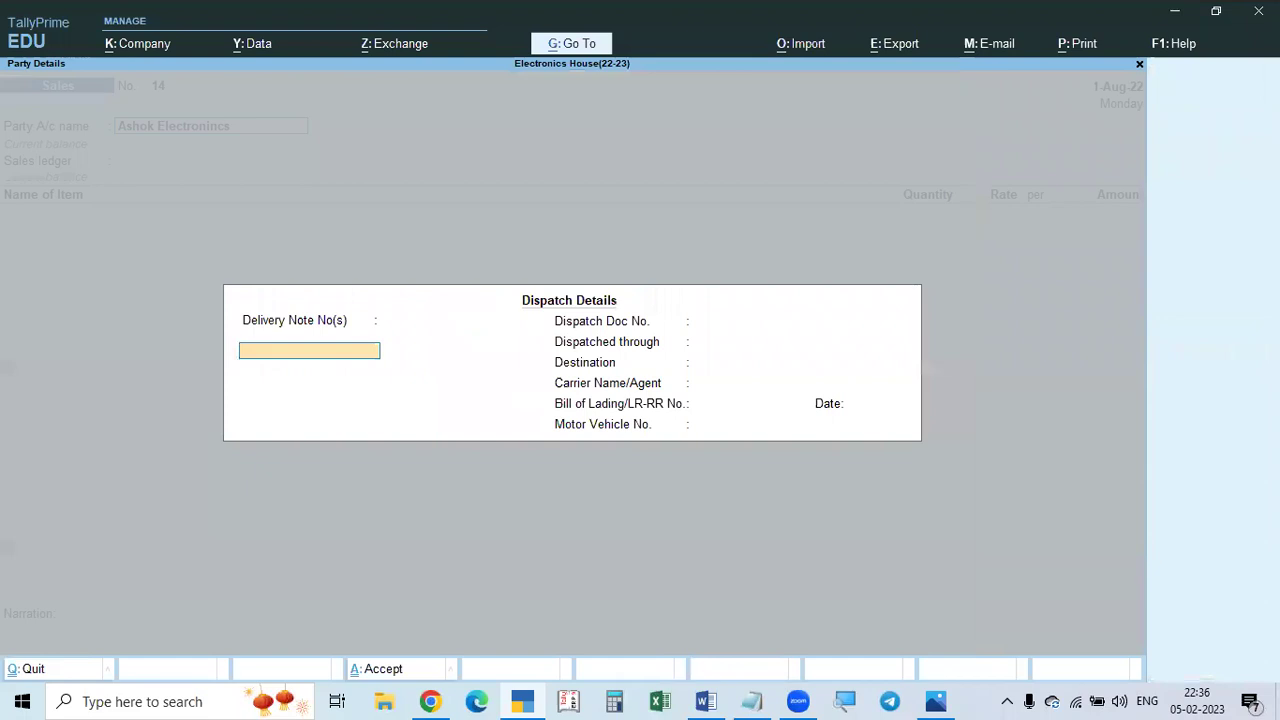
Accept the blank dispatch details and the default party details, and choose Sales as the voucher's sales ledger.
{"action": "key", "text": "ctrl+a"}
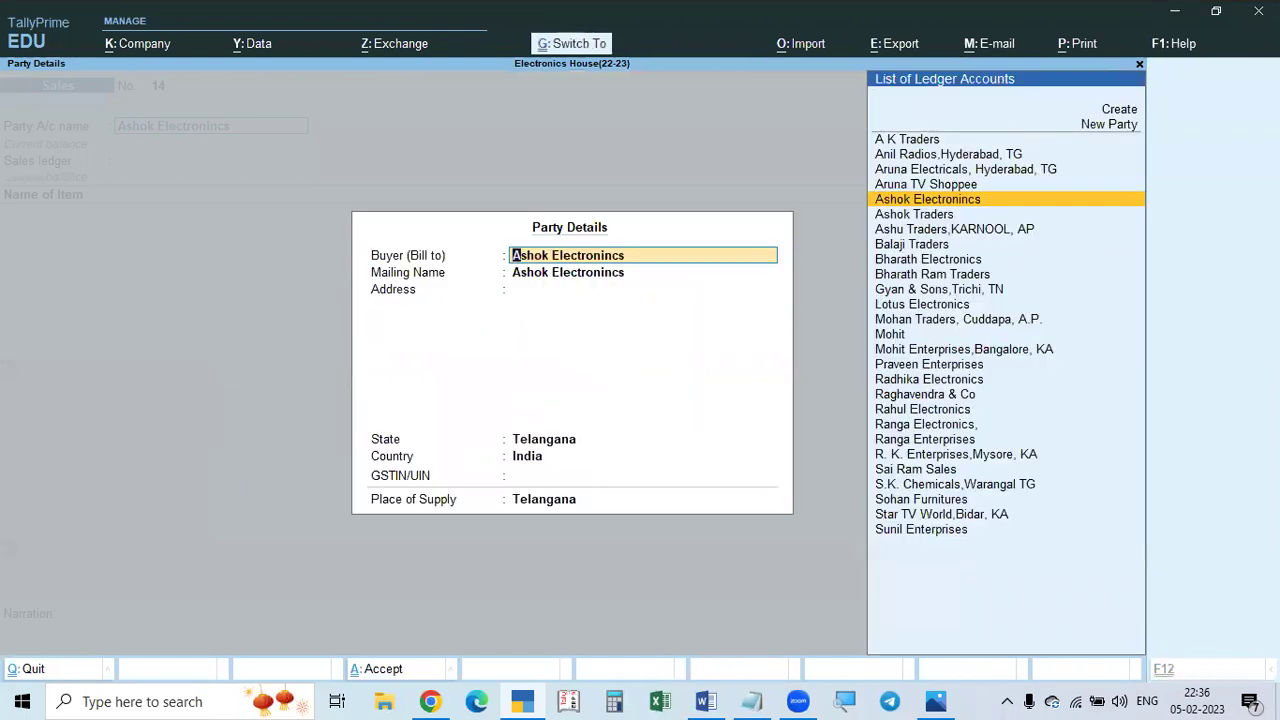
{"action": "key", "text": "ctrl+a"}
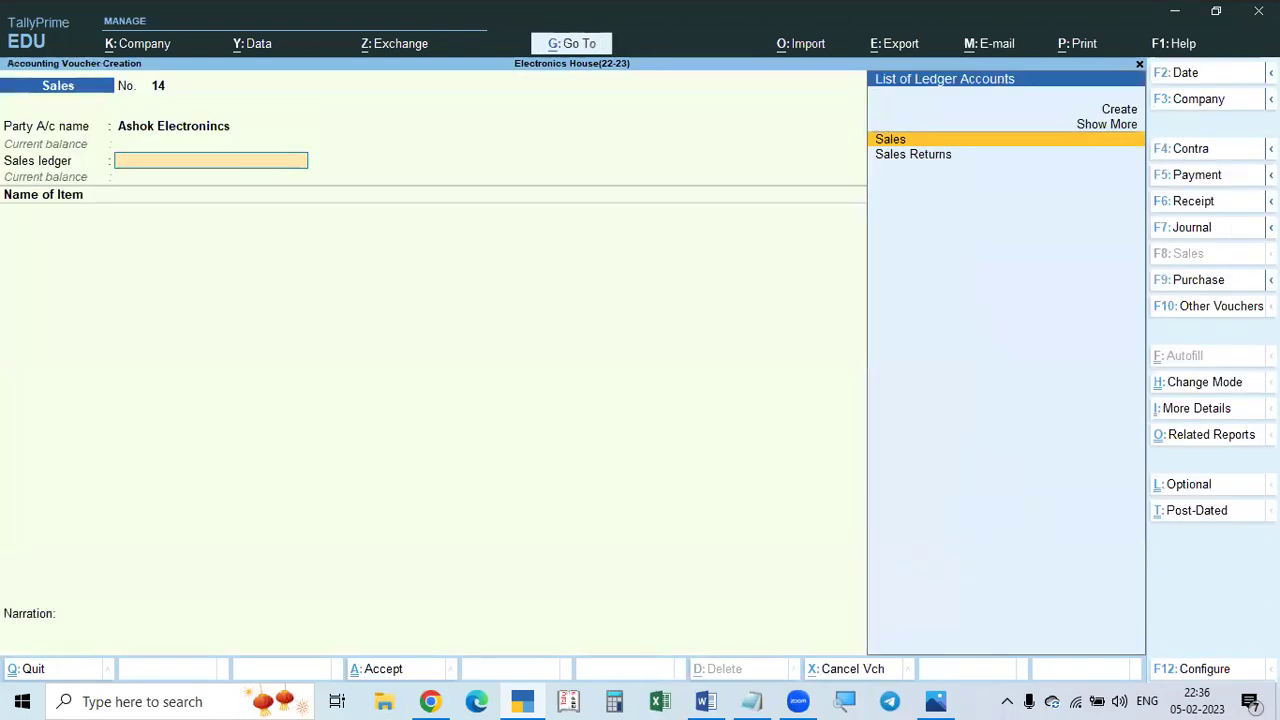
{"action": "key", "text": "Return"}
{"action": "key", "text": "Return"}
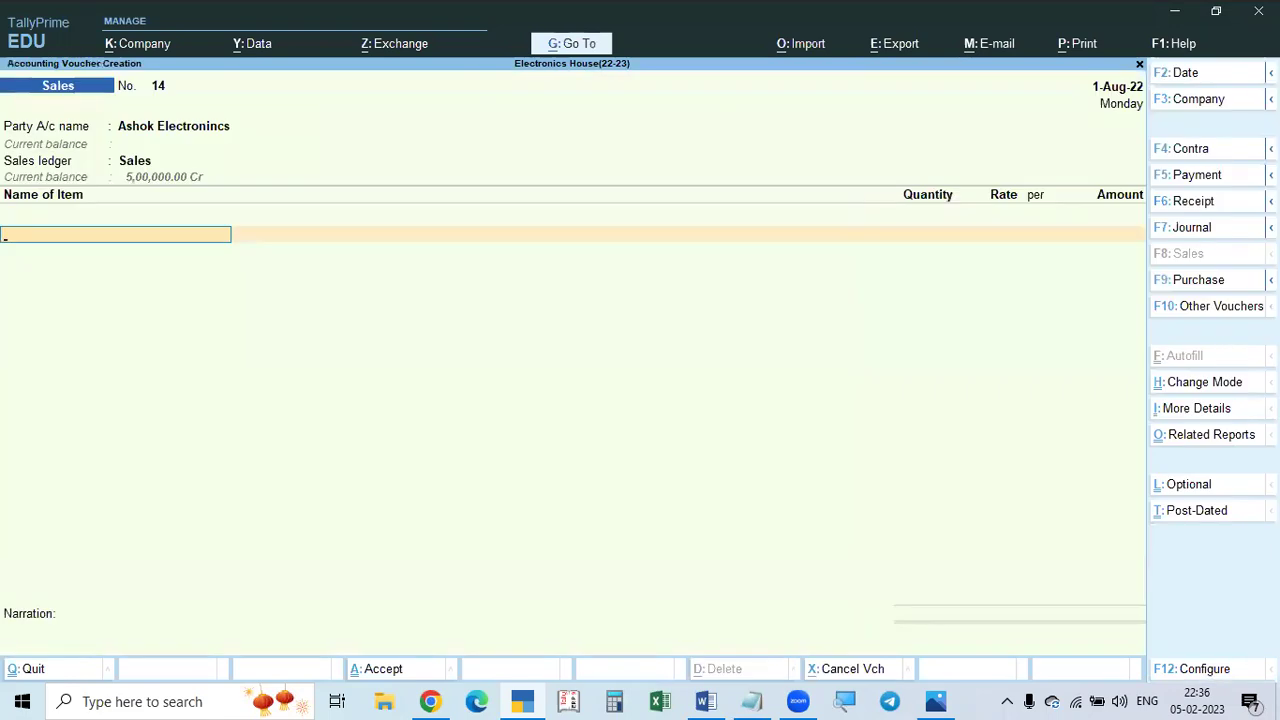
Select Sony TV 20" as the voucher's stock item and check its quantity and rate in the Notepad exercise.
{"action": "type", "text": "s"}
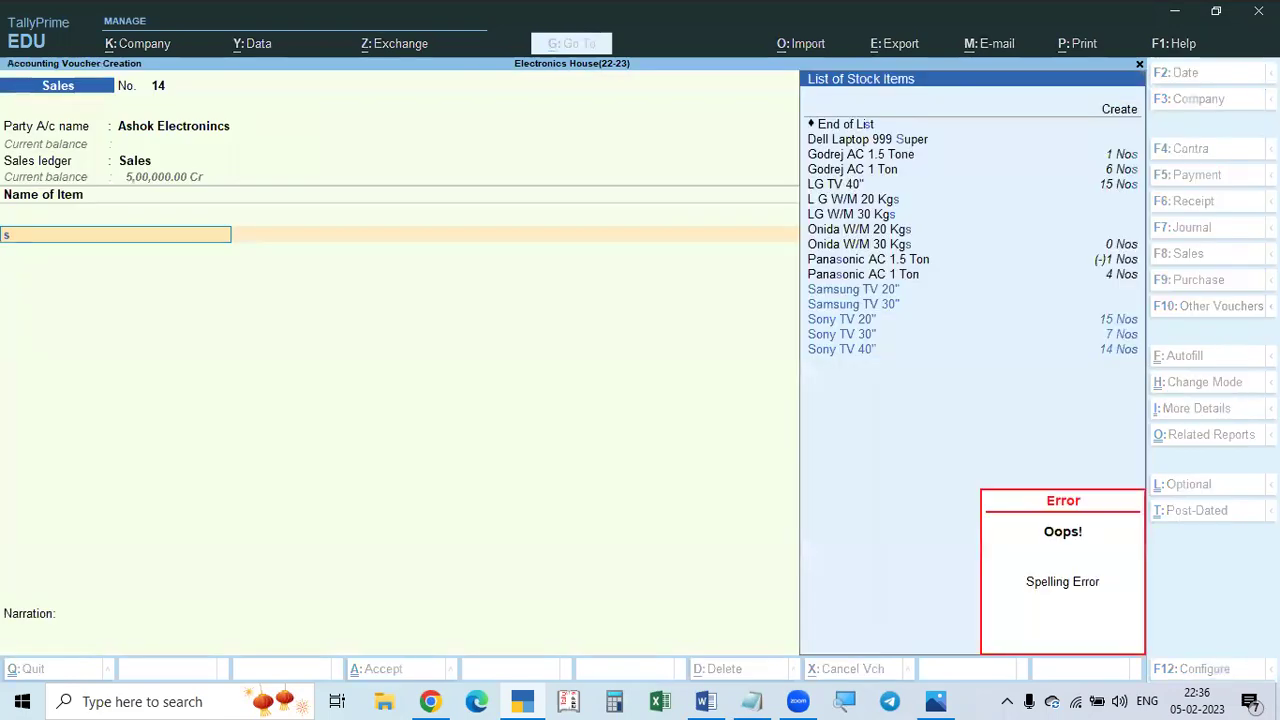
{"action": "key", "text": "Down"}
{"action": "key", "text": "Down"}
{"action": "key", "text": "Return"}
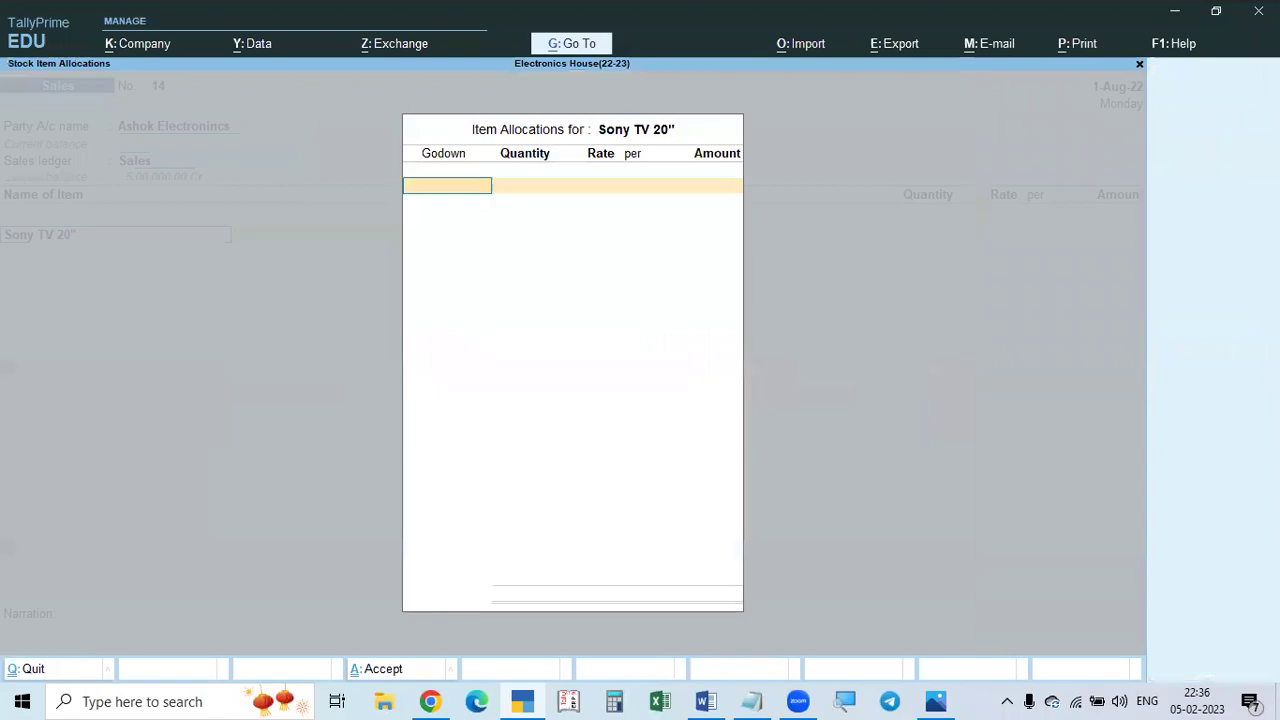
{"action": "key", "text": "alt+Tab"}
{"action": "key", "text": "alt+Tab"}
{"action": "key", "text": "alt+Tab"}
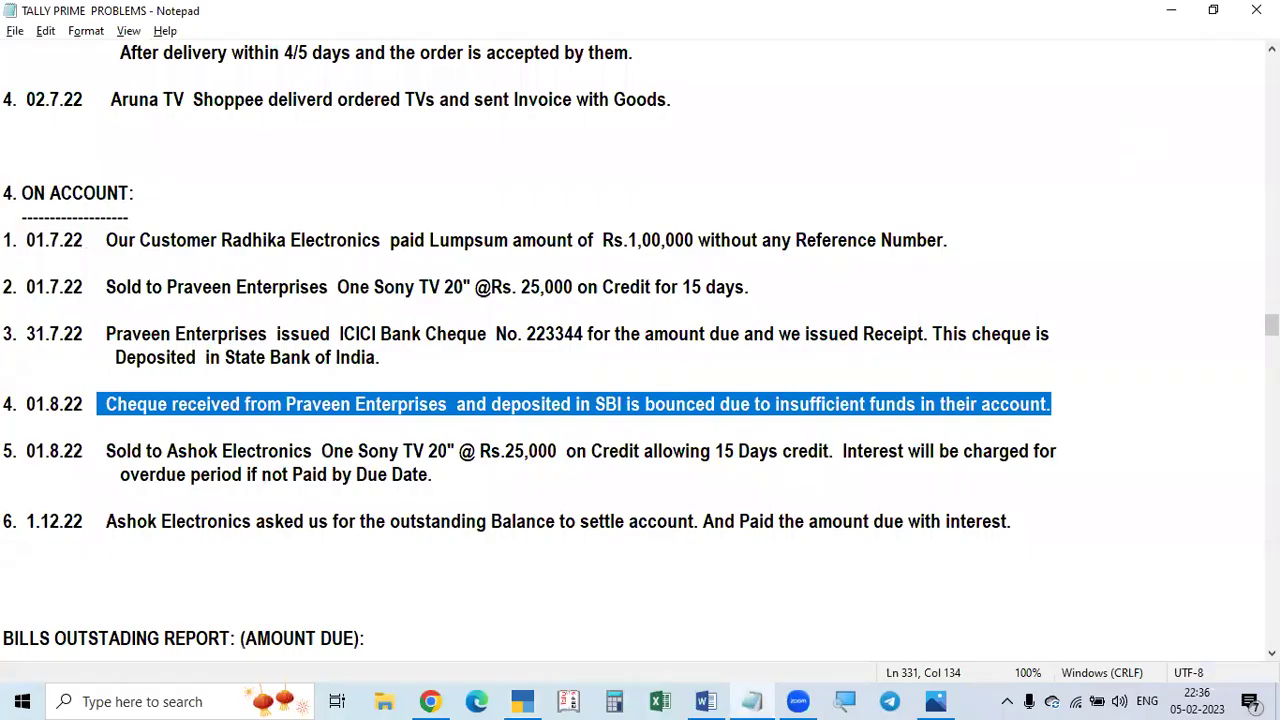
{"action": "key", "text": "alt+Tab"}
Allocate 1 Nos of Sony TV 20" from Godown 1 at 25,000, end the item list and go to the bill-wise details.
{"action": "type", "text": "1"}
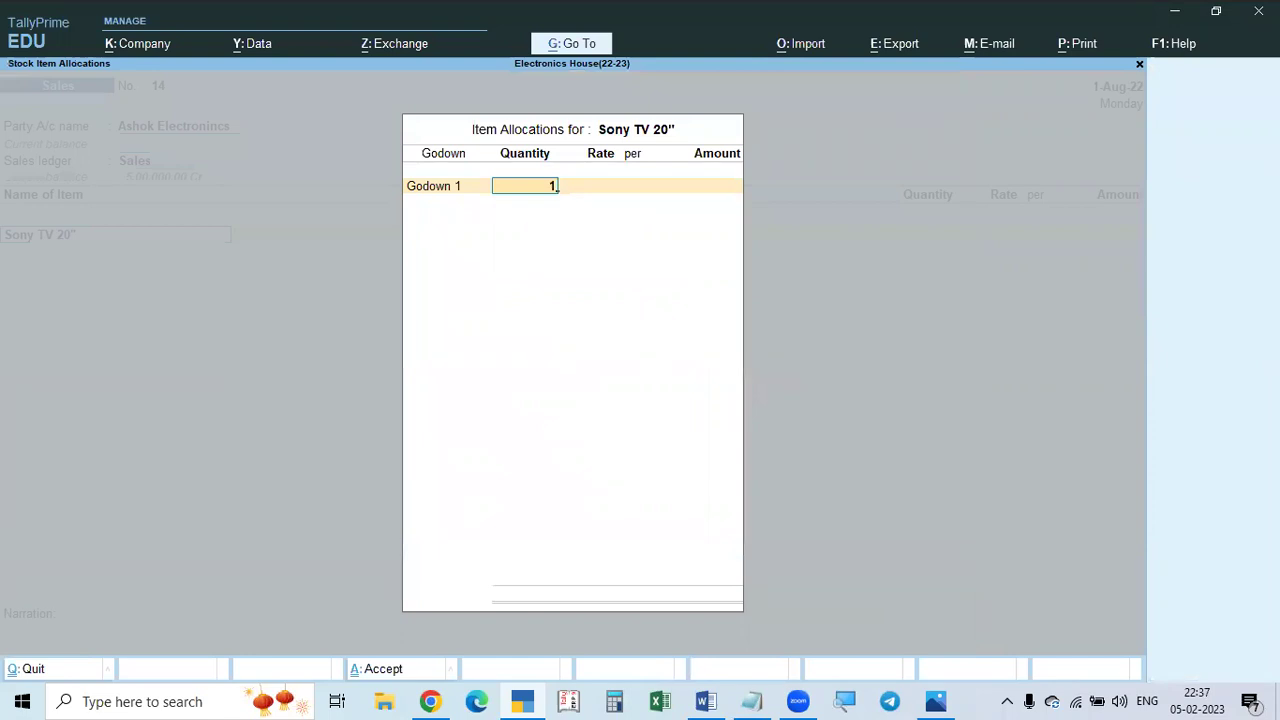
{"action": "key", "text": "Return"}
{"action": "type", "text": "250000.00"}
{"action": "key", "text": "Return"}
{"action": "key", "text": "Return"}
{"action": "key", "text": "Return"}
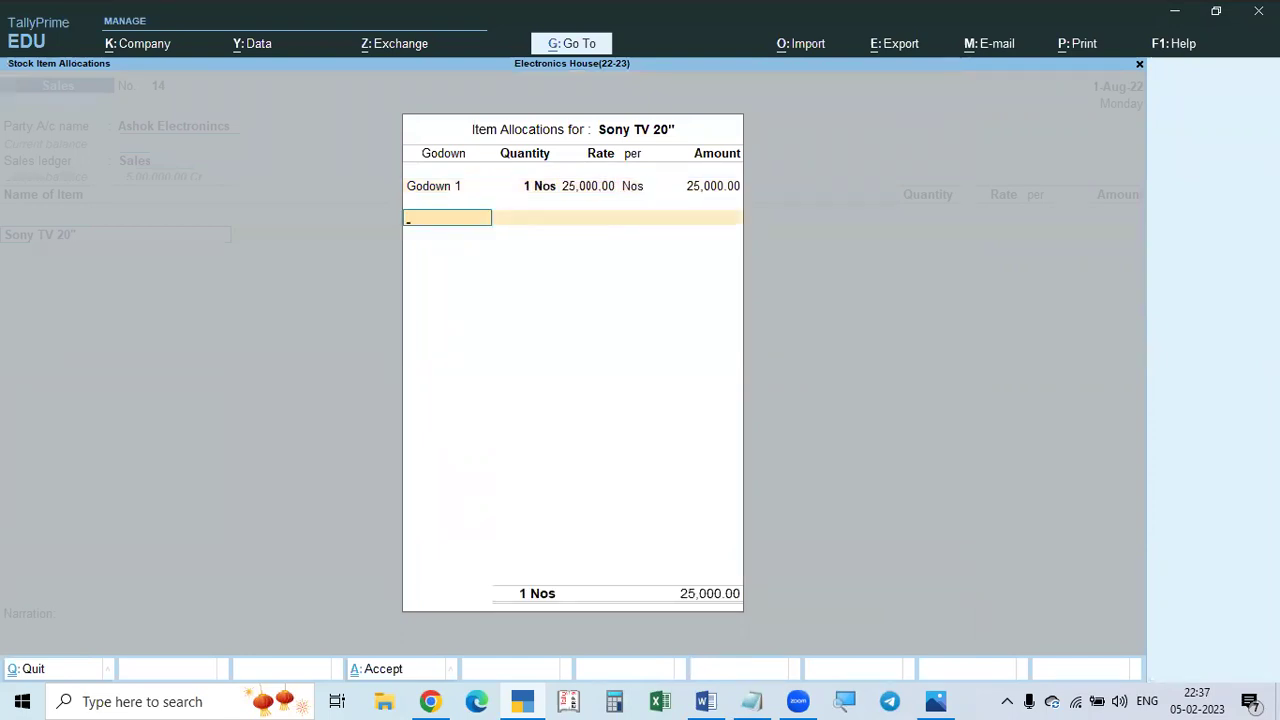
{"action": "key", "text": "Return"}
{"action": "key", "text": "Return"}
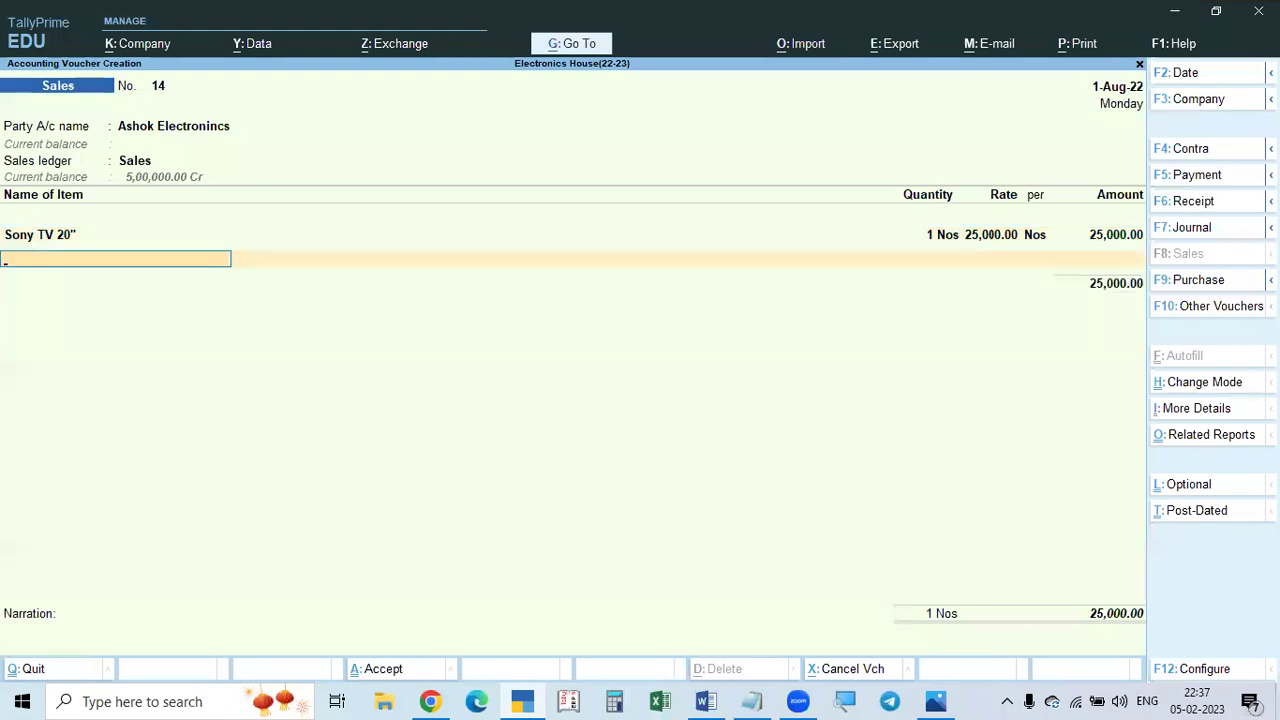
{"action": "key", "text": "Return"}
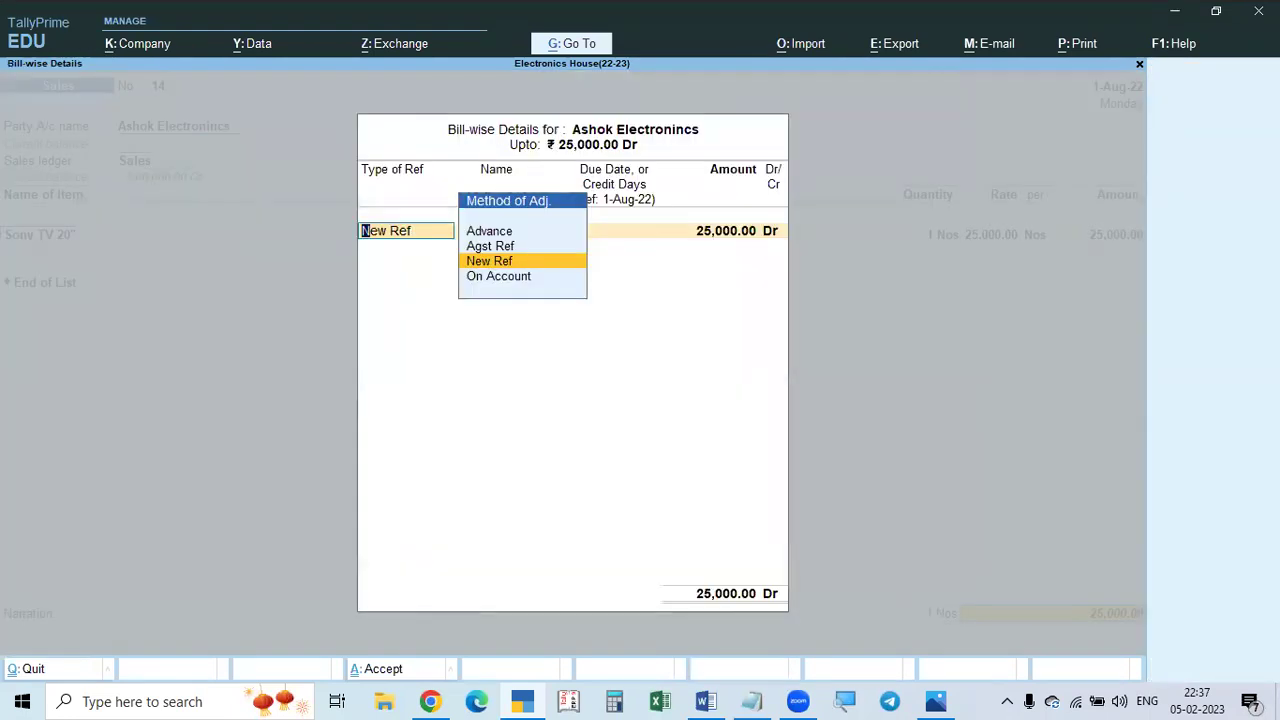
Record the 25,000 Dr bill for Ashok Electronincs as New Ref 14 with a credit period of 15 days.
{"action": "key", "text": "Return"}
{"action": "key", "text": "alt+Tab"}
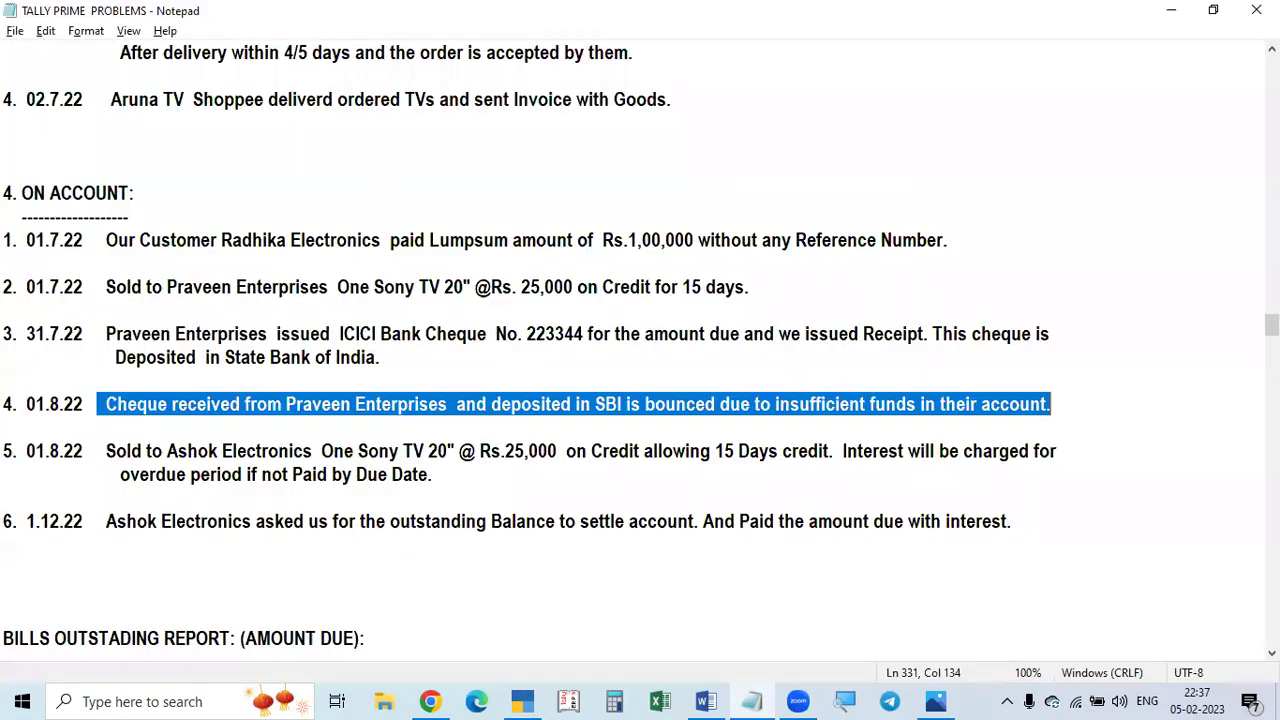
{"action": "key", "text": "alt+Tab"}
{"action": "key", "text": "Return"}
{"action": "type", "text": "15"}
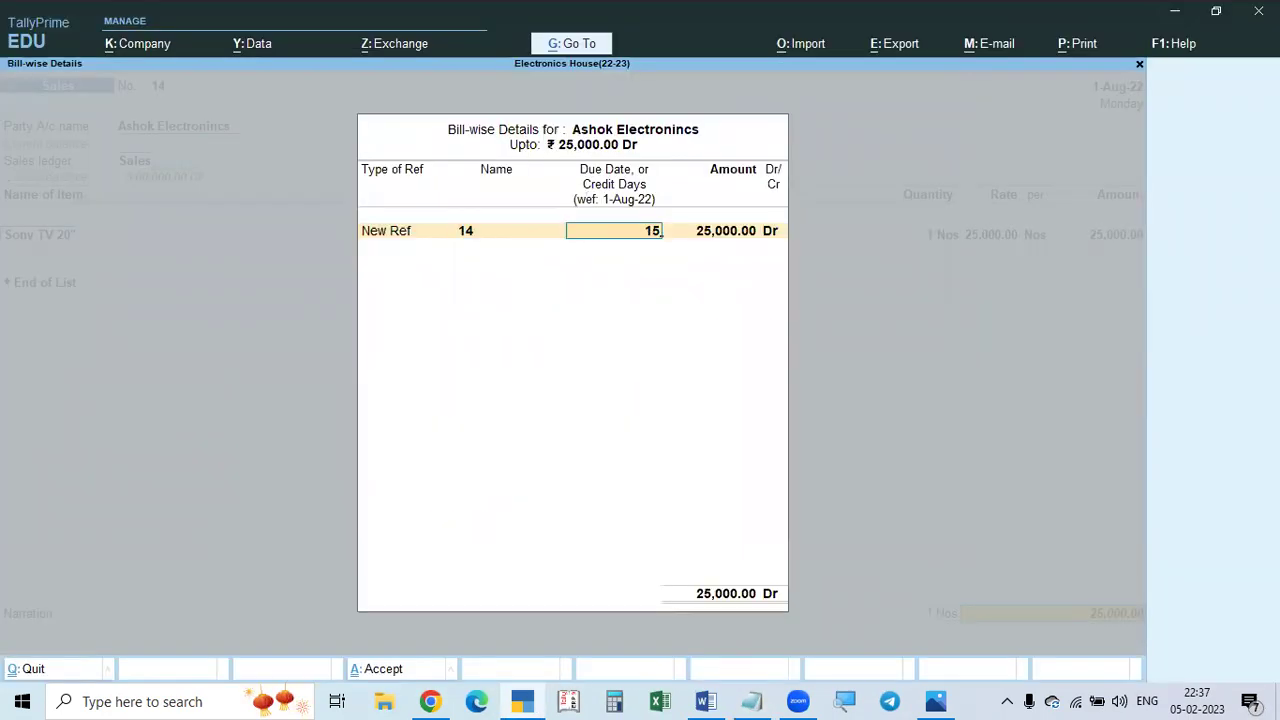
{"action": "key", "text": "Return"}
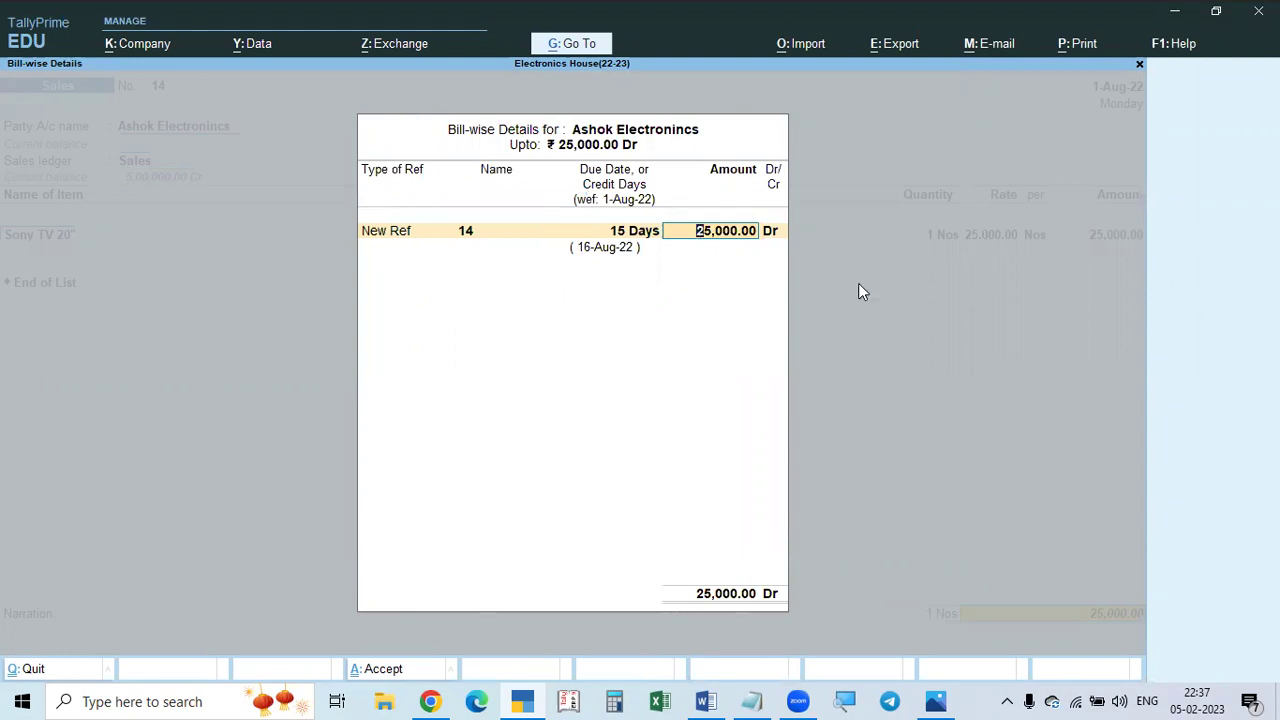
{"action": "left_click", "coordinate": [622, 233]}
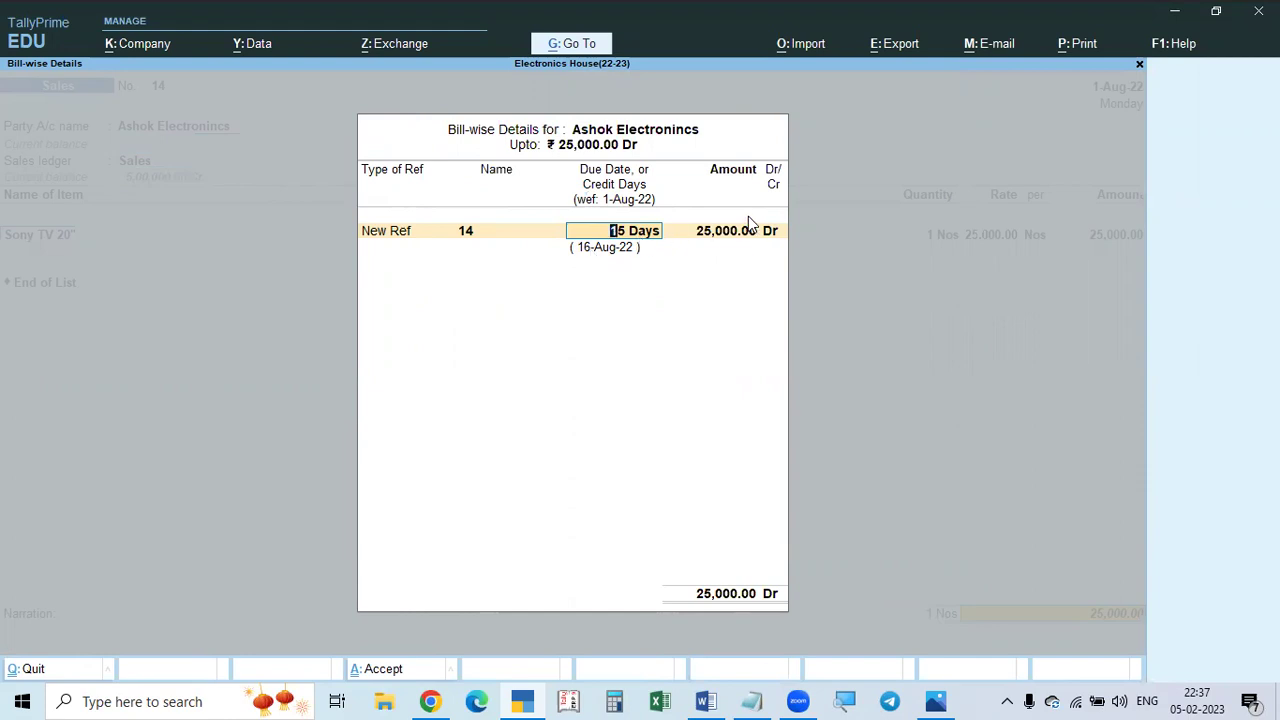
{"action": "key", "text": "BackSpace"}
{"action": "type", "text": "16.8"}
{"action": "key", "text": "BackSpace"}
{"action": "key", "text": "BackSpace"}
{"action": "key", "text": "BackSpace"}
{"action": "key", "text": "BackSpace"}
{"action": "type", "text": "15"}
{"action": "key", "text": "Return"}
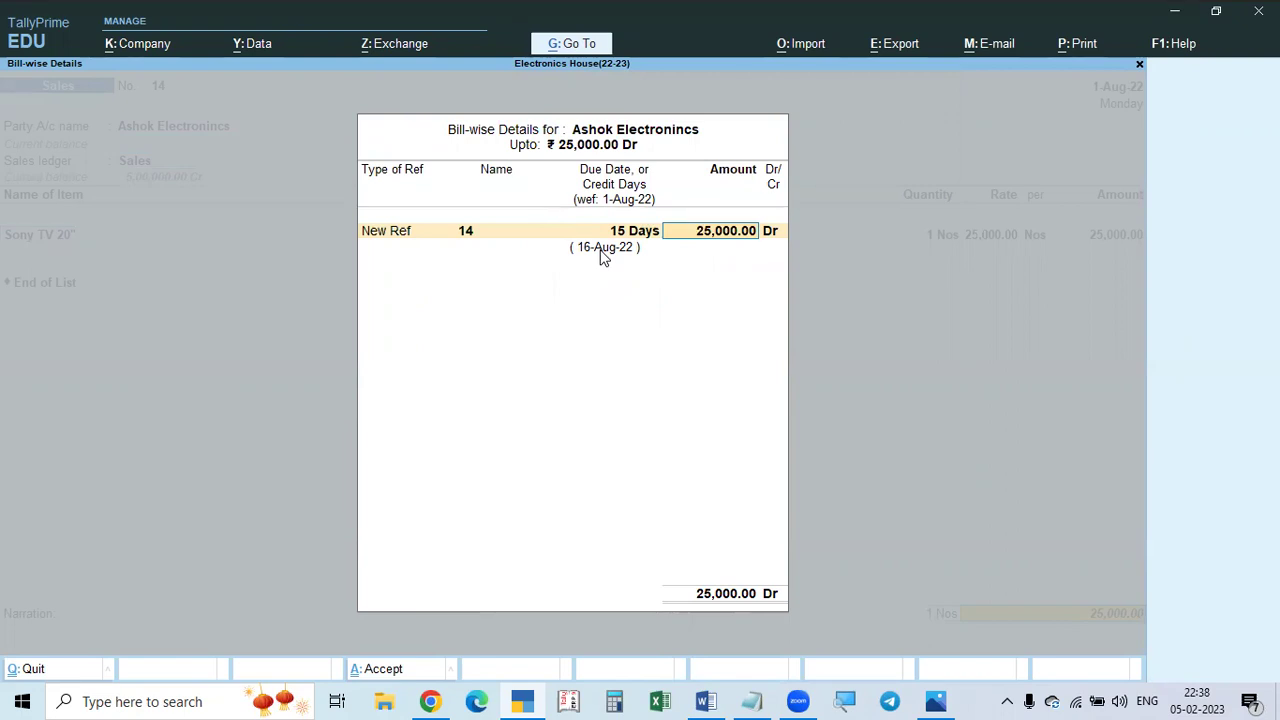
Accept the bill-wise amount of 25,000 Dr, leave the narration blank and save the sales voucher.
{"action": "key", "text": "Return"}
{"action": "key", "text": "Return"}
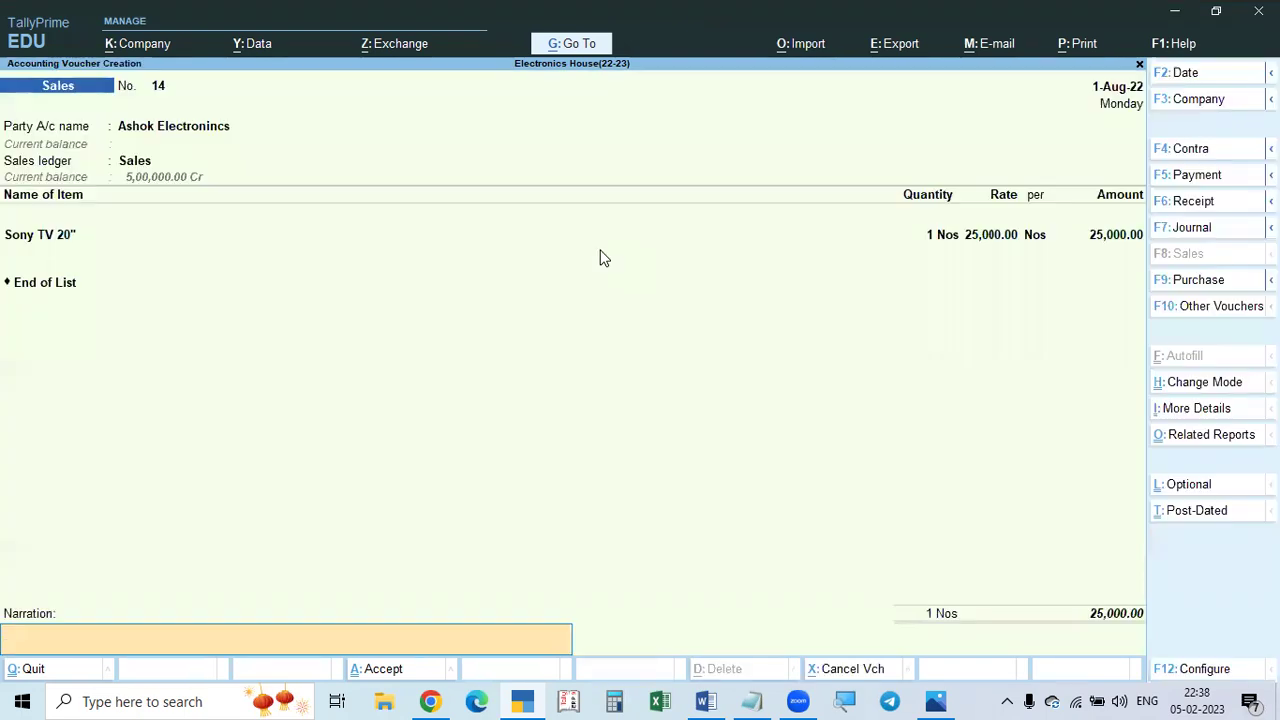
{"action": "key", "text": "Return"}
Read exercise 6 in the Notepad, switch back to TallyPrime and leave voucher creation for the Gateway of Tally.
{"action": "key", "text": "alt+Tab"}
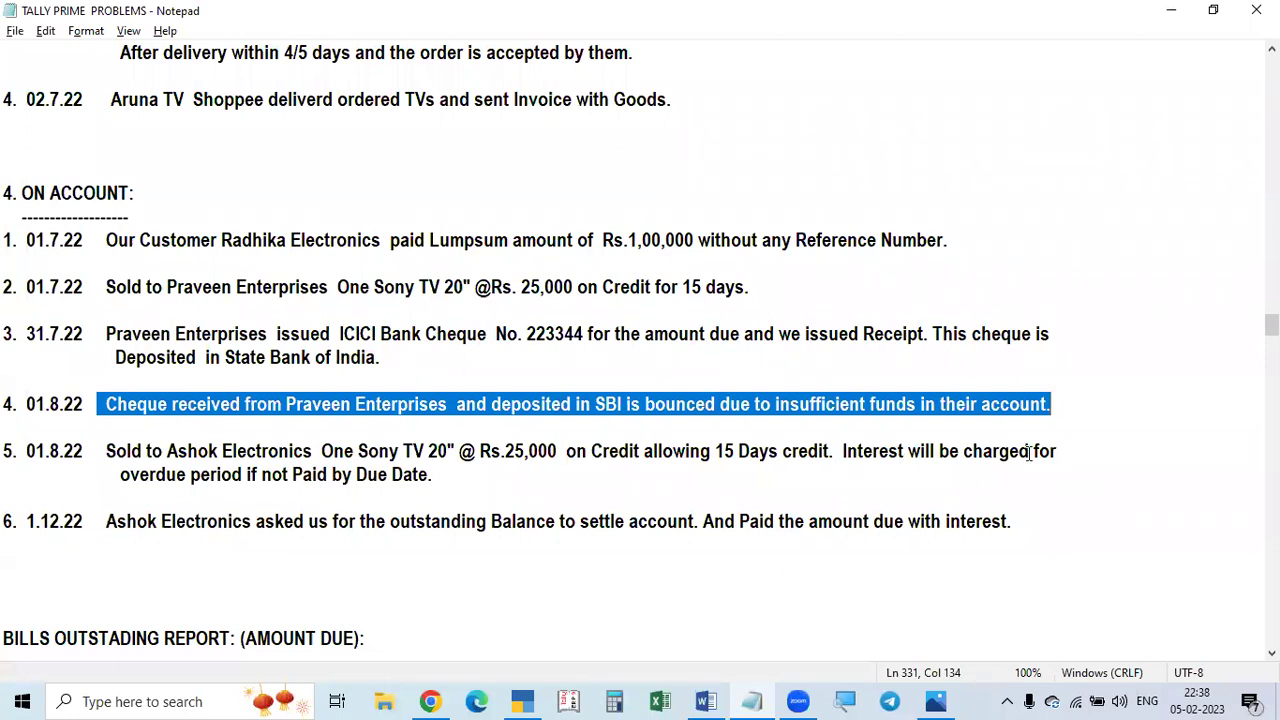
{"action": "scroll", "coordinate": [200, 470], "scroll_direction": "down", "scroll_amount": 1}
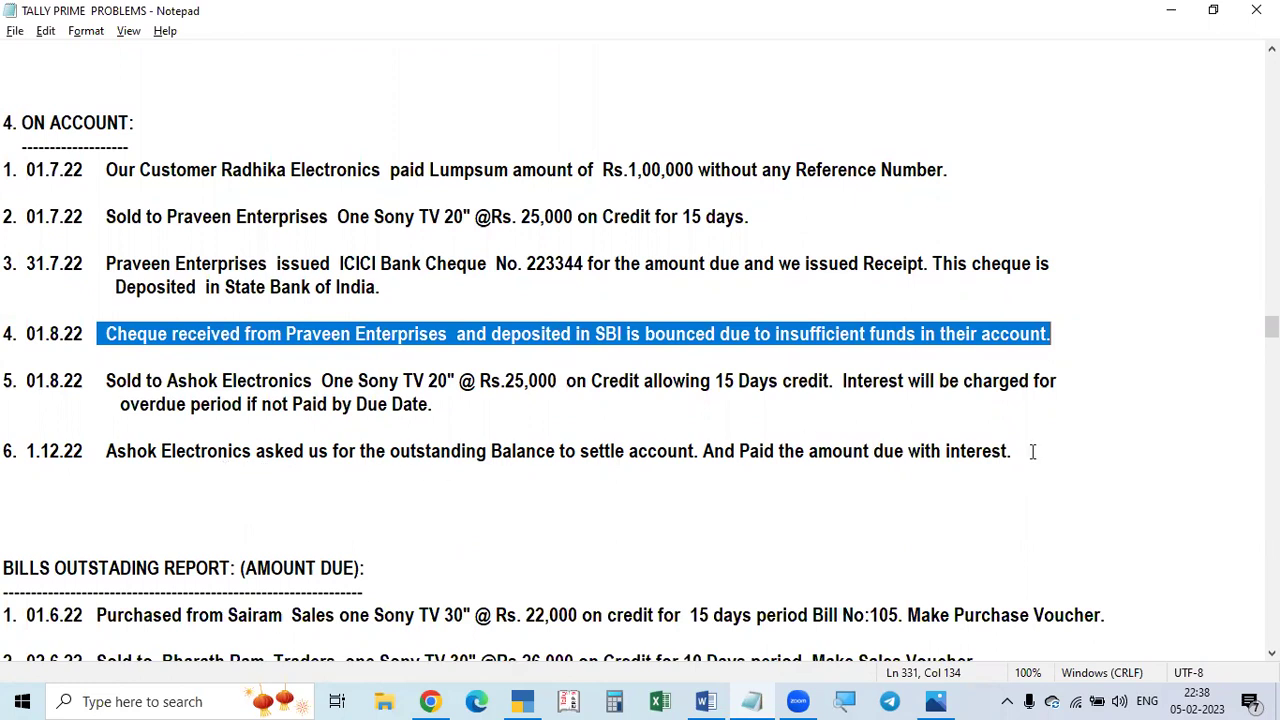
{"action": "key", "text": "alt+Tab"}
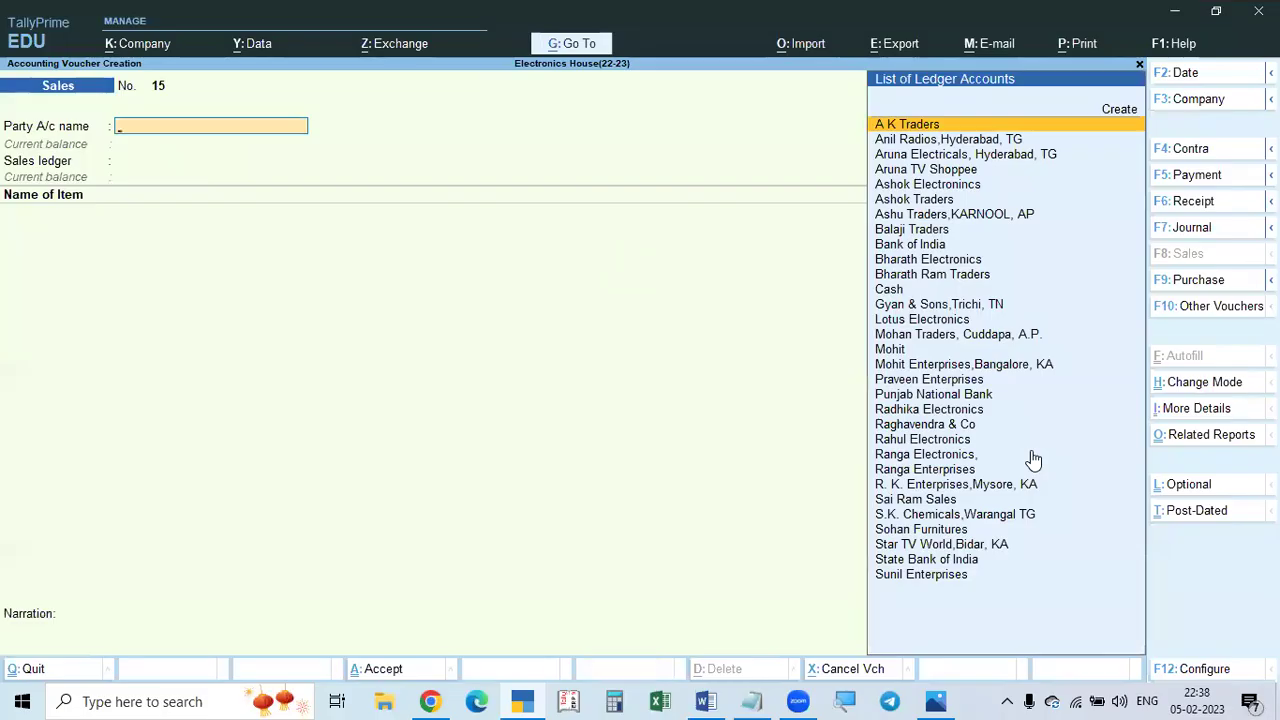
{"action": "key", "text": "Escape"}
{"action": "key", "text": "Escape"}
{"action": "key", "text": "Escape"}
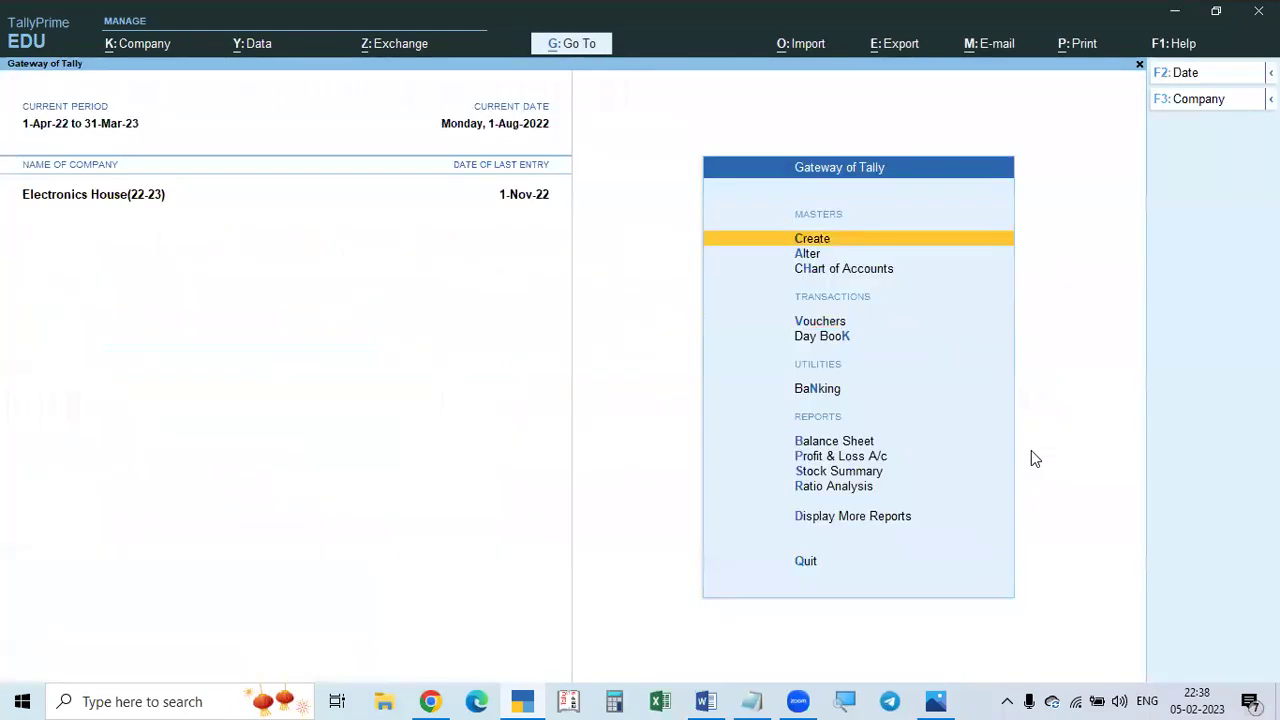
Bring up the ledger selection for the Outstandings report under Statements of Accounts.
{"action": "key", "text": "d"}
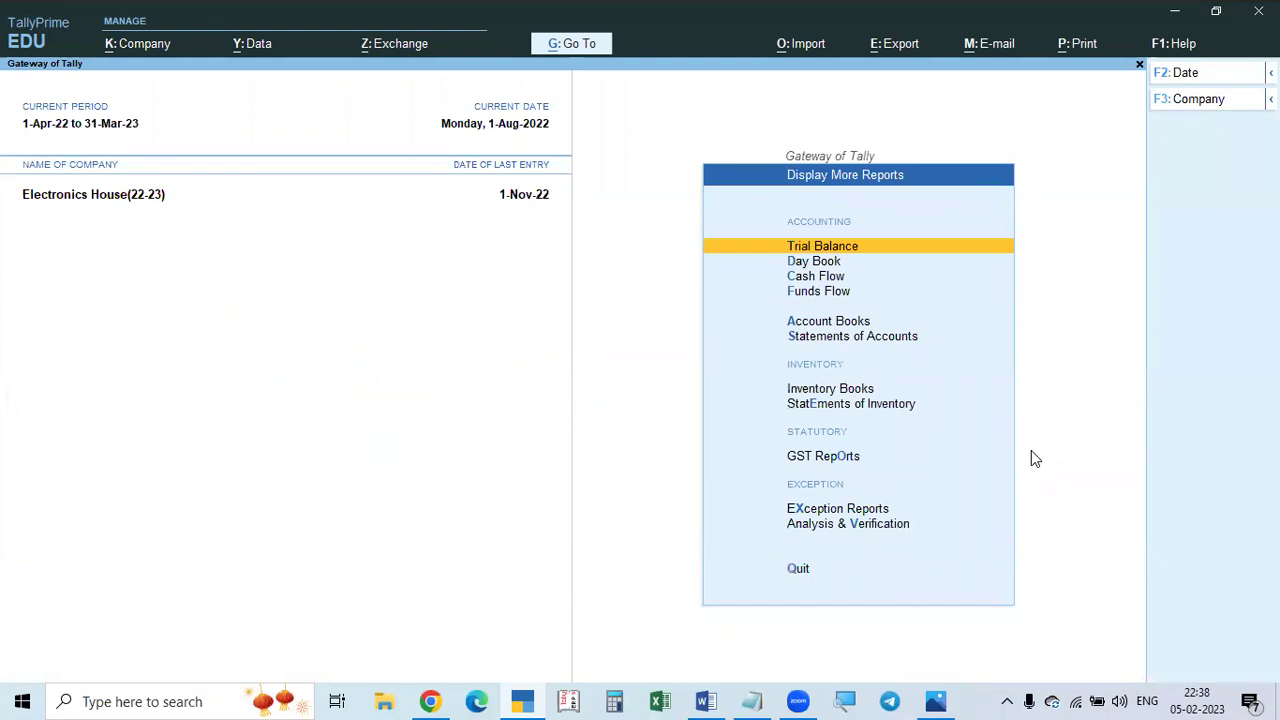
{"action": "key", "text": "s"}
{"action": "key", "text": "o"}
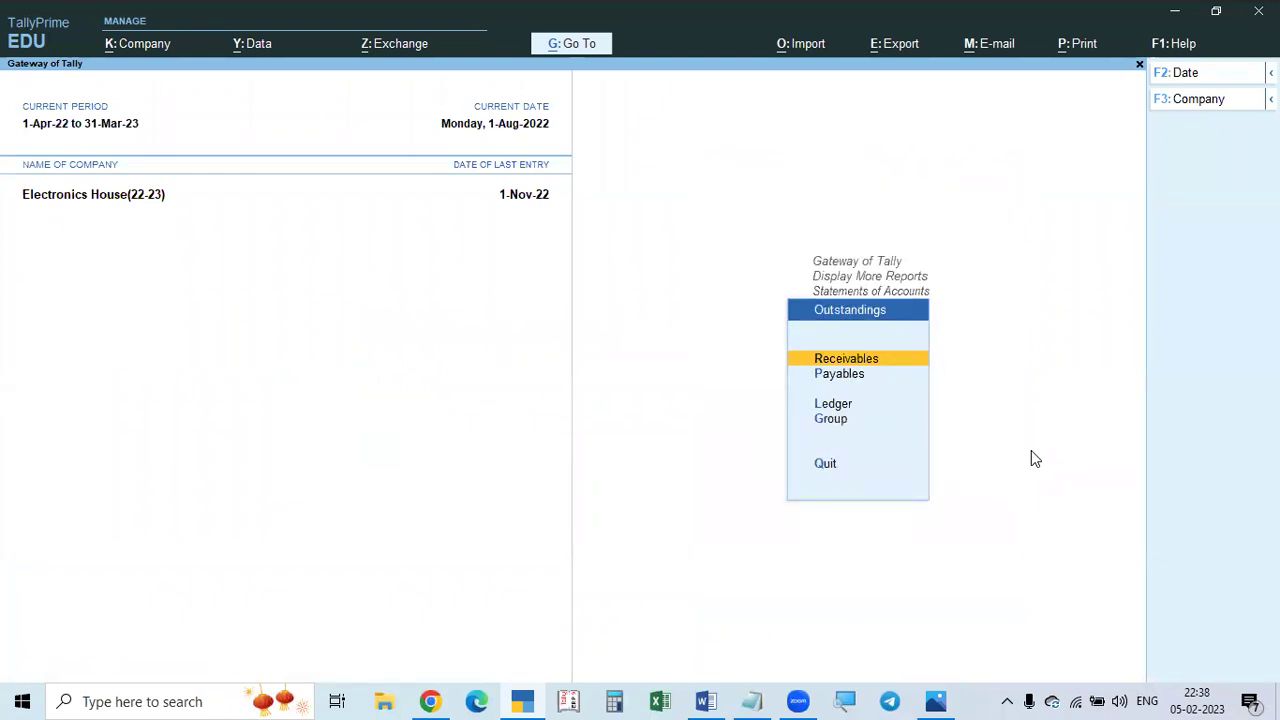
{"action": "key", "text": "Down"}
{"action": "key", "text": "Down"}
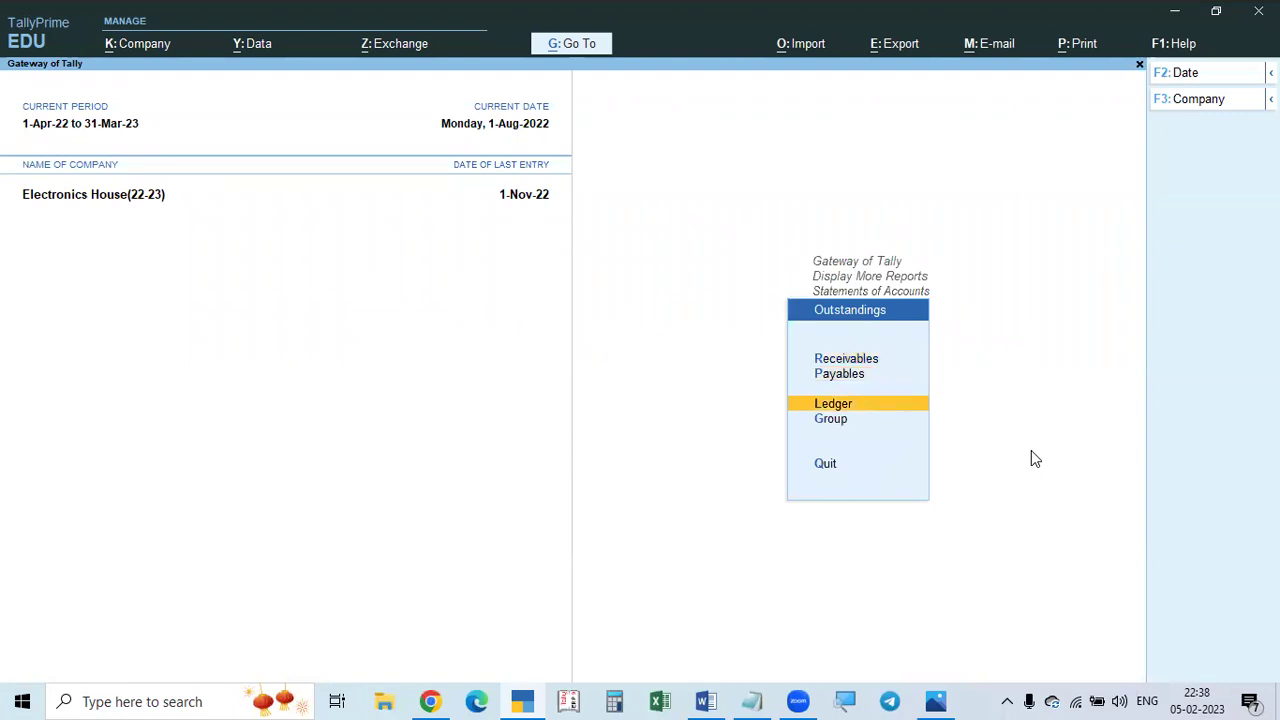
{"action": "key", "text": "Up"}
{"action": "key", "text": "Up"}
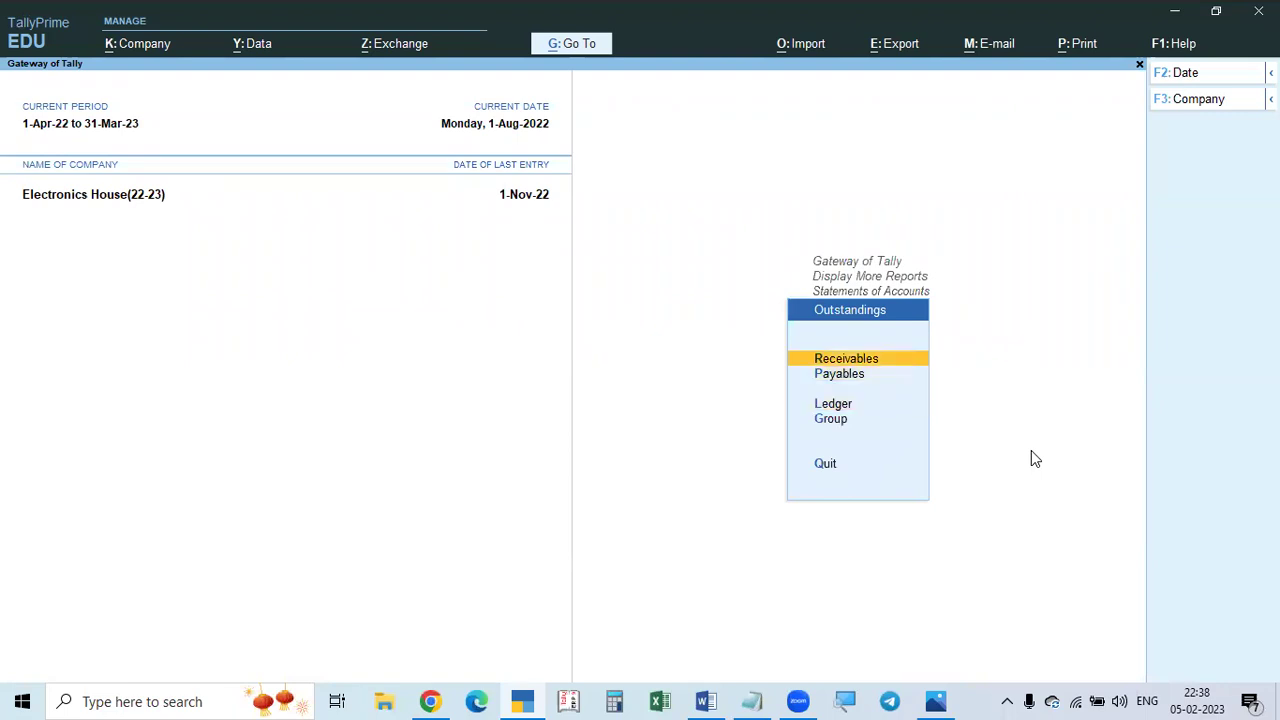
{"action": "key", "text": "Down"}
{"action": "key", "text": "Down"}
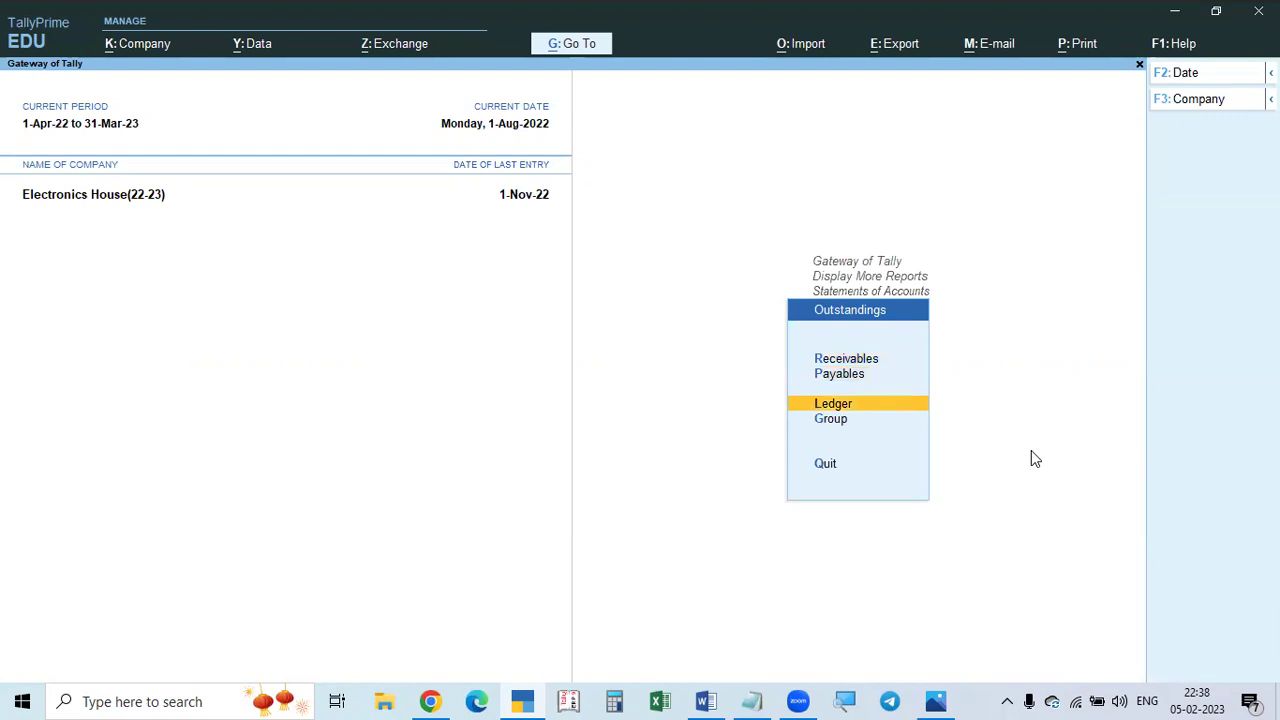
{"action": "key", "text": "Return"}
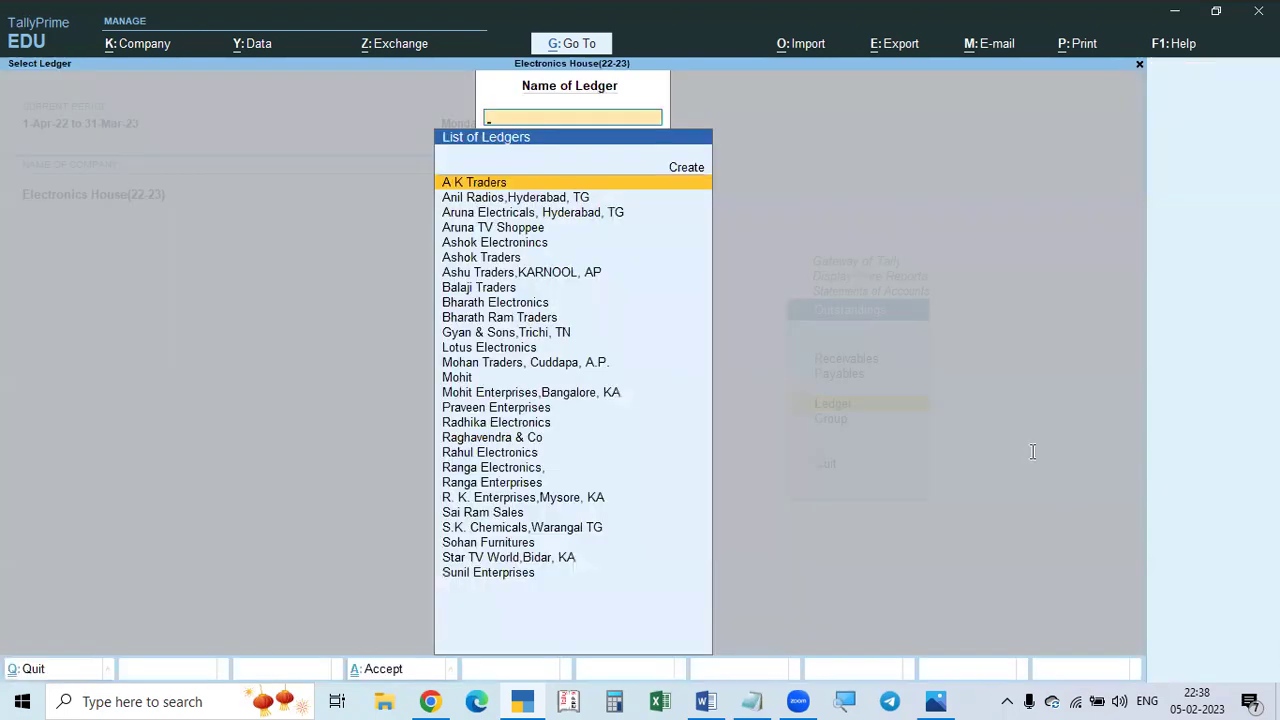
Open the outstandings of the Ashok Electronincs ledger.
{"action": "key", "text": "alt+Tab"}
{"action": "key", "text": "alt+Tab"}
{"action": "type", "text": "Asho"}
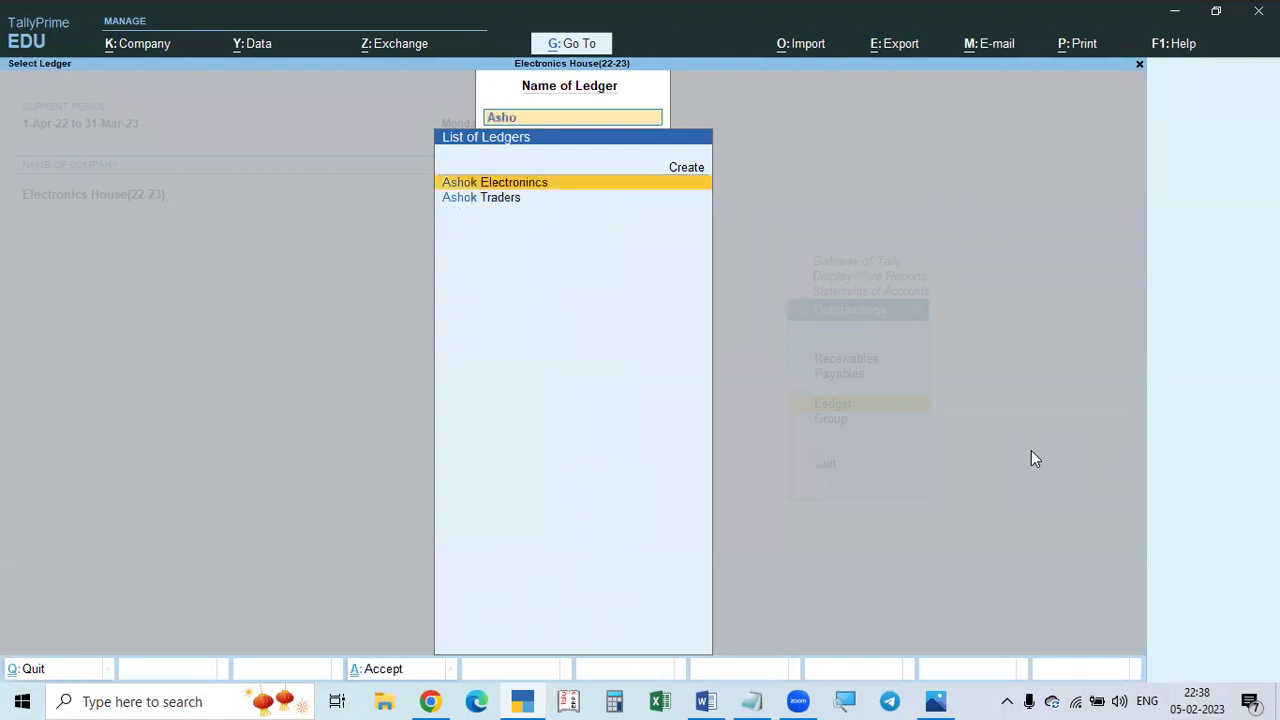
{"action": "key", "text": "Return"}
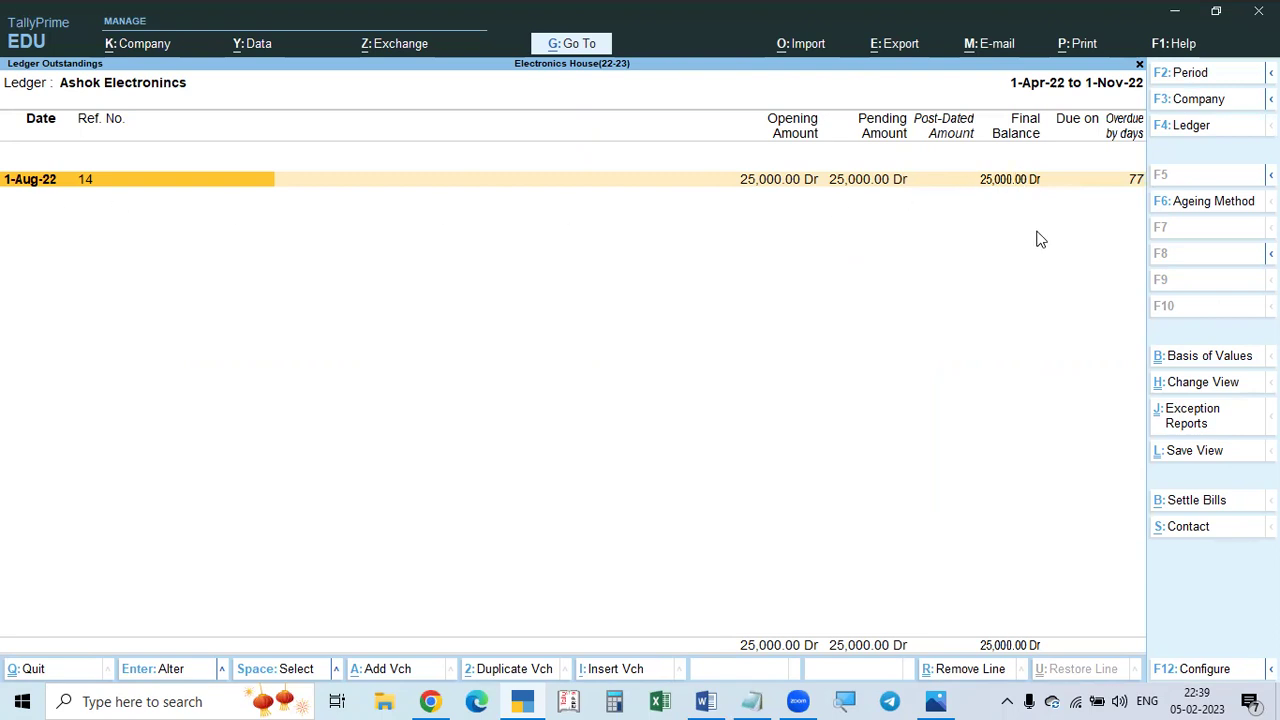
Add 15, 30 and 31 in the Calculator to check the overdue days, and return to the report.
{"action": "left_click", "coordinate": [615, 701]}
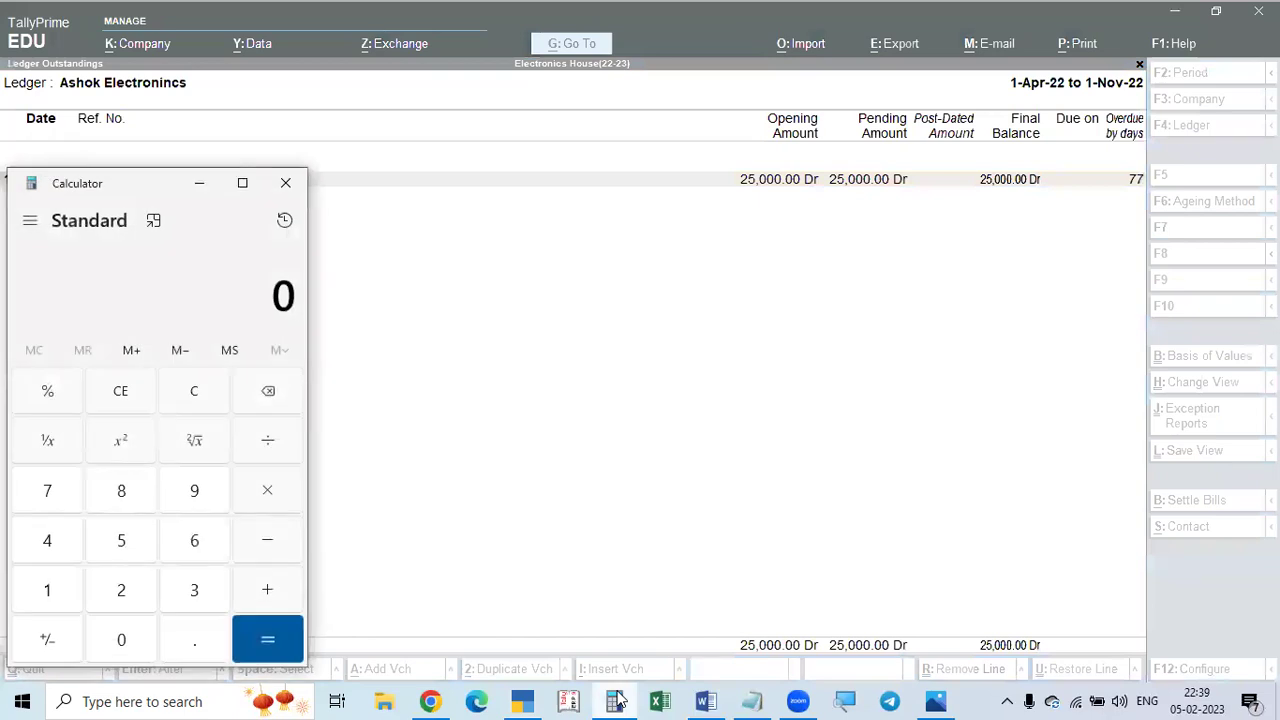
{"action": "type", "text": "15+30"}
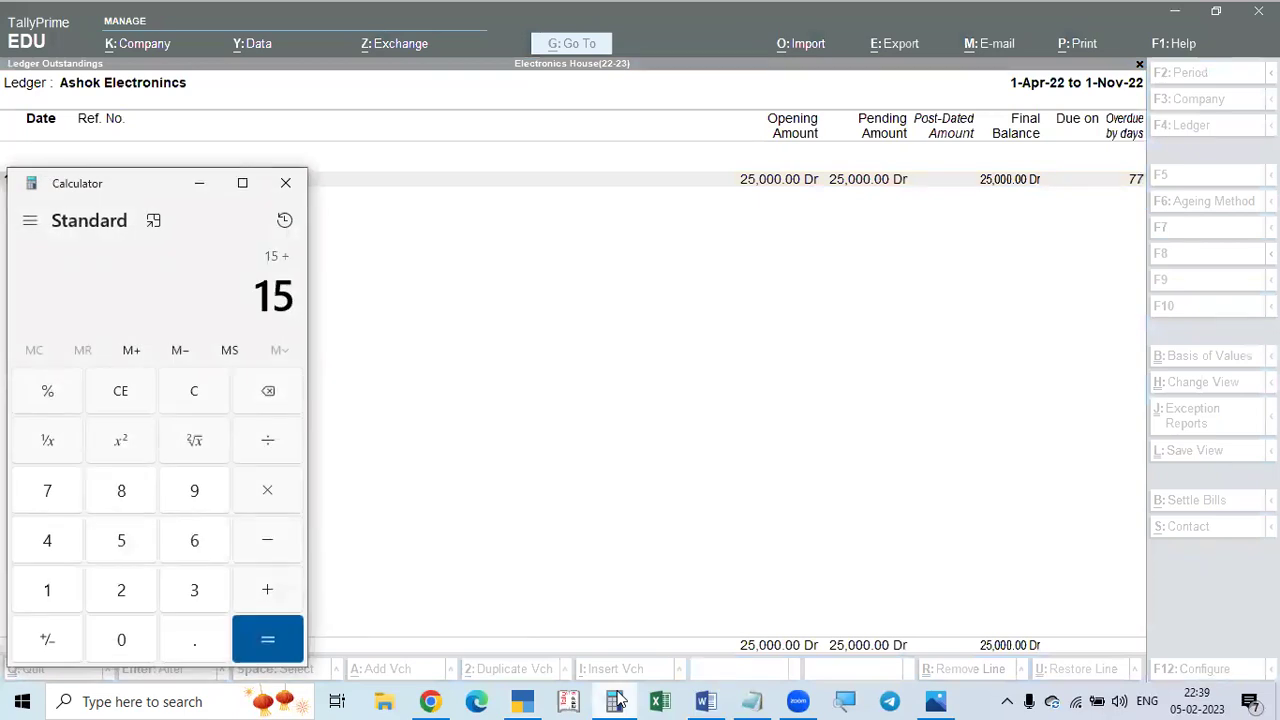
{"action": "type", "text": "+31+"}
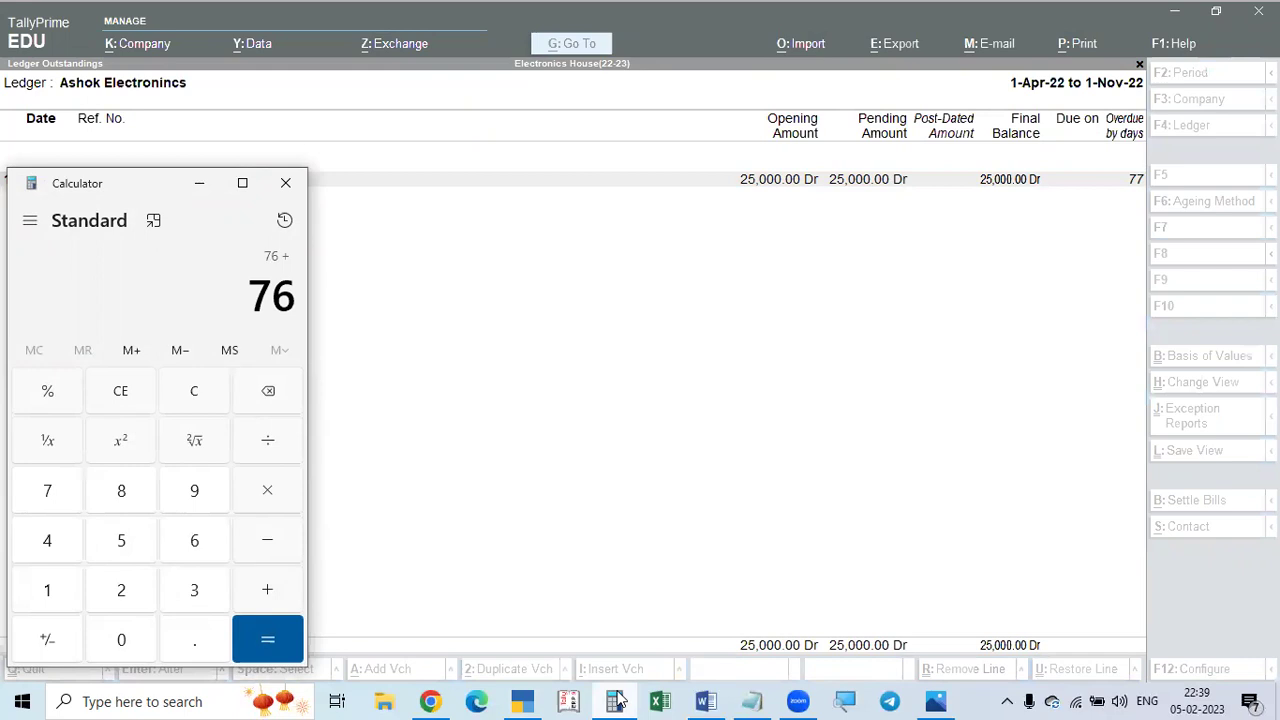
{"action": "left_click", "coordinate": [633, 491]}
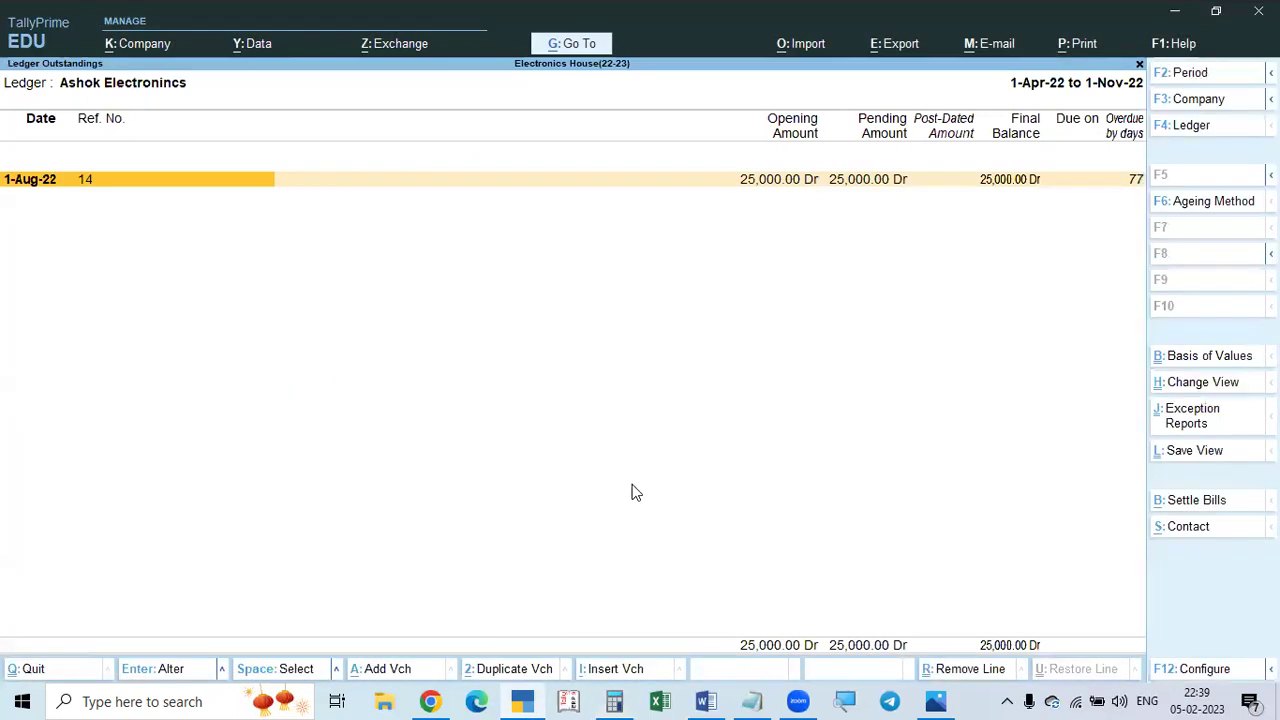
Check the settlement date in the Notepad exercise and set the outstandings report period to 1-Apr-22 to 1-Dec-22.
{"action": "key", "text": "alt+Tab"}
{"action": "left_click", "coordinate": [495, 555]}
{"action": "key", "text": "alt+Tab"}
{"action": "key", "text": "alt+Tab"}
{"action": "key", "text": "F2"}
{"action": "type", "text": "1.4"}
{"action": "key", "text": "Return"}
{"action": "type", "text": "1.12"}
{"action": "key", "text": "Return"}
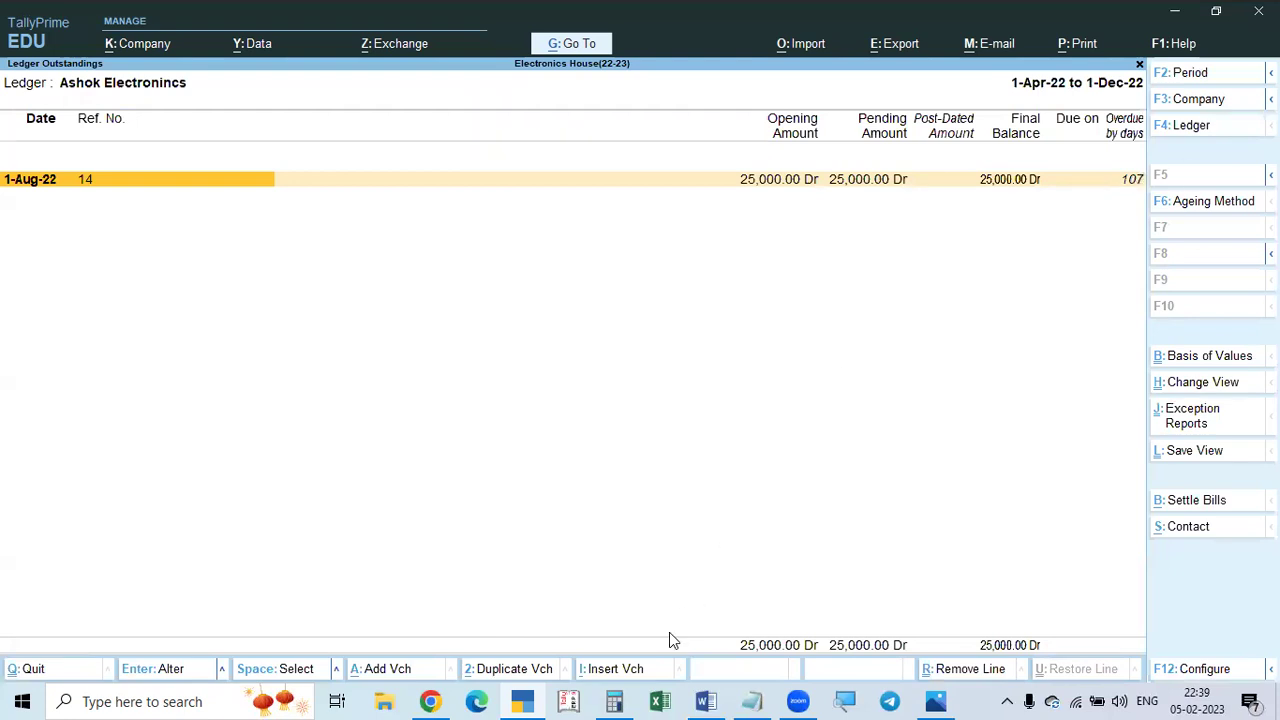
Restart the overdue-days check in the Calculator by adding 15, 30, 31, 30 and 1, and close the Calculator.
{"action": "left_click", "coordinate": [614, 700]}
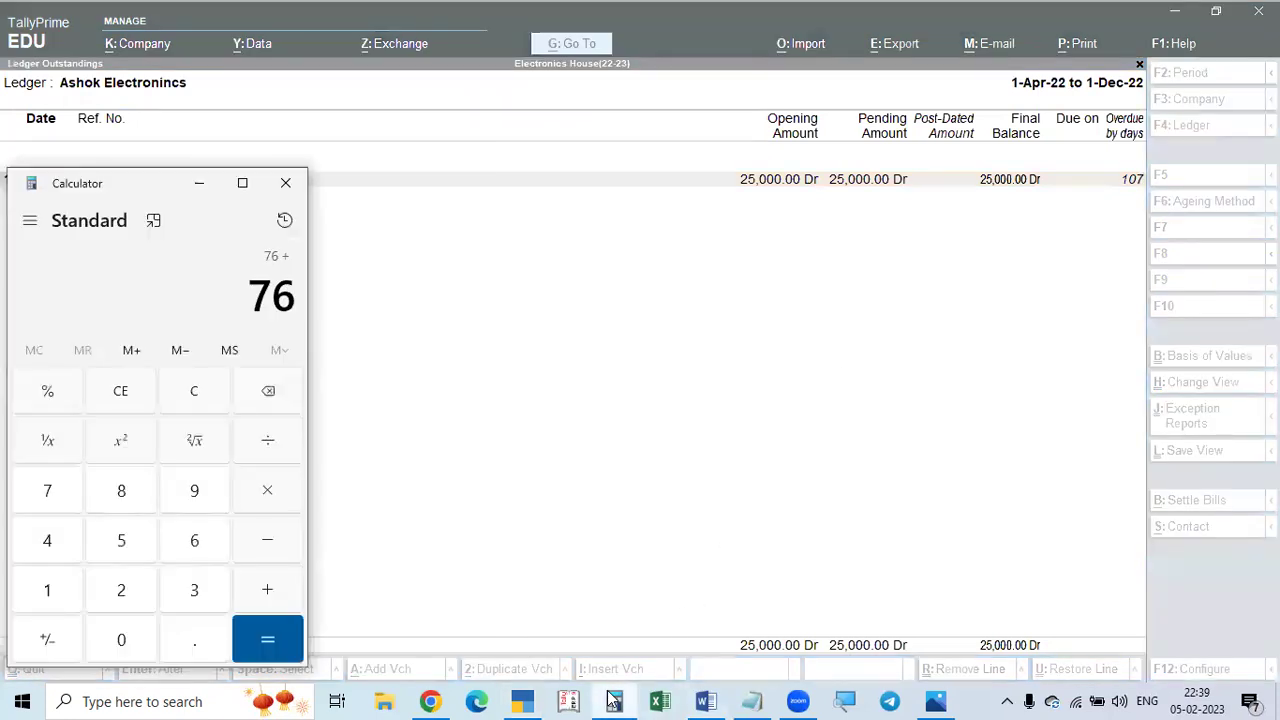
{"action": "key", "text": "Escape"}
{"action": "type", "text": "16"}
{"action": "key", "text": "Escape"}
{"action": "type", "text": "15"}
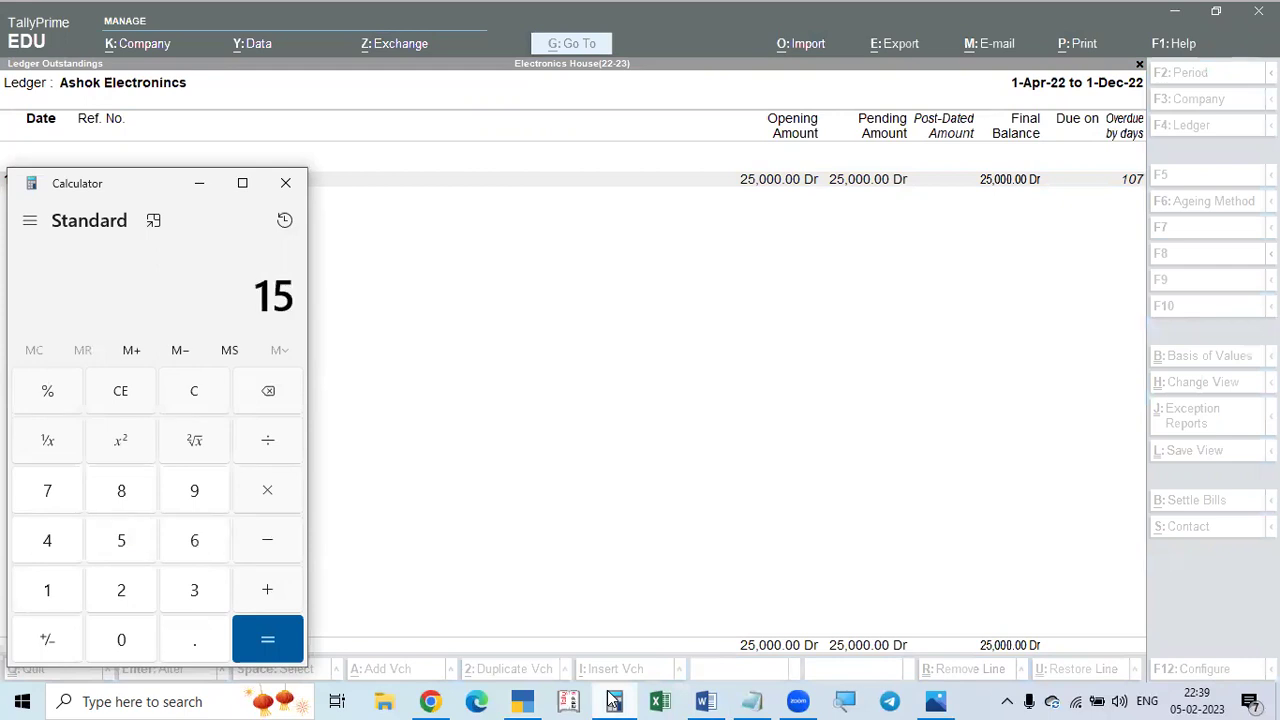
{"action": "type", "text": "+30+31+30+31"}
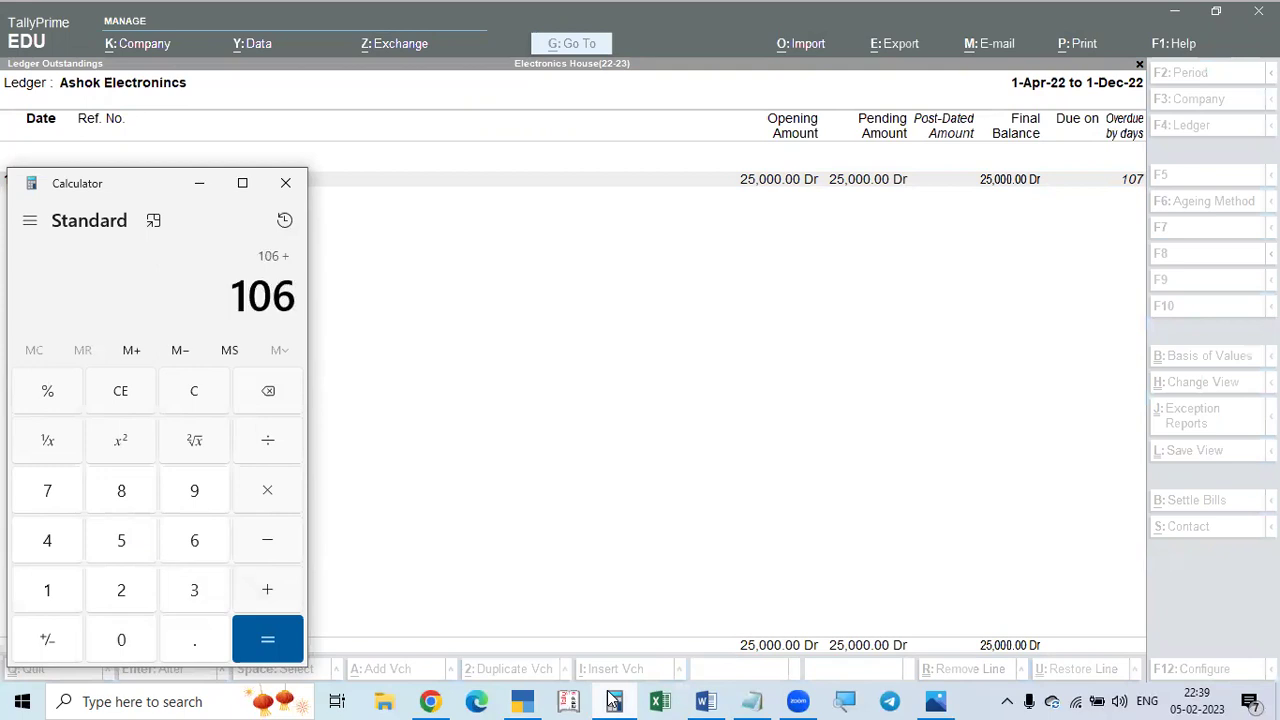
{"action": "key", "text": "BackSpace"}
{"action": "key", "text": "BackSpace"}
{"action": "type", "text": "1"}
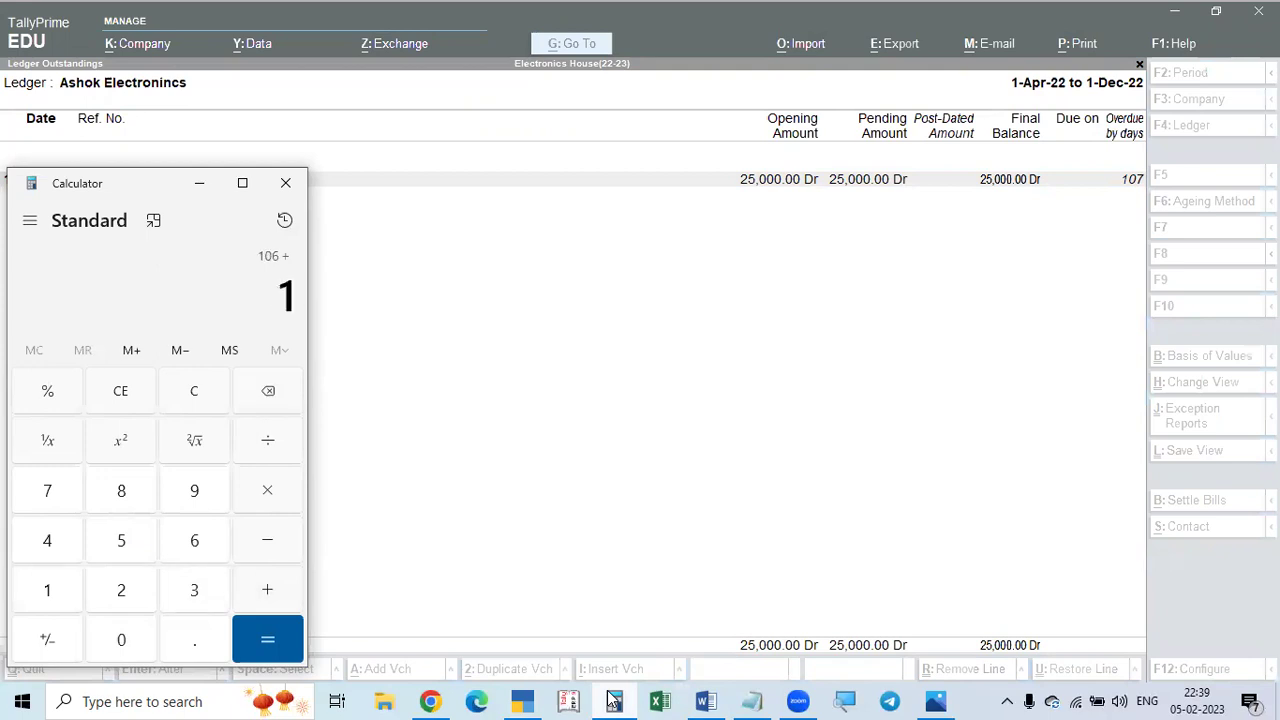
{"action": "key", "text": "Return"}
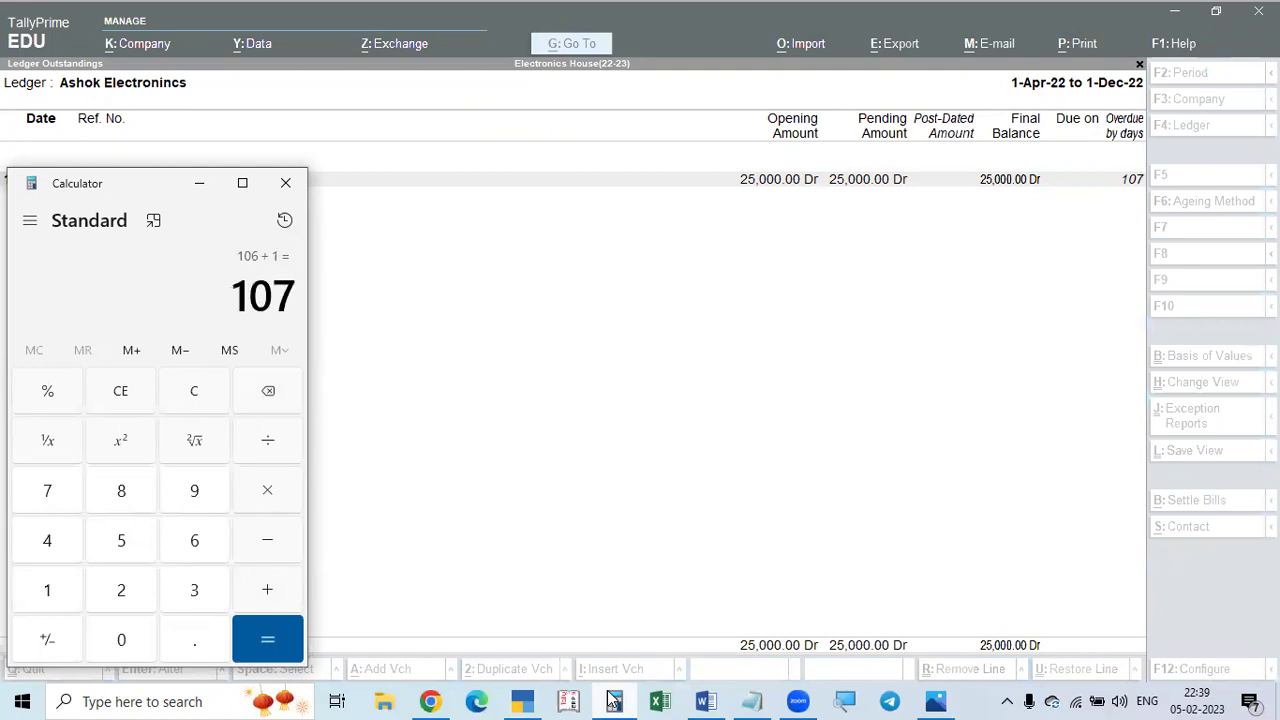
{"action": "left_click", "coordinate": [285, 183]}
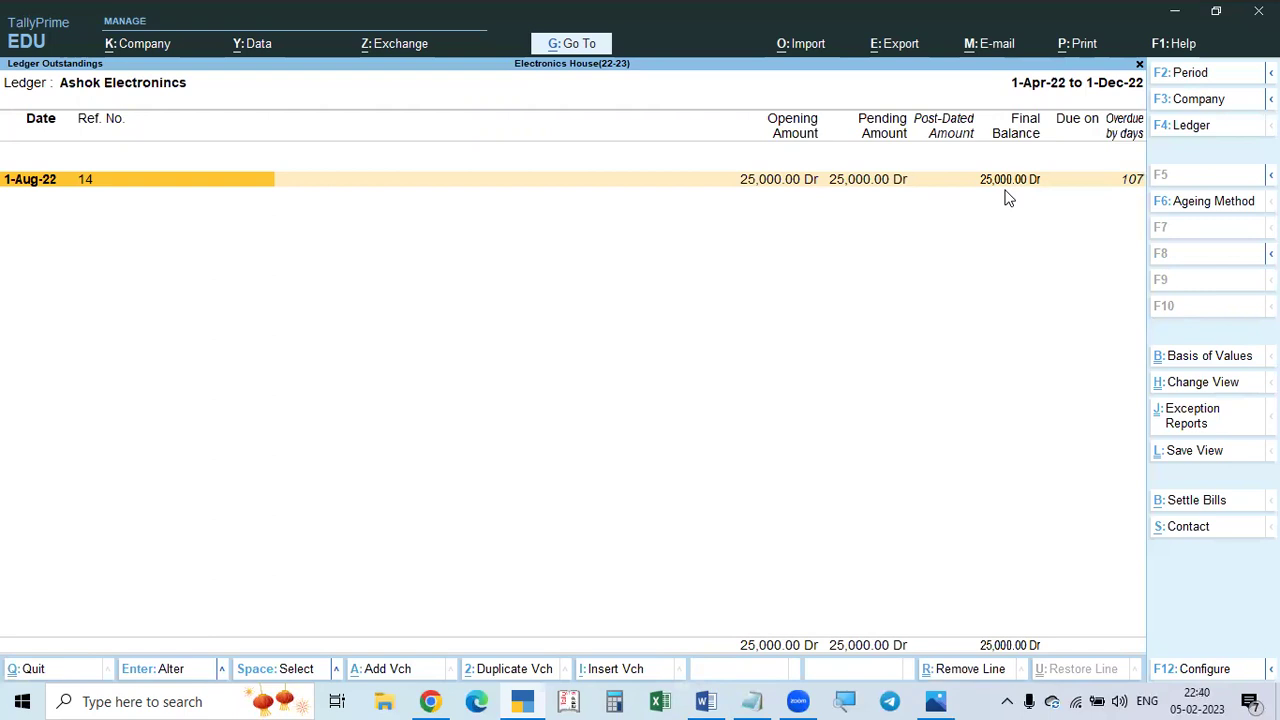
Delete the highlighted bounced-cheque text of entry 4 in the Notepad and compare exercise 6 with the outstandings report.
{"action": "key", "text": "alt+Tab"}
{"action": "key", "text": "Delete"}
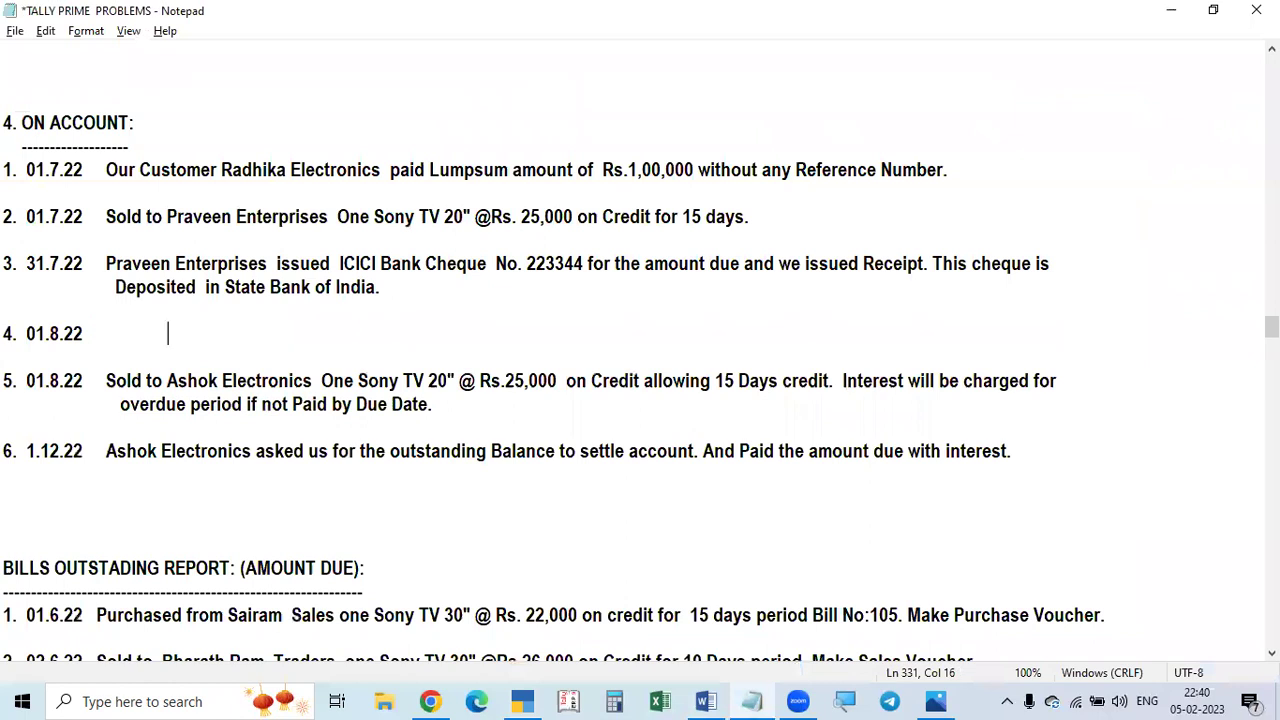
{"action": "key", "text": "alt+Tab"}
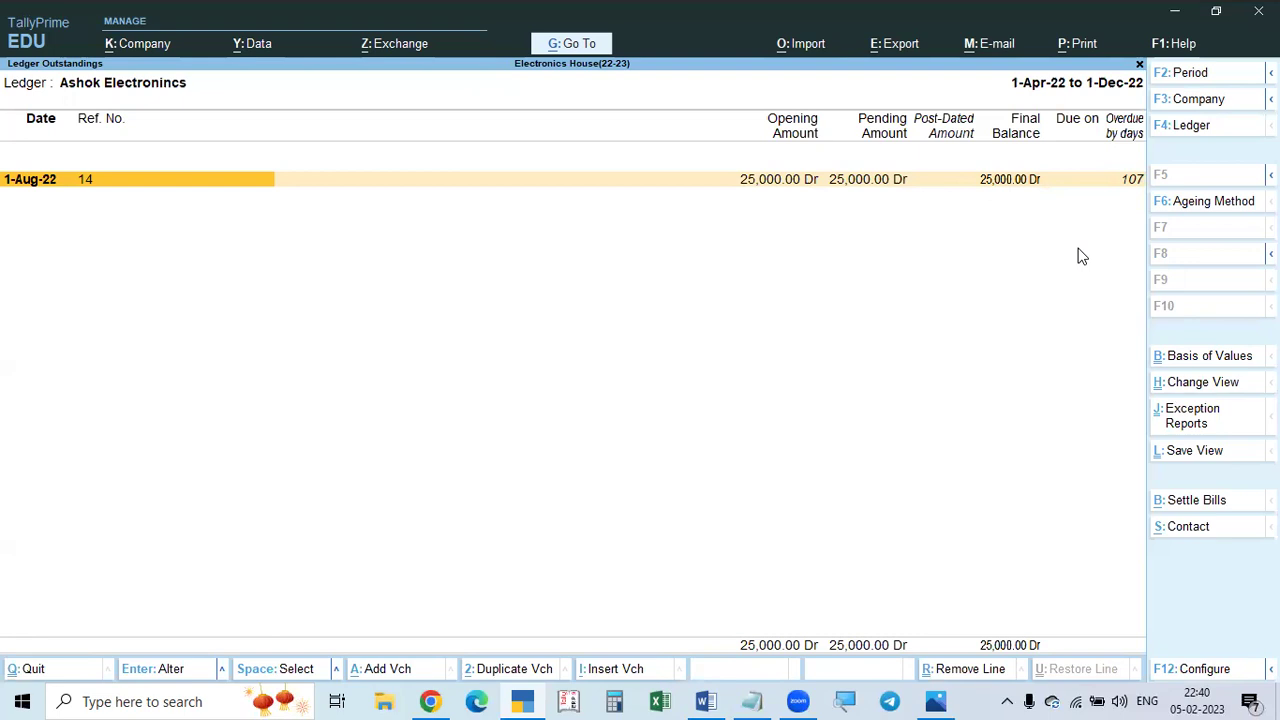
{"action": "key", "text": "alt+Tab"}
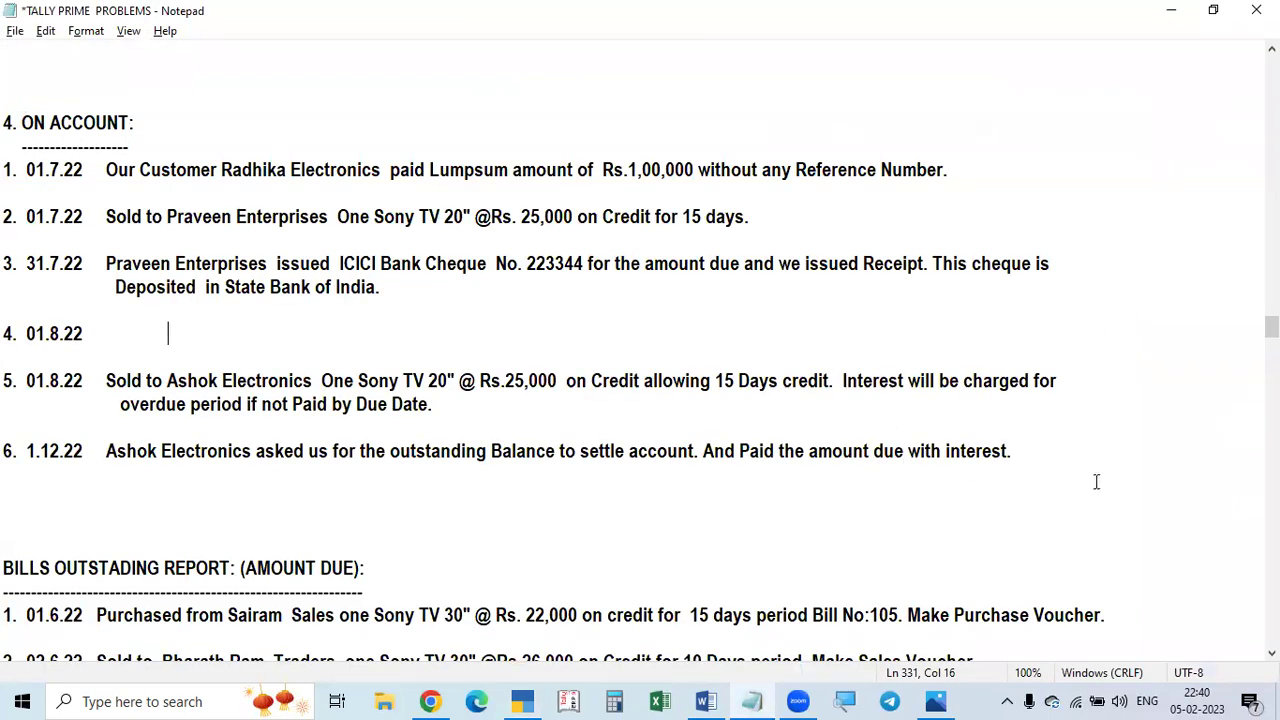
{"action": "key", "text": "alt+Tab"}
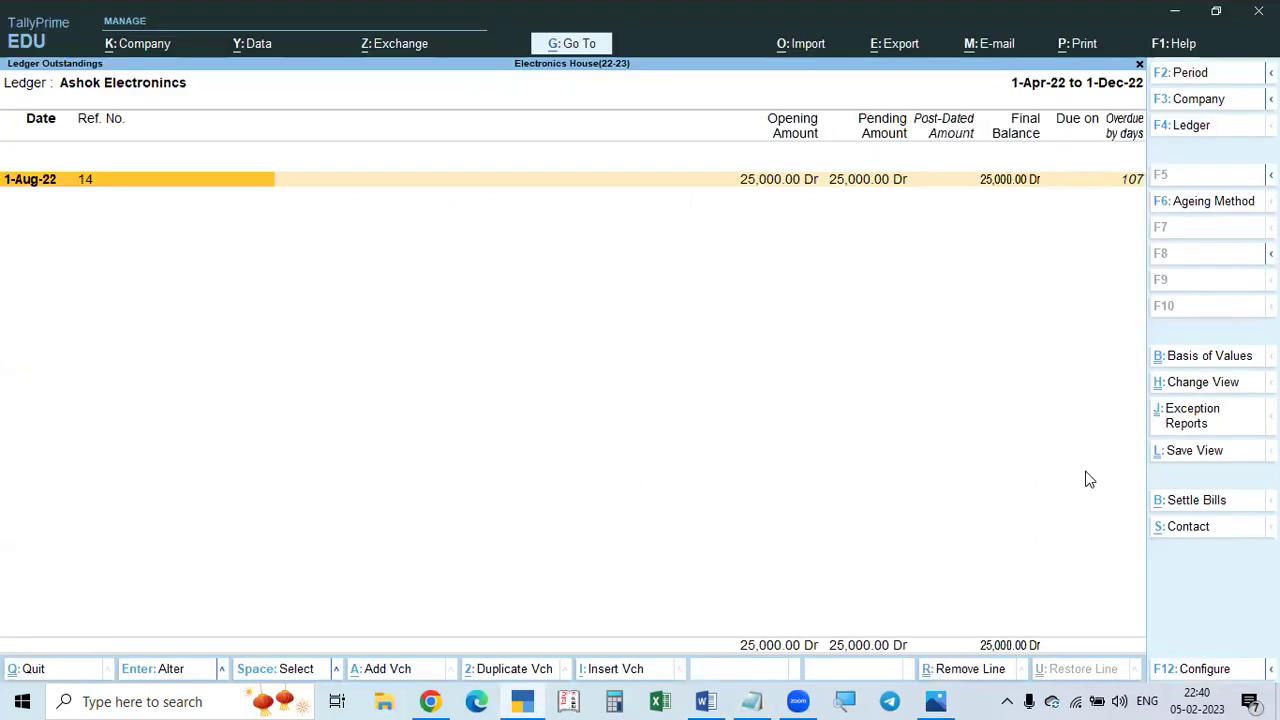
Close the Ledger Outstandings report and go back to the Gateway of Tally without quitting.
{"action": "key", "text": "Escape"}
{"action": "key", "text": "Escape"}
{"action": "key", "text": "Escape"}
{"action": "key", "text": "Escape"}
{"action": "key", "text": "Escape"}
{"action": "key", "text": "Escape"}
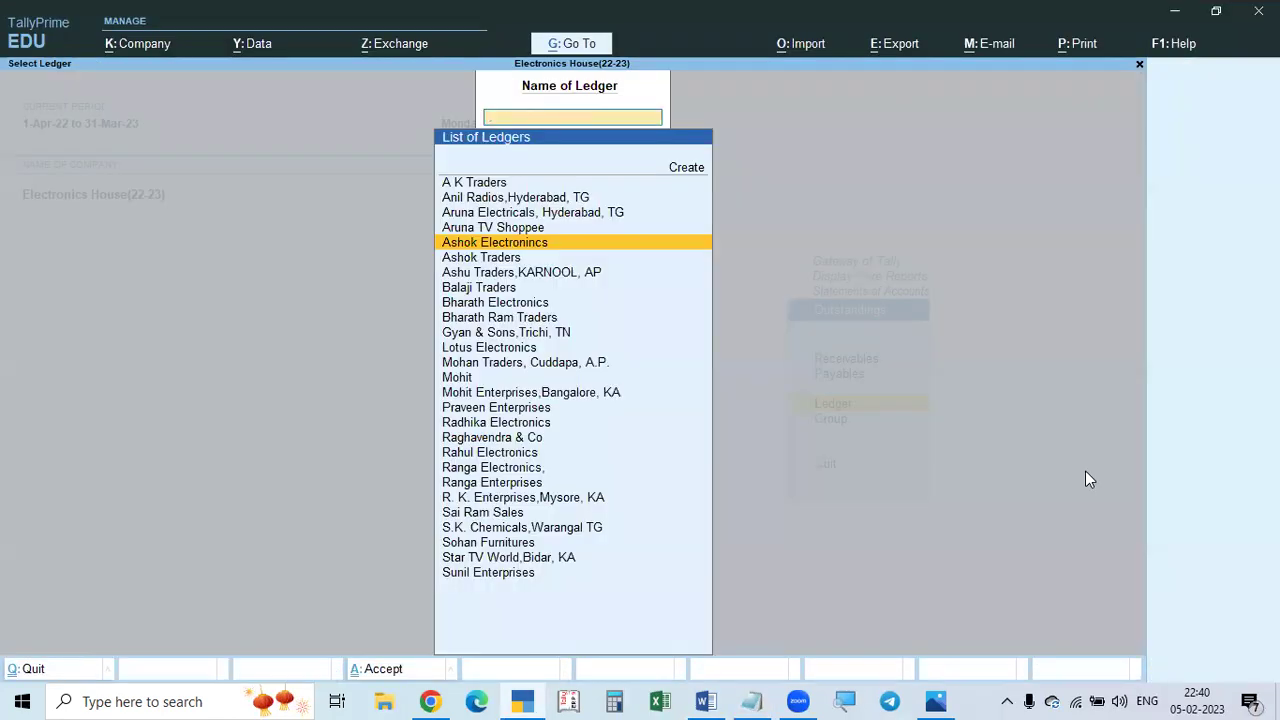
{"action": "key", "text": "n"}
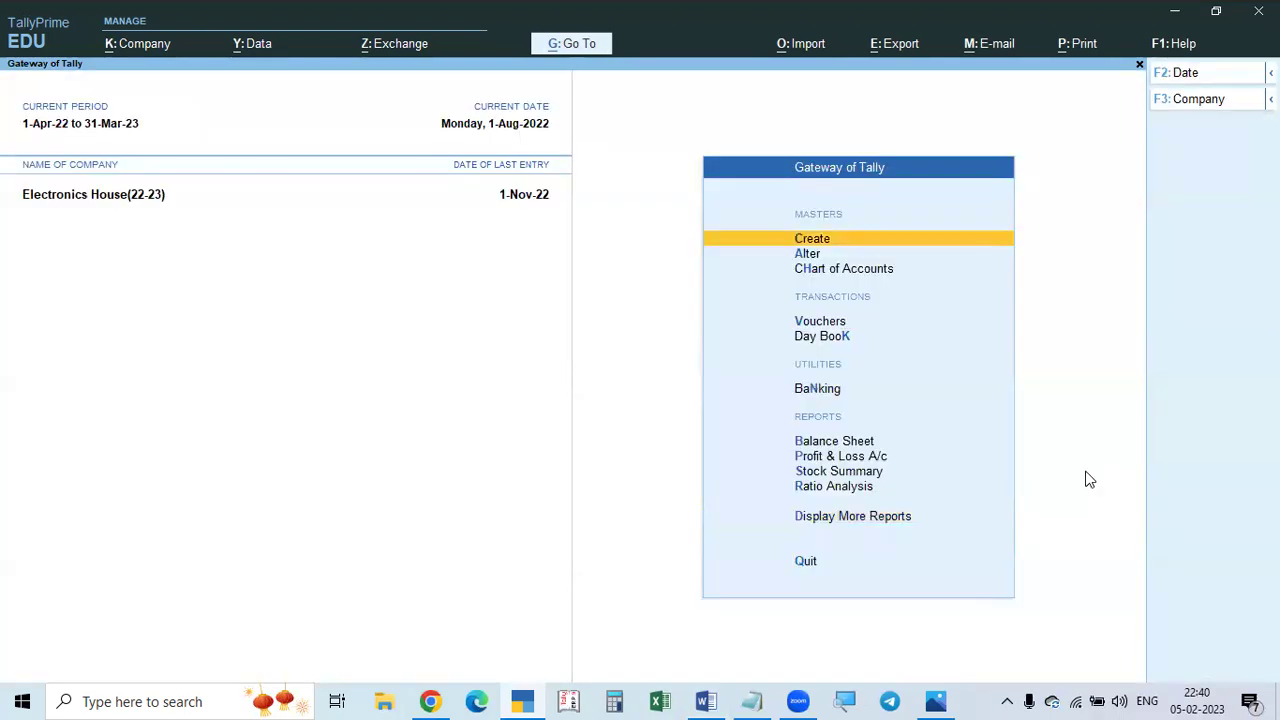
Check exercise 6 in the Notepad and start a Journal voucher dated 1-Dec-22.
{"action": "key", "text": "v"}
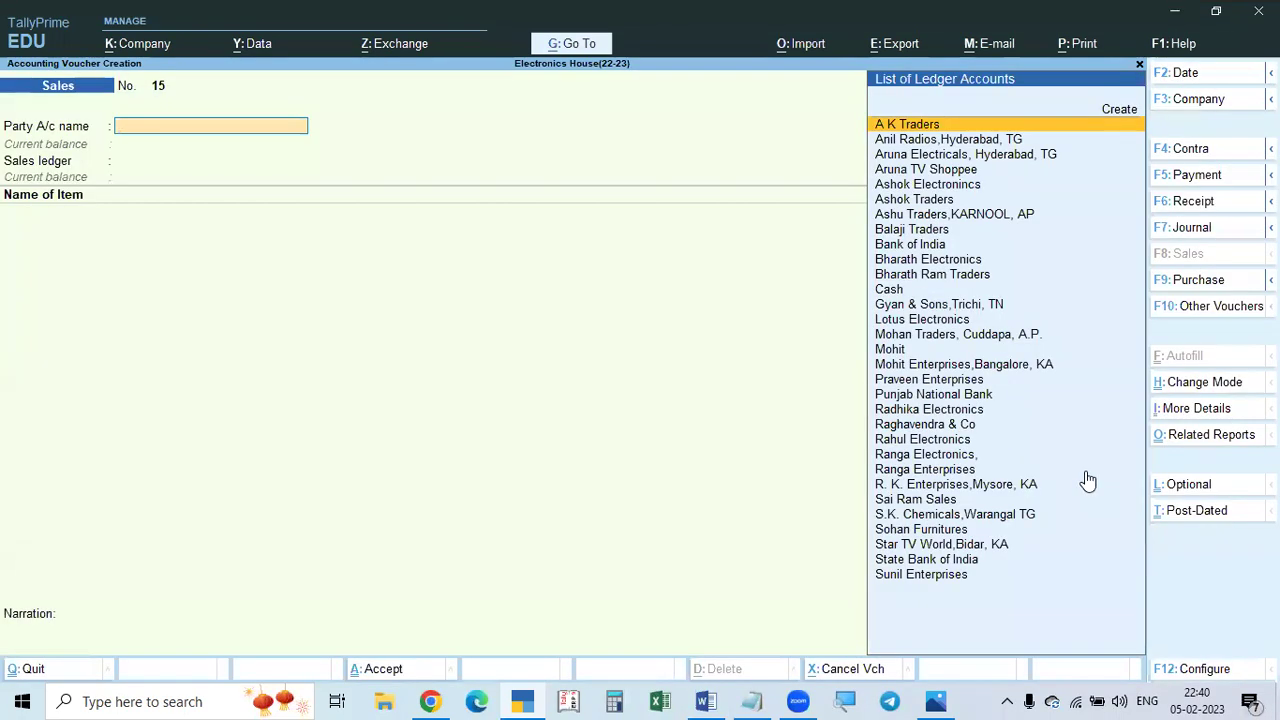
{"action": "key", "text": "alt+Tab"}
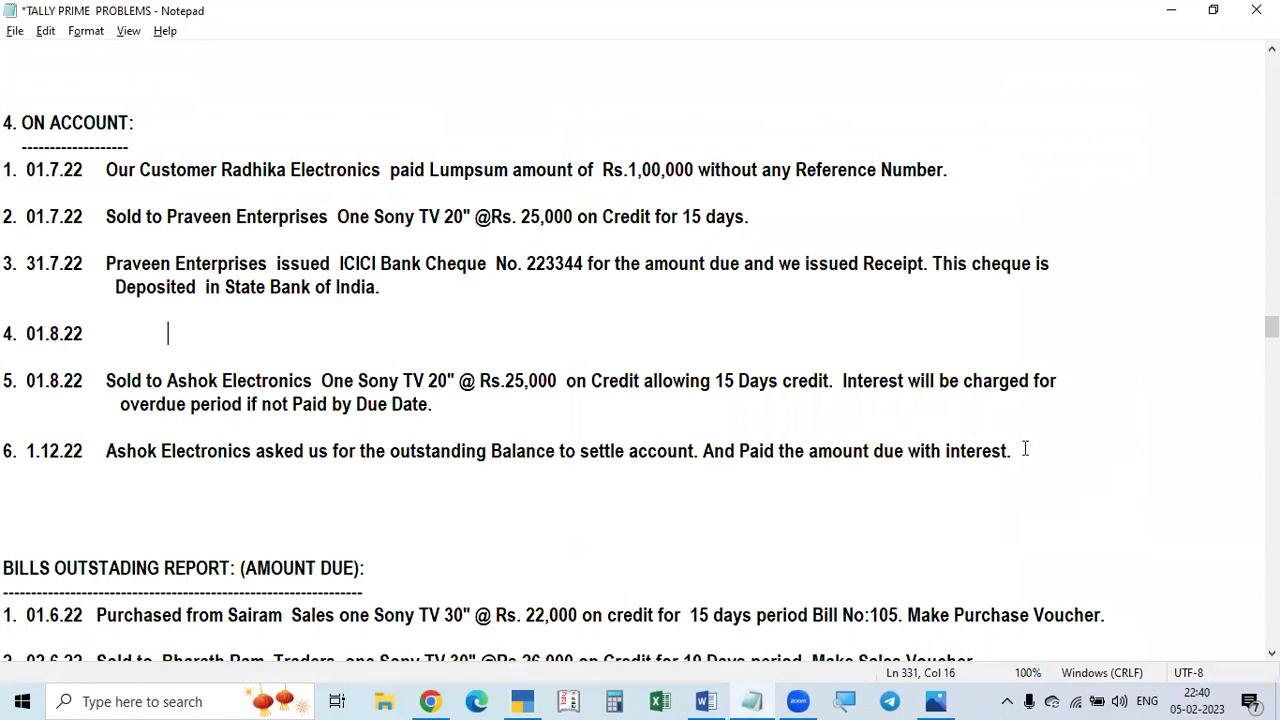
{"action": "key", "text": "alt+Tab"}
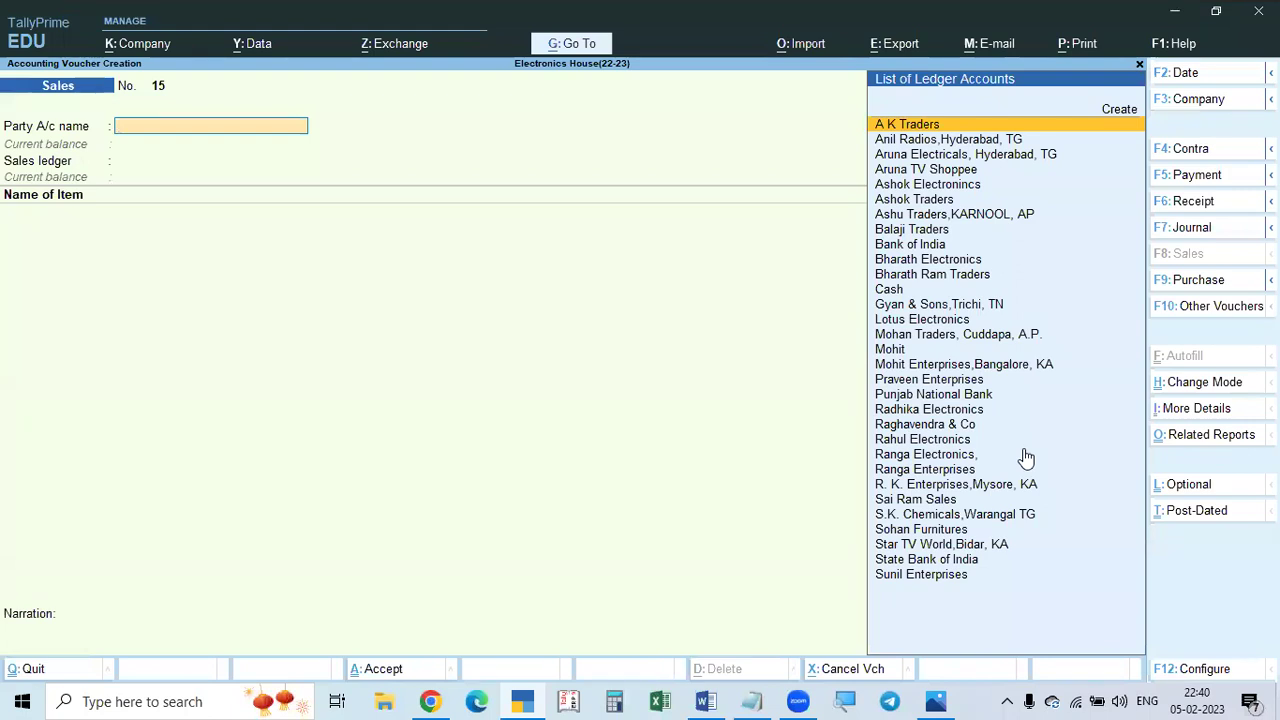
{"action": "key", "text": "F7"}
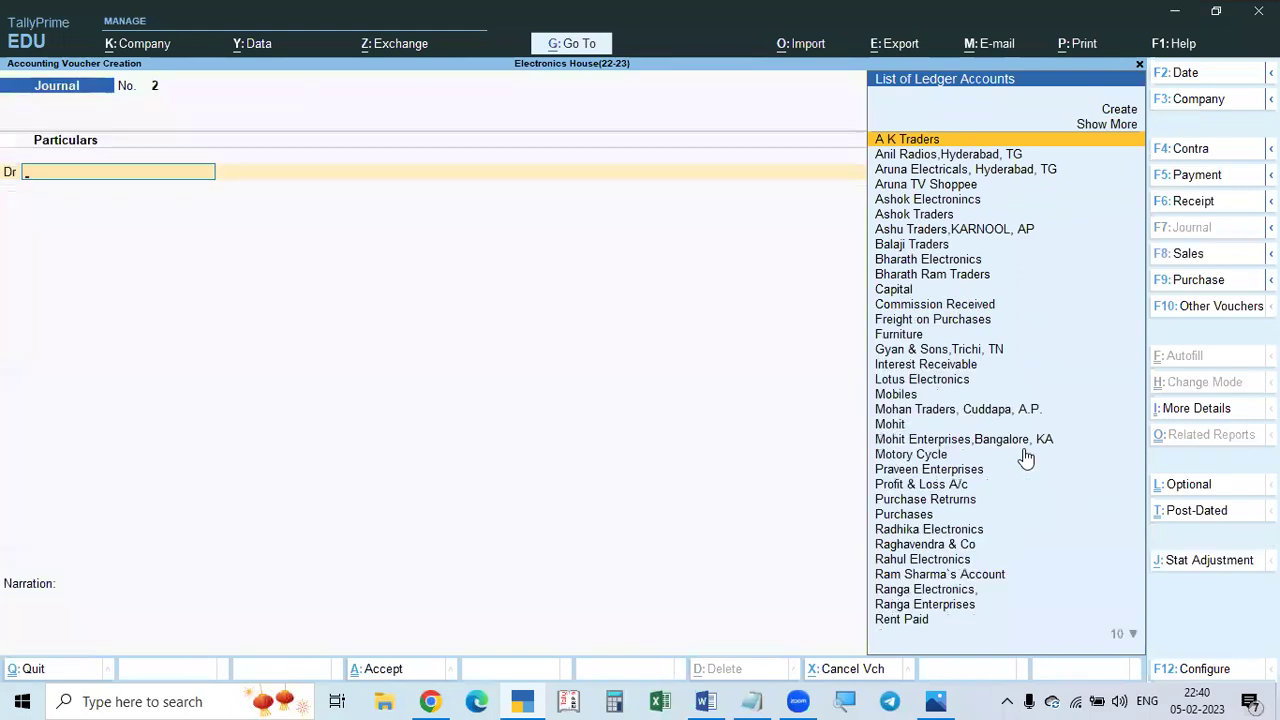
{"action": "key", "text": "alt+Tab"}
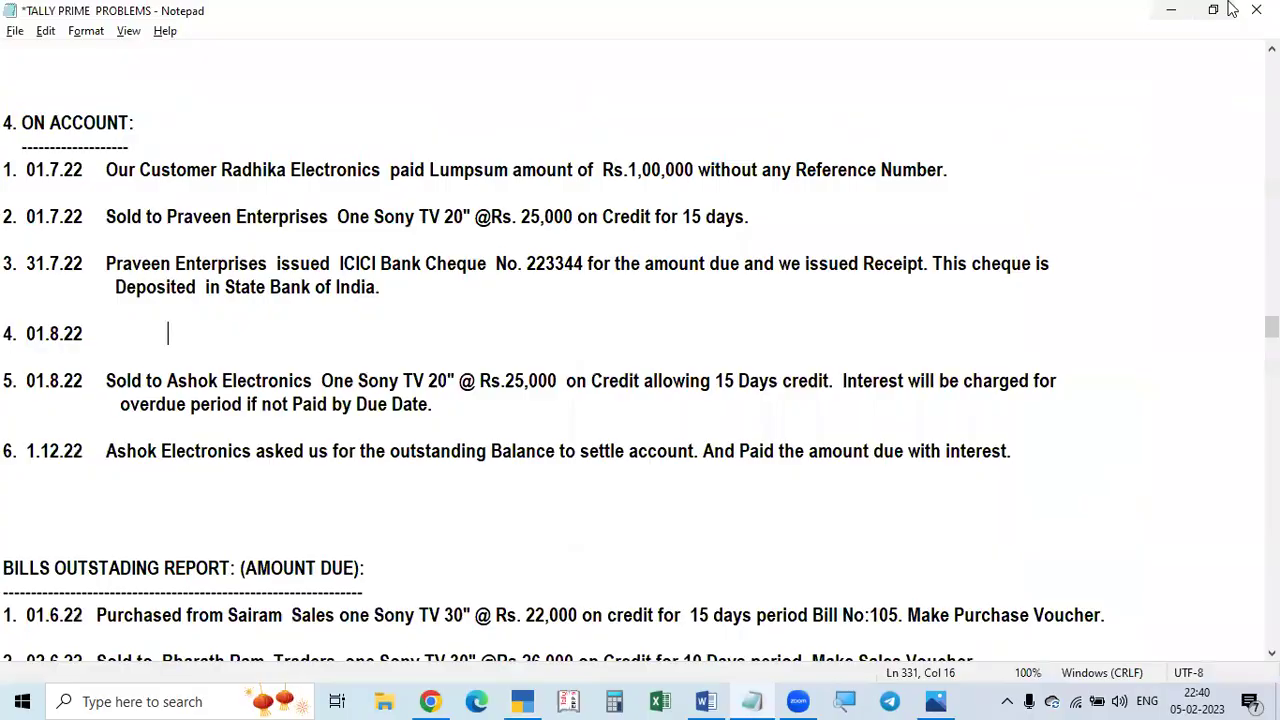
{"action": "key", "text": "alt+Tab"}
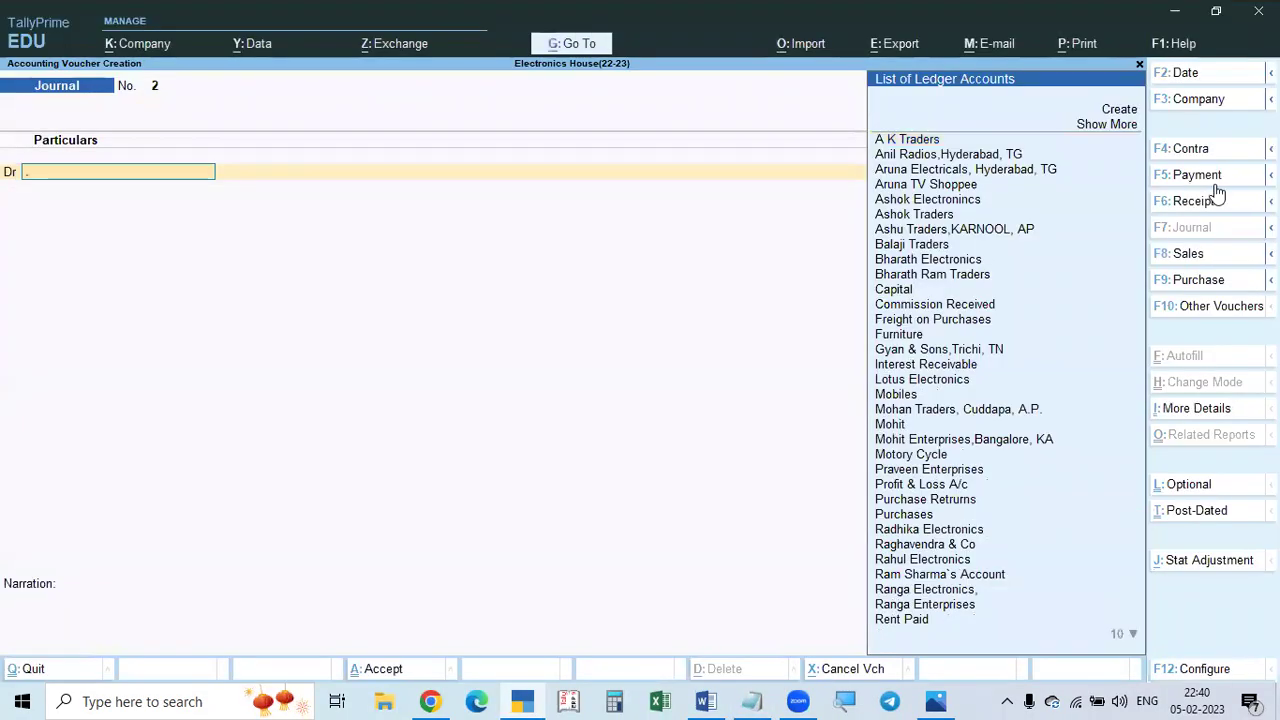
{"action": "type", "text": "."}
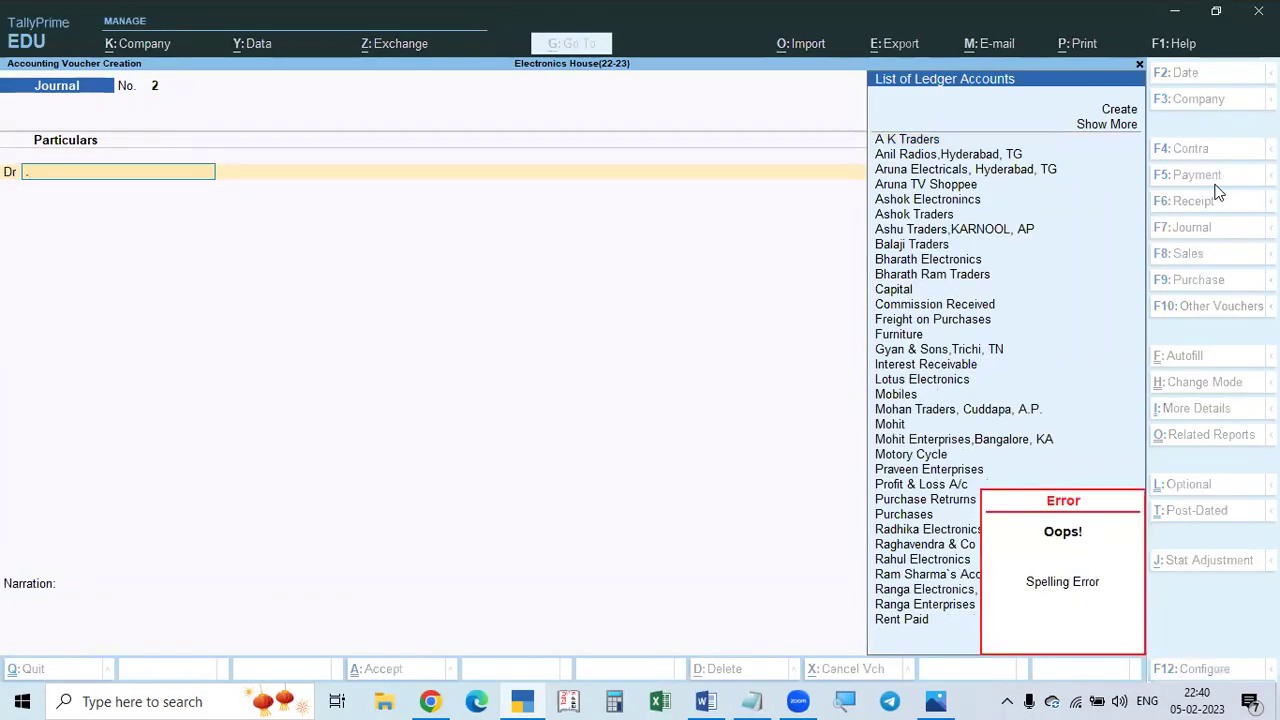
{"action": "key", "text": "F2"}
{"action": "type", "text": "1.12"}
{"action": "key", "text": "Return"}
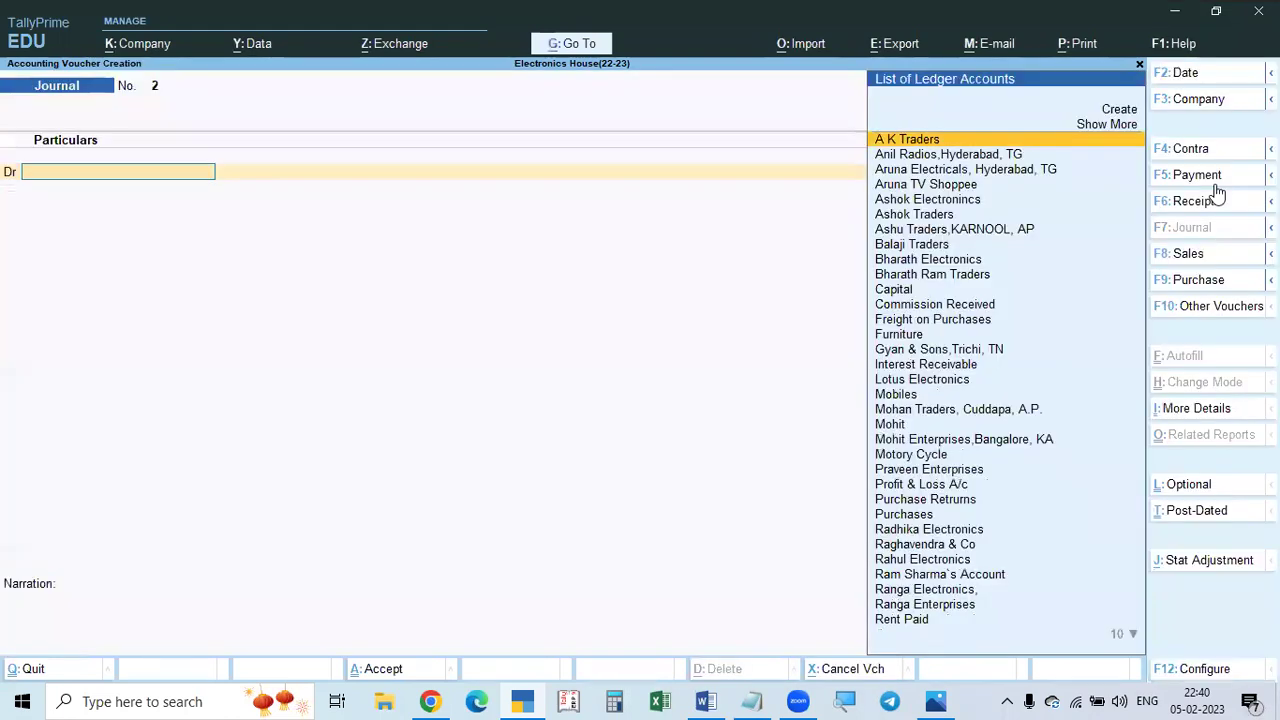
Recheck the party in exercise 6 and debit the Ashok Electronincs ledger with 500 in the journal.
{"action": "key", "text": "alt+Tab"}
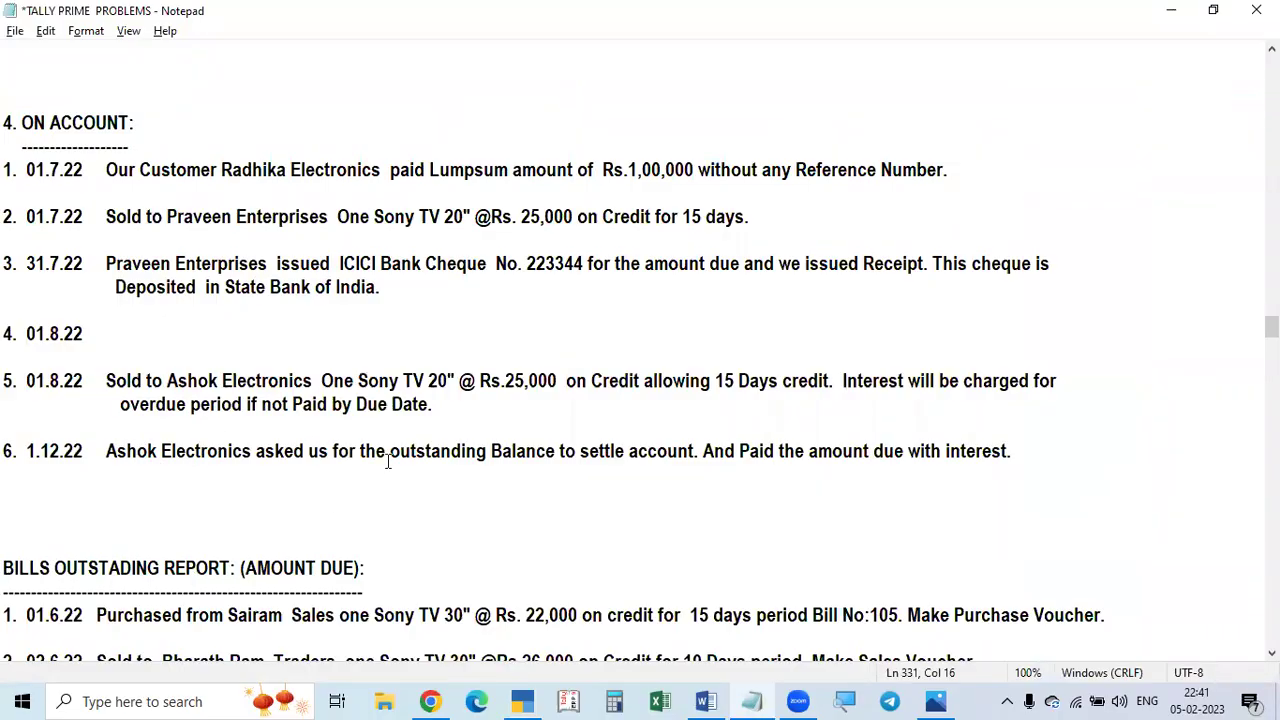
{"action": "key", "text": "alt+Tab"}
{"action": "type", "text": "Asho"}
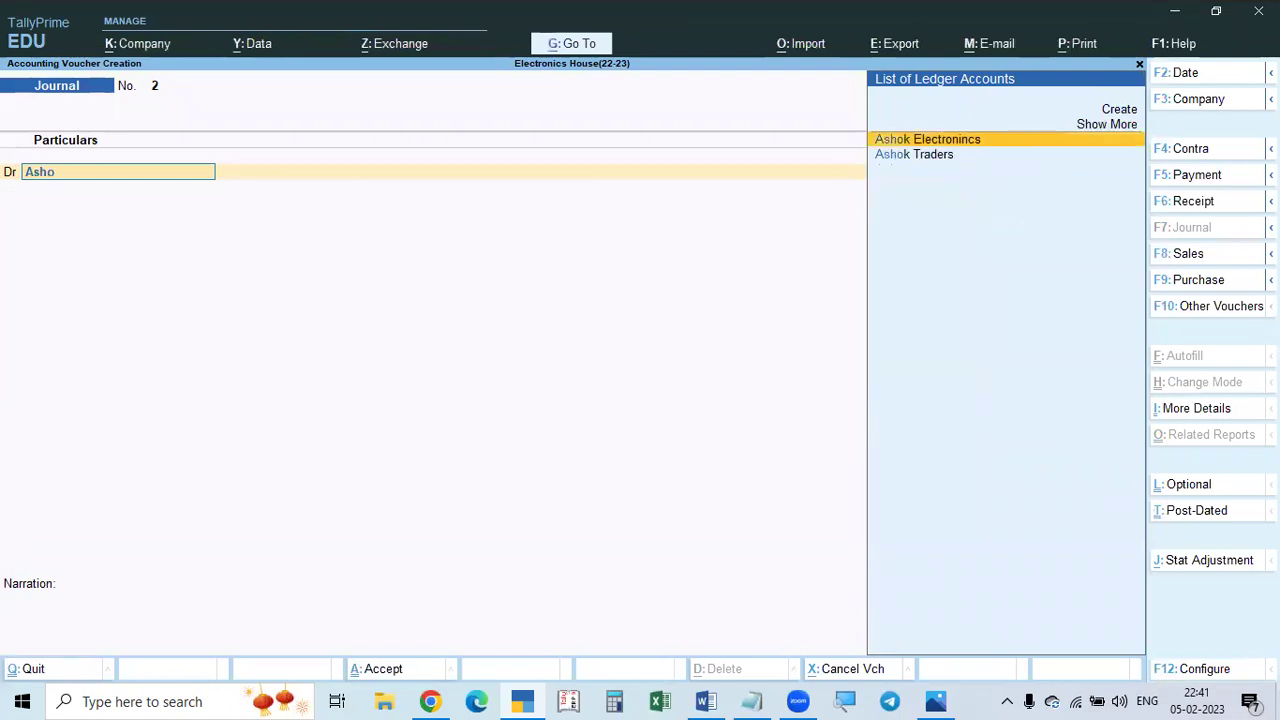
{"action": "key", "text": "Return"}
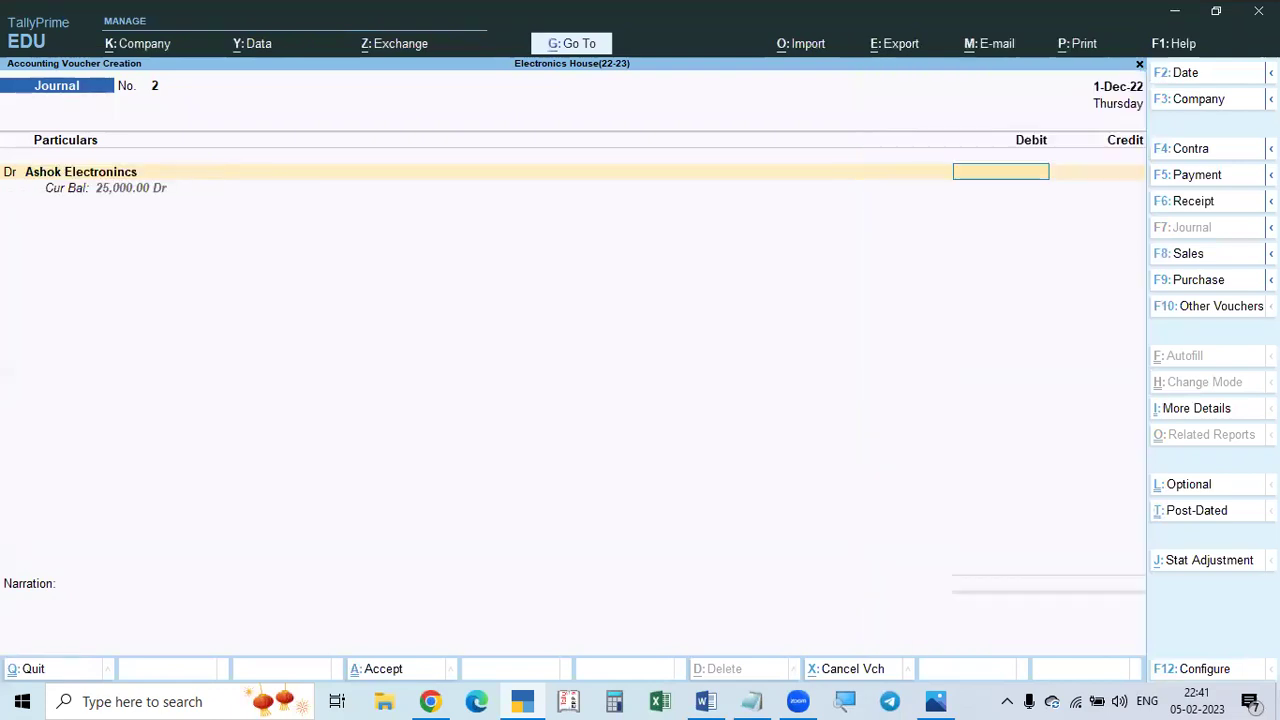
{"action": "type", "text": "500"}
{"action": "key", "text": "Return"}
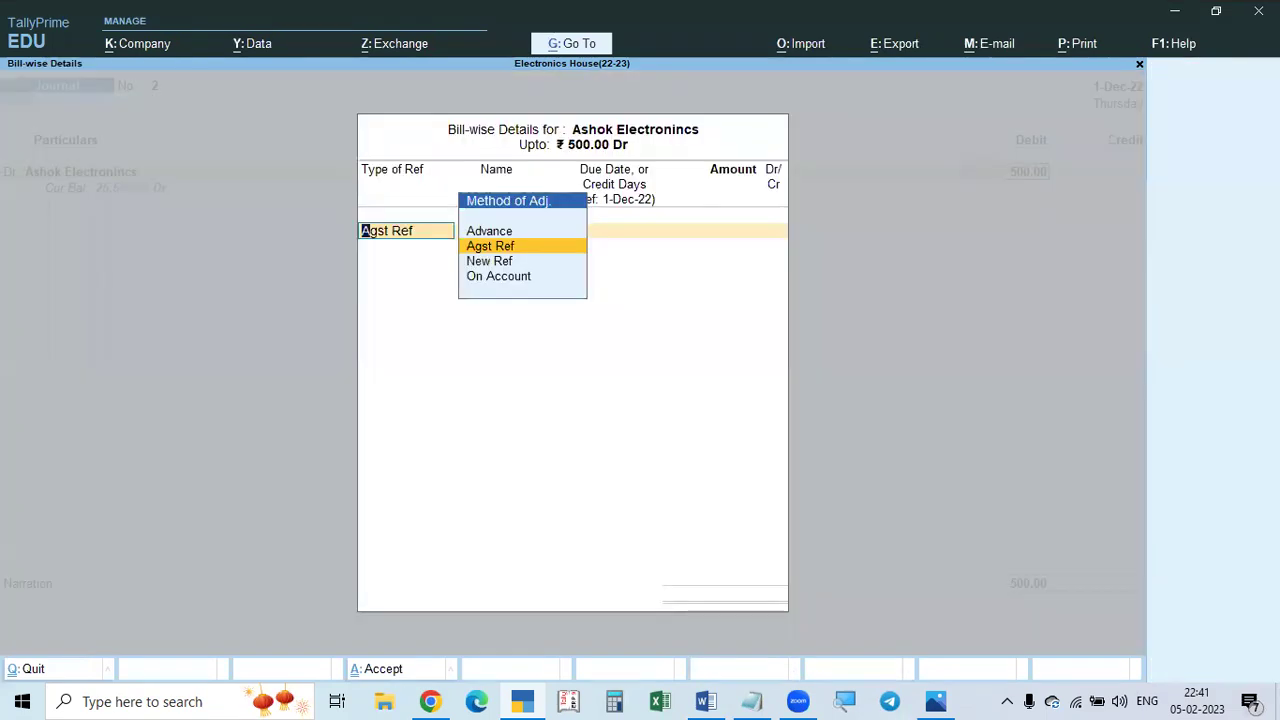
Allocate the 500 debit of Ashok Electronincs as On Account in the bill-wise details instead of a new reference.
{"action": "key", "text": "Down"}
{"action": "key", "text": "Down"}
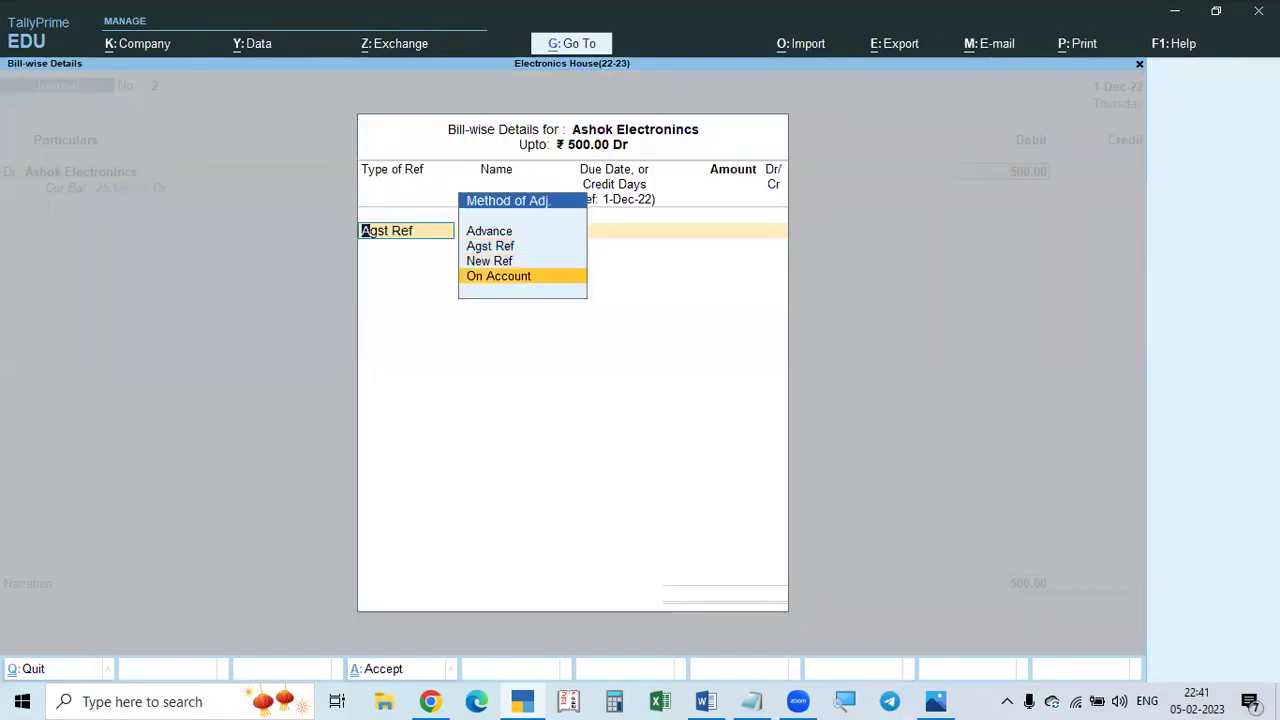
{"action": "key", "text": "Up"}
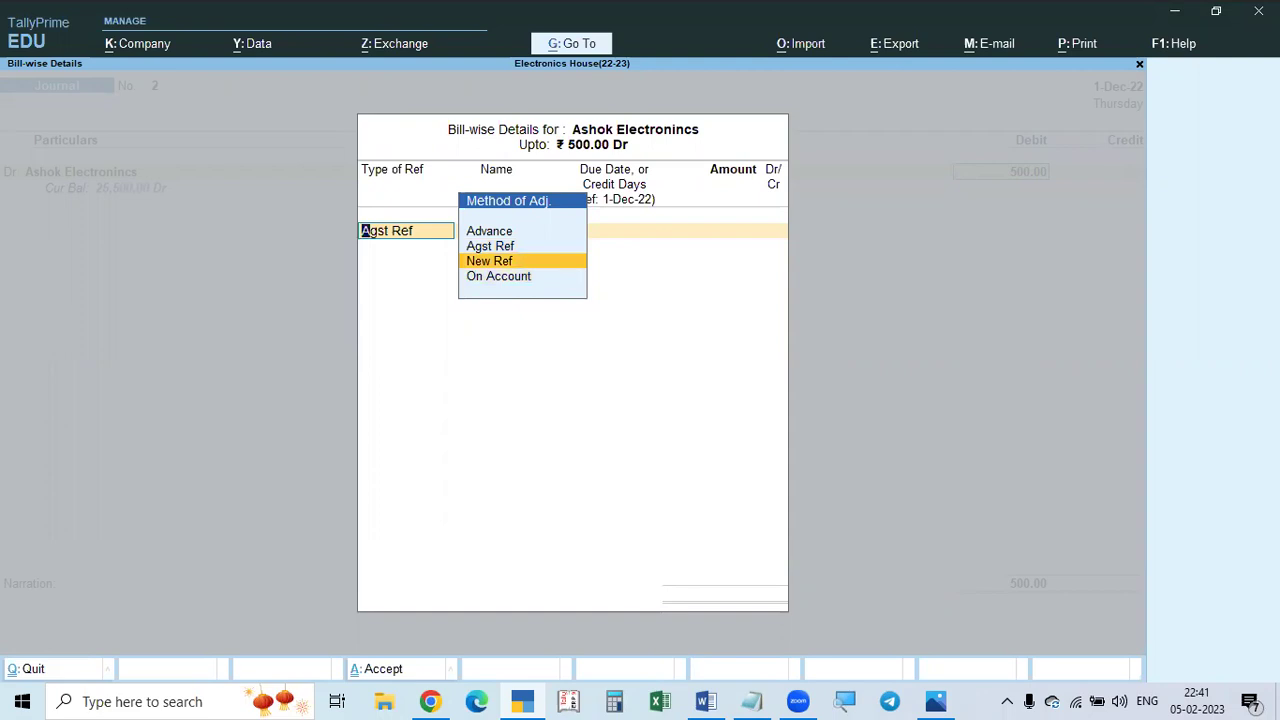
{"action": "key", "text": "Return"}
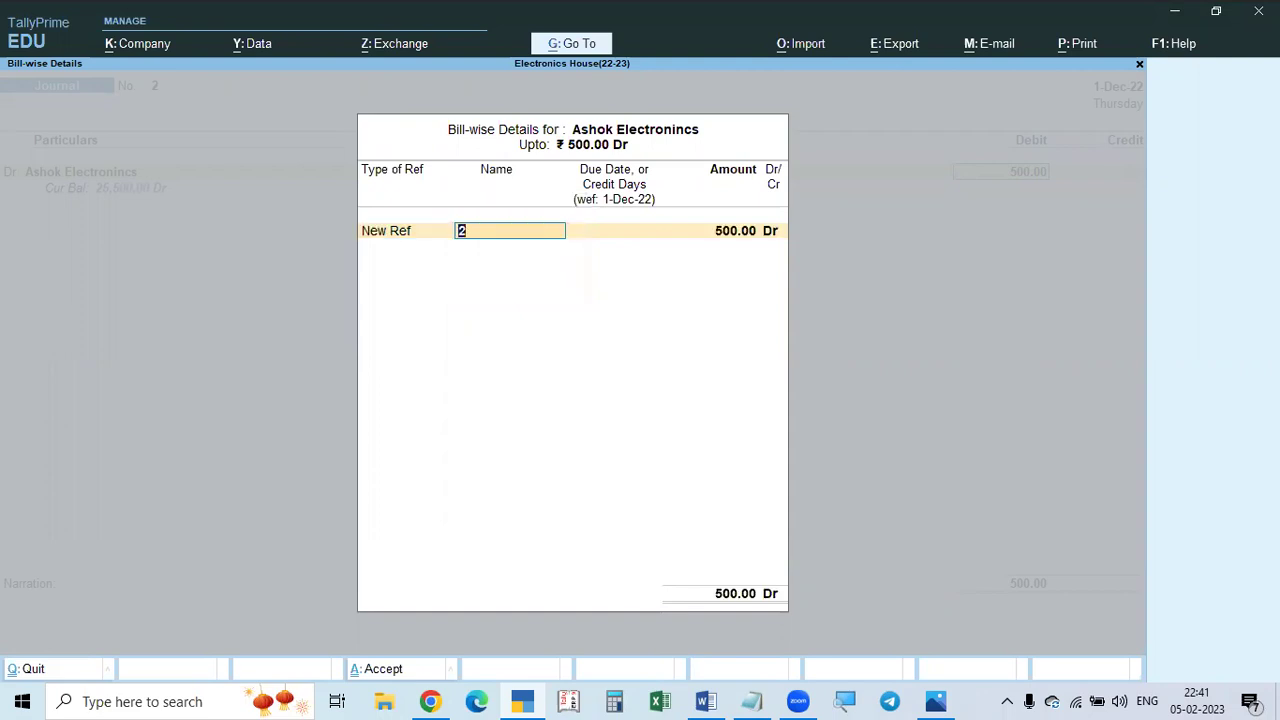
{"action": "key", "text": "BackSpace"}
{"action": "key", "text": "Down"}
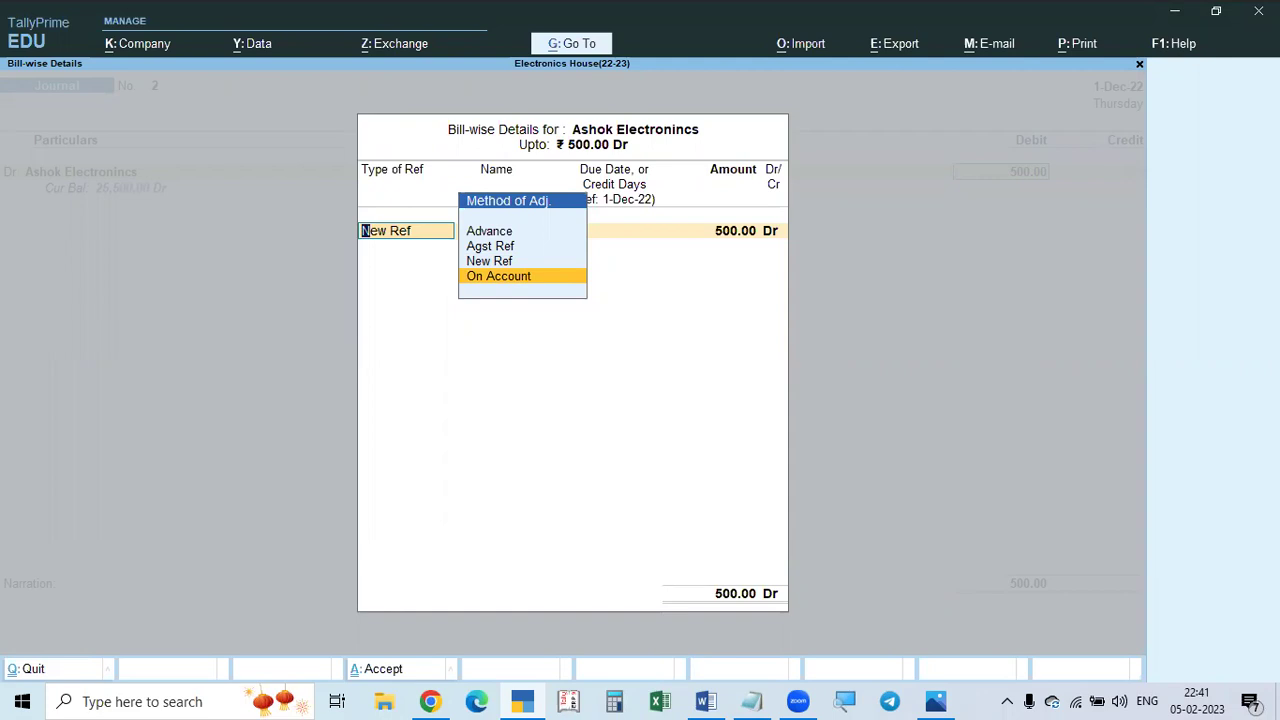
{"action": "key", "text": "Return"}
{"action": "key", "text": "Return"}
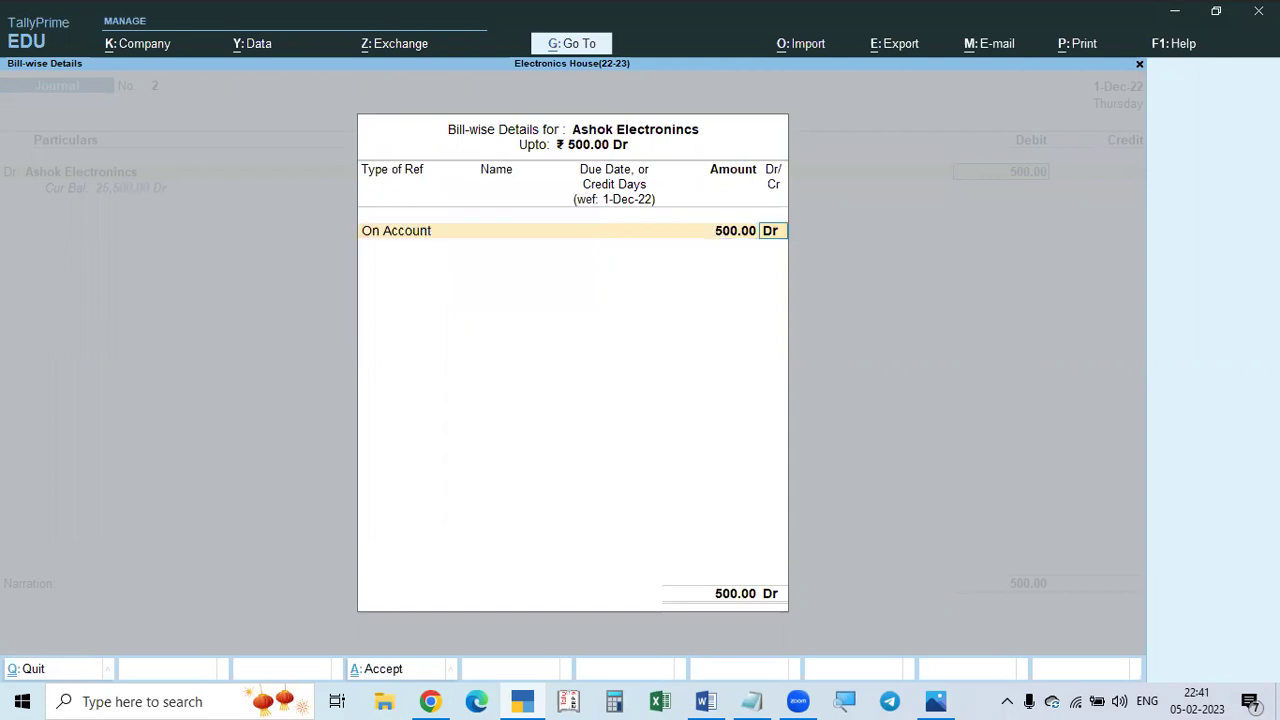
{"action": "key", "text": "Return"}
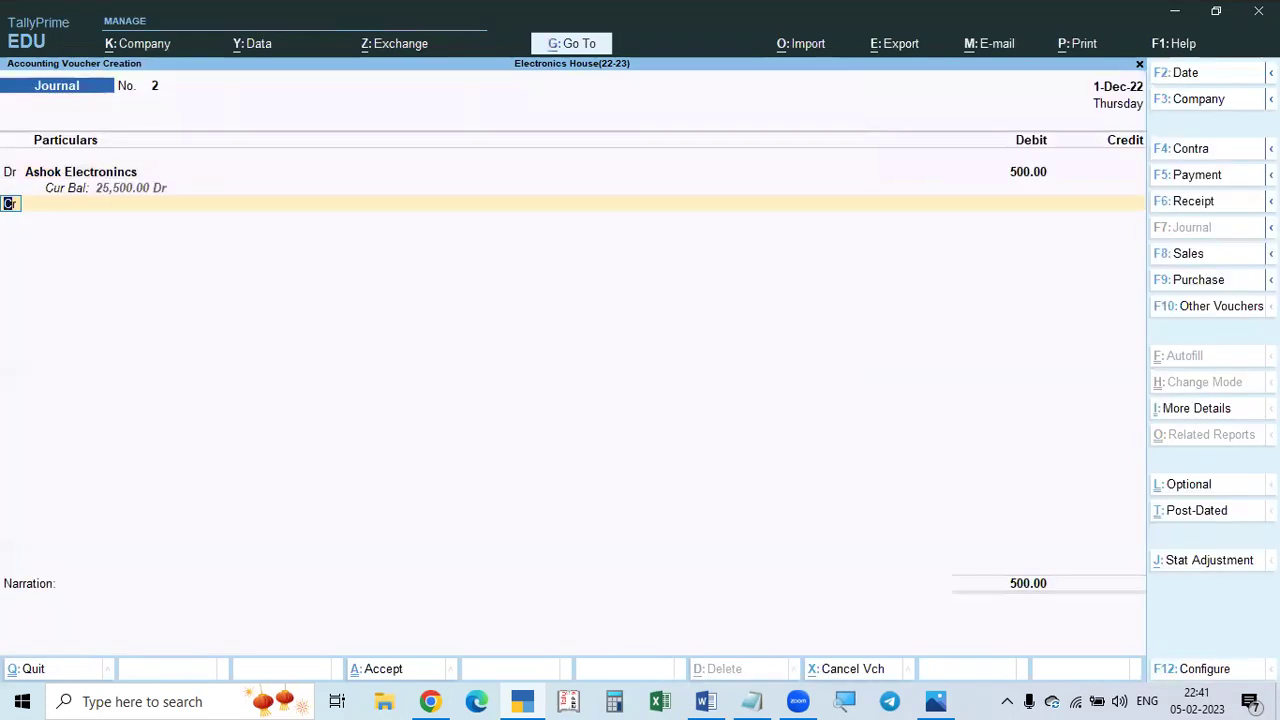
Credit the Interest Receivable ledger with 500 in the journal voucher.
{"action": "key", "text": "Return"}
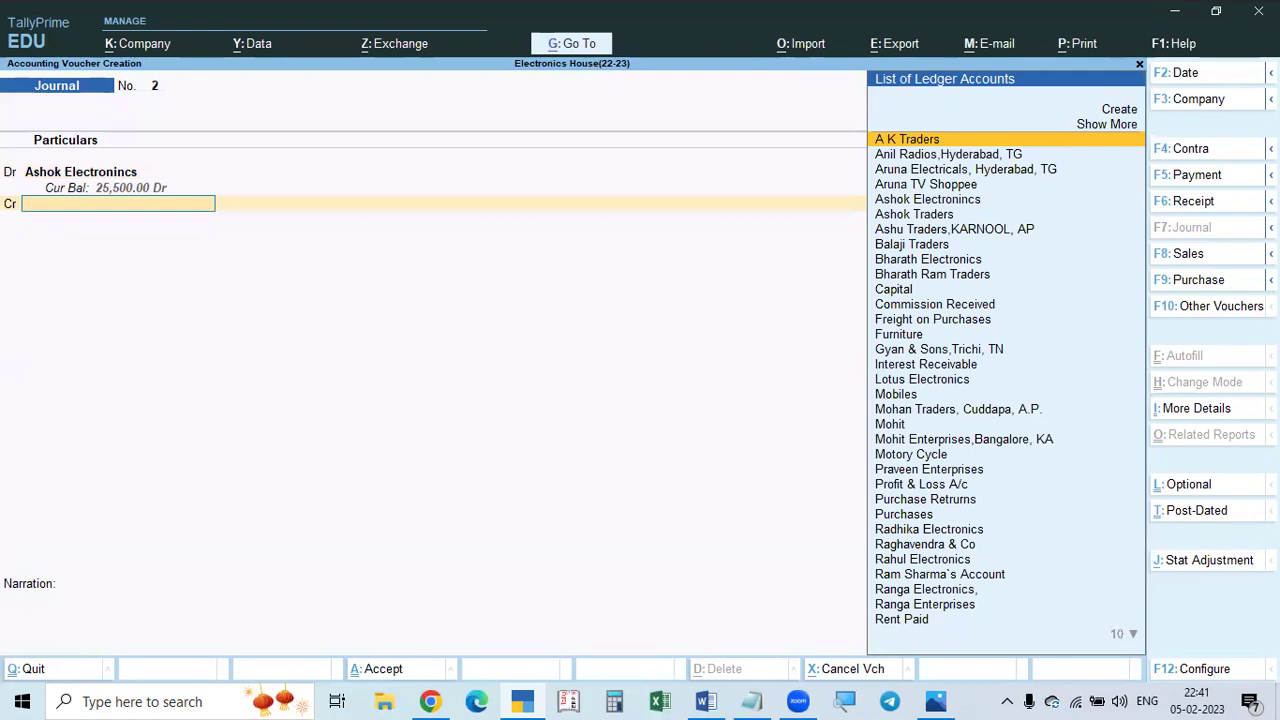
{"action": "type", "text": "In"}
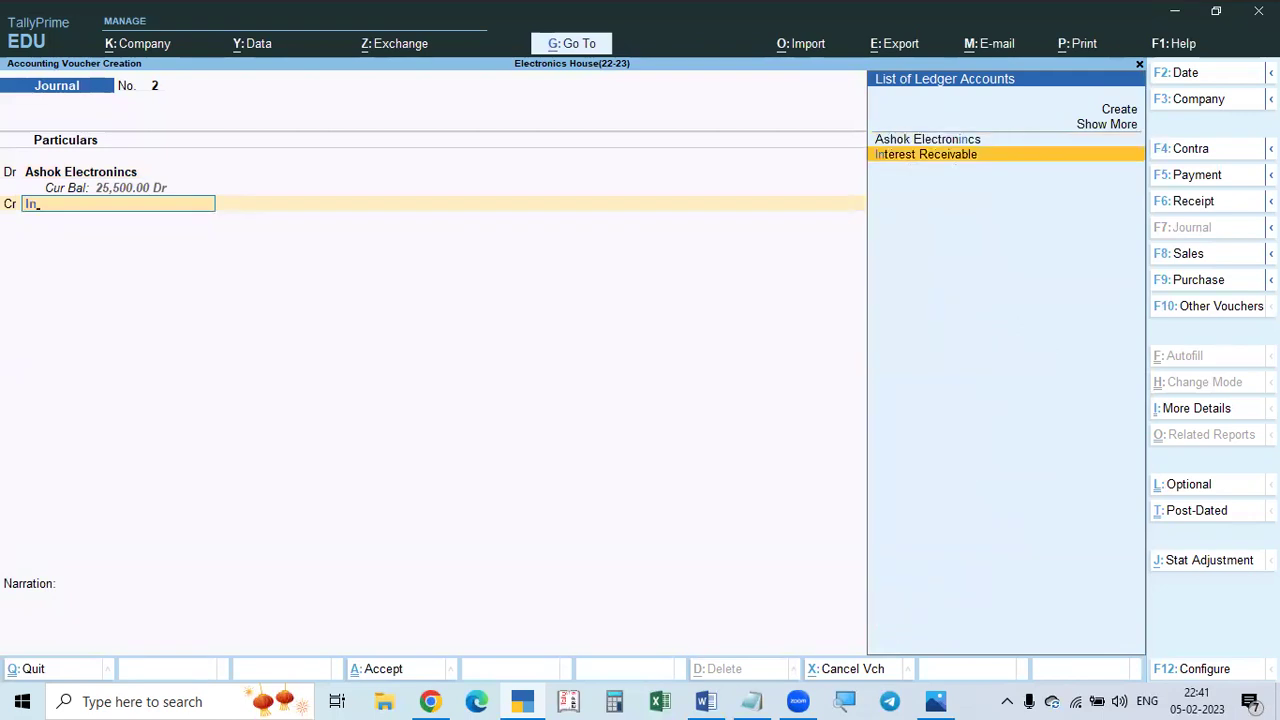
{"action": "key", "text": "Return"}
{"action": "key", "text": "Return"}
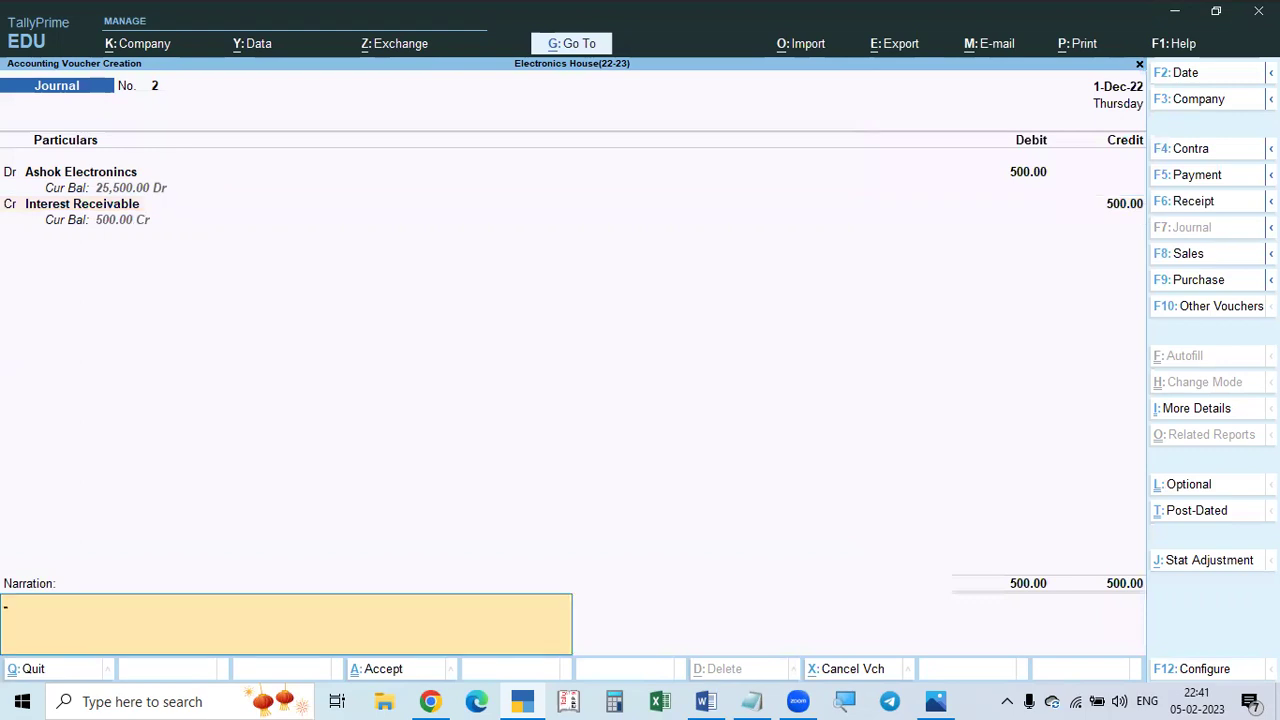
Enter the narration "INTEREST RECEIVABLE FOR OVERDUE PERIOD" and save the journal voucher.
{"action": "type", "text": "INTEREST RECEIVE"}
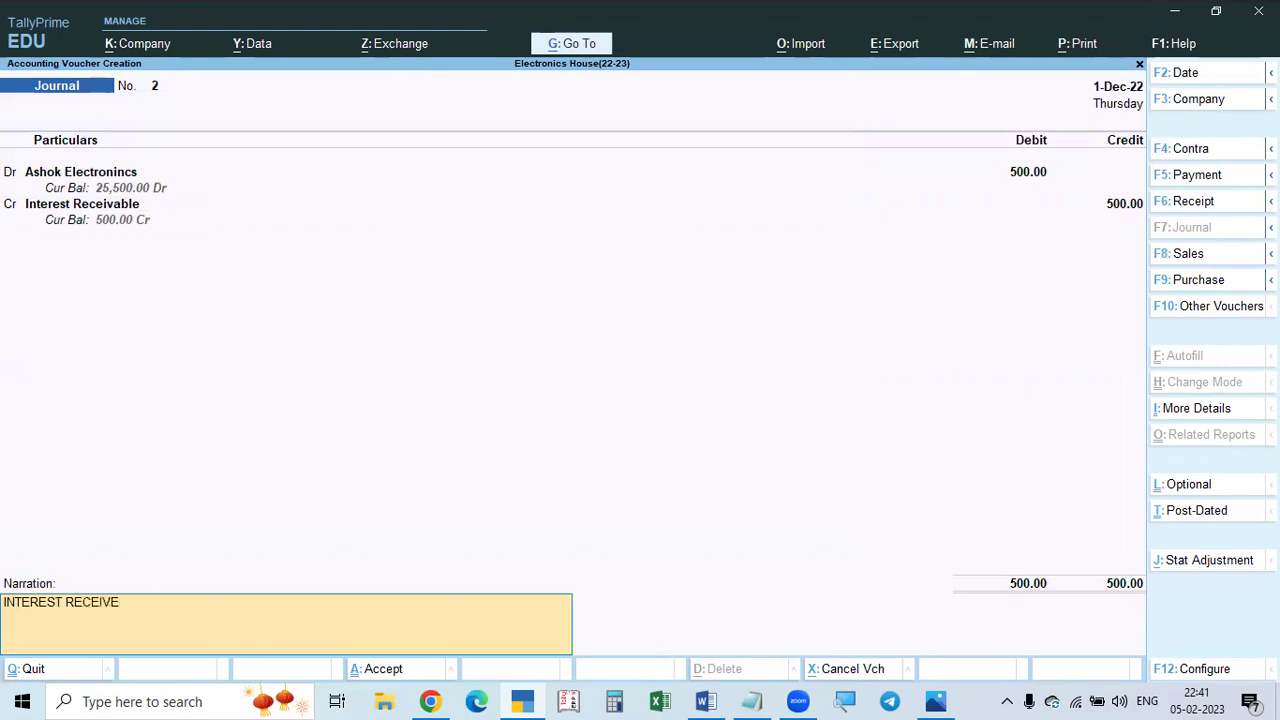
{"action": "key", "text": "BackSpace"}
{"action": "type", "text": "ABLE ON OVERDUE"}
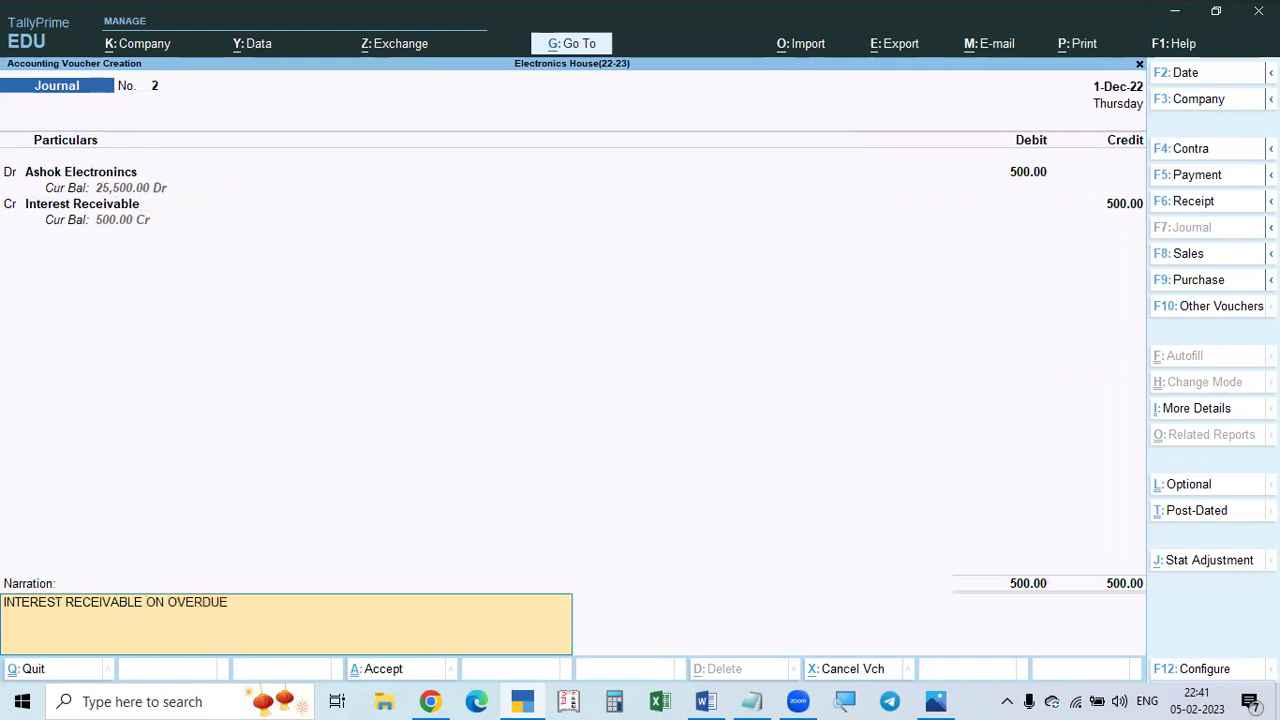
{"action": "key", "text": "BackSpace"}
{"action": "key", "text": "BackSpace"}
{"action": "key", "text": "BackSpace"}
{"action": "key", "text": "BackSpace"}
{"action": "key", "text": "BackSpace"}
{"action": "key", "text": "BackSpace"}
{"action": "key", "text": "BackSpace"}
{"action": "key", "text": "BackSpace"}
{"action": "key", "text": "BackSpace"}
{"action": "key", "text": "BackSpace"}
{"action": "type", "text": "FOR OVERDUE PERO"}
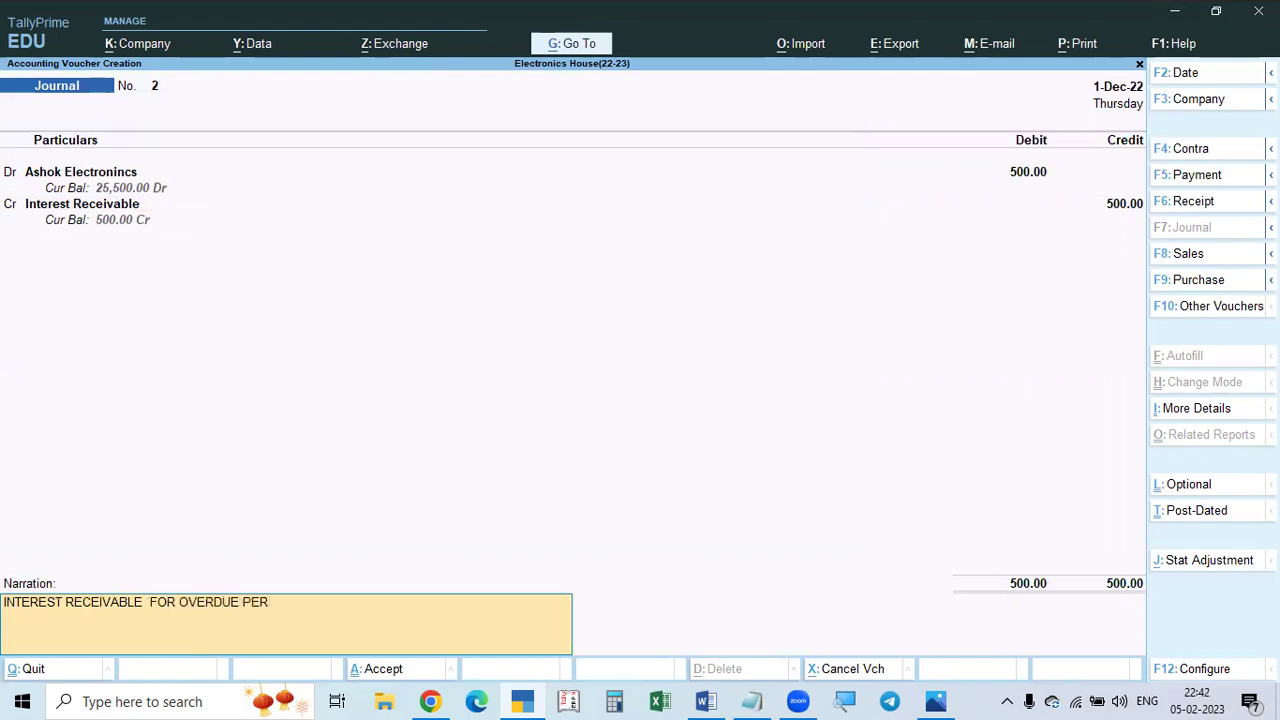
{"action": "key", "text": "BackSpace"}
{"action": "type", "text": "IOD"}
{"action": "key", "text": "Return"}
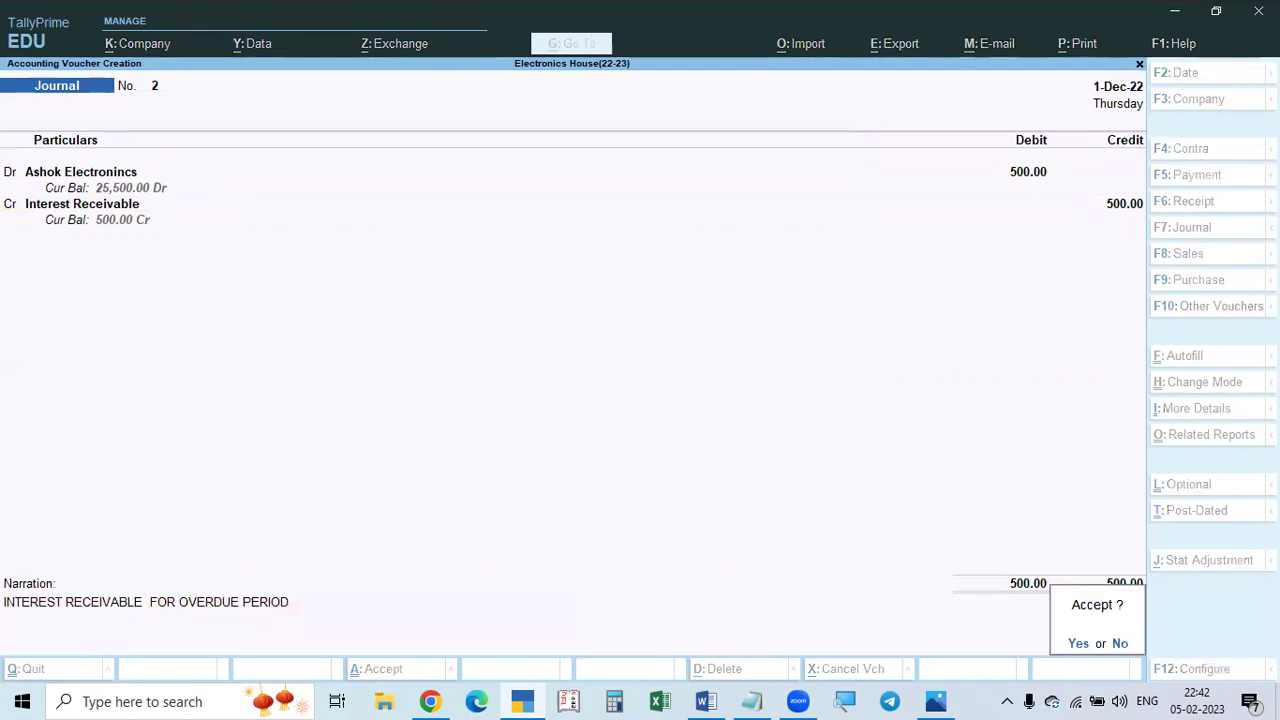
{"action": "key", "text": "Return"}
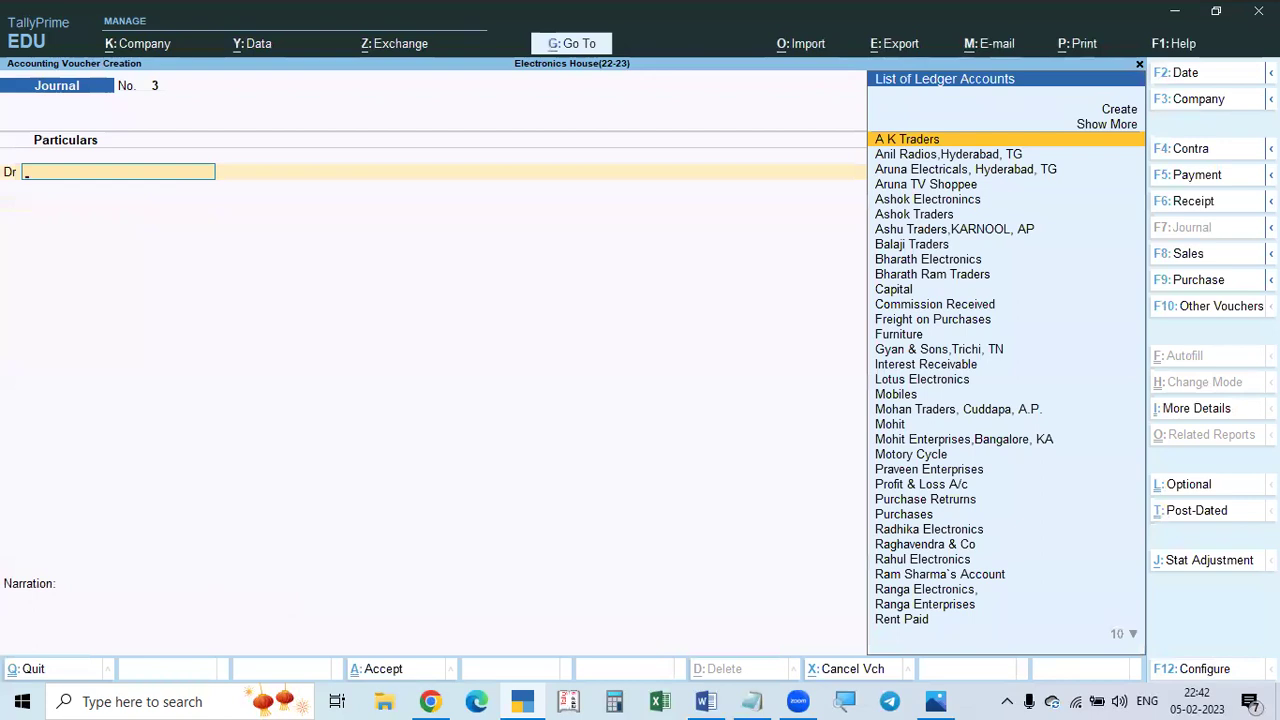
Leave voucher entry and examine the Ashok Electronincs bill in the Bills Receivable outstandings report.
{"action": "key", "text": "Escape"}
{"action": "key", "text": "Escape"}
{"action": "key", "text": "Escape"}
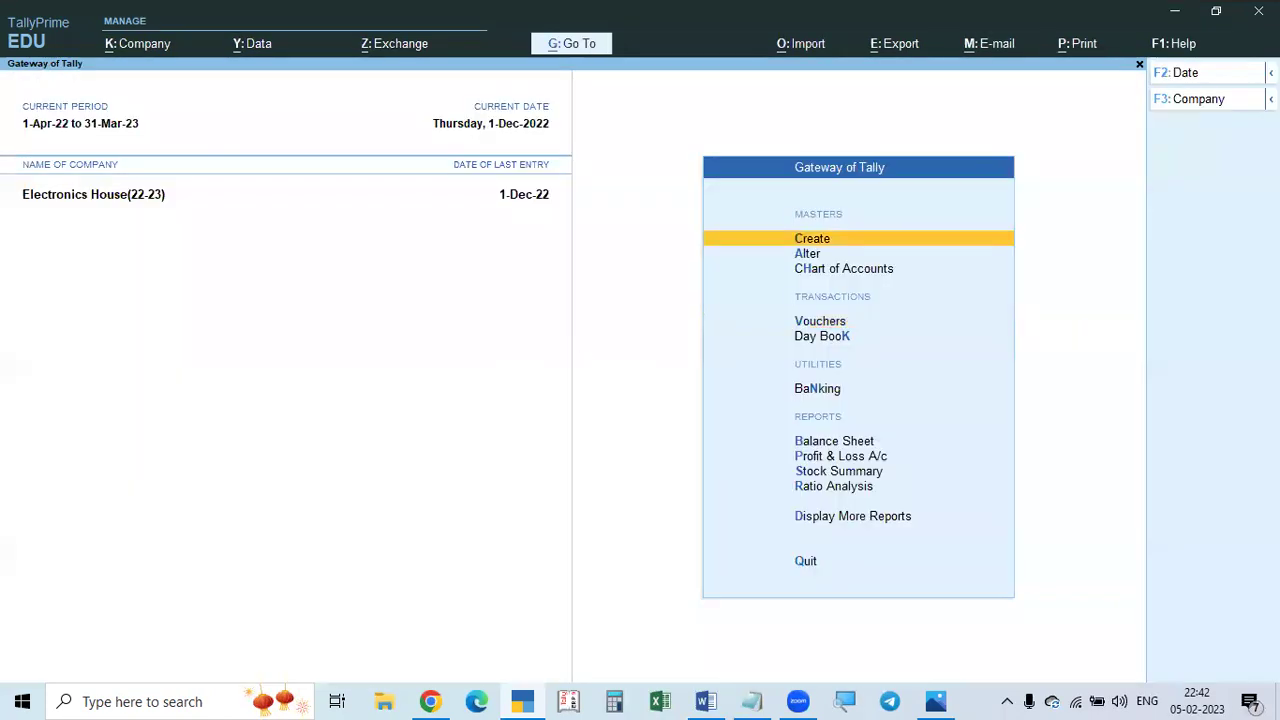
{"action": "key", "text": "d"}
{"action": "key", "text": "s"}
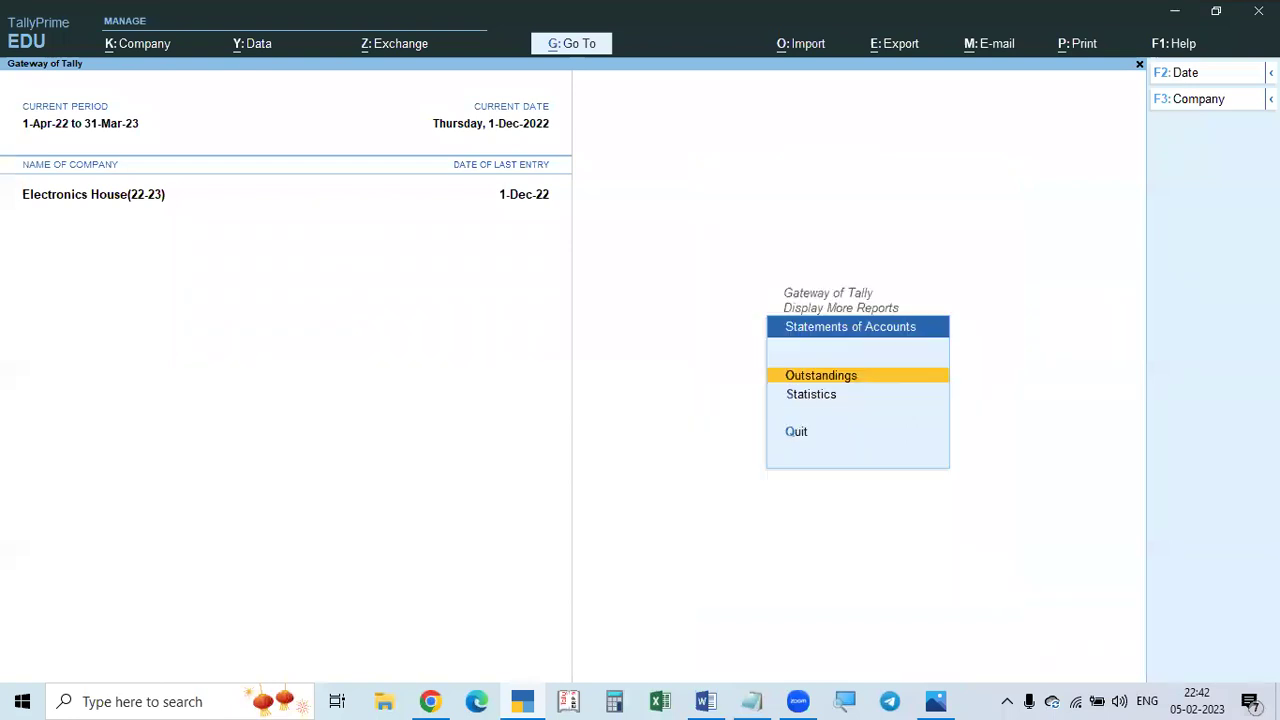
{"action": "key", "text": "o"}
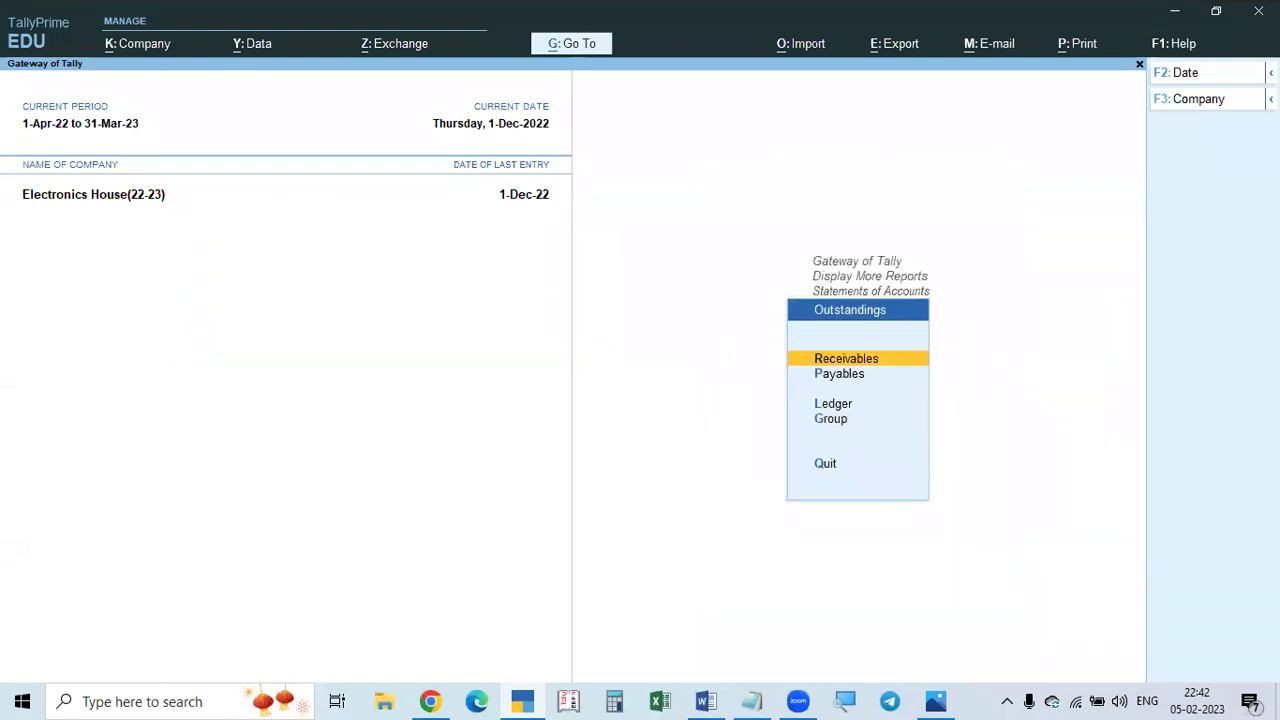
{"action": "key", "text": "Return"}
{"action": "key", "text": "Down"}
{"action": "key", "text": "Down"}
{"action": "key", "text": "Down"}
{"action": "key", "text": "Down"}
{"action": "key", "text": "Down"}
{"action": "key", "text": "Down"}
{"action": "key", "text": "Down"}
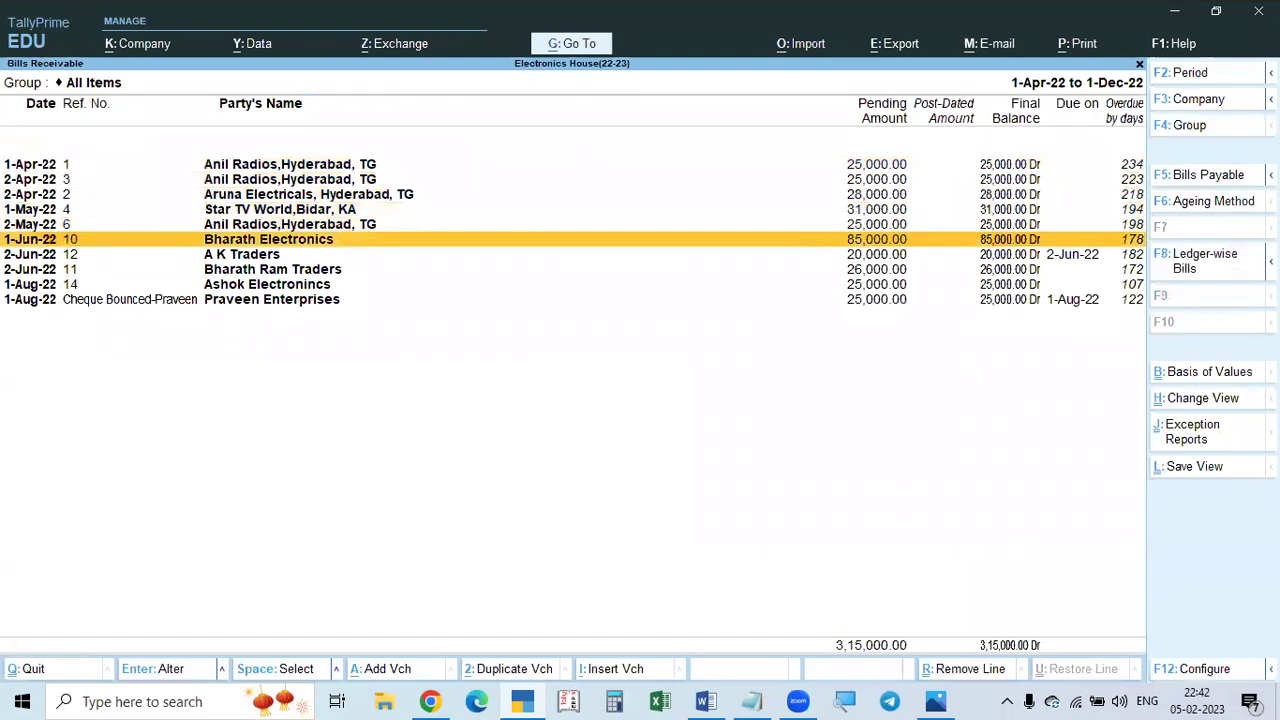
{"action": "key", "text": "Down"}
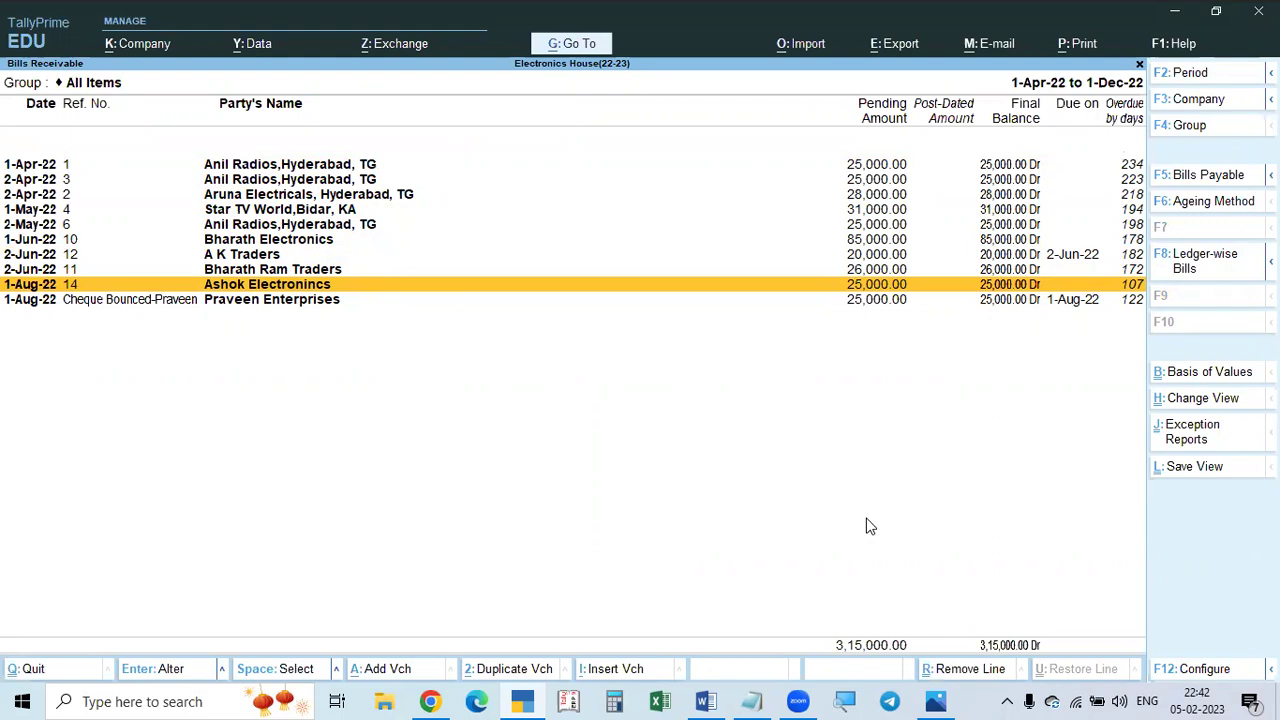
Close the receivables report and open the 1-Dec-22 interest journal from the Ashok Electronincs ledger account.
{"action": "key", "text": "Escape"}
{"action": "key", "text": "Escape"}
{"action": "key", "text": "Escape"}
{"action": "key", "text": "Escape"}
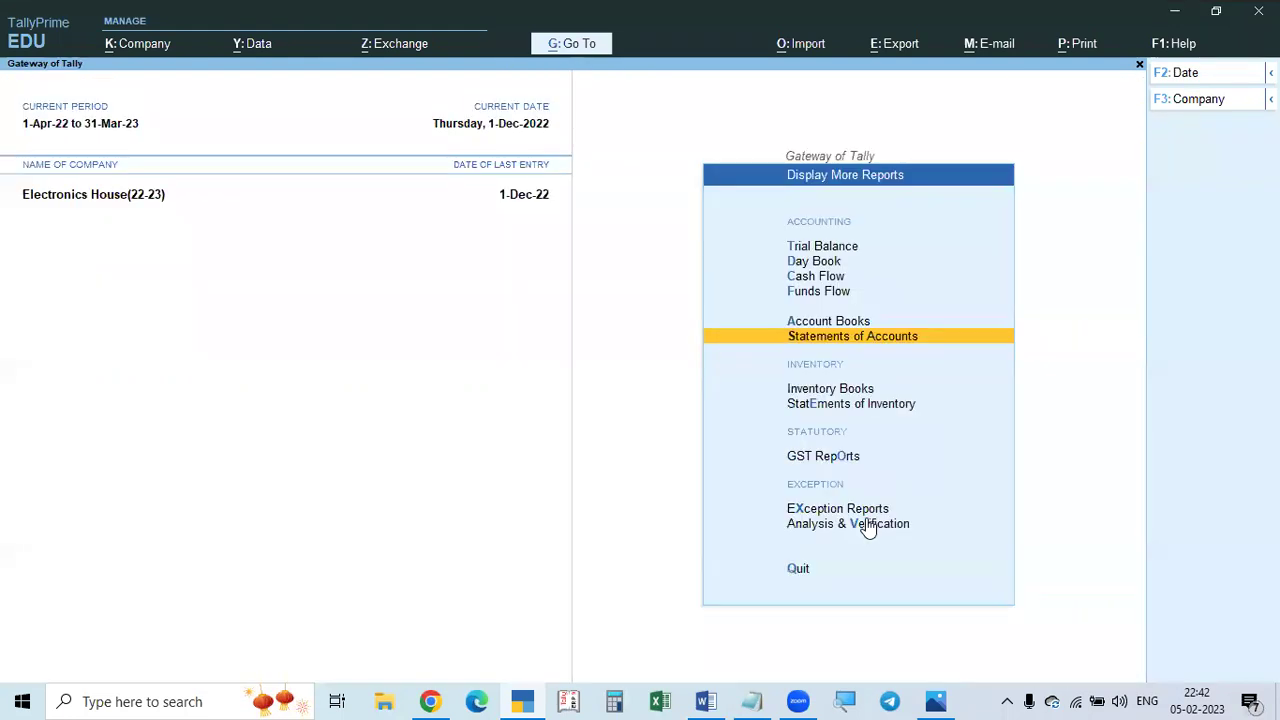
{"action": "key", "text": "Escape"}
{"action": "type", "text": "d"}
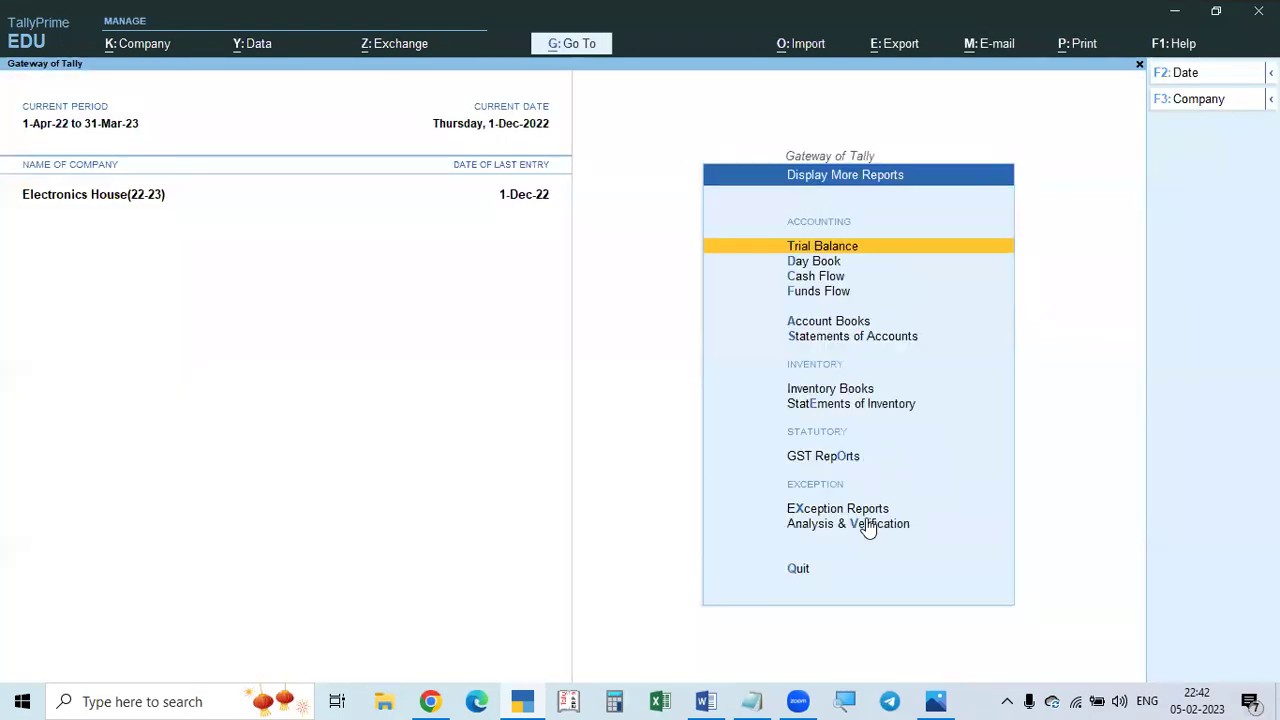
{"action": "type", "text": "al"}
{"action": "type", "text": "ASHO"}
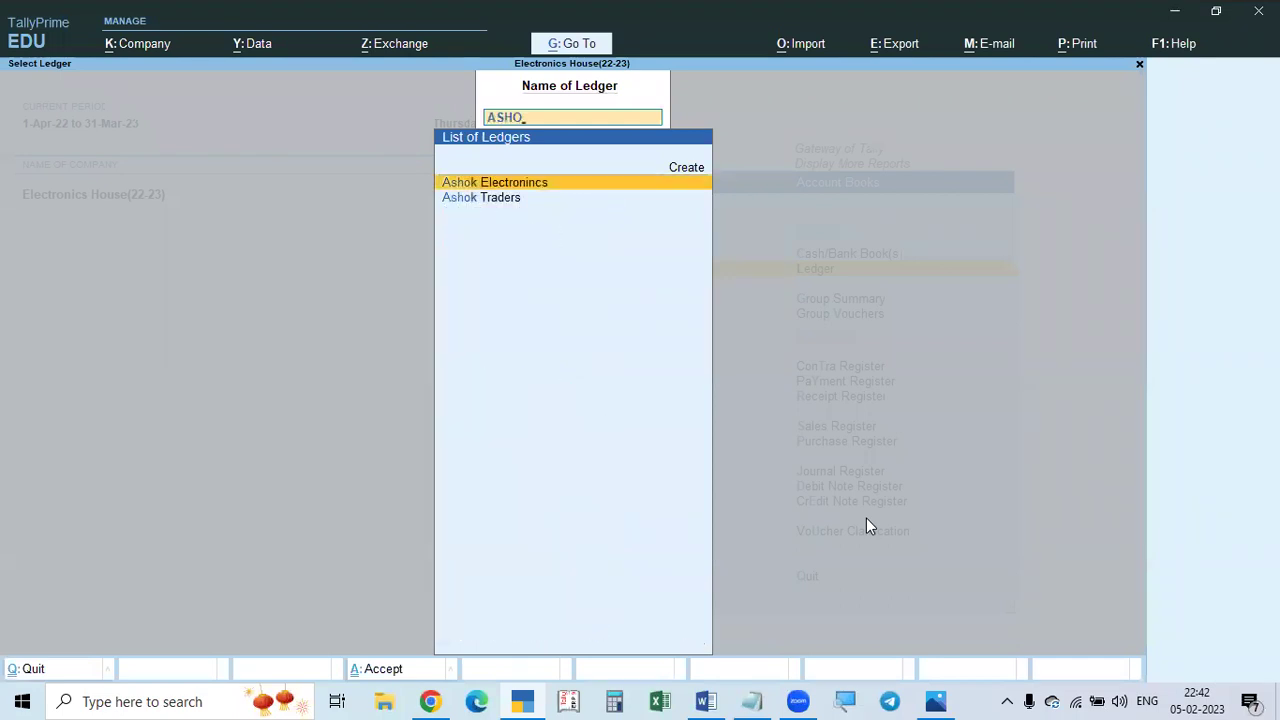
{"action": "key", "text": "Return"}
{"action": "key", "text": "Return"}
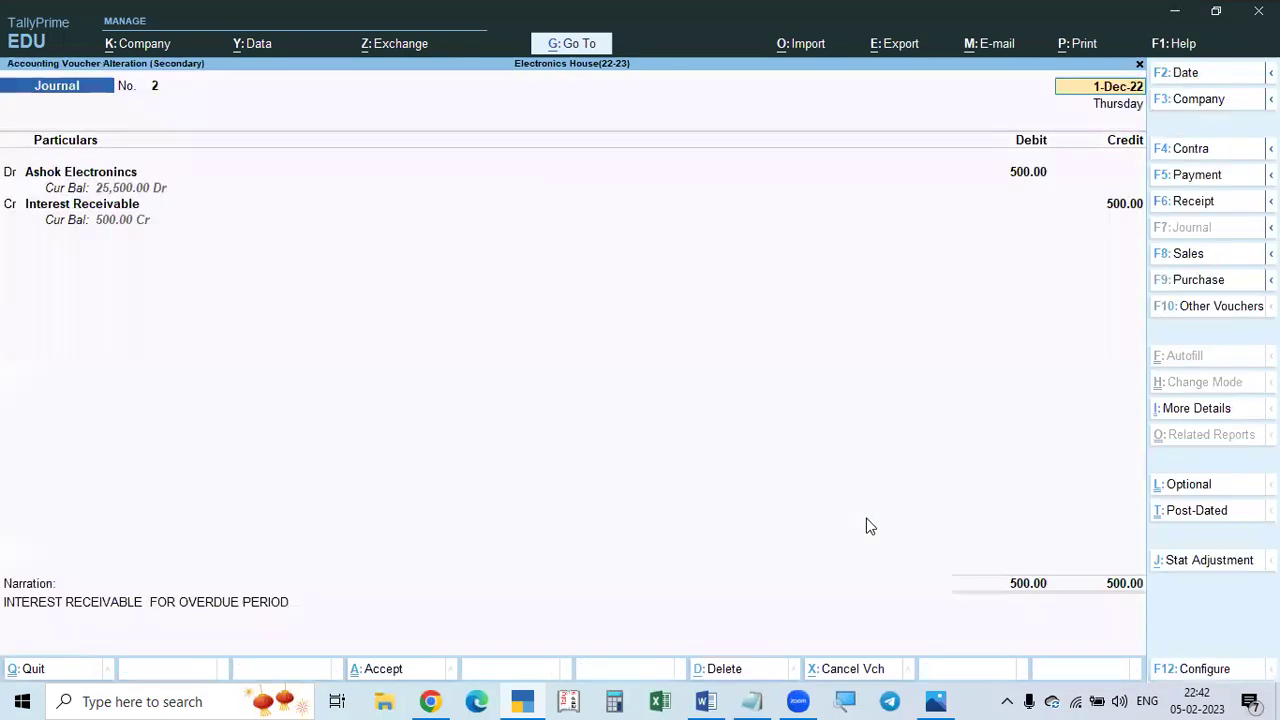
Set the bill-wise reference of the Ashok Electronincs 500 debit to New Ref with the name INTEREST-ASHOK.
{"action": "key", "text": "Return"}
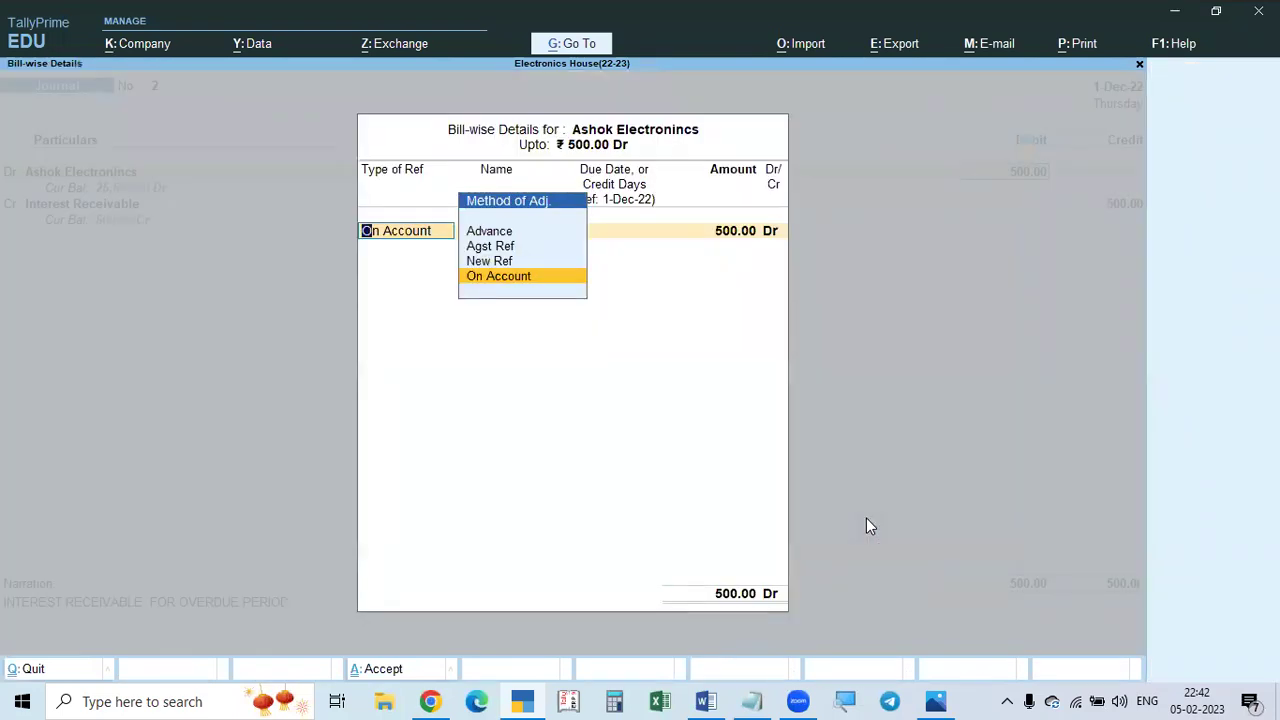
{"action": "key", "text": "Up"}
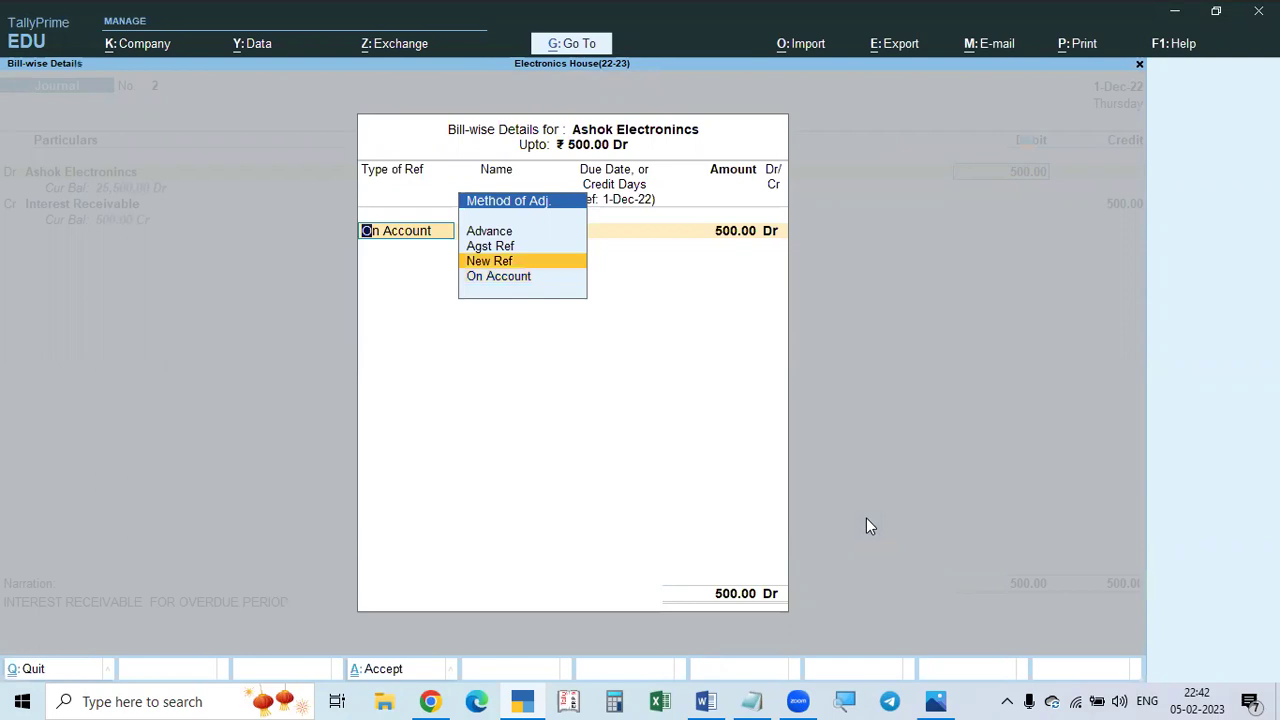
{"action": "key", "text": "Return"}
{"action": "type", "text": "IN"}
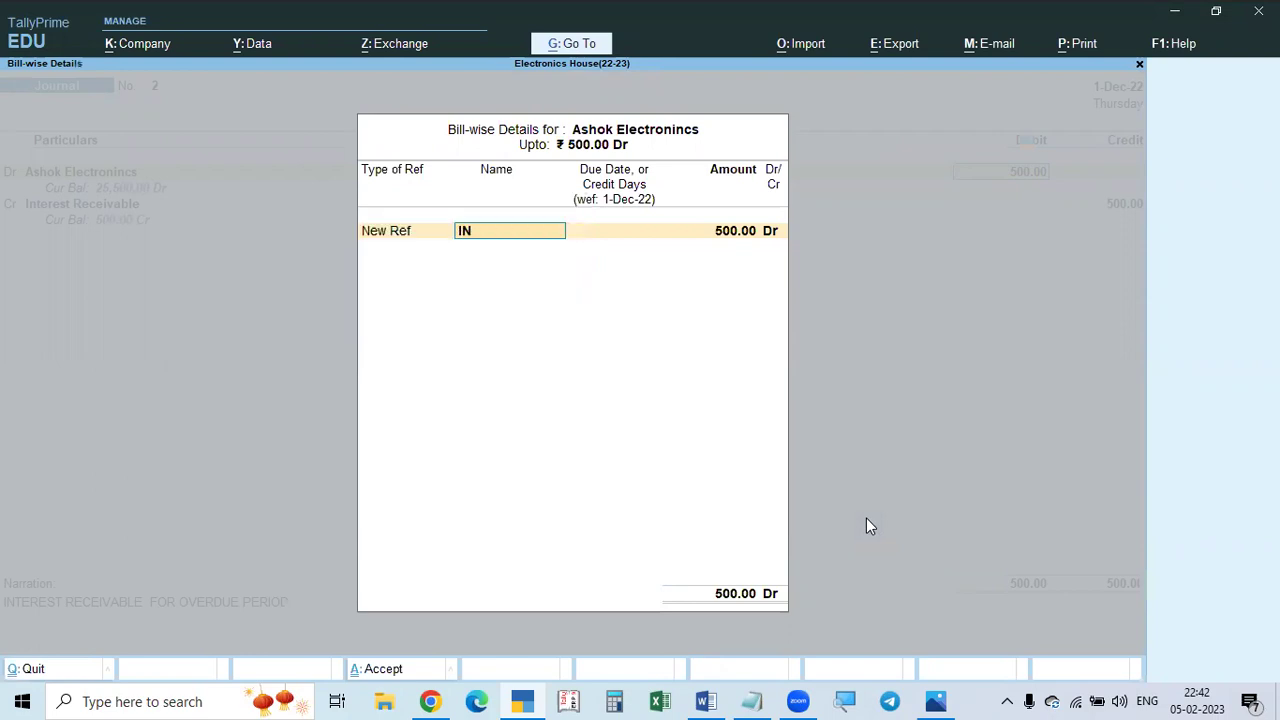
{"action": "type", "text": "TEREST-ASHOK"}
{"action": "key", "text": "Return"}
{"action": "key", "text": "Return"}
{"action": "key", "text": "Return"}
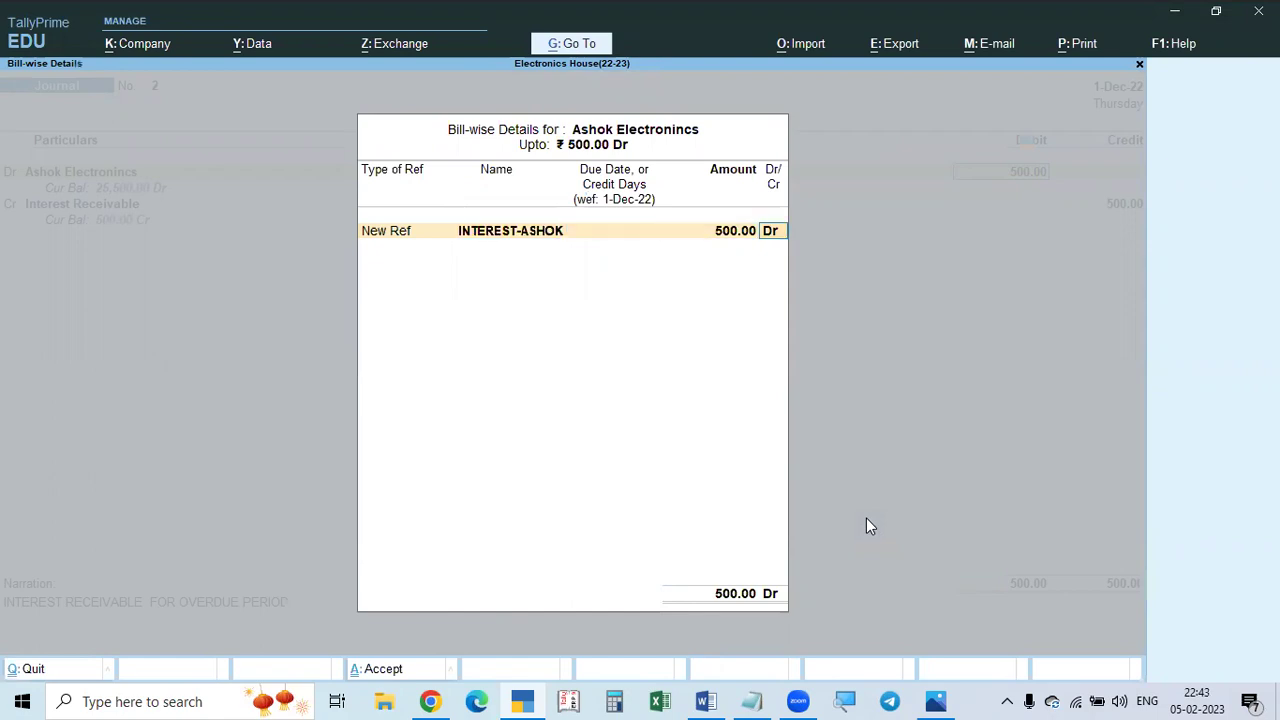
Accept the bill-wise details, keep the narration and save the altered interest journal voucher.
{"action": "key", "text": "Return"}
{"action": "key", "text": "Return"}
{"action": "key", "text": "Return"}
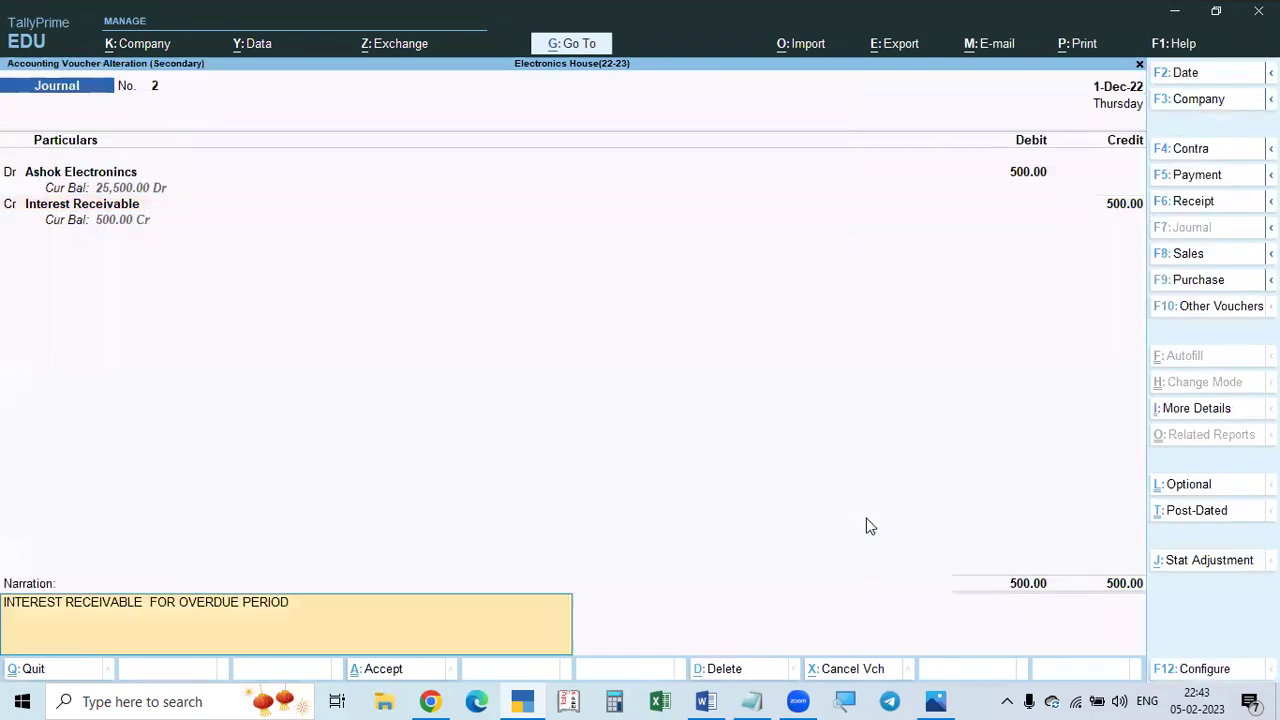
{"action": "key", "text": "Return"}
{"action": "key", "text": "Return"}
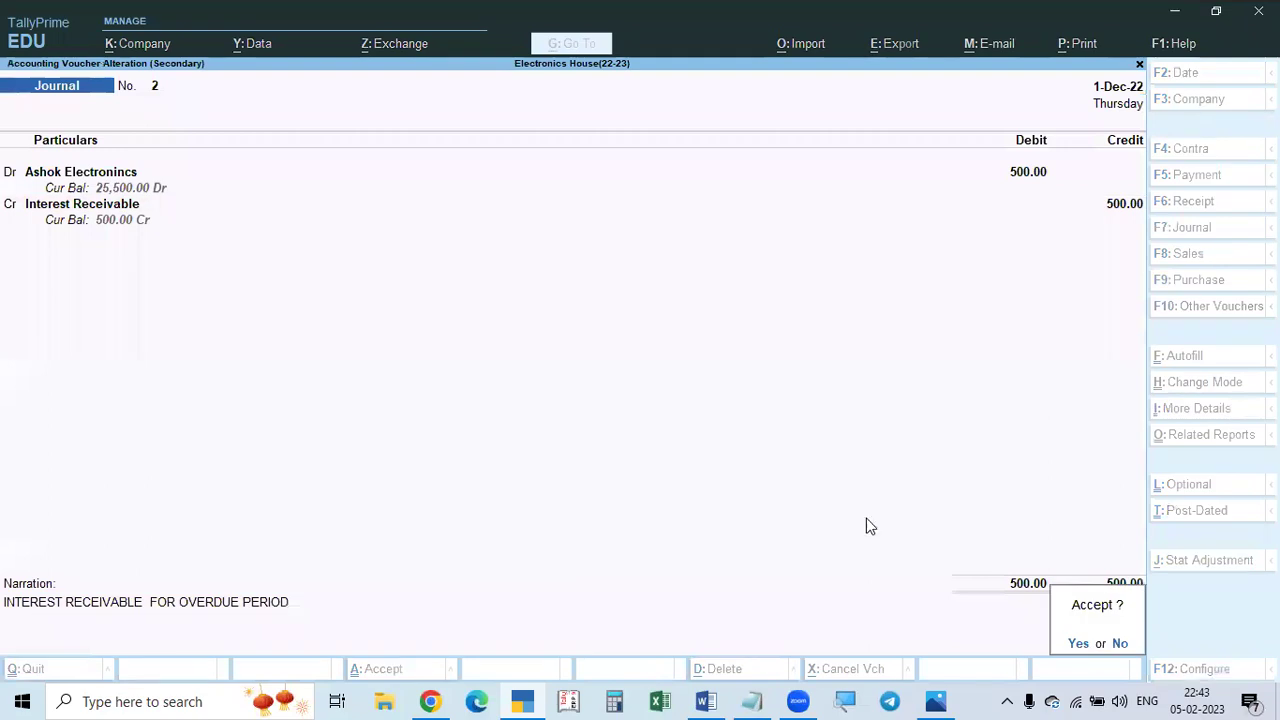
Return to the Gateway of Tally and open the Bills Receivable outstandings report.
{"action": "key", "text": "Escape"}
{"action": "key", "text": "Escape"}
{"action": "key", "text": "Escape"}
{"action": "key", "text": "Escape"}
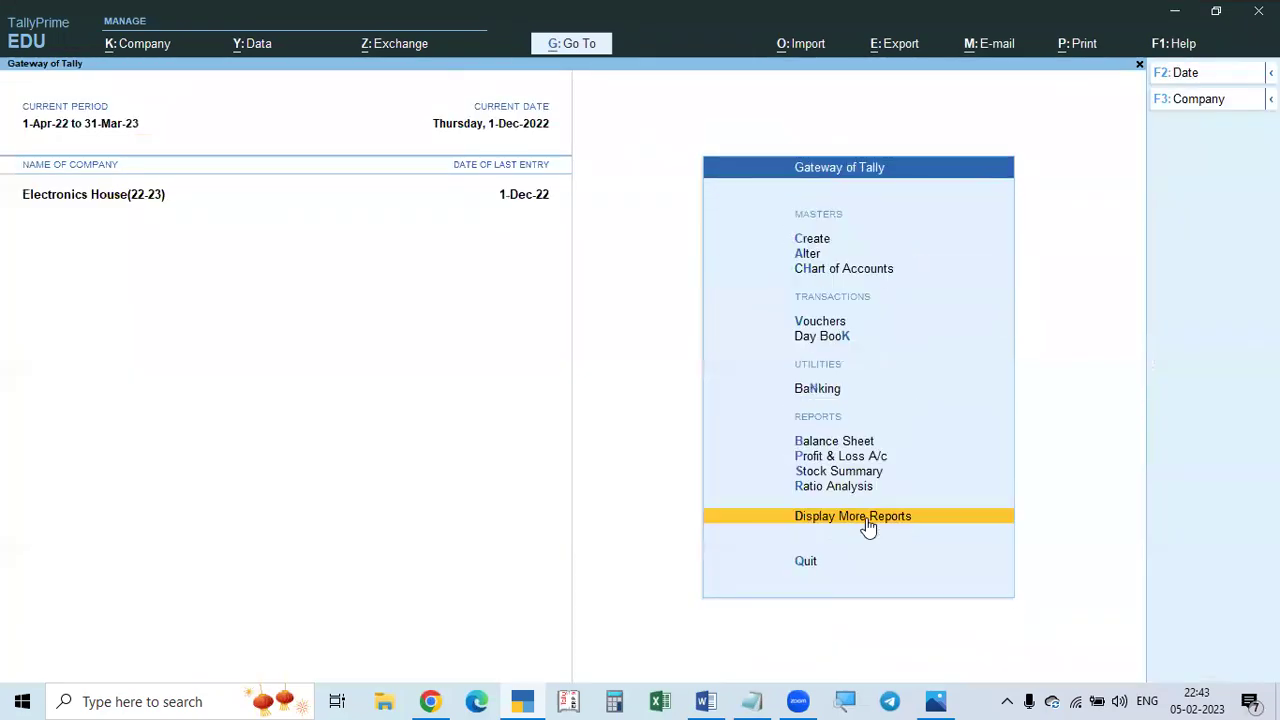
{"action": "key", "text": "Return"}
{"action": "key", "text": "s"}
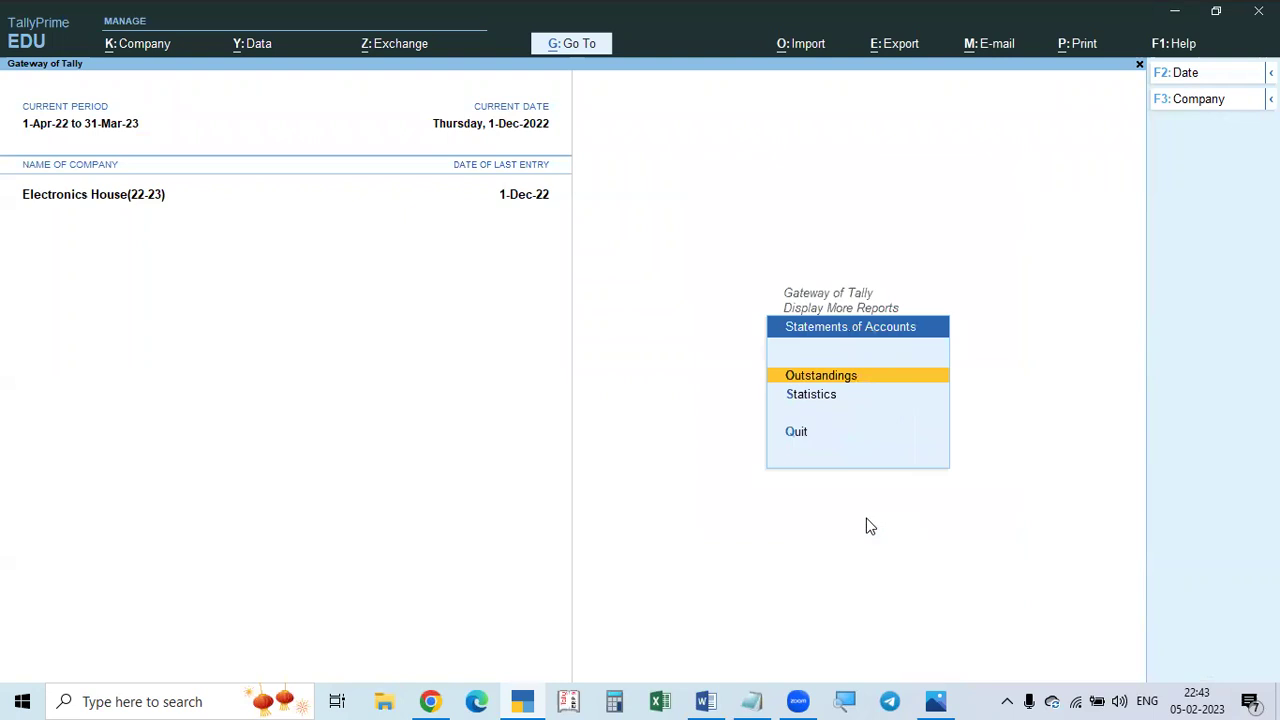
{"action": "key", "text": "Return"}
{"action": "key", "text": "Return"}
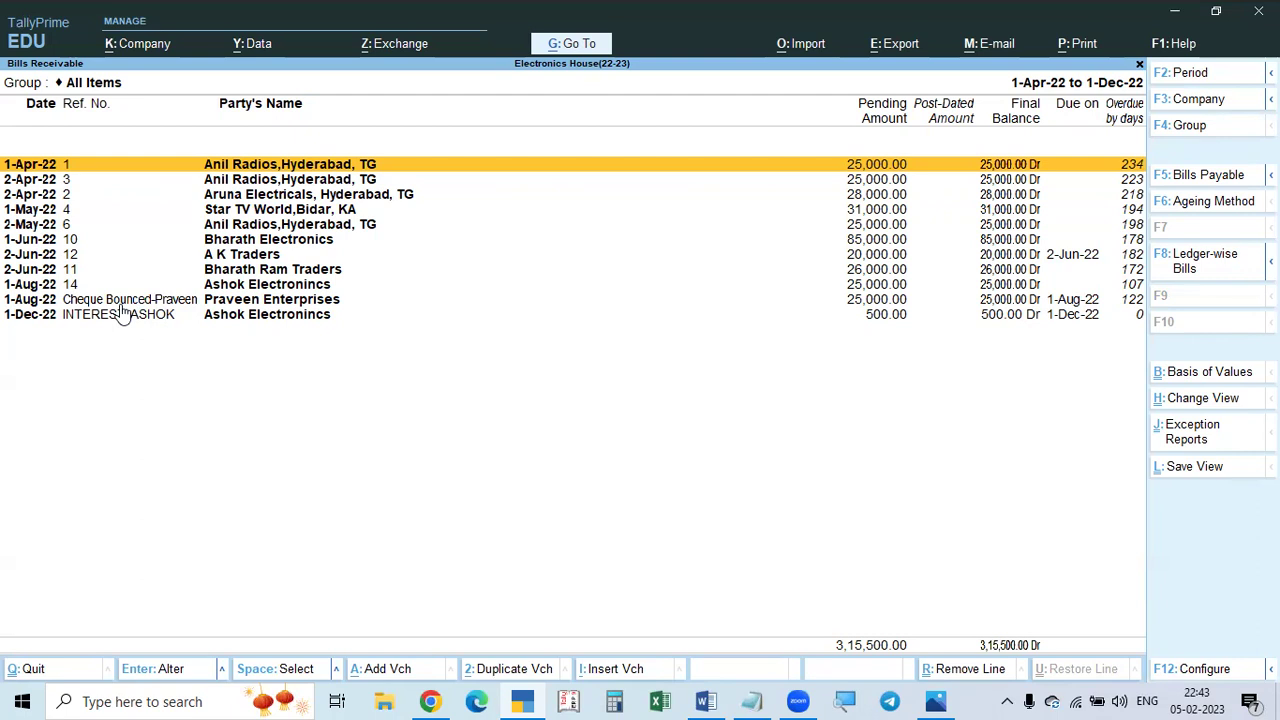
Switch to the TALLY PRIME PROBLEMS file in Notepad and review the On Account exercises.
{"action": "key", "text": "alt+Tab"}
{"action": "scroll", "coordinate": [360, 491], "scroll_direction": "down", "scroll_amount": 1}
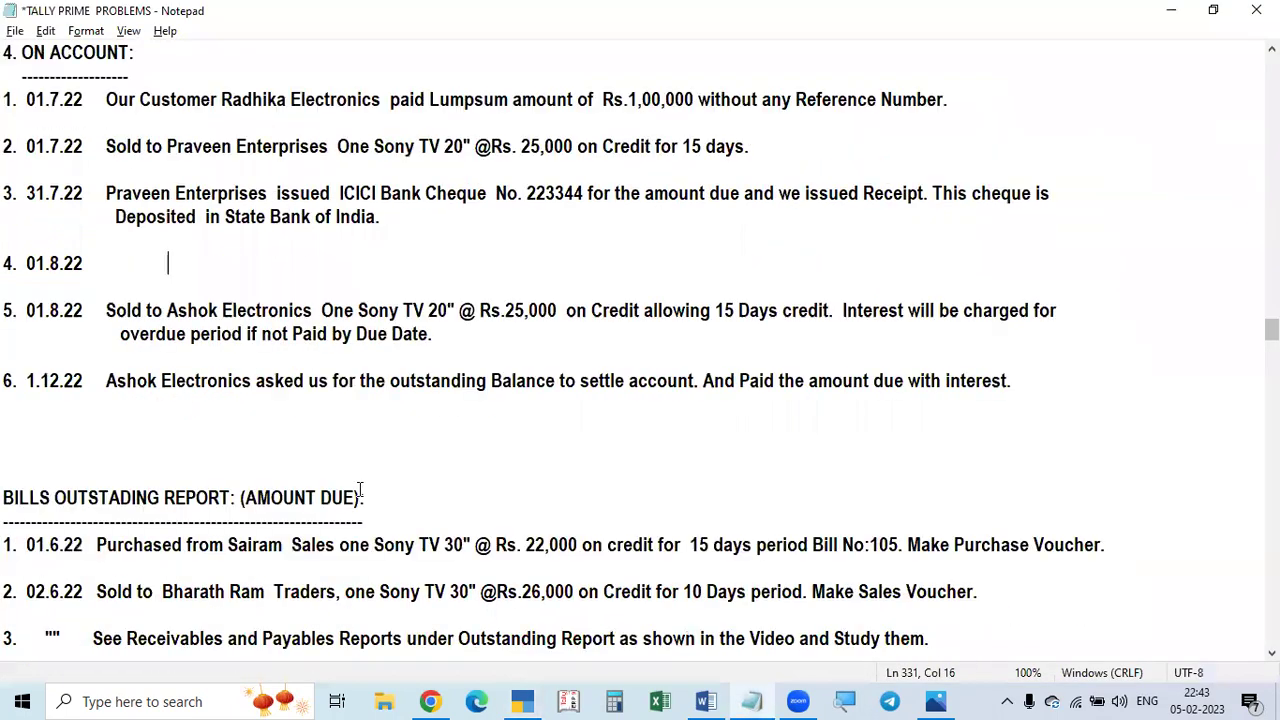
{"action": "scroll", "coordinate": [199, 320], "scroll_direction": "up", "scroll_amount": 2}
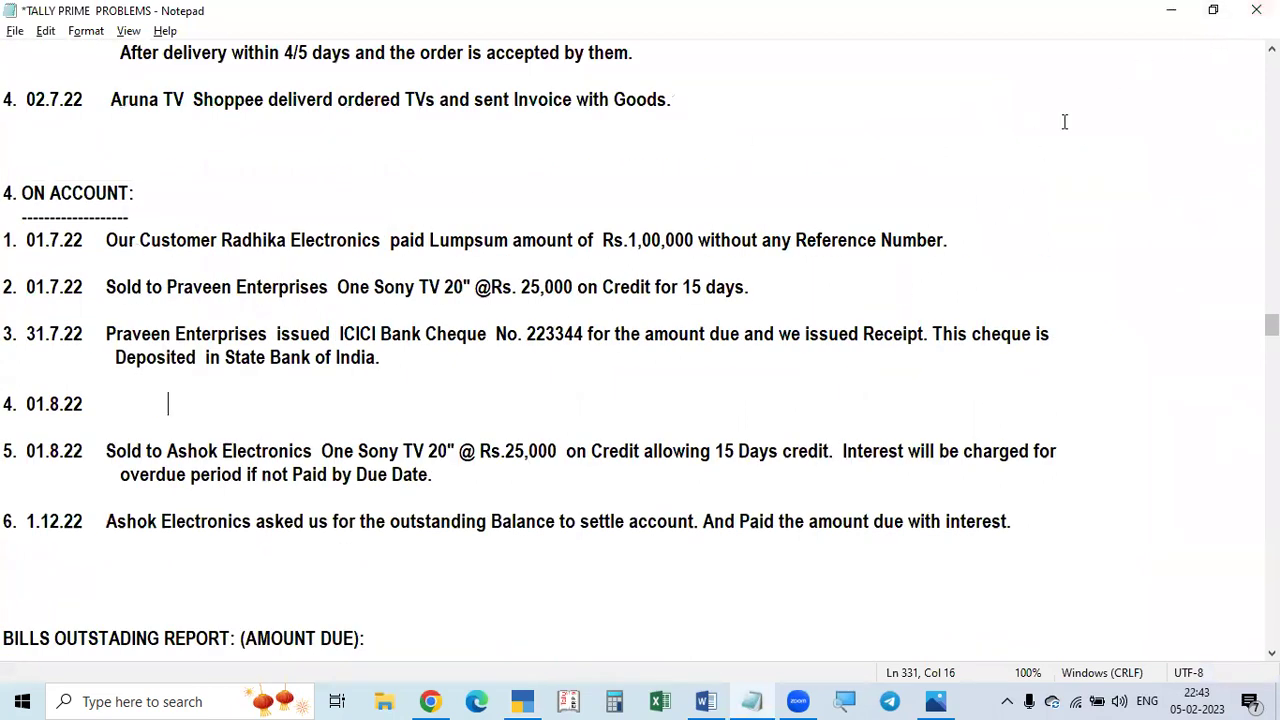
Return to TallyPrime, examine the Bills Payable report and switch back to Bills Receivable.
{"action": "left_click", "coordinate": [522, 701]}
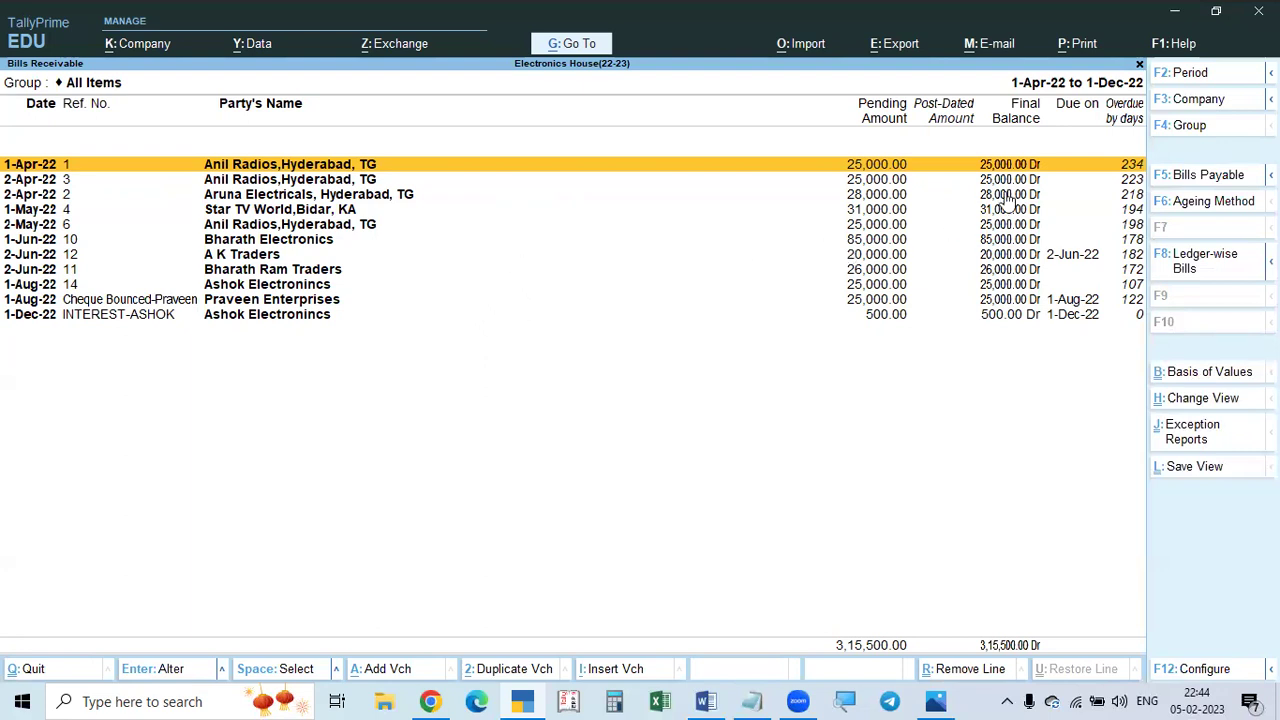
{"action": "left_click", "coordinate": [1214, 187]}
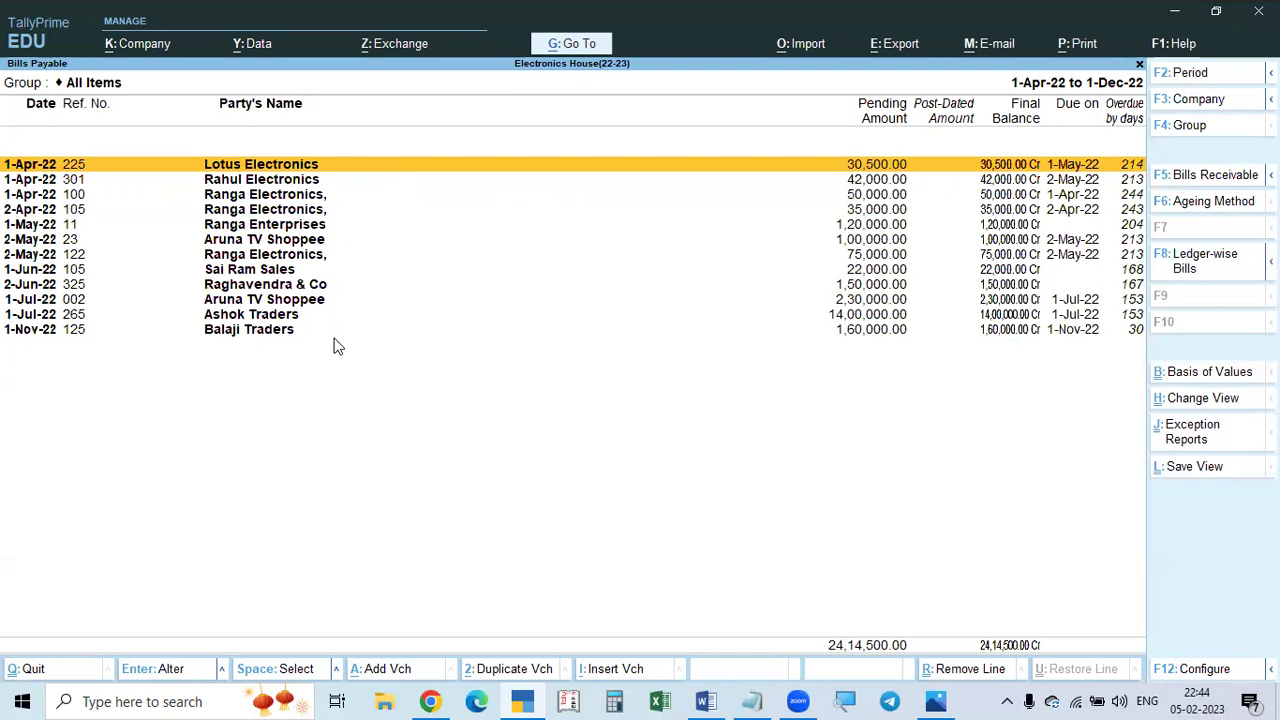
{"action": "left_click", "coordinate": [1205, 185]}
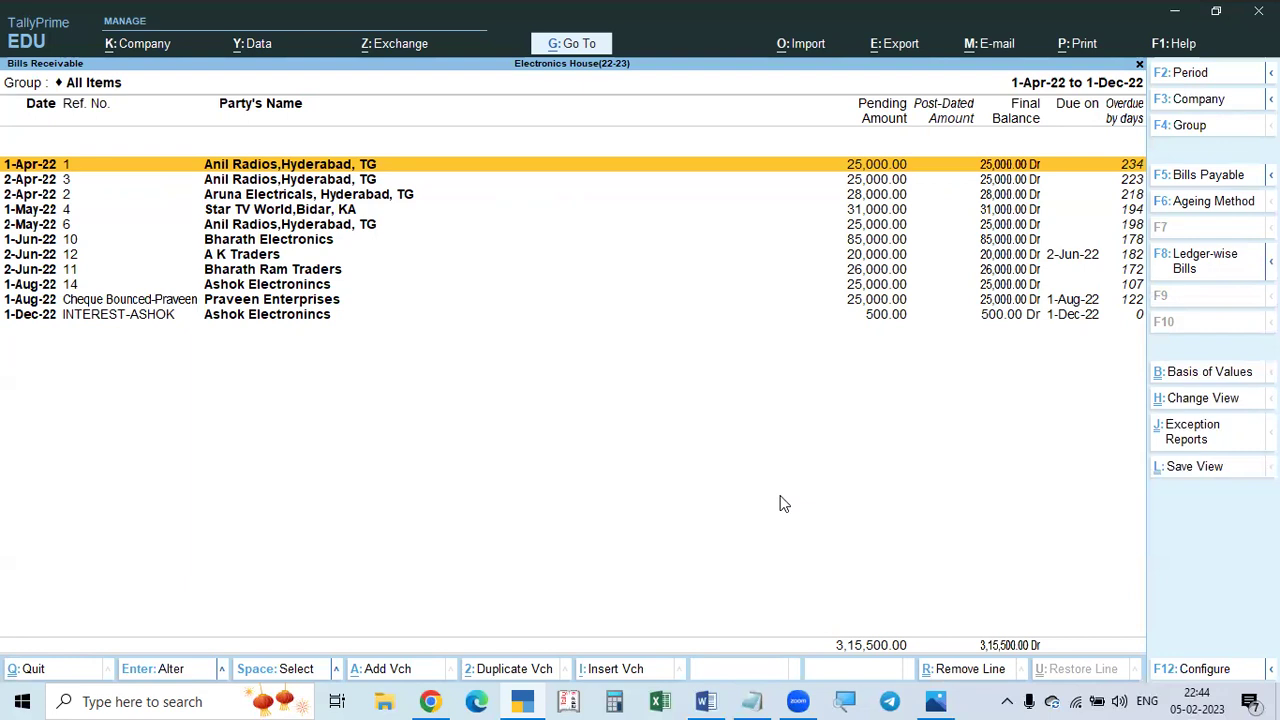
{"action": "left_click", "coordinate": [1082, 46]}
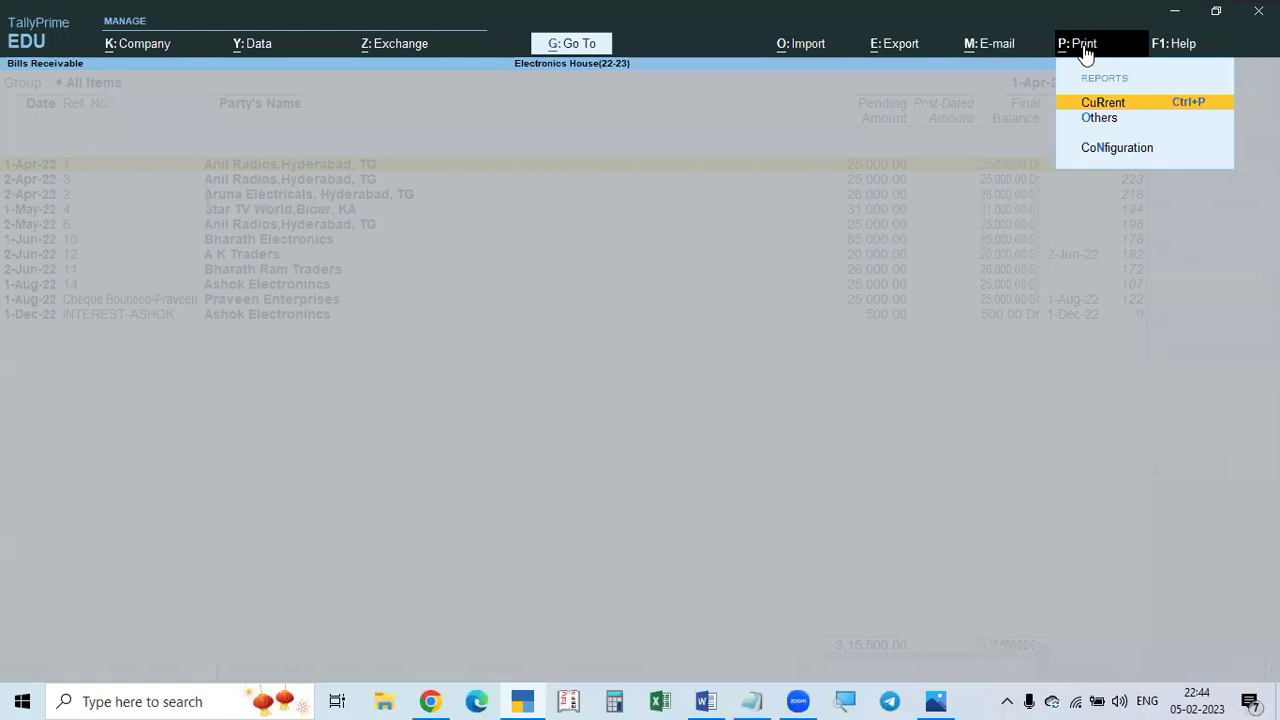
{"action": "left_click", "coordinate": [1104, 105]}
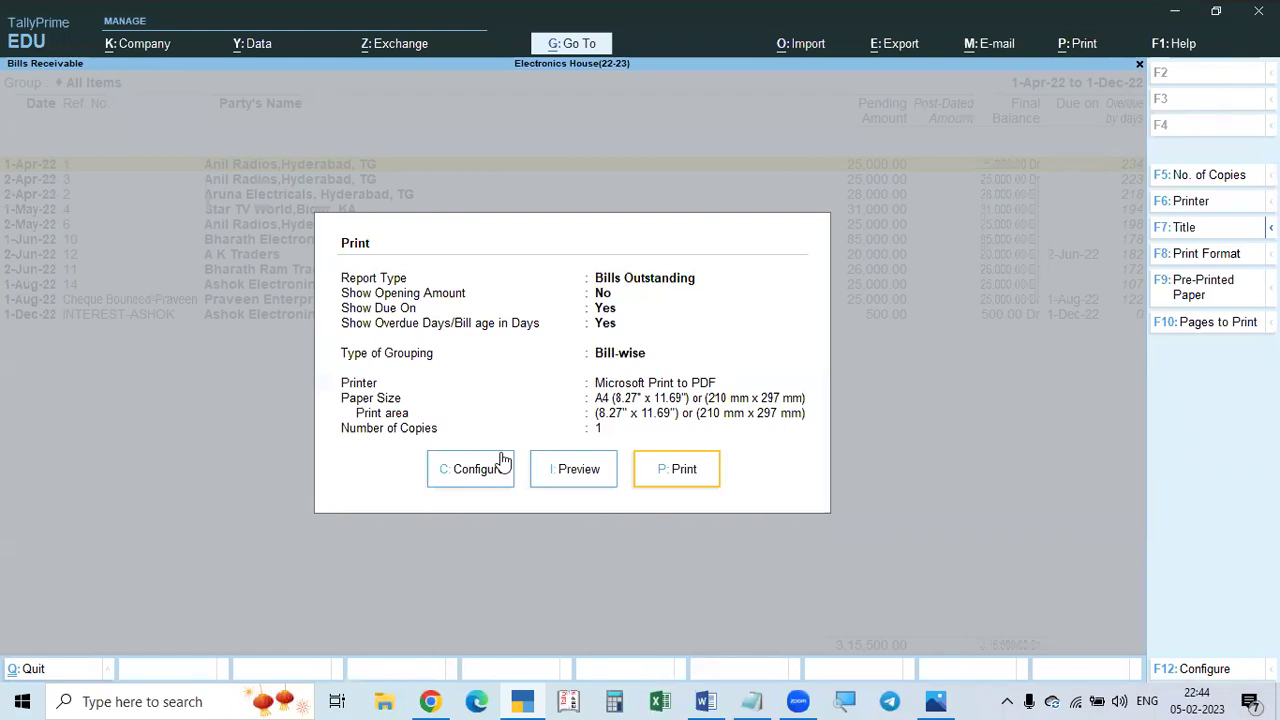
{"action": "key", "text": "Escape"}
{"action": "key", "text": "Escape"}
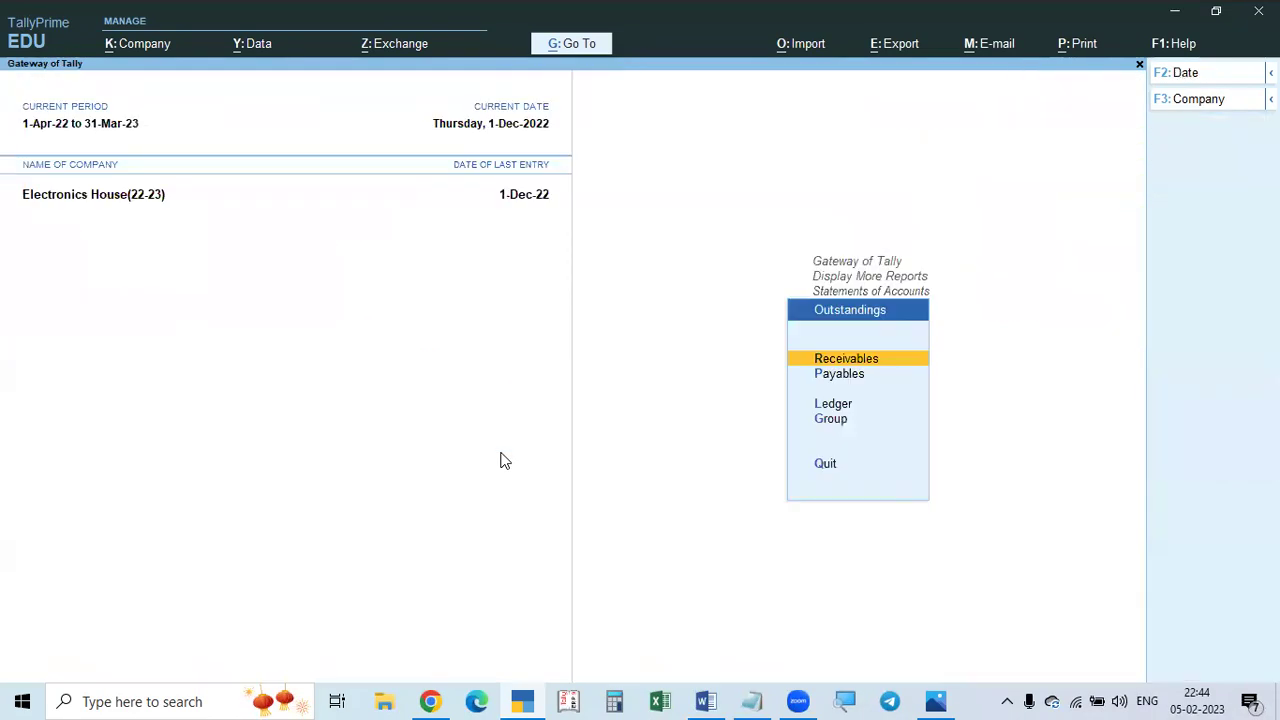
{"action": "key", "text": "Return"}
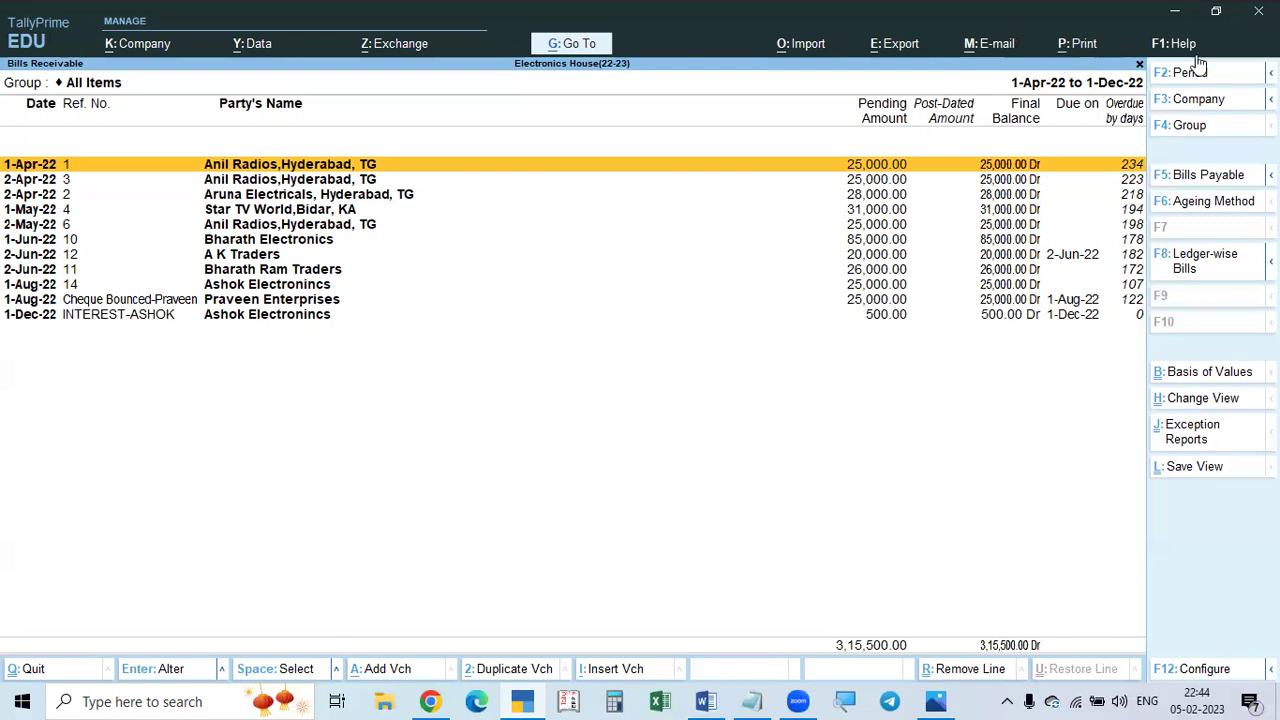
Examine an enlarged print preview of the Bills Receivable report and print the report using Microsoft Print to PDF.
{"action": "key", "text": "alt+p"}
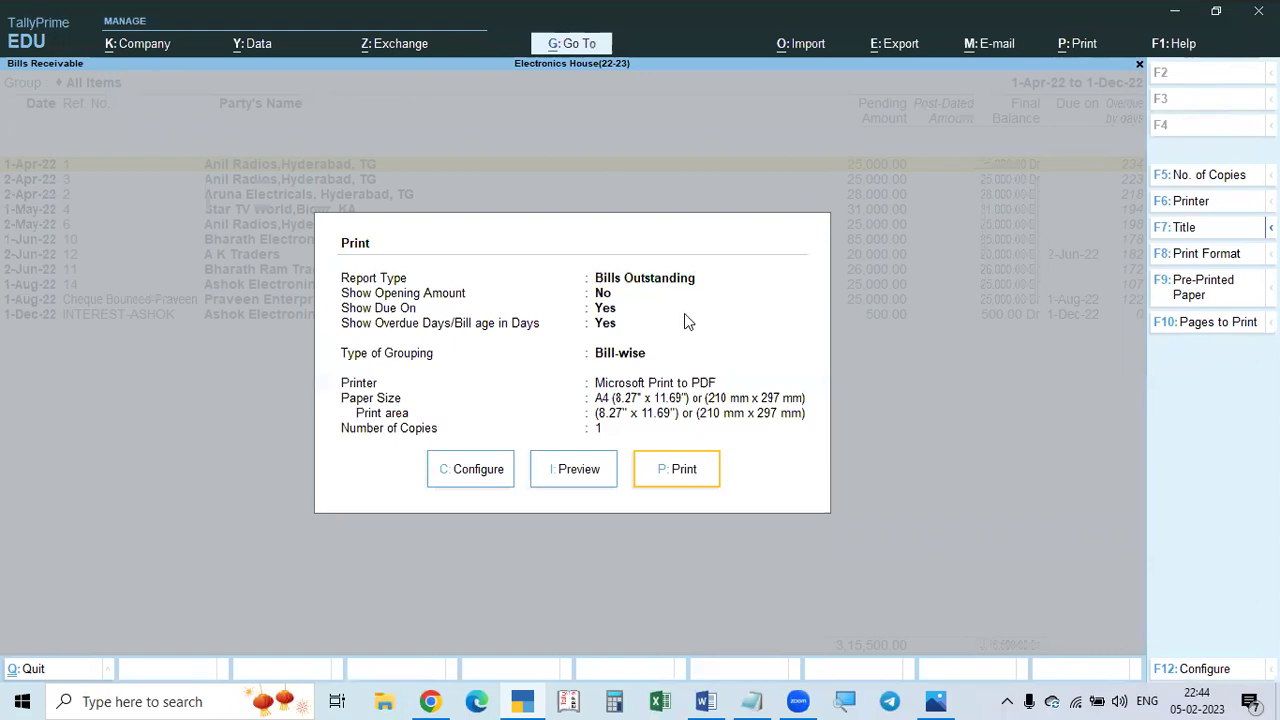
{"action": "left_click", "coordinate": [576, 479]}
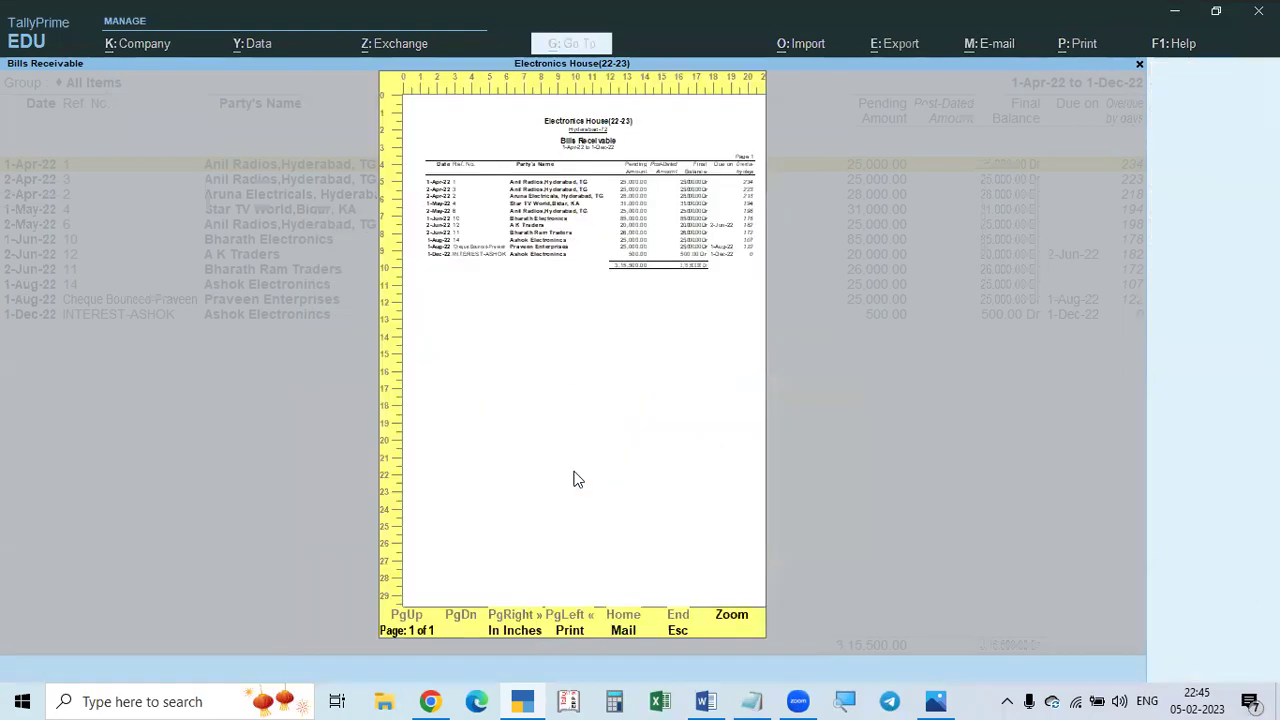
{"action": "left_click", "coordinate": [730, 620]}
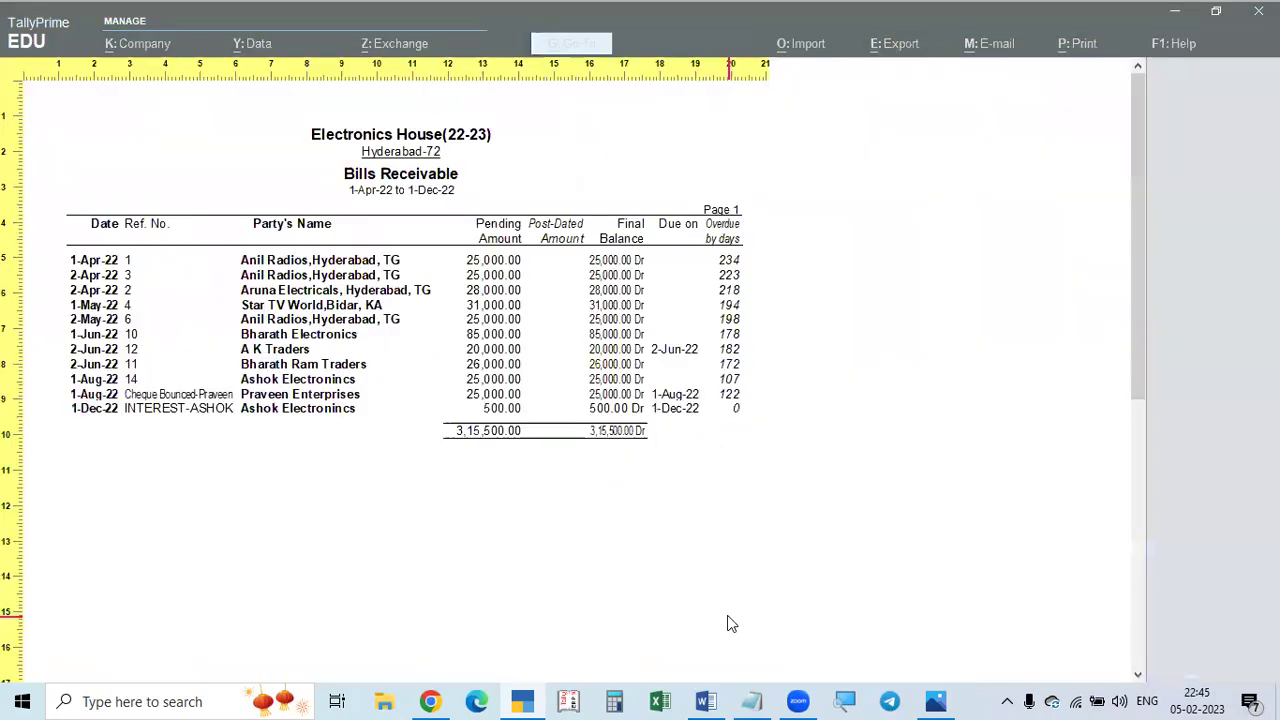
{"action": "left_click", "coordinate": [729, 318]}
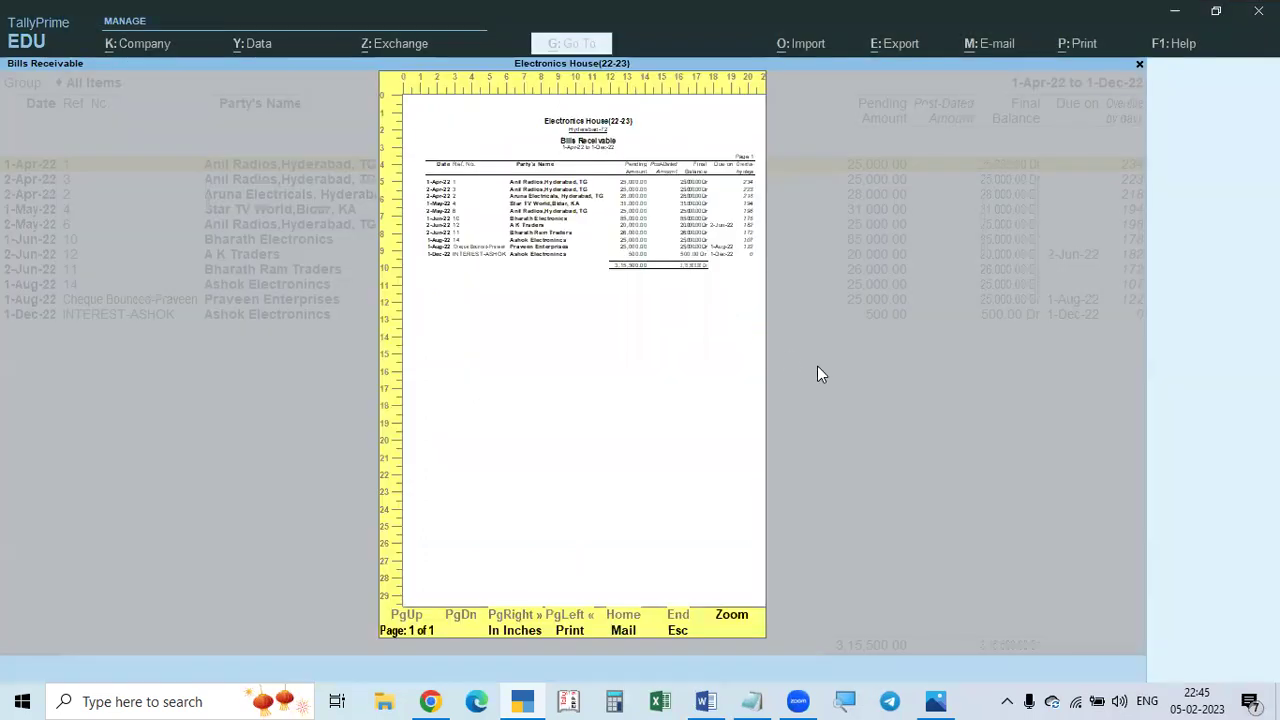
{"action": "left_click", "coordinate": [570, 632]}
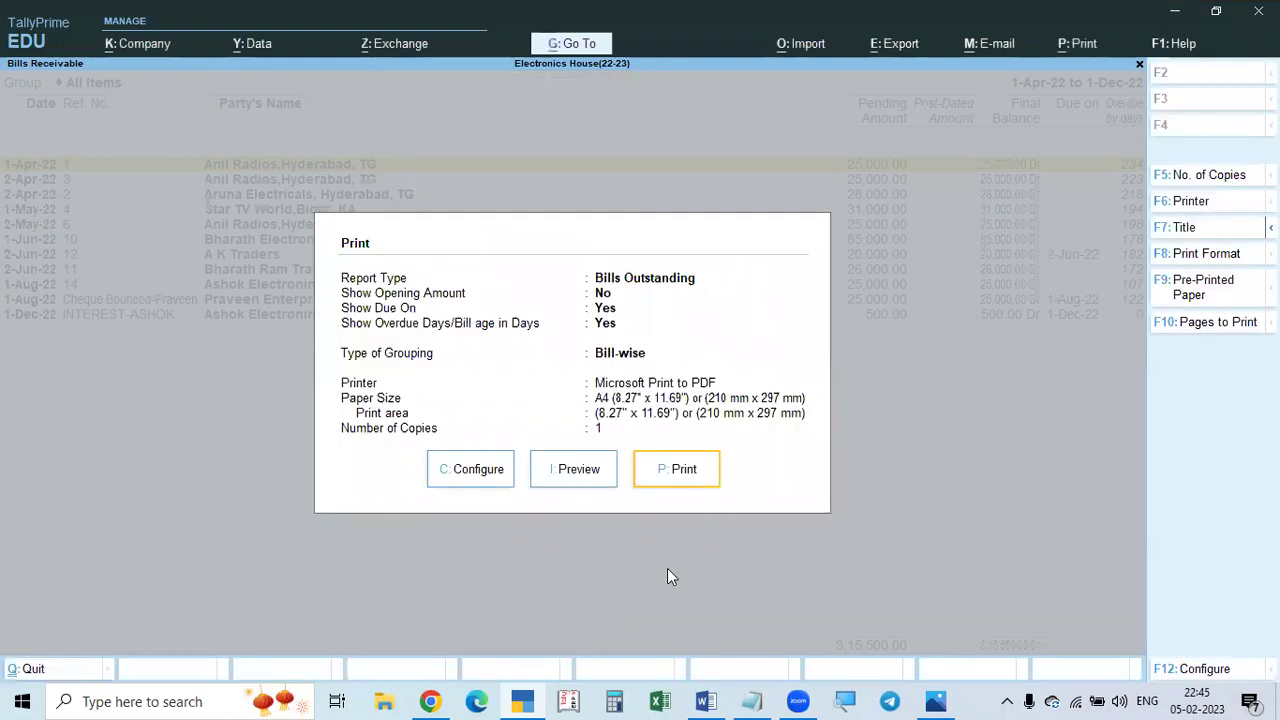
{"action": "left_click", "coordinate": [690, 460]}
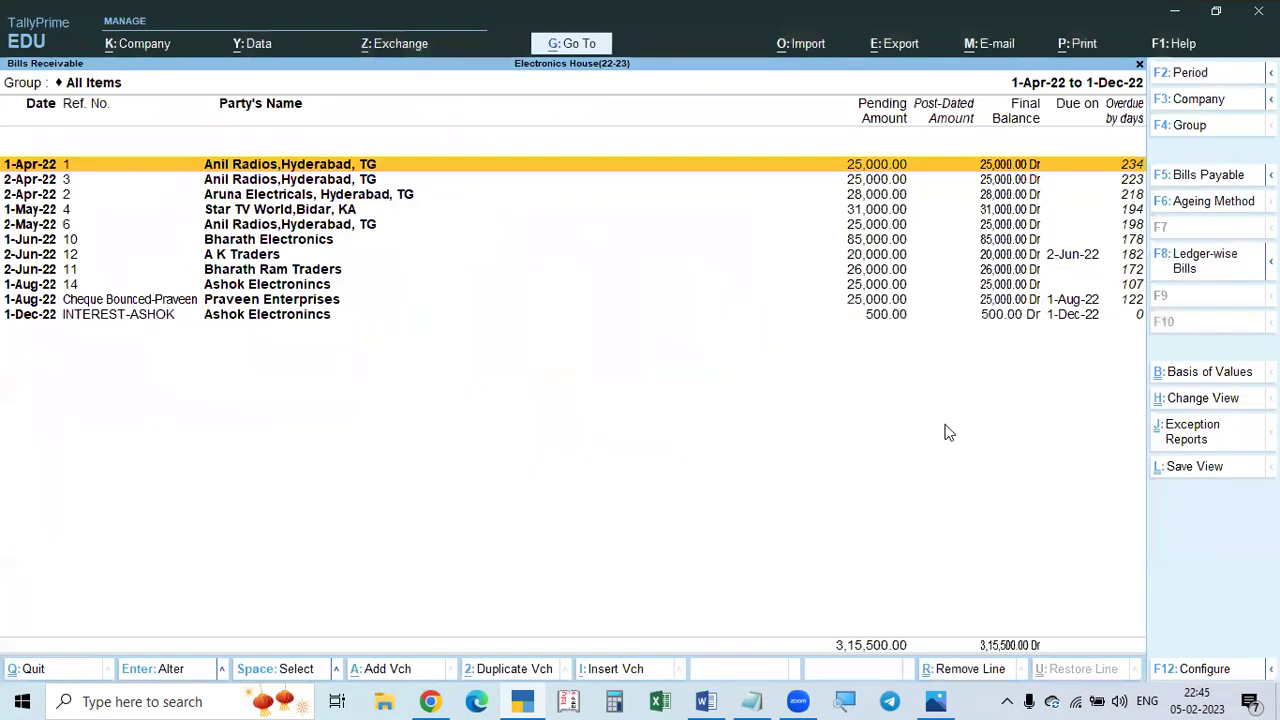
Switch to the TALLY PRIME FULL SUBJECT document in Word, review the special circumstances for On Account and return to TallyPrime.
{"action": "left_click", "coordinate": [705, 701]}
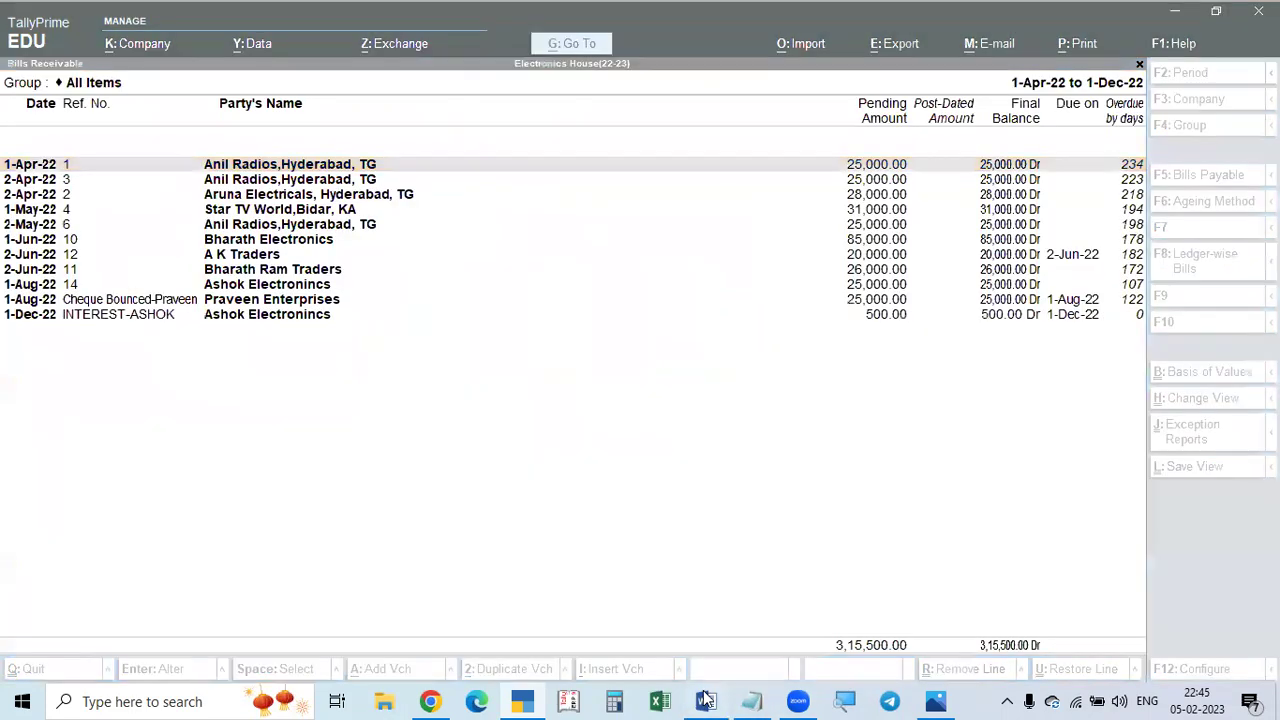
{"action": "scroll", "coordinate": [705, 474], "scroll_direction": "up", "scroll_amount": 1}
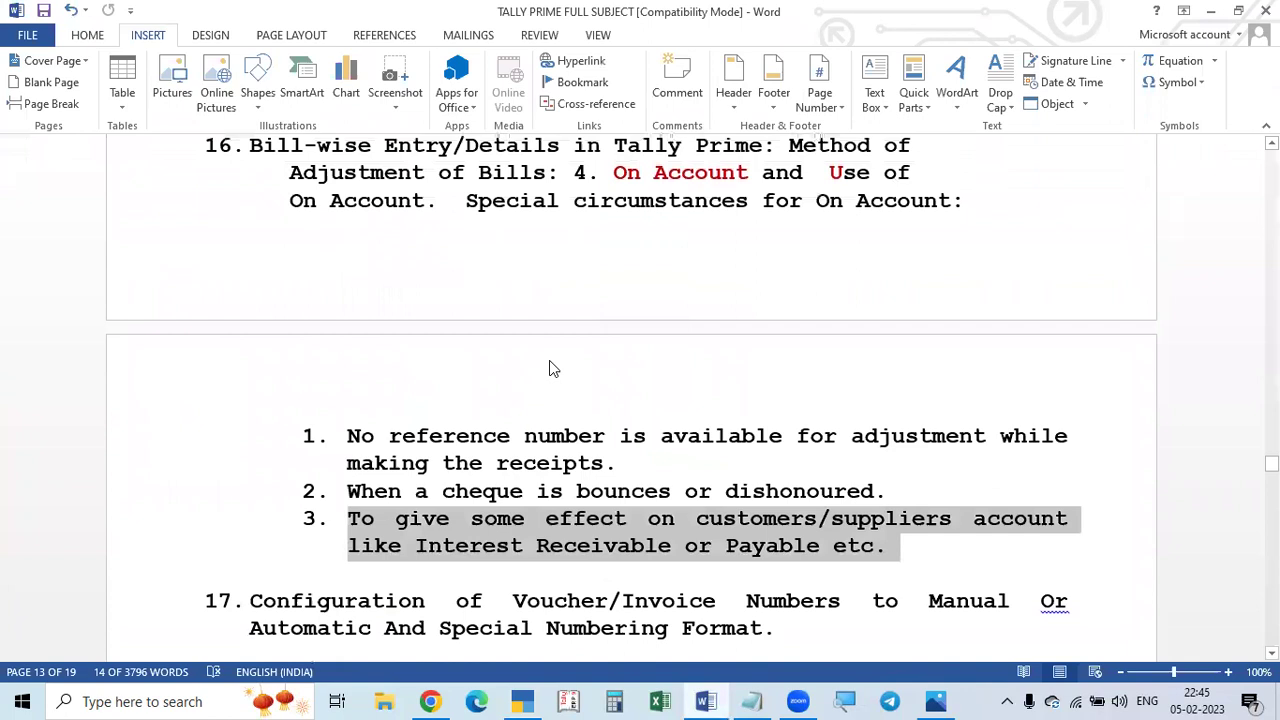
{"action": "scroll", "coordinate": [718, 226], "scroll_direction": "up", "scroll_amount": 1}
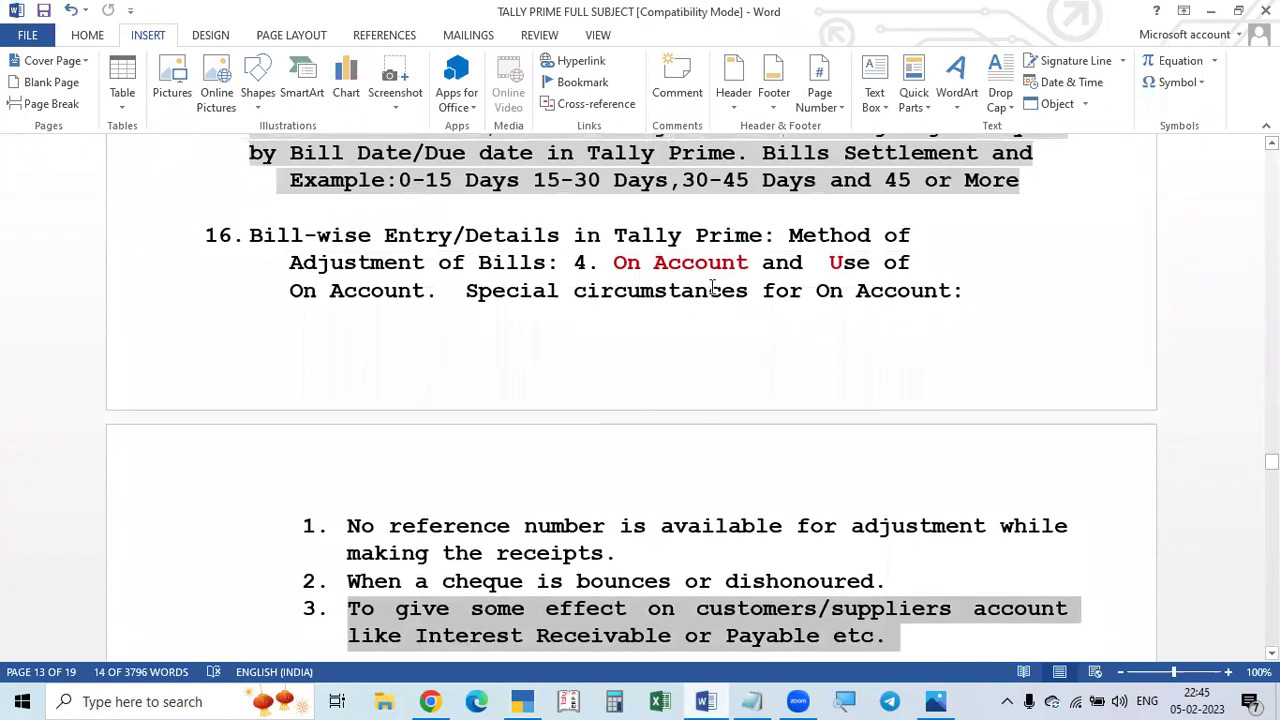
{"action": "scroll", "coordinate": [710, 300], "scroll_direction": "down", "scroll_amount": 1}
{"action": "scroll", "coordinate": [712, 313], "scroll_direction": "down", "scroll_amount": 1}
{"action": "key", "text": "alt+Tab"}
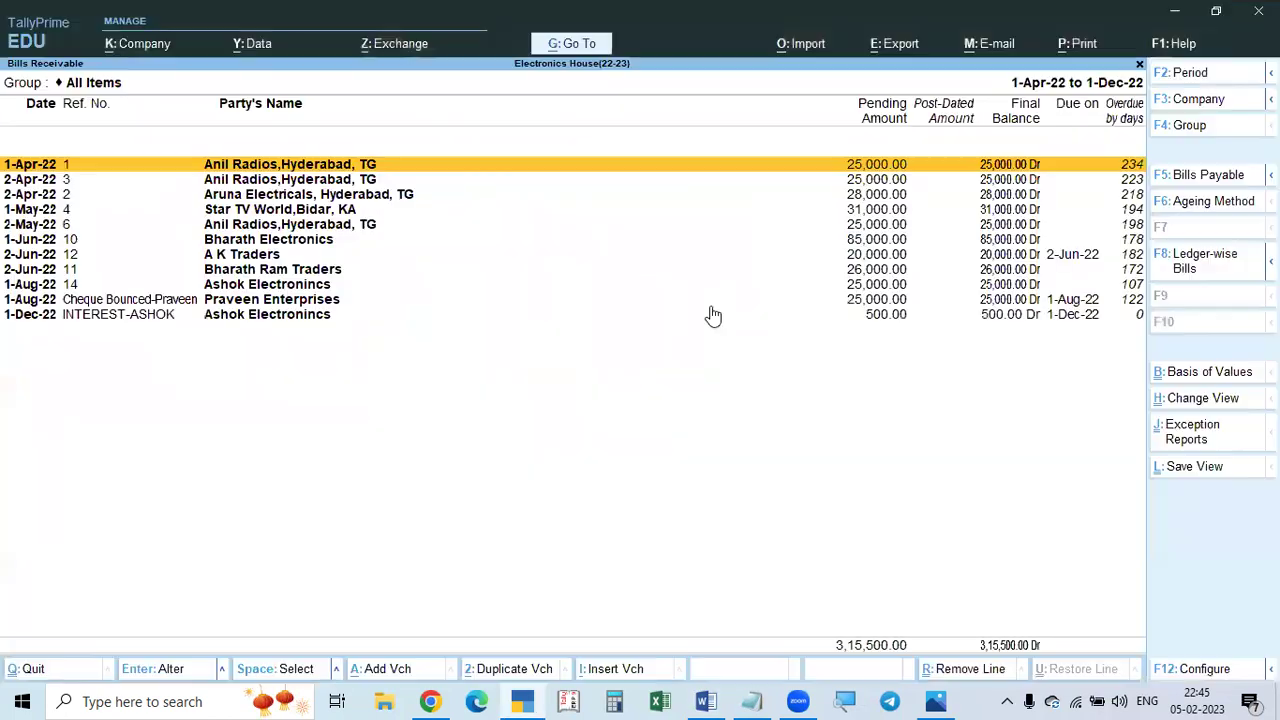